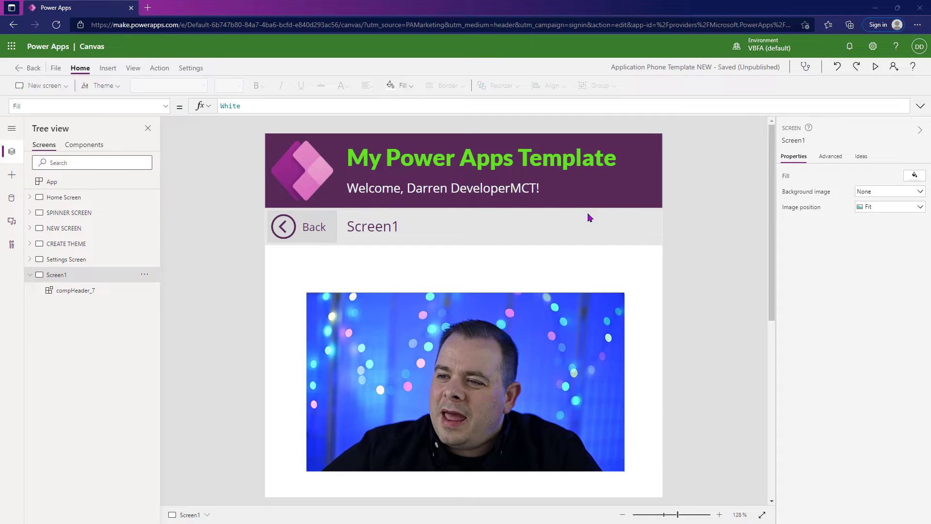
Inspect the header component's properties on Screen1 of the finished template app, including its custom properties
{"action": "left_click", "coordinate": [591, 217]}
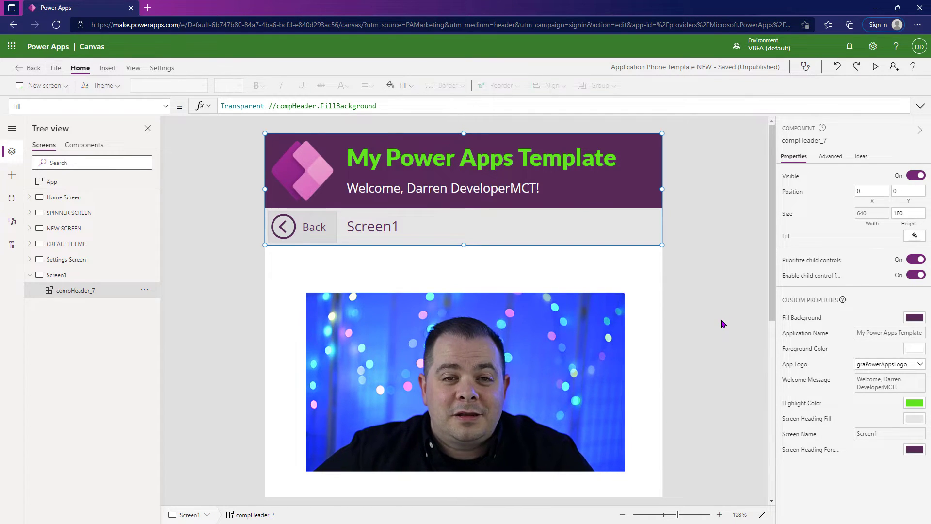
{"action": "left_click", "coordinate": [666, 370]}
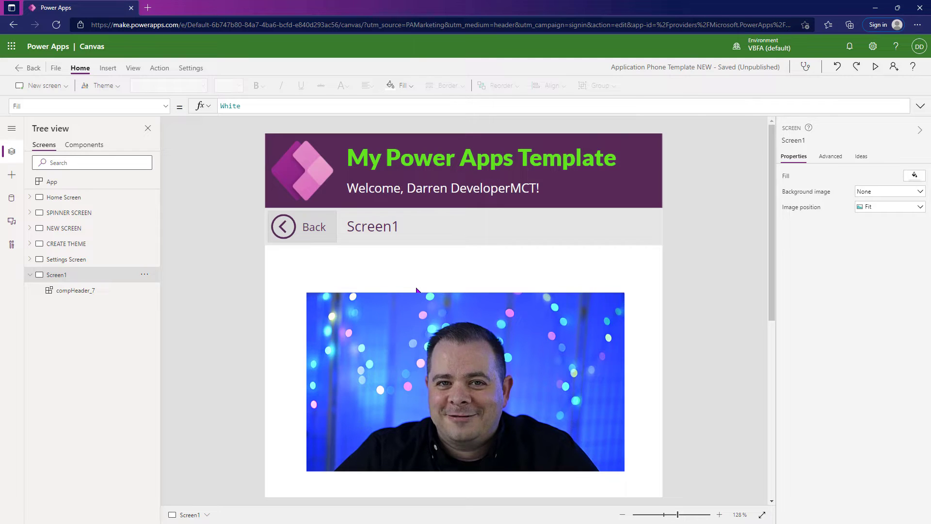
{"action": "left_click", "coordinate": [84, 145]}
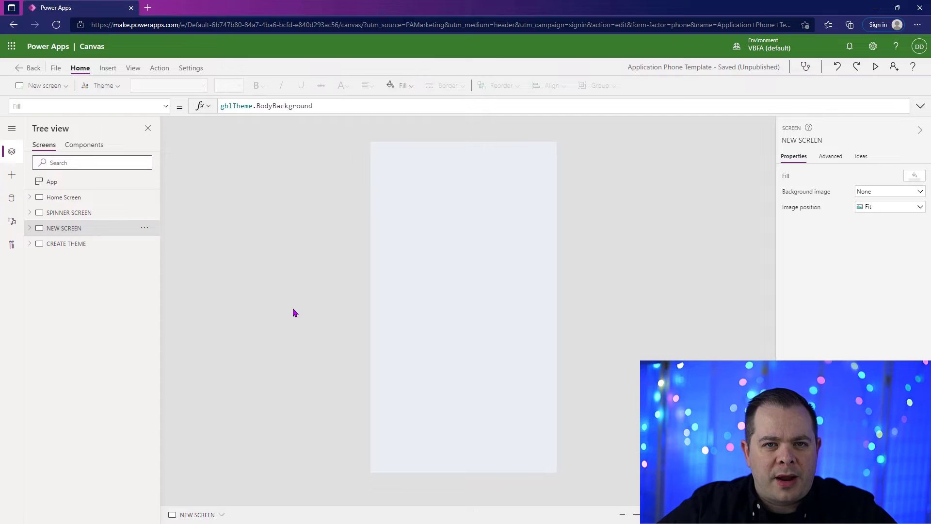
Create a new component in the phone template app and rename it compHeader
{"action": "left_click", "coordinate": [97, 146]}
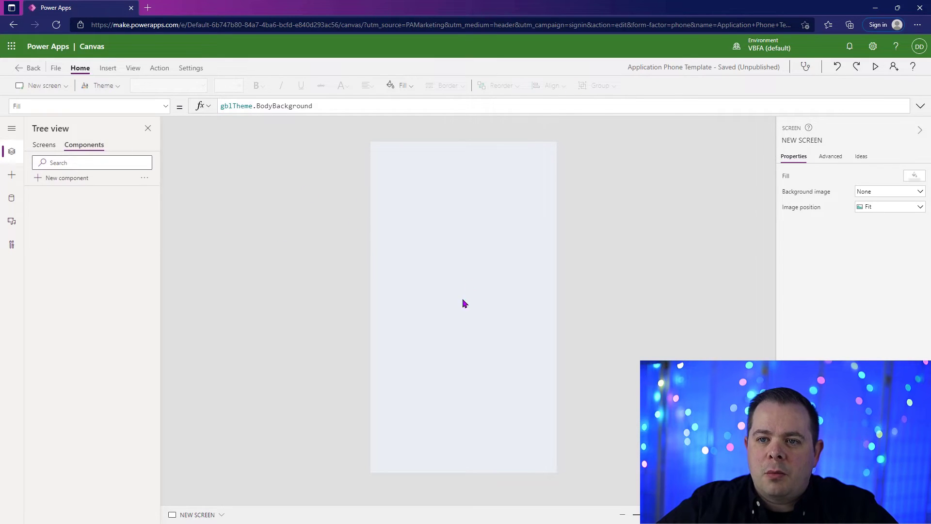
{"action": "left_click", "coordinate": [60, 178]}
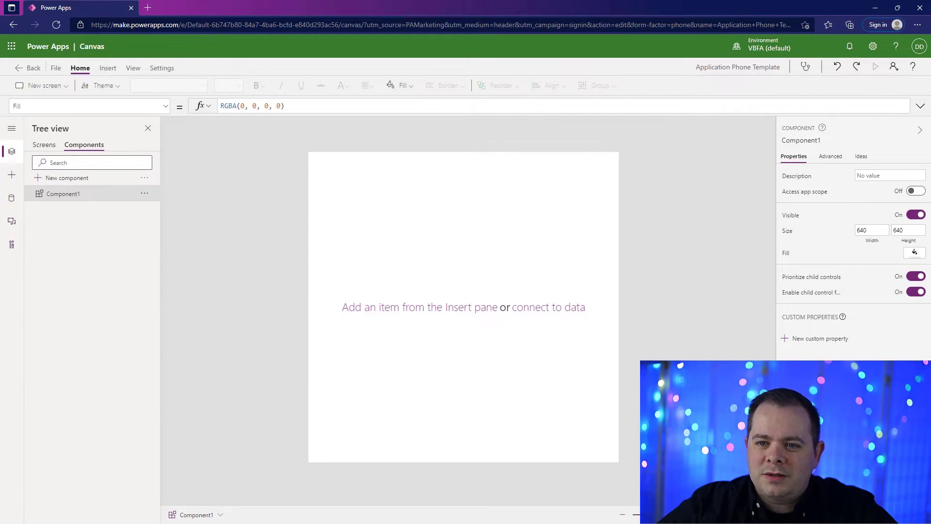
{"action": "left_click", "coordinate": [801, 141]}
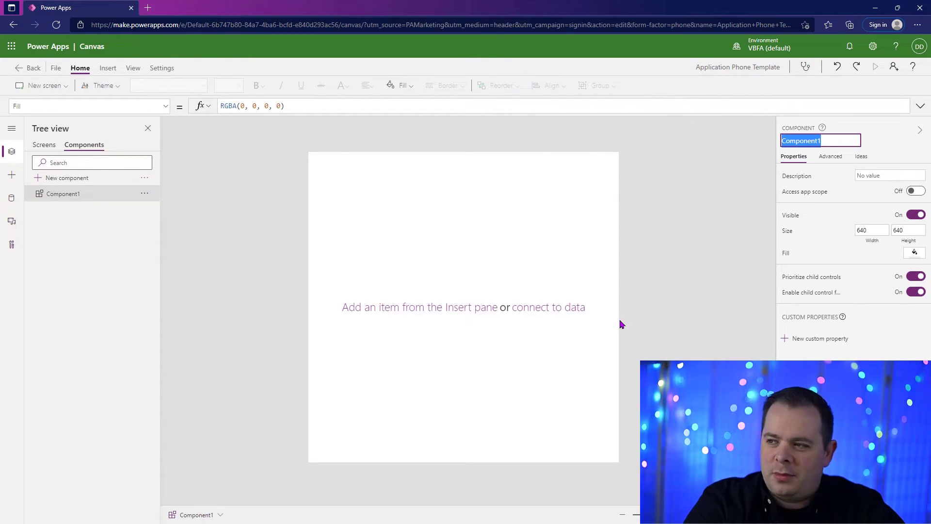
{"action": "key", "text": "BackSpace"}
{"action": "type", "text": "comp"}
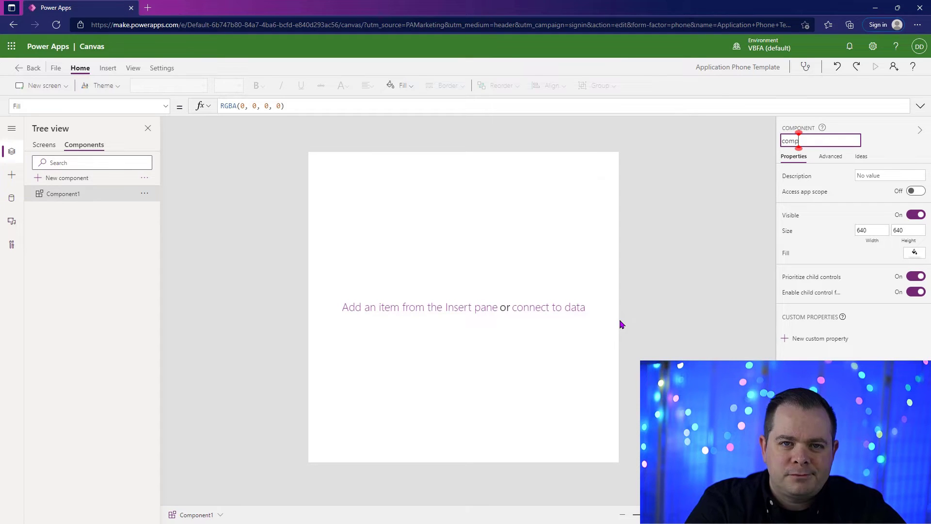
{"action": "type", "text": "Header"}
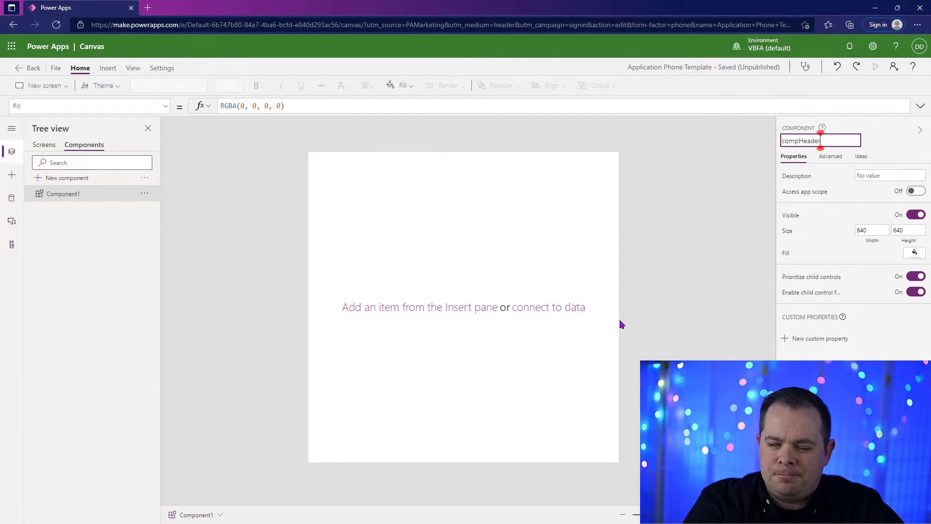
{"action": "left_click", "coordinate": [202, 212]}
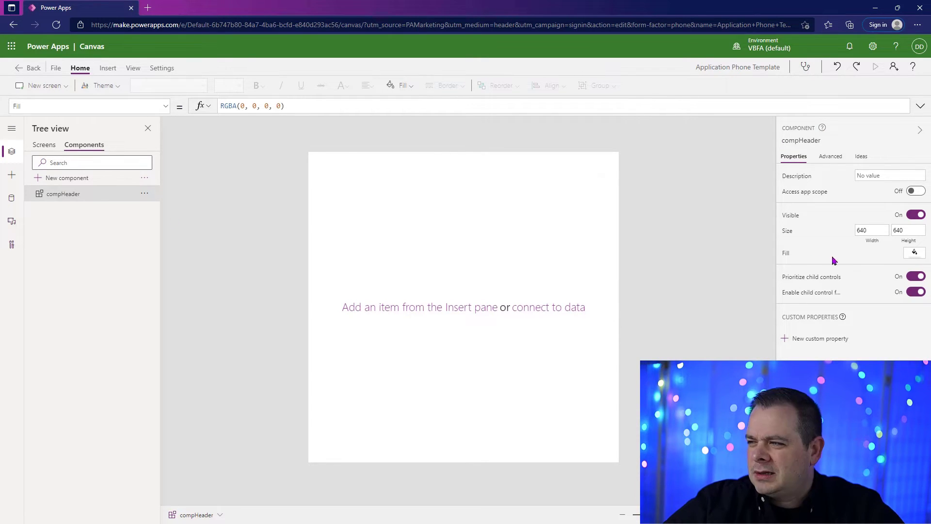
Set the compHeader component's height to 120 and its width to App.DesignWidth
{"action": "double_click", "coordinate": [905, 230]}
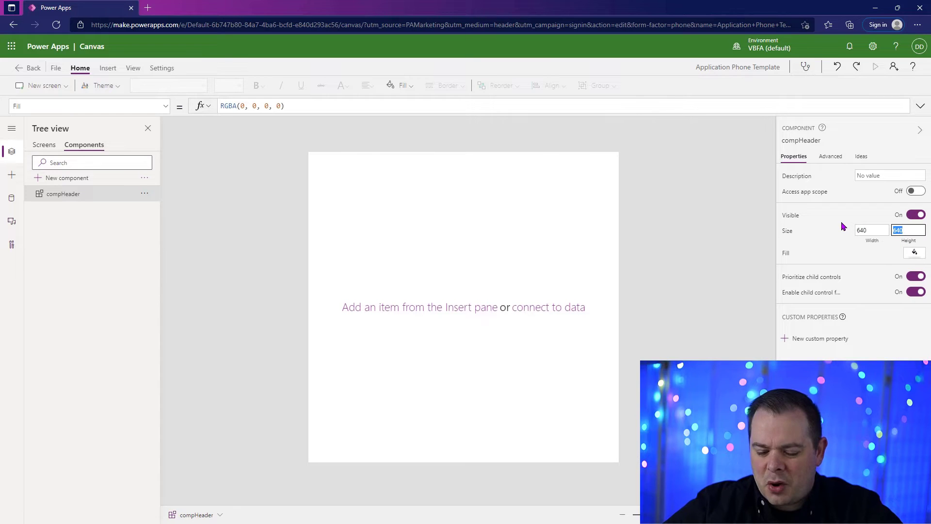
{"action": "type", "text": "120"}
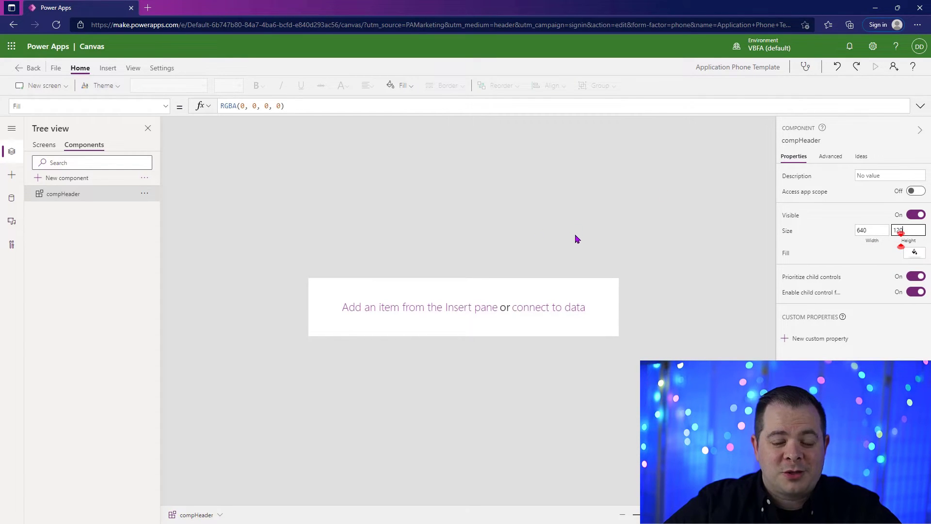
{"action": "left_click", "coordinate": [877, 242]}
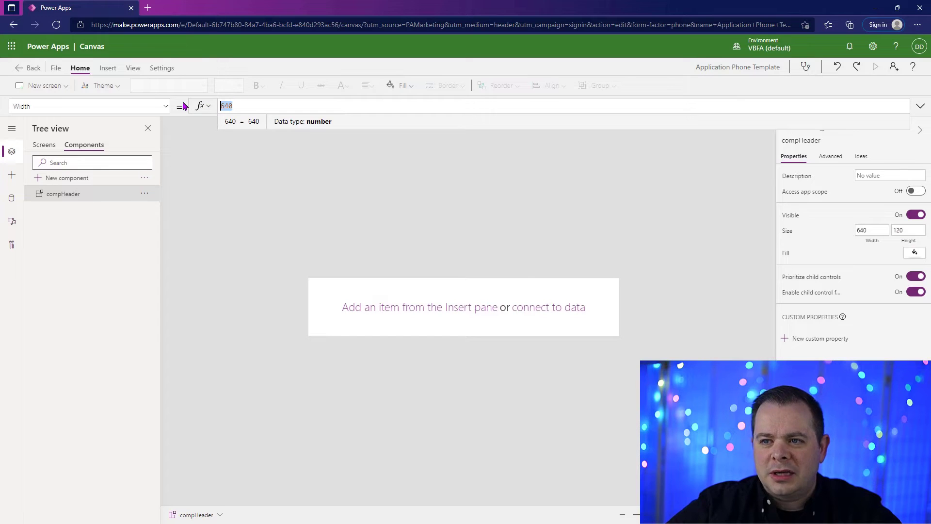
{"action": "type", "text": "App"}
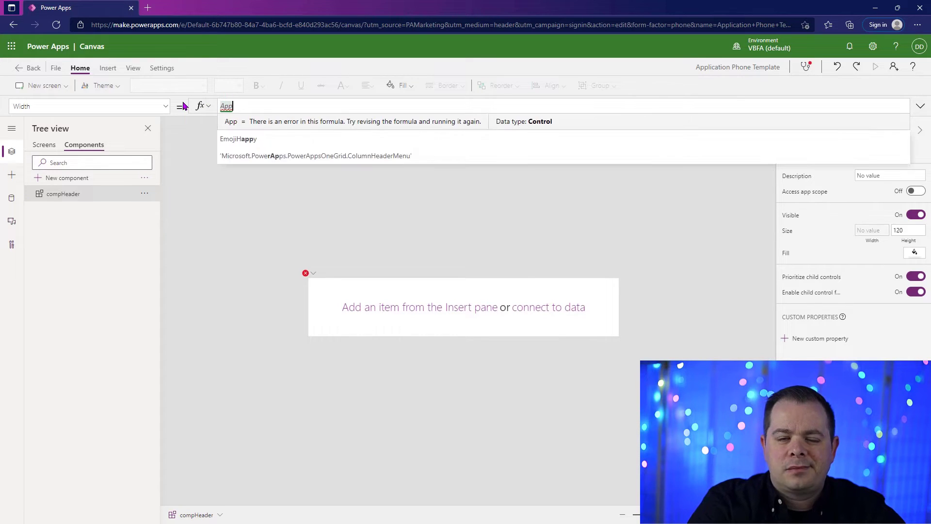
{"action": "type", "text": ".DesignWidth"}
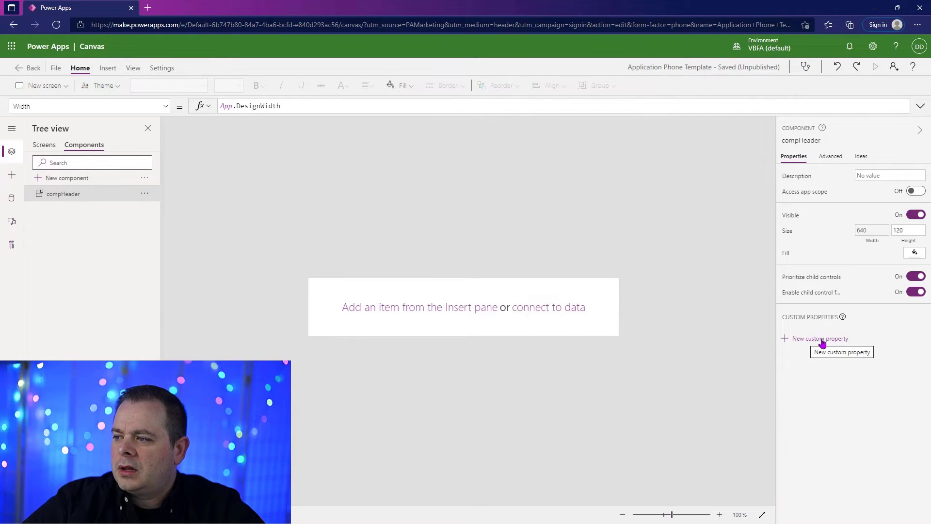
Start a custom property "Fill Background" on compHeader, described as "This is the fill or the background color of this component"
{"action": "left_click", "coordinate": [843, 342]}
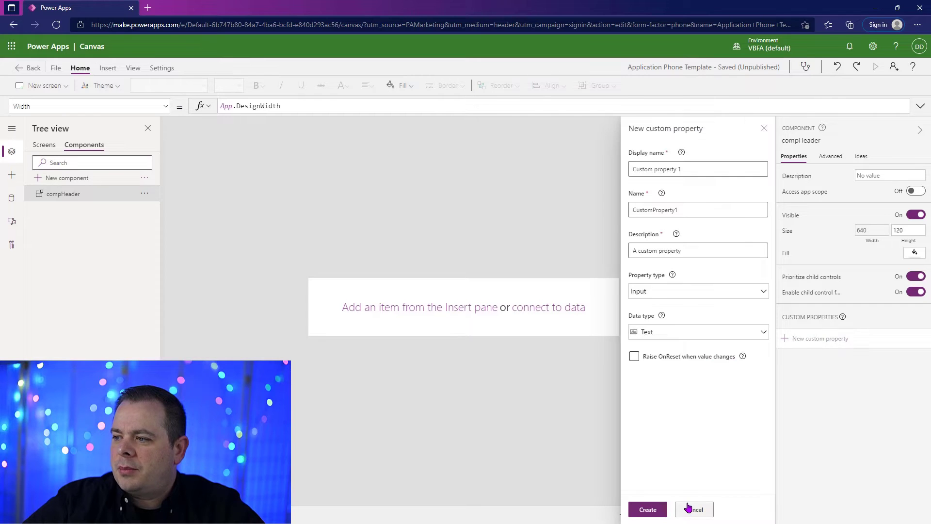
{"action": "left_click_drag", "start_coordinate": [696, 166], "coordinate": [605, 172]}
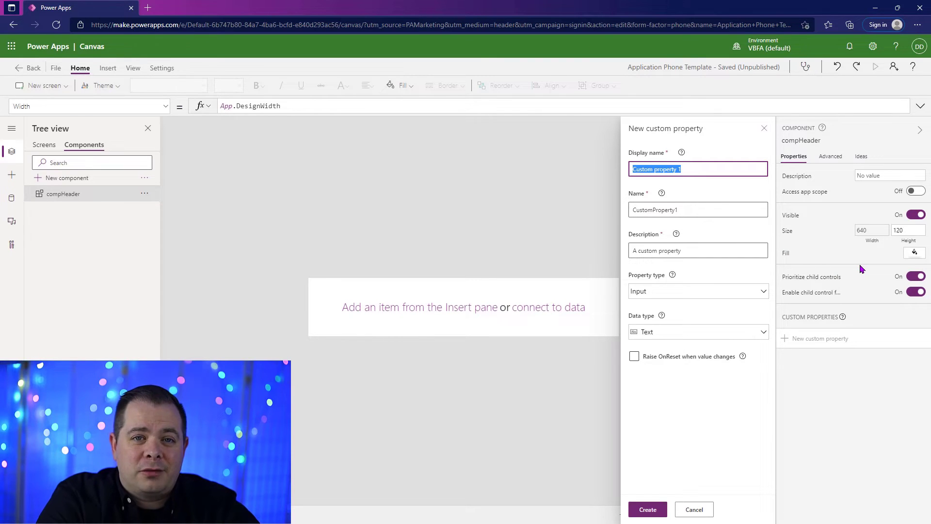
{"action": "type", "text": "Fill Background"}
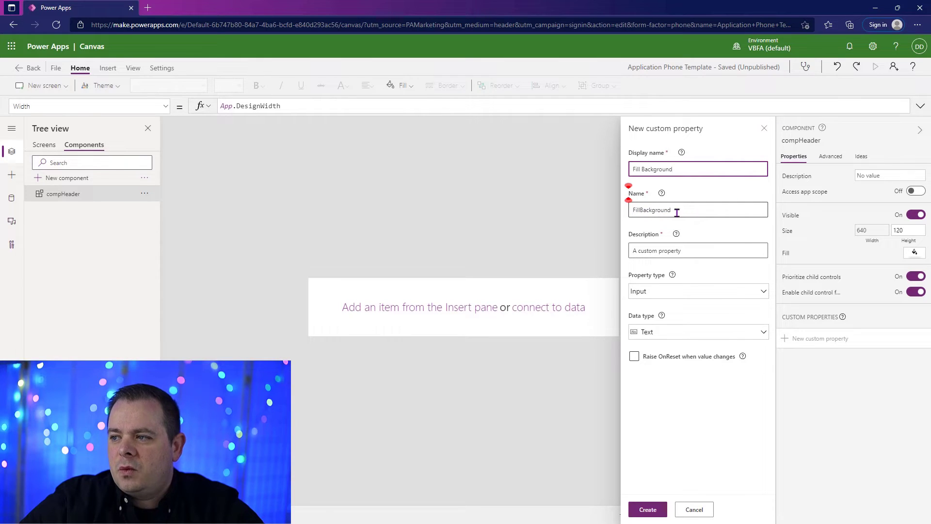
{"action": "left_click", "coordinate": [725, 250]}
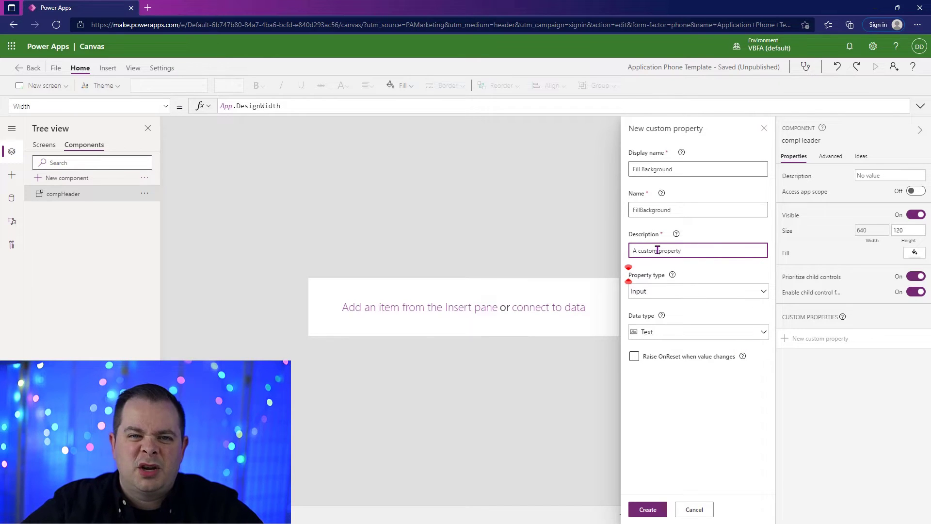
{"action": "left_click_drag", "start_coordinate": [717, 253], "coordinate": [625, 256]}
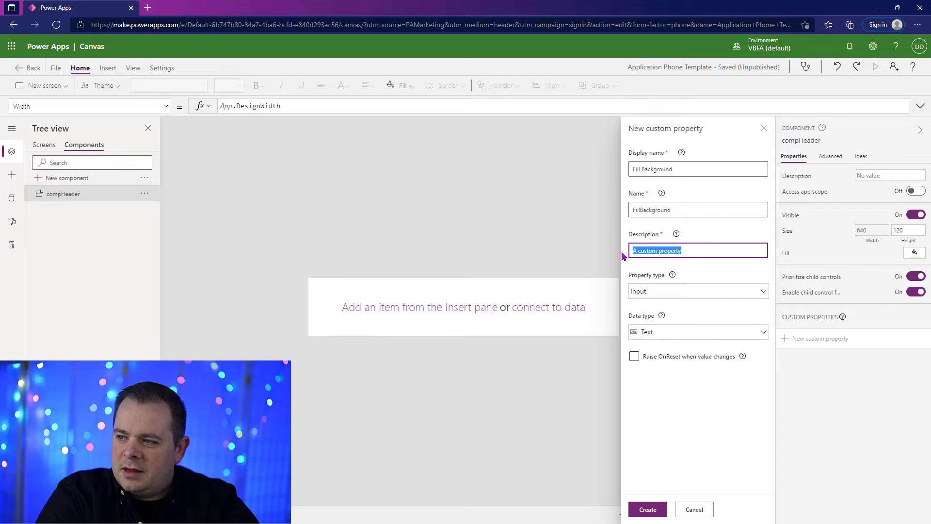
{"action": "key", "text": "ctrl+v"}
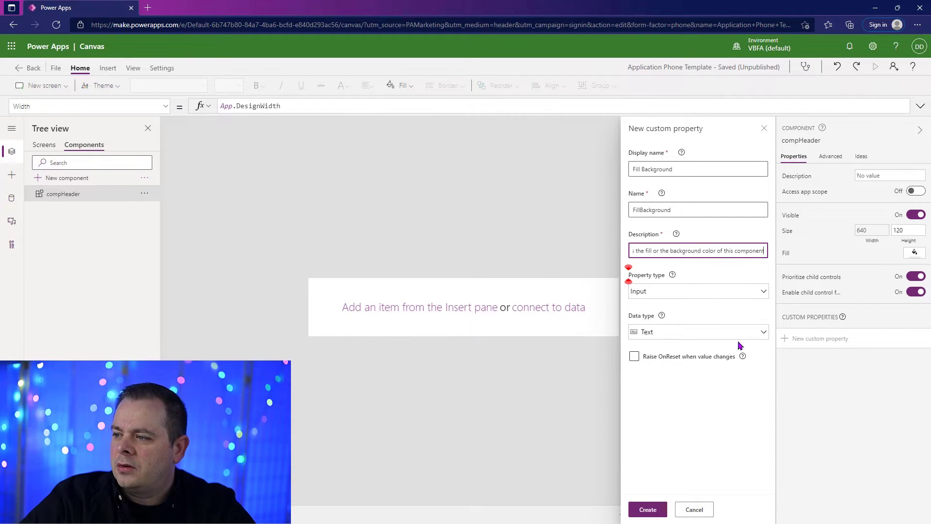
Choose Color as the Fill Background property's data type and create the property
{"action": "left_click", "coordinate": [766, 294]}
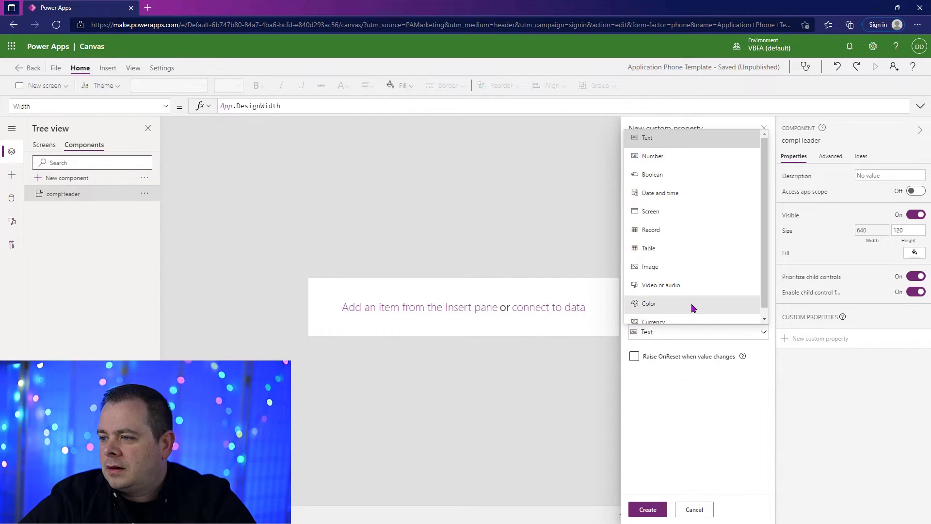
{"action": "left_click_drag", "start_coordinate": [763, 157], "coordinate": [767, 172]}
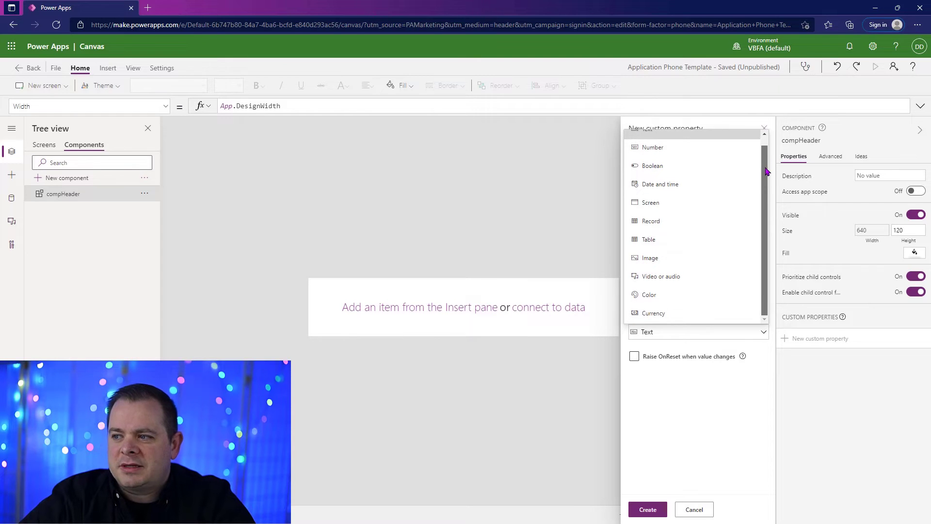
{"action": "left_click", "coordinate": [650, 295]}
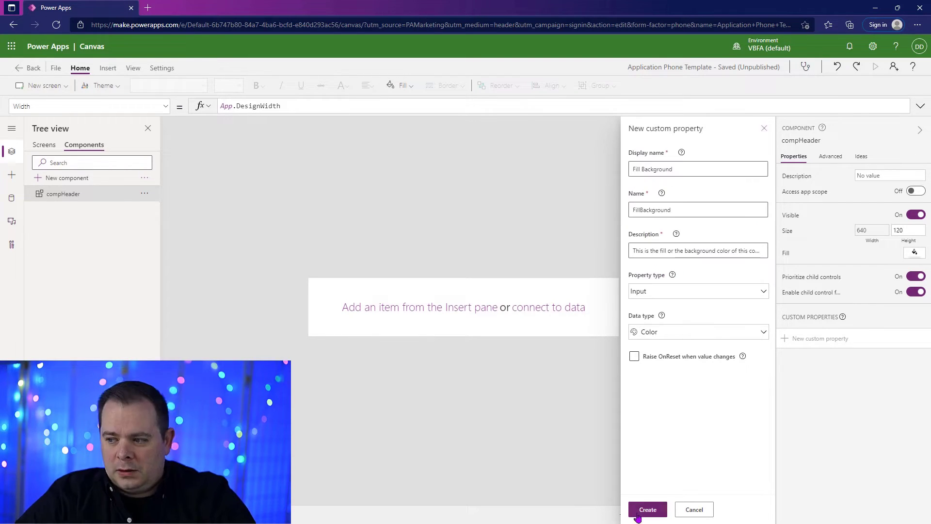
{"action": "left_click", "coordinate": [648, 509]}
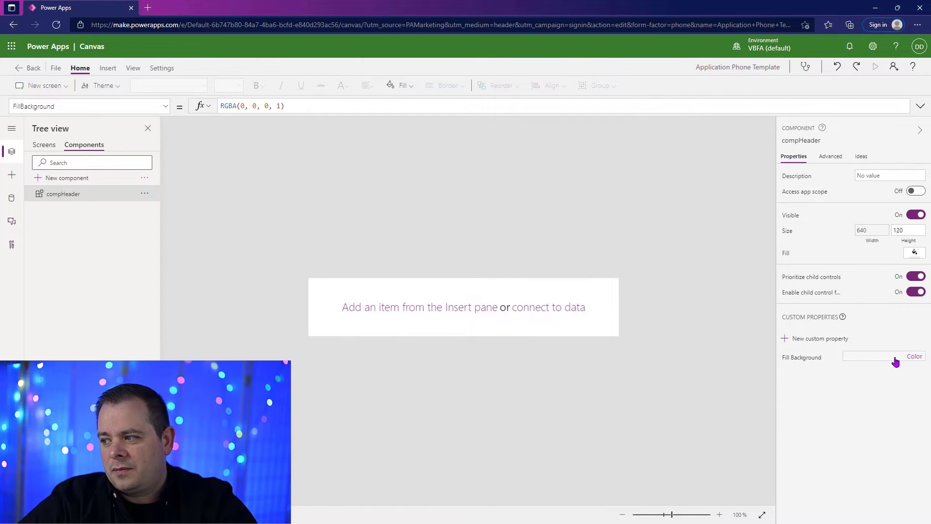
Set the default value of compHeader's FillBackground property to DarkGray
{"action": "left_click", "coordinate": [292, 100]}
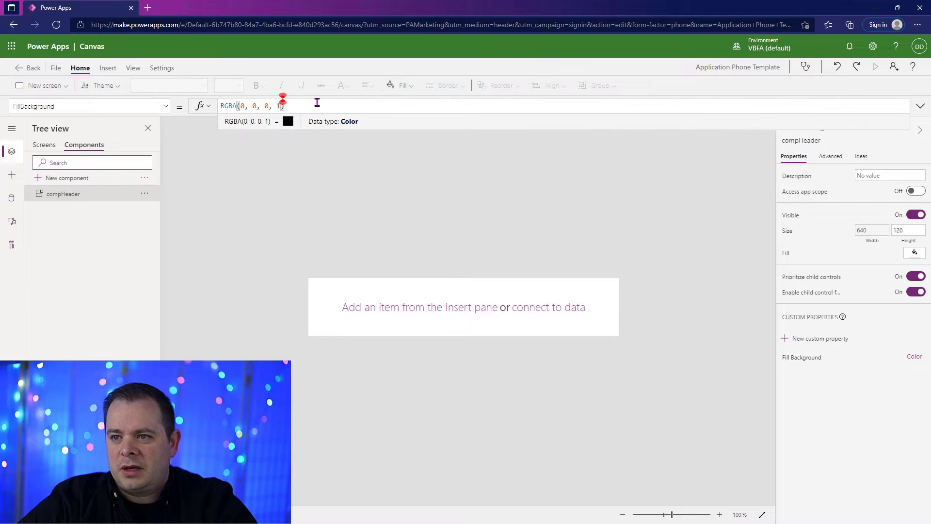
{"action": "left_click_drag", "start_coordinate": [291, 100], "coordinate": [167, 105]}
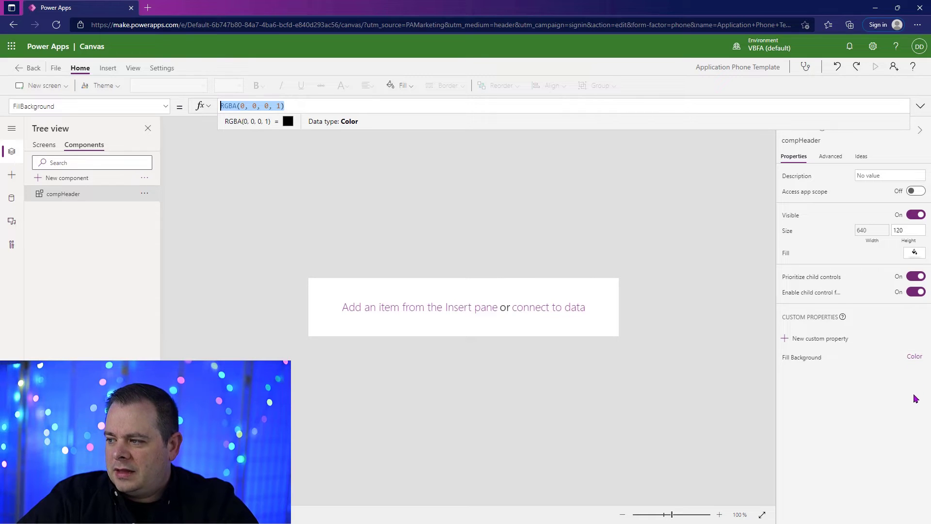
{"action": "left_click", "coordinate": [912, 358]}
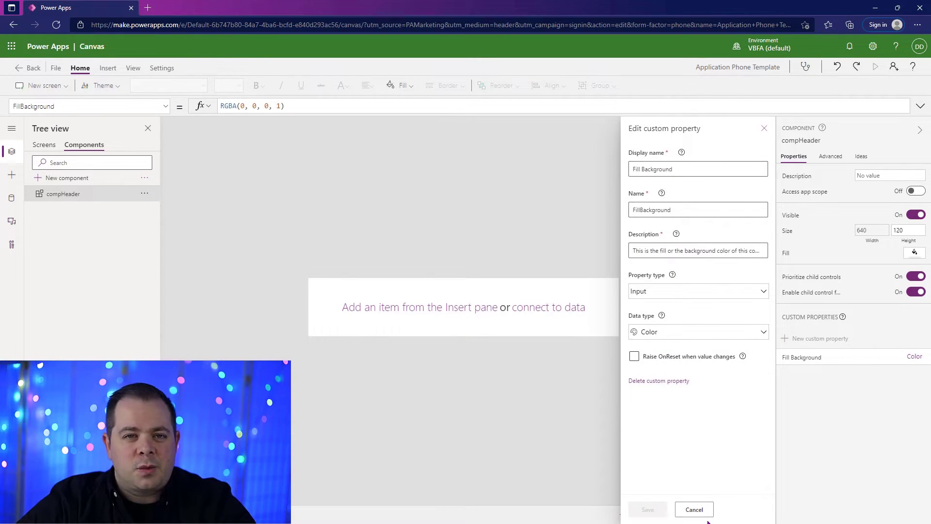
{"action": "left_click", "coordinate": [700, 511]}
{"action": "left_click_drag", "start_coordinate": [314, 106], "coordinate": [162, 106]}
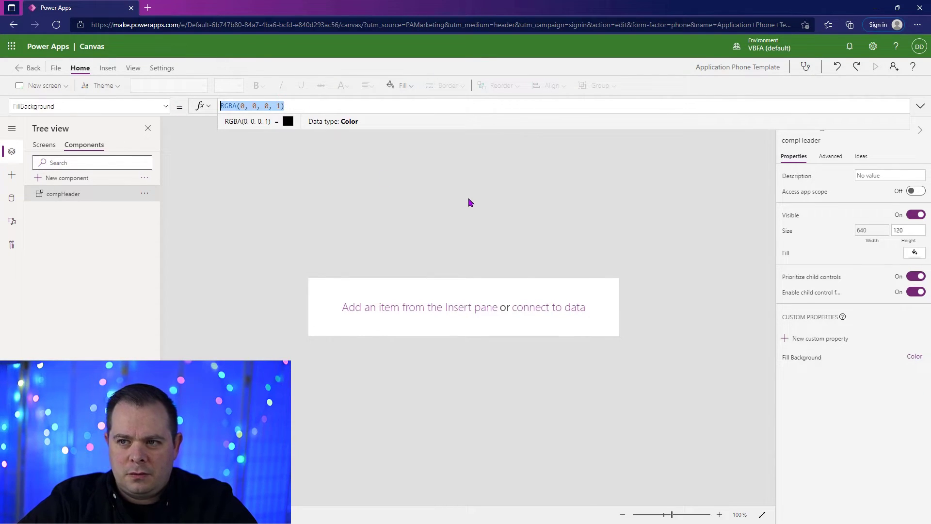
{"action": "type", "text": "DarkG"}
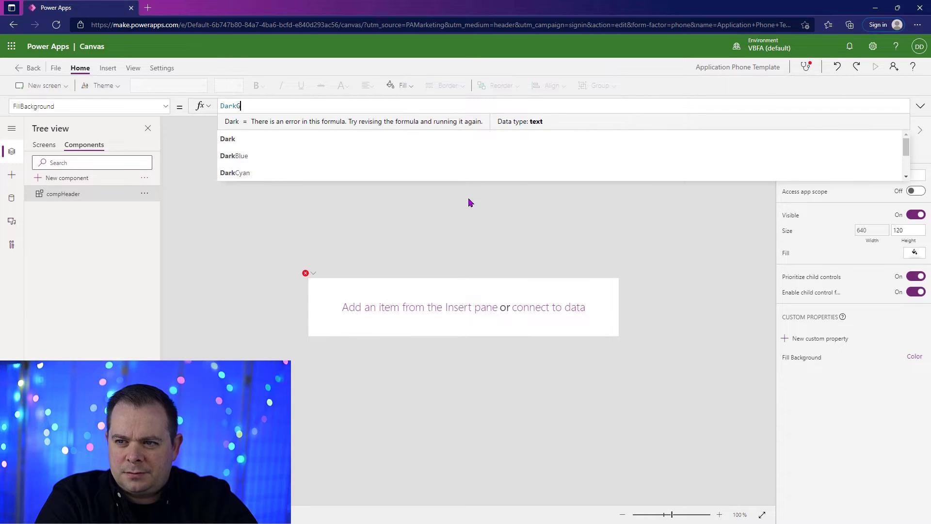
{"action": "type", "text": "ray"}
{"action": "left_click", "coordinate": [515, 433]}
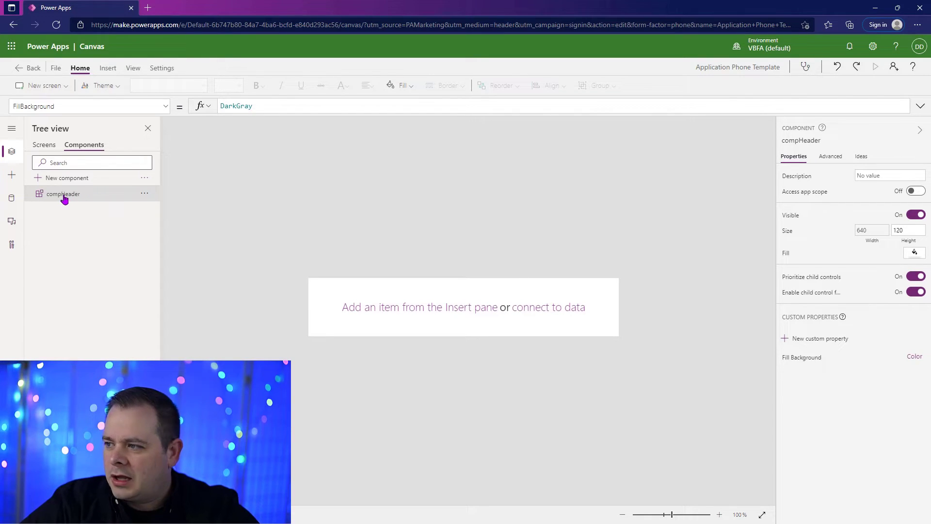
Set the compHeader component's Fill to compHeader.FillBackground
{"action": "left_click", "coordinate": [788, 254]}
{"action": "left_click_drag", "start_coordinate": [308, 107], "coordinate": [221, 107]}
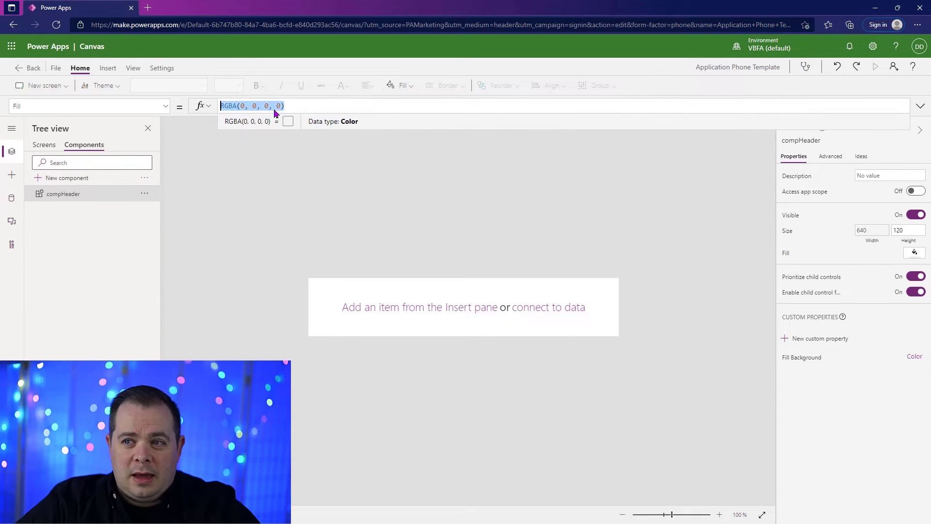
{"action": "type", "text": "c"}
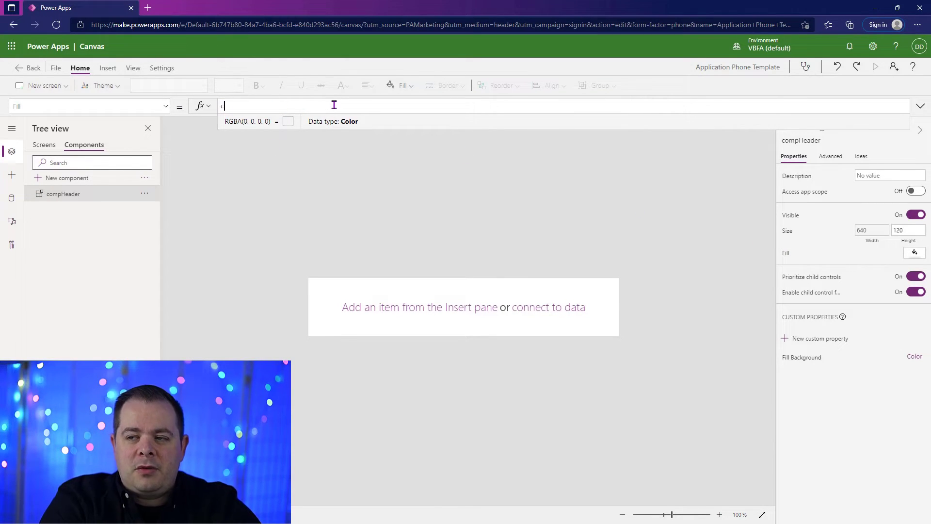
{"action": "type", "text": "ompHeader."}
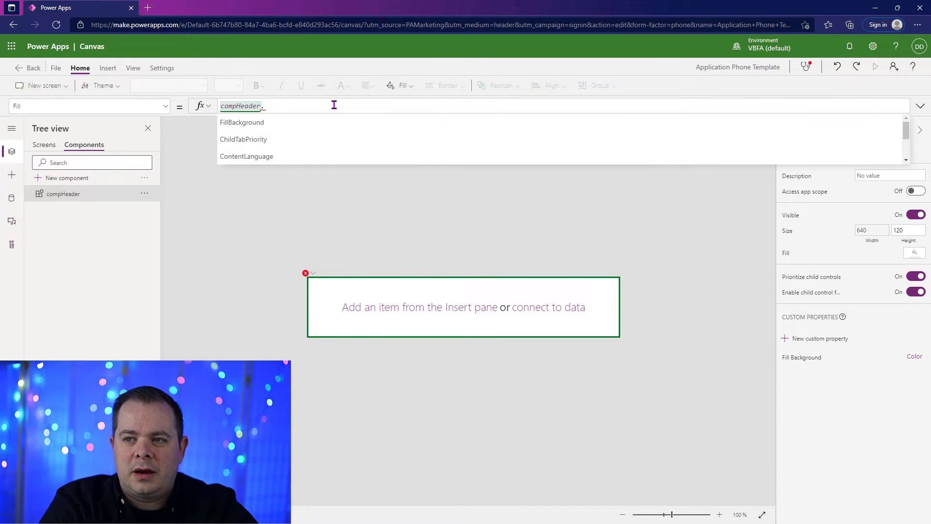
{"action": "type", "text": "Fill"}
{"action": "key", "text": "Tab"}
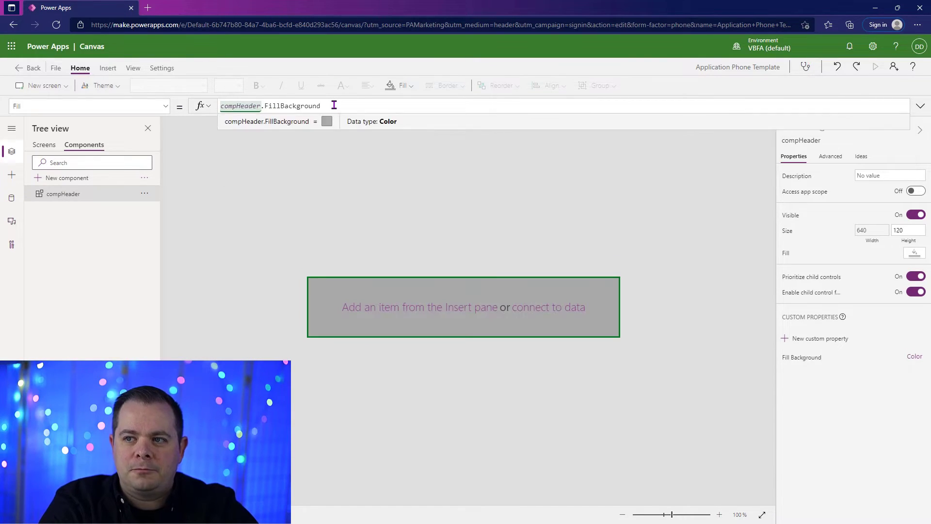
{"action": "left_click", "coordinate": [366, 191]}
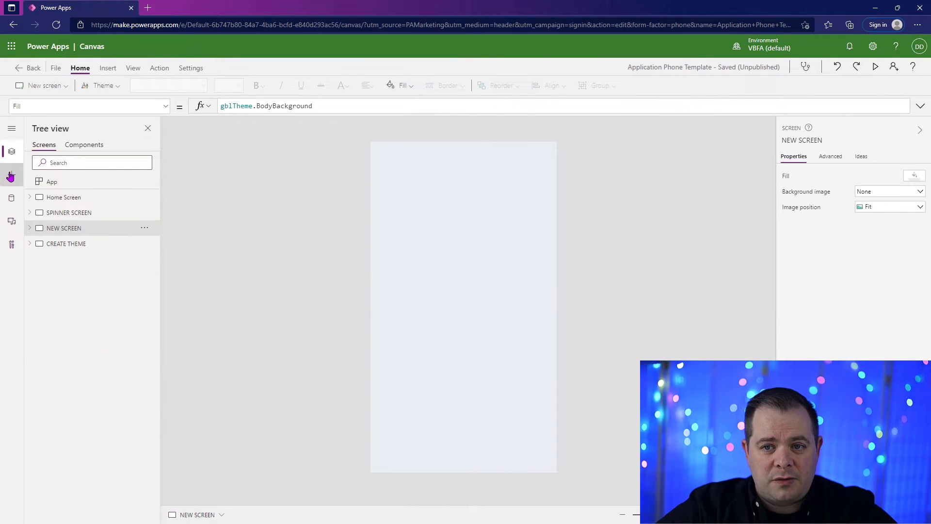
Insert the custom compHeader component at the top of NEW SCREEN and select its Fill Background property
{"action": "left_click", "coordinate": [10, 175]}
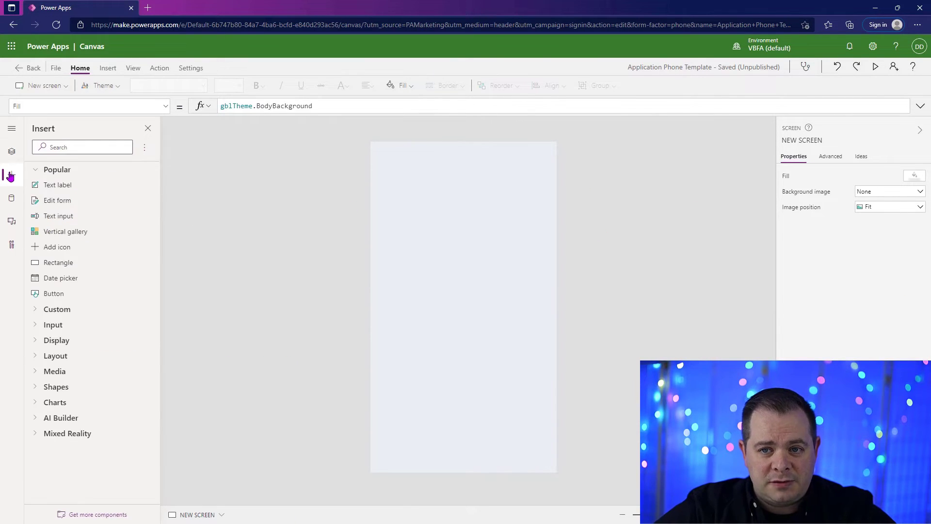
{"action": "left_click", "coordinate": [35, 311]}
{"action": "left_click", "coordinate": [75, 329]}
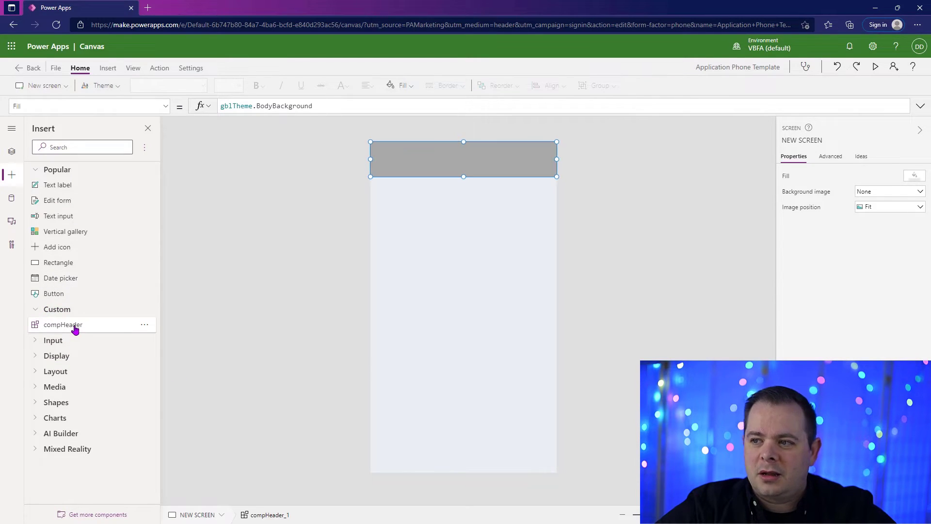
{"action": "left_click", "coordinate": [499, 235]}
{"action": "left_click", "coordinate": [509, 162]}
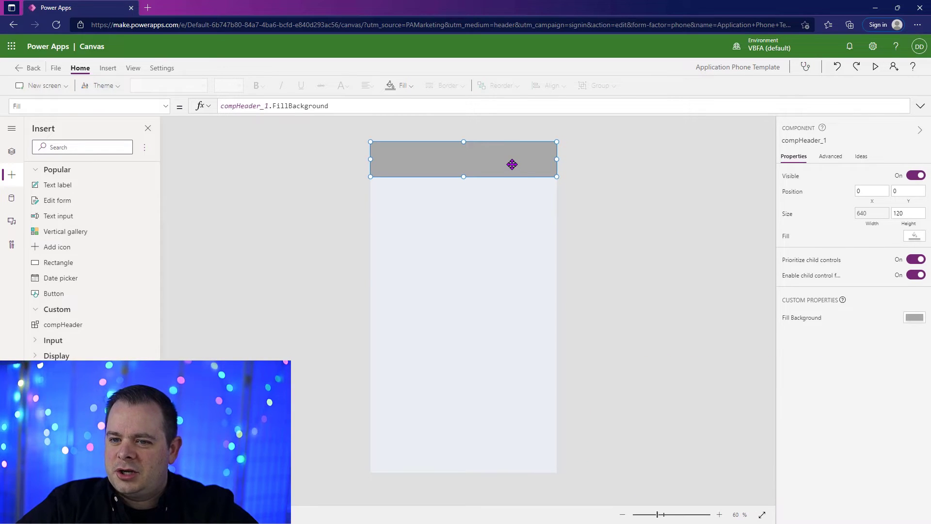
{"action": "left_click", "coordinate": [803, 318]}
{"action": "left_click", "coordinate": [258, 106]}
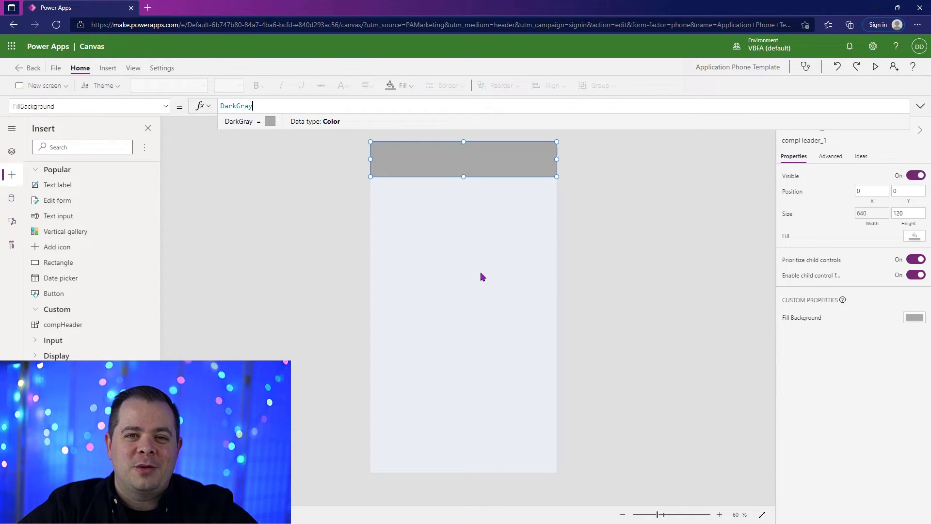
{"action": "left_click_drag", "start_coordinate": [255, 106], "coordinate": [183, 112]}
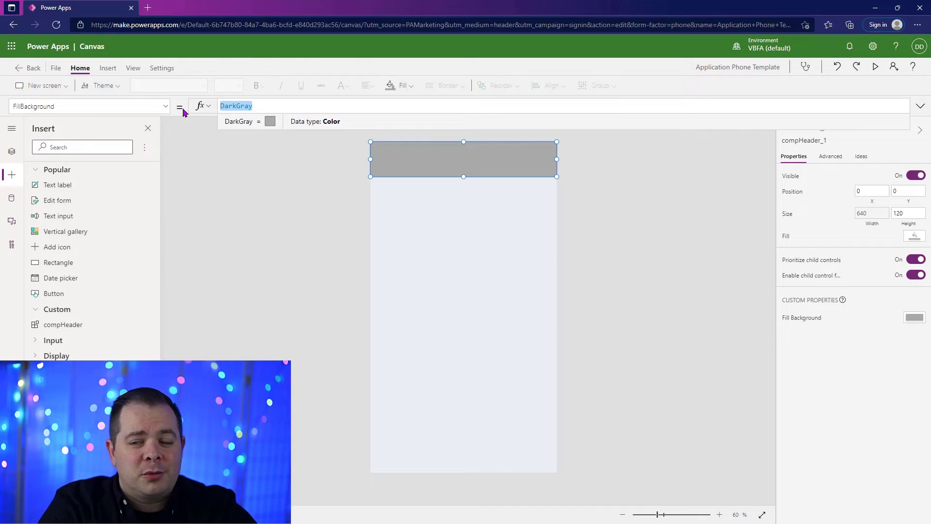
{"action": "type", "text": "gbl"}
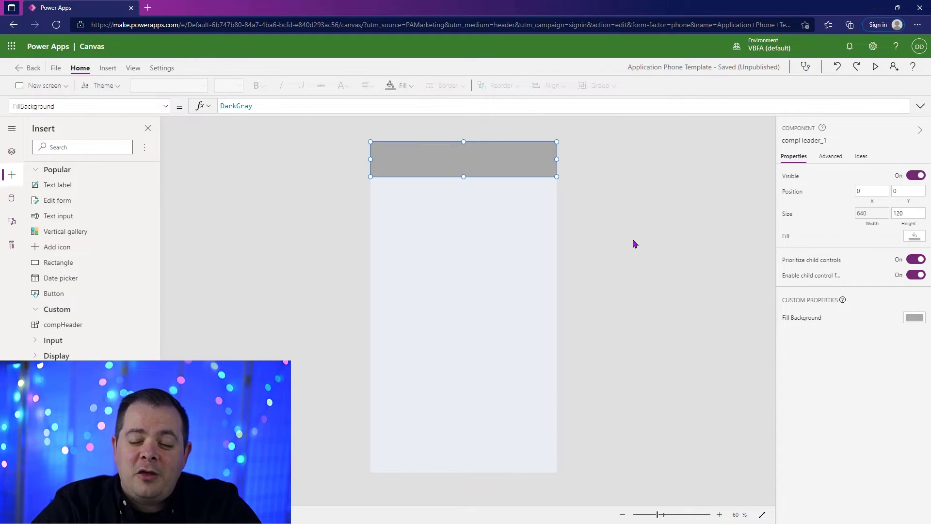
Set the FillBackground property of the header on NEW SCREEN to gblTheme.PrimaryDark
{"action": "left_click", "coordinate": [12, 151]}
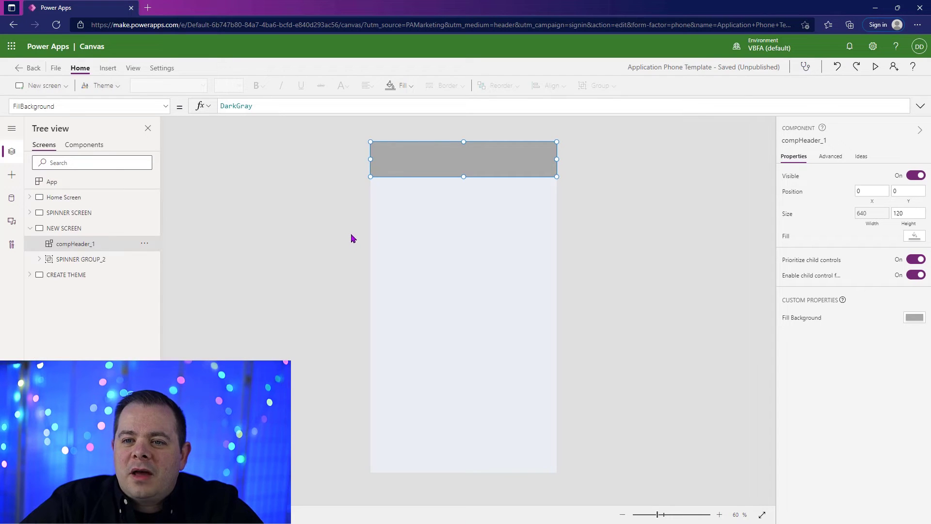
{"action": "double_click", "coordinate": [278, 109]}
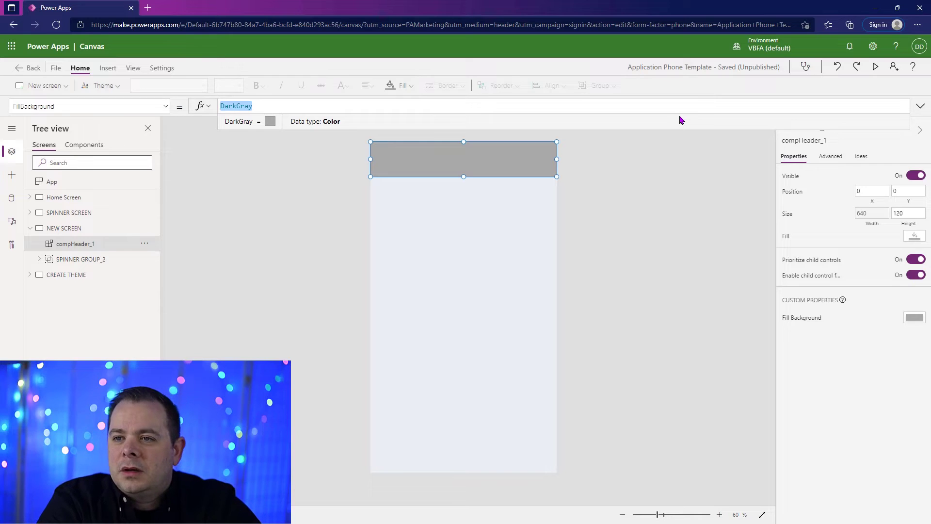
{"action": "type", "text": "gblTheme.Primary"}
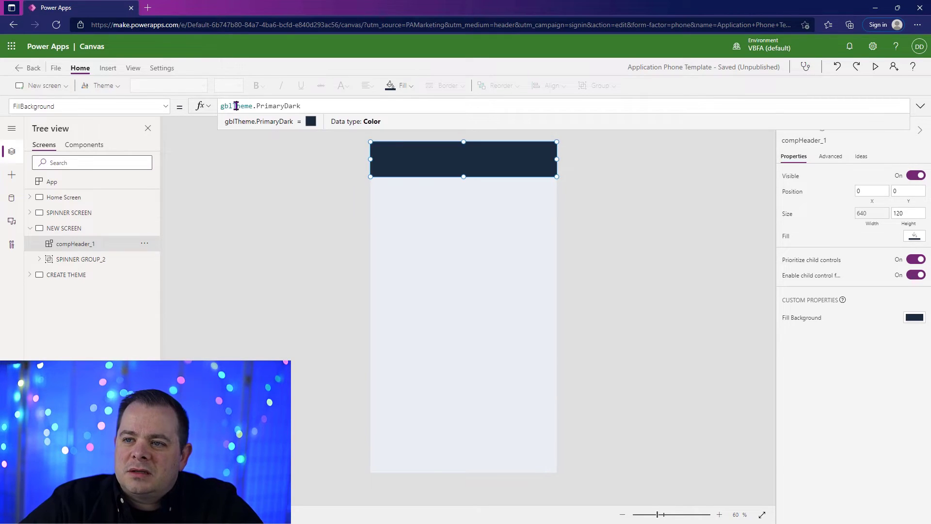
{"action": "double_click", "coordinate": [236, 106]}
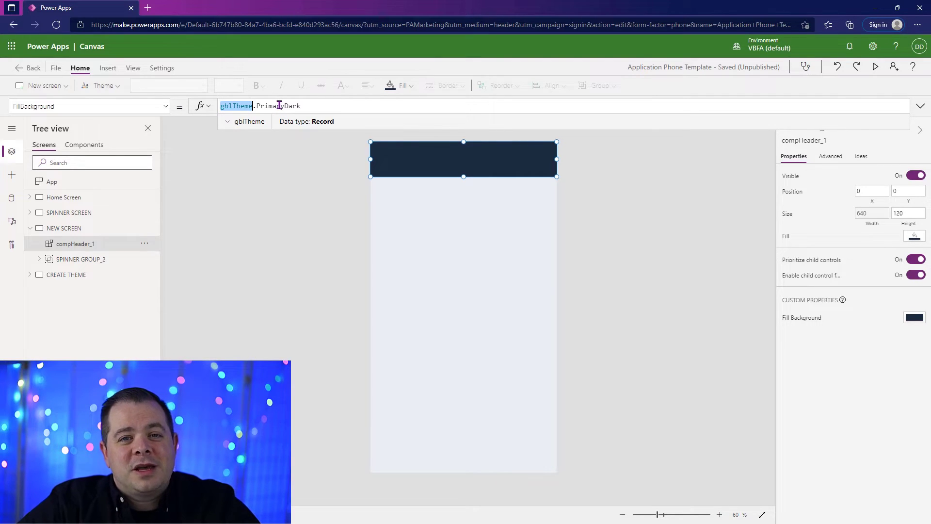
{"action": "left_click", "coordinate": [97, 277]}
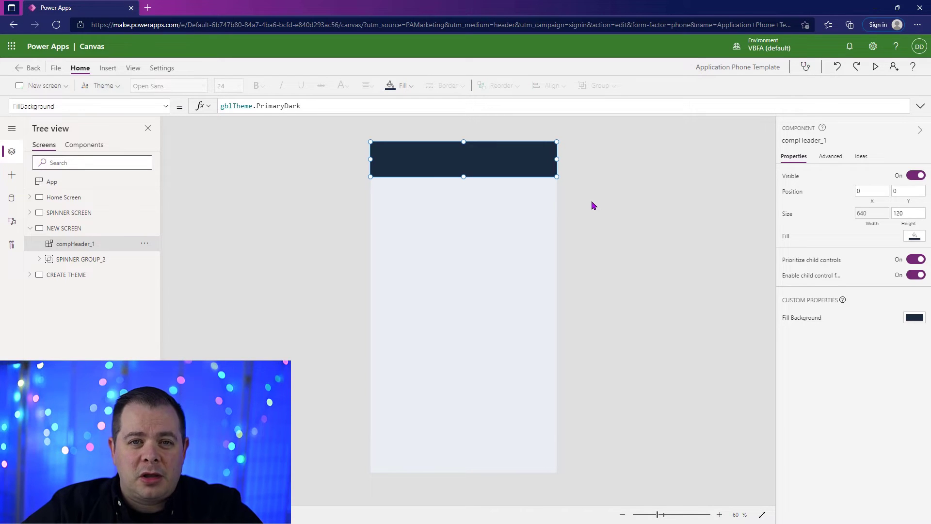
In the compHeader component, add a 457 by 120 text label at X 80, Y 0 and create a Text custom property named "Application Name"
{"action": "left_click", "coordinate": [89, 150]}
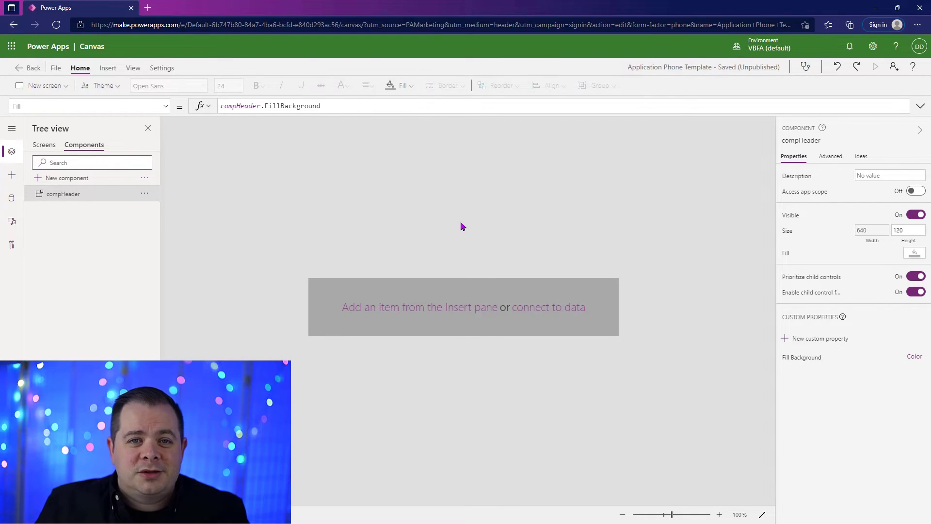
{"action": "left_click", "coordinate": [186, 85]}
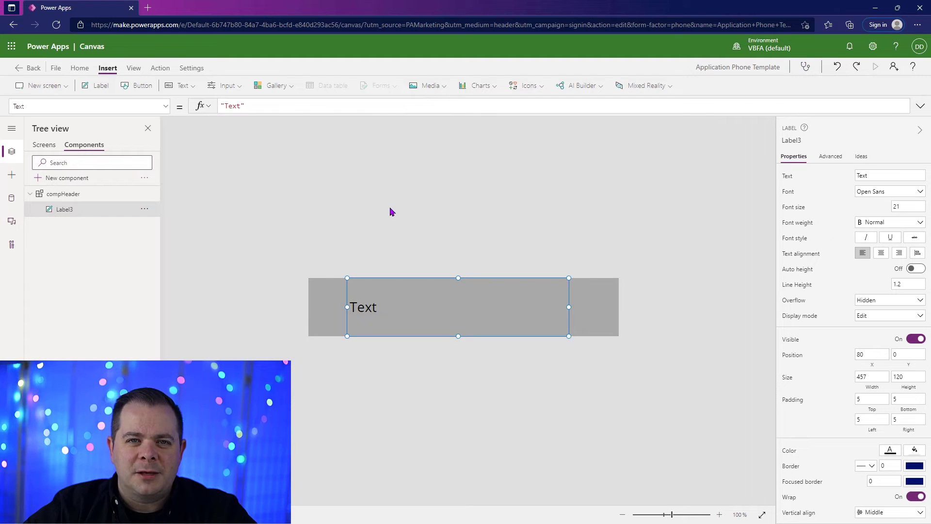
{"action": "left_click", "coordinate": [83, 195]}
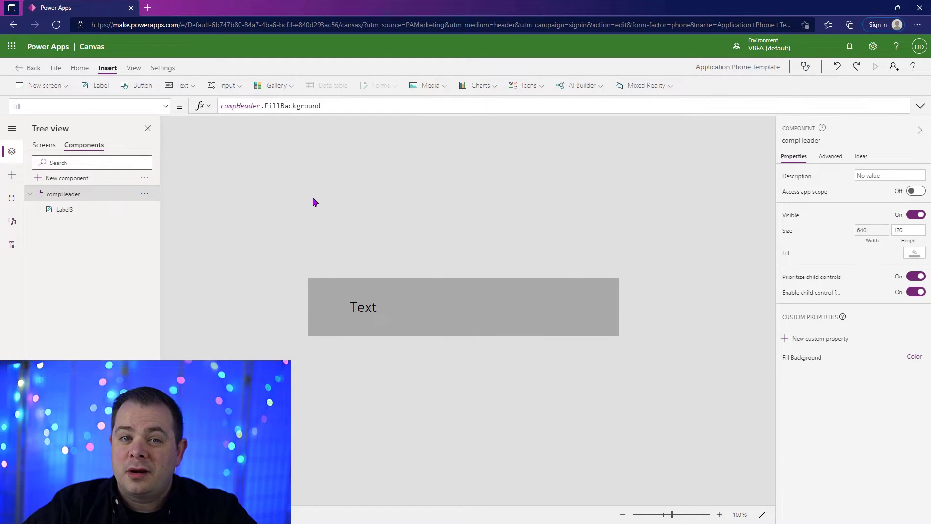
{"action": "left_click", "coordinate": [815, 340]}
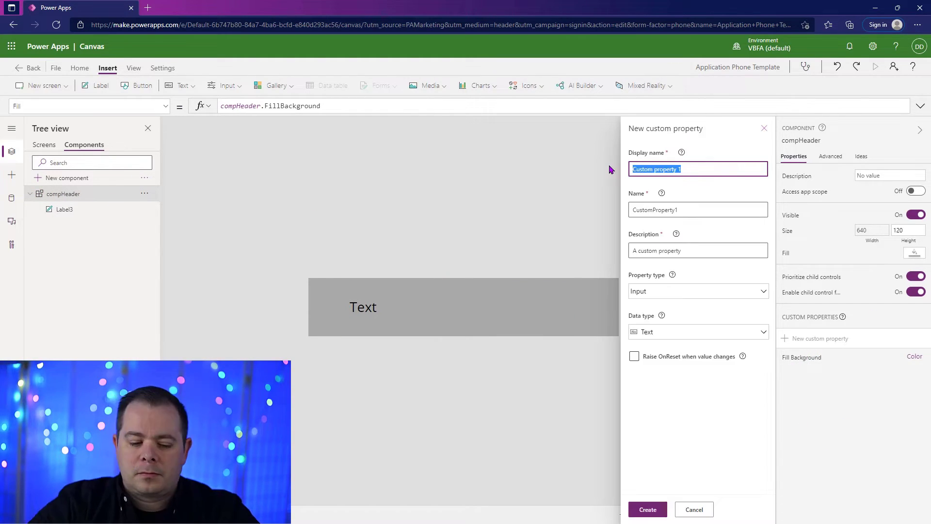
{"action": "type", "text": "Application Name"}
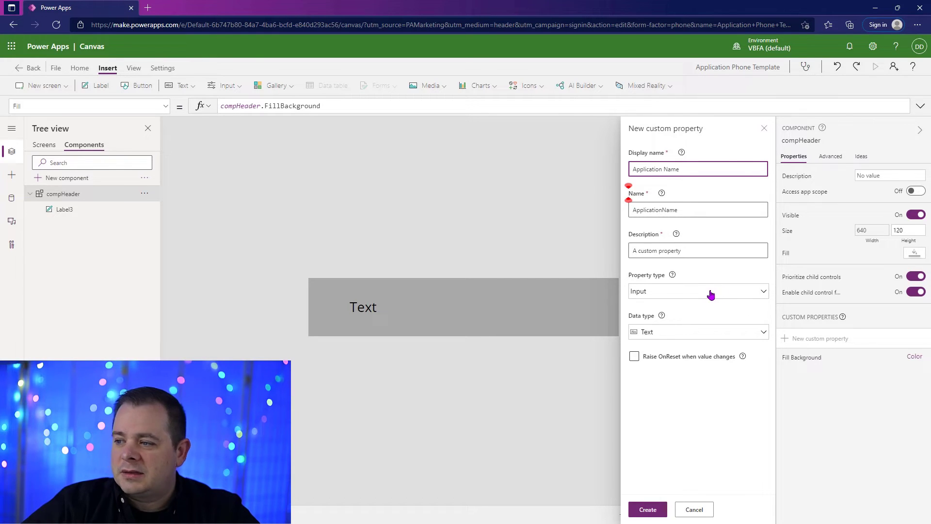
{"action": "left_click", "coordinate": [648, 510]}
Set the default value of compHeader's ApplicationName property to "New Power Apps Application"
{"action": "type", "text": "App"}
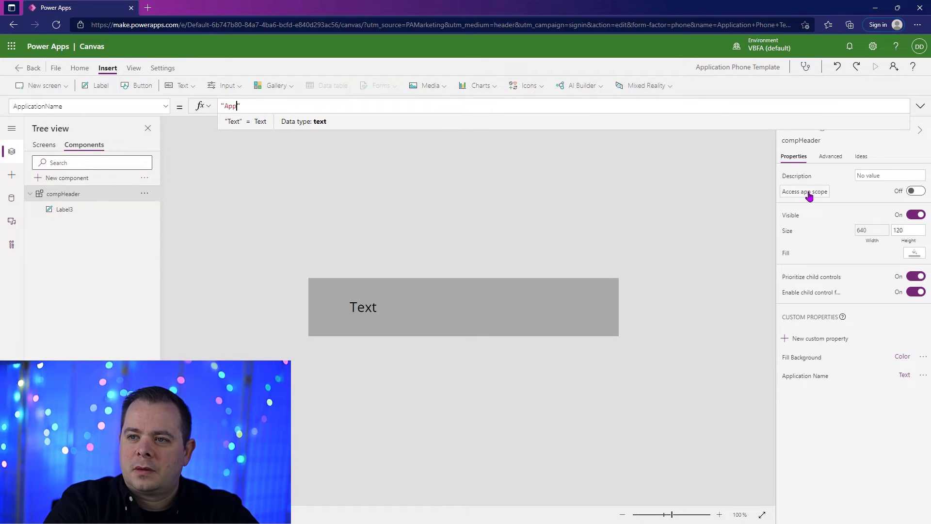
{"action": "type", "text": "lication Name"}
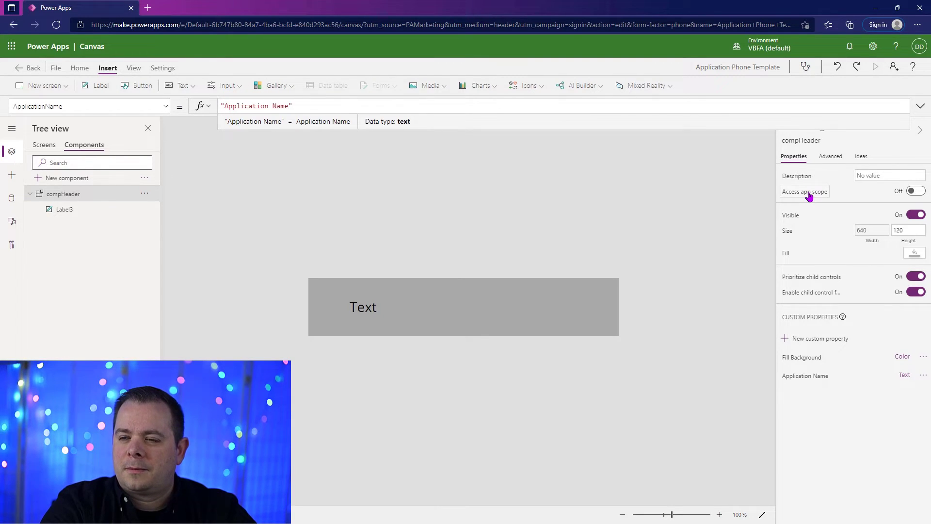
{"action": "key", "text": "ctrl+shift+Left"}
{"action": "key", "text": "ctrl+shift+Left"}
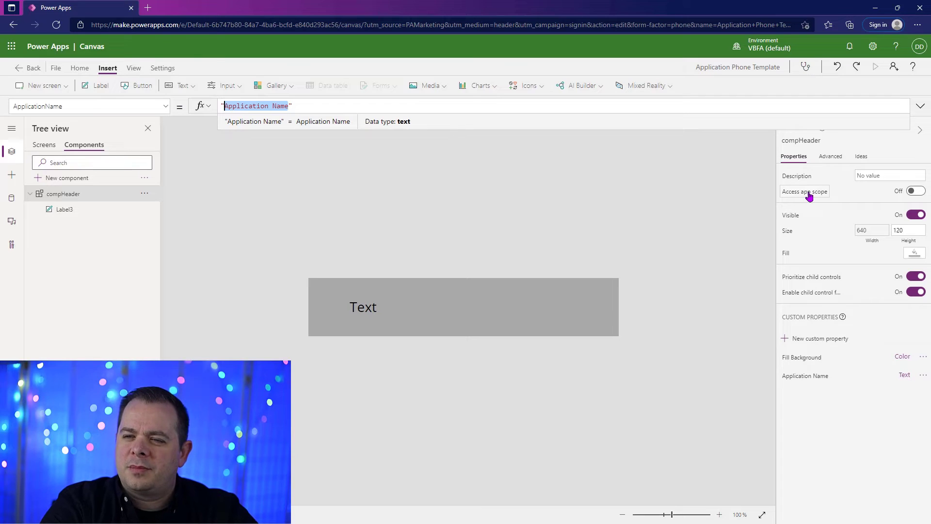
{"action": "type", "text": "New Power Apps "}
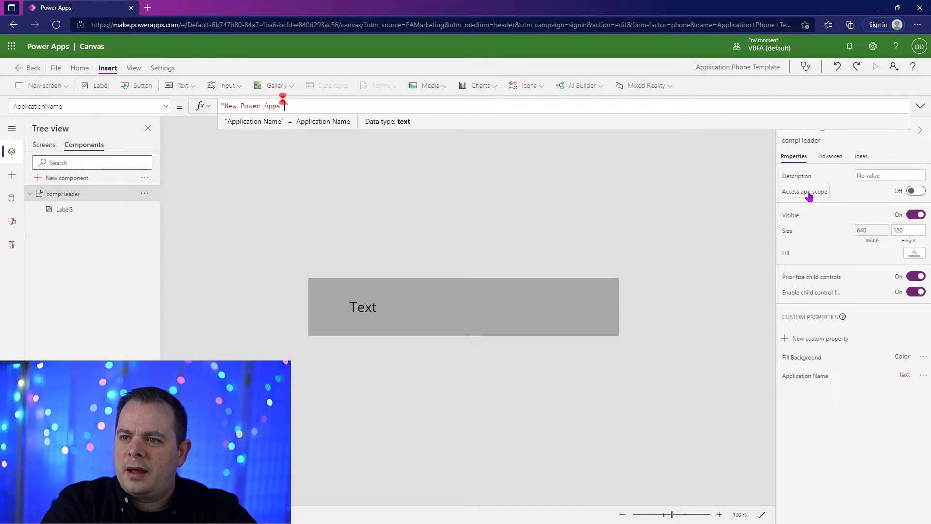
{"action": "type", "text": "Application"}
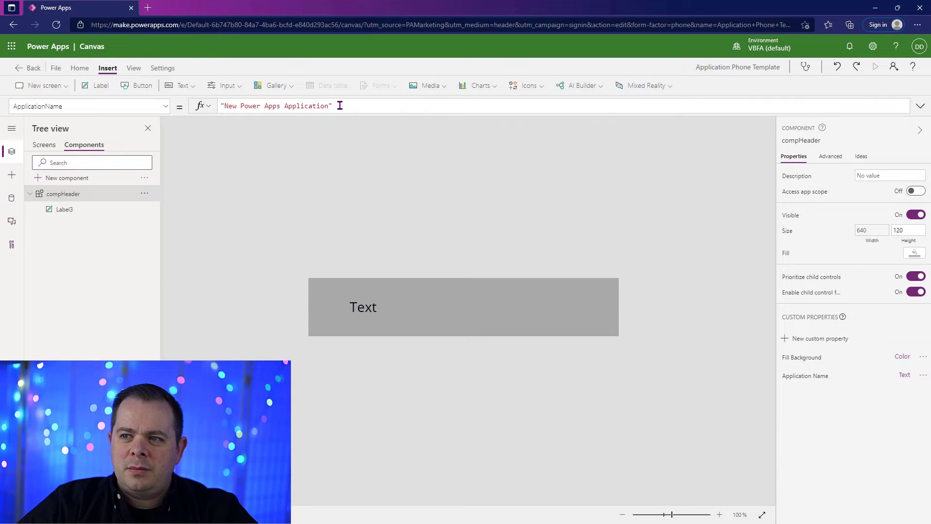
Set the Text of the label in compHeader to compHeader.ApplicationName and check the header on NEW SCREEN
{"action": "left_click", "coordinate": [394, 297]}
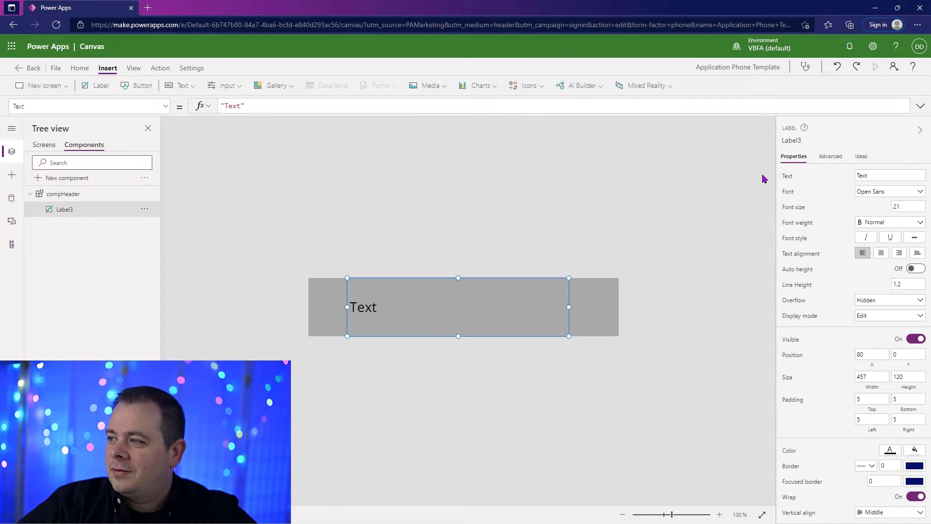
{"action": "left_click", "coordinate": [787, 177]}
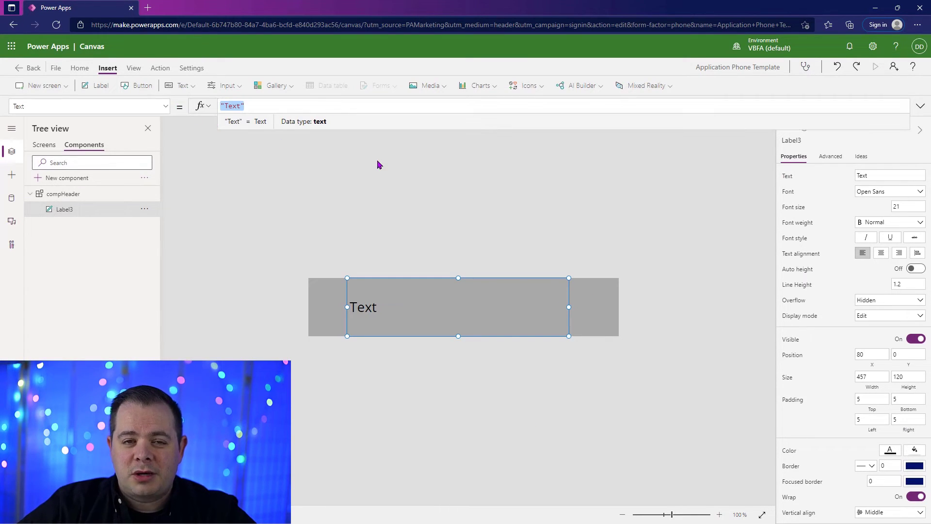
{"action": "type", "text": "compHeader"}
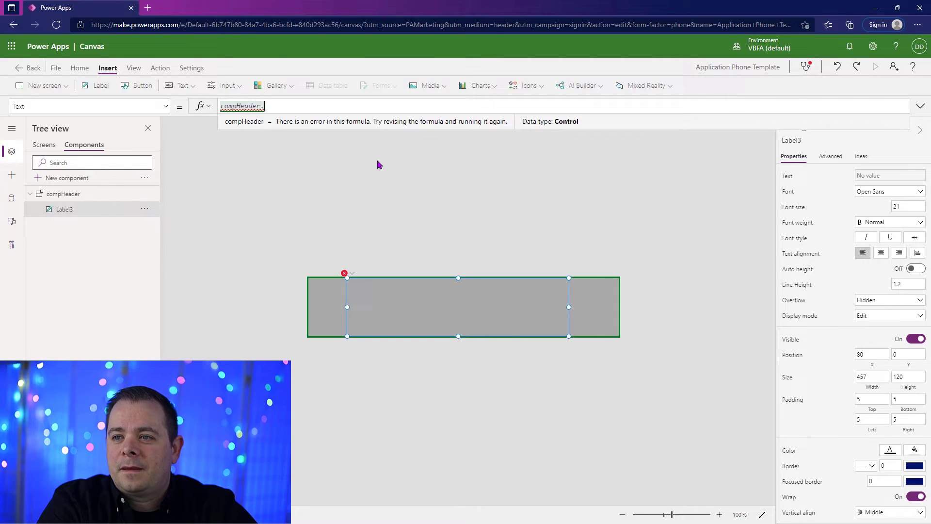
{"action": "type", "text": "."}
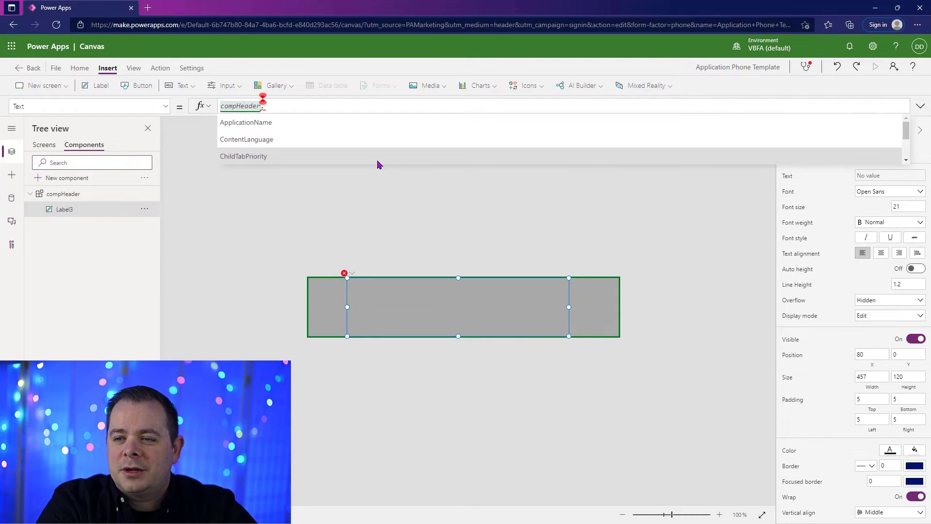
{"action": "key", "text": "Tab"}
{"action": "left_click", "coordinate": [63, 194]}
{"action": "left_click", "coordinate": [44, 145]}
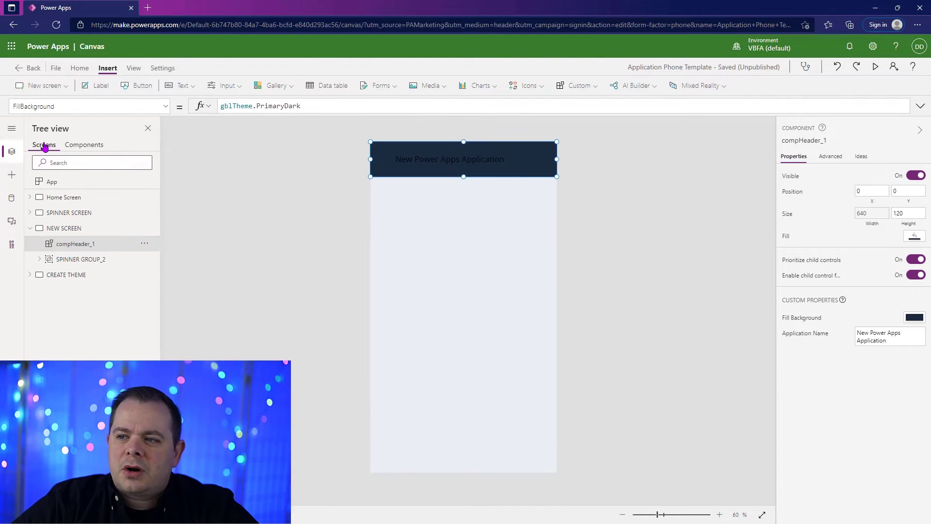
{"action": "left_click", "coordinate": [651, 200]}
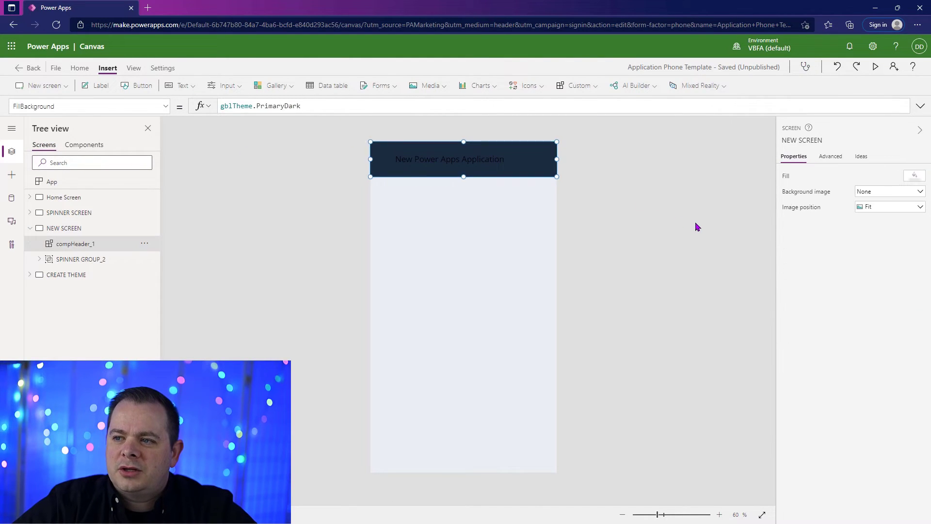
{"action": "left_click", "coordinate": [669, 248]}
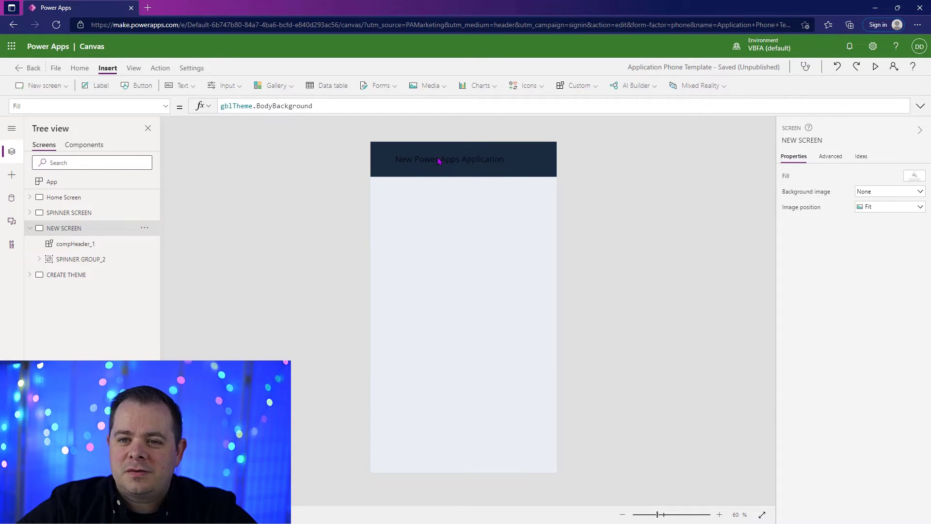
Create a Color custom property "Foreground Color" on compHeader, described as "Foreground Color: typically the color of text shown"
{"action": "left_click", "coordinate": [85, 145]}
{"action": "left_click", "coordinate": [821, 339]}
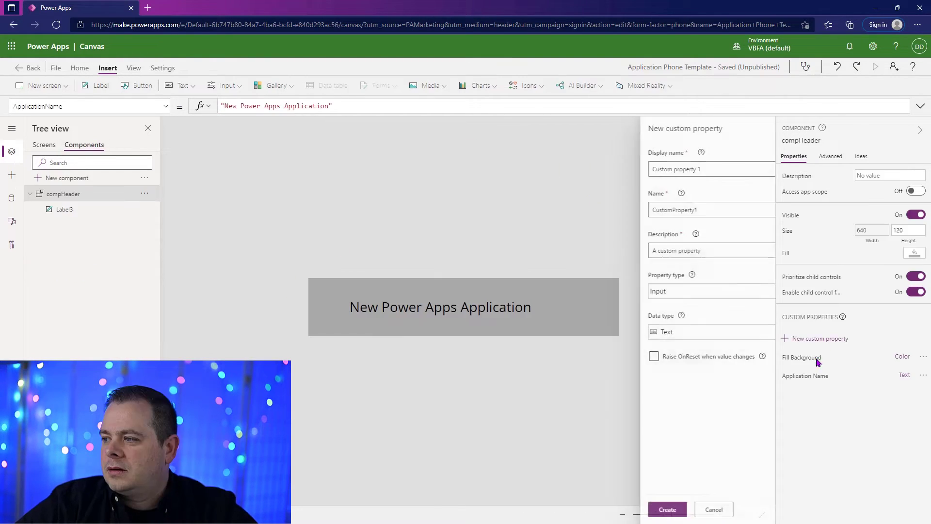
{"action": "left_click_drag", "start_coordinate": [685, 168], "coordinate": [610, 165]}
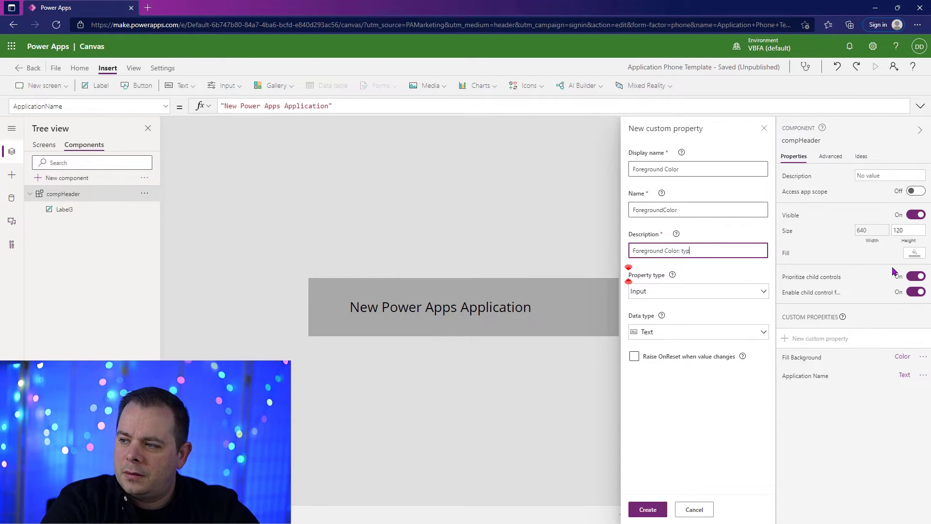
{"action": "type", "text": "he color of text shown"}
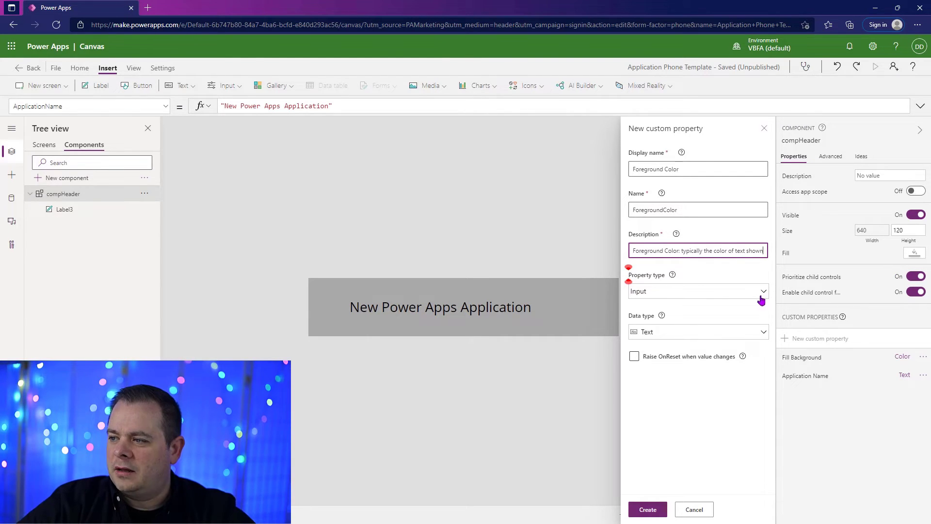
{"action": "left_click", "coordinate": [730, 336]}
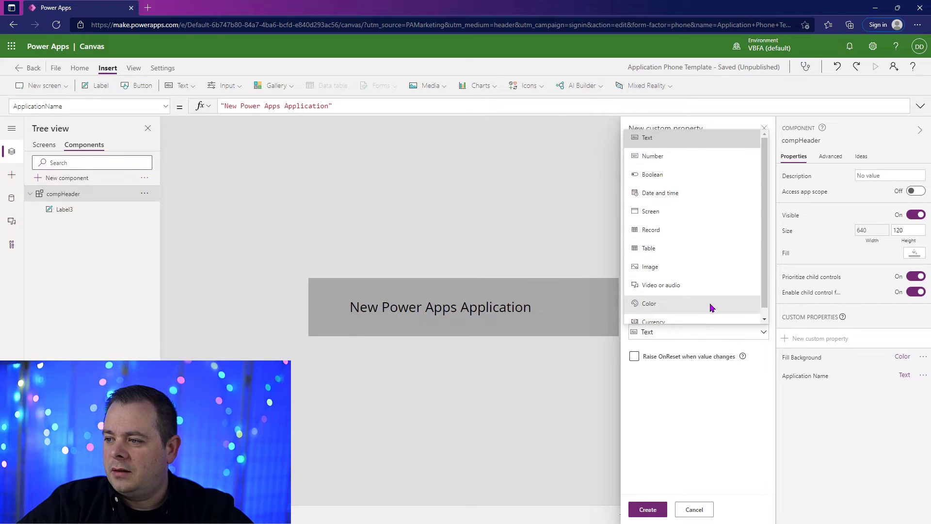
{"action": "left_click", "coordinate": [710, 306]}
{"action": "left_click", "coordinate": [648, 509]}
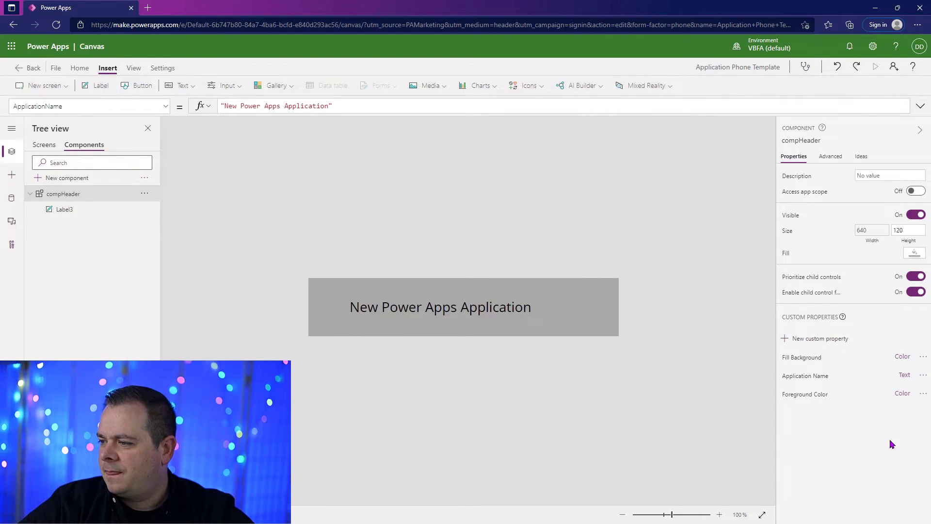
Set the default value of compHeader's ForegroundColor property to White
{"action": "left_click", "coordinate": [812, 394]}
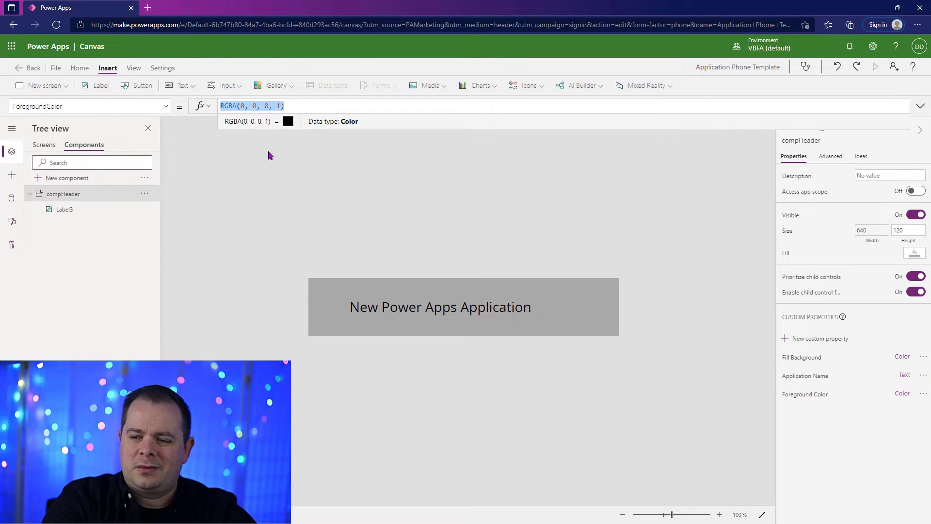
{"action": "type", "text": "White"}
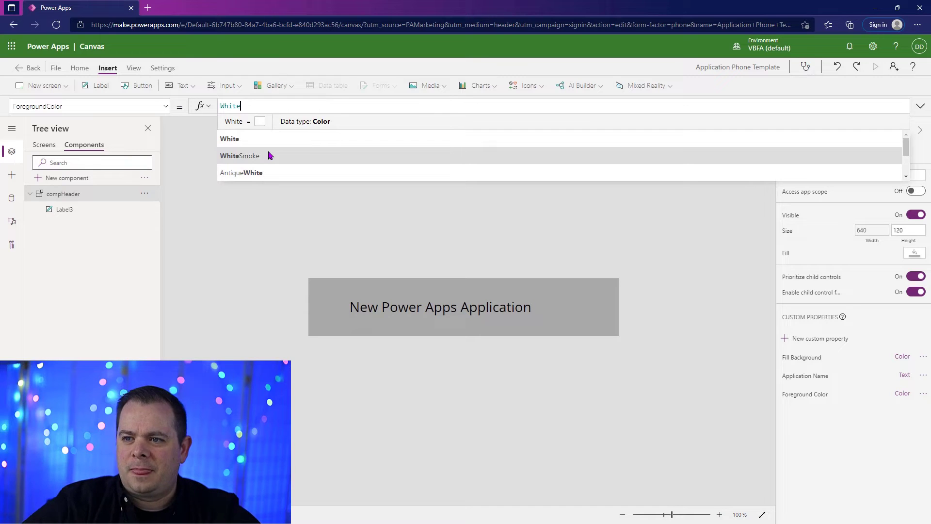
Set the Color of the label in compHeader to compHeader.ForegroundColor
{"action": "left_click", "coordinate": [391, 281]}
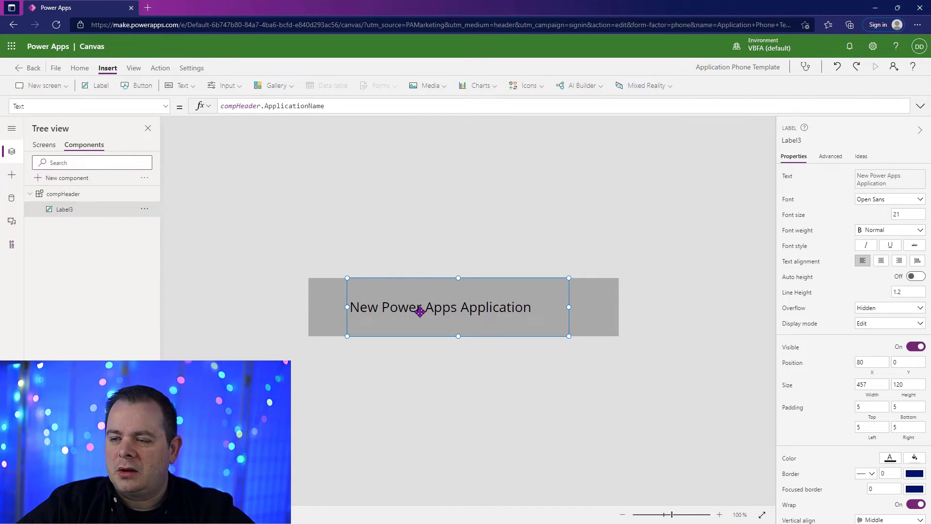
{"action": "left_click", "coordinate": [789, 458]}
{"action": "left_click_drag", "start_coordinate": [289, 106], "coordinate": [210, 106]}
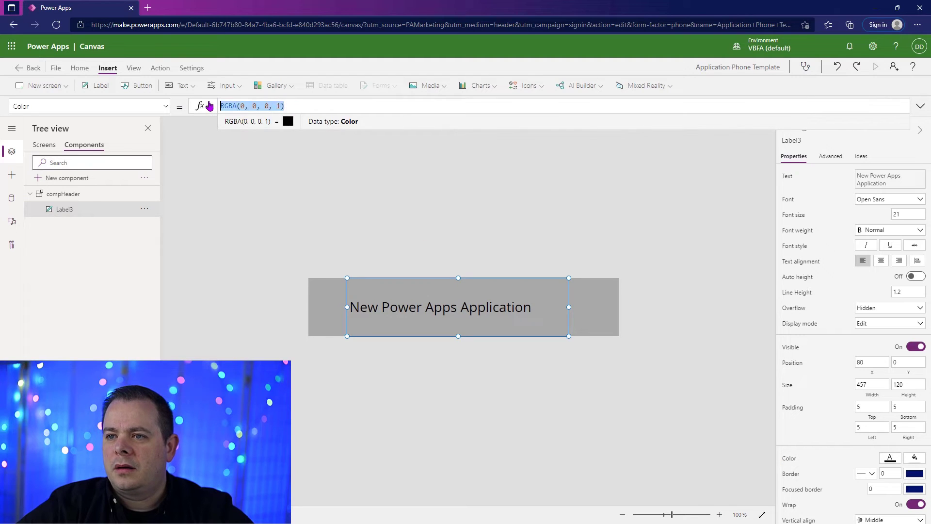
{"action": "type", "text": "comp"}
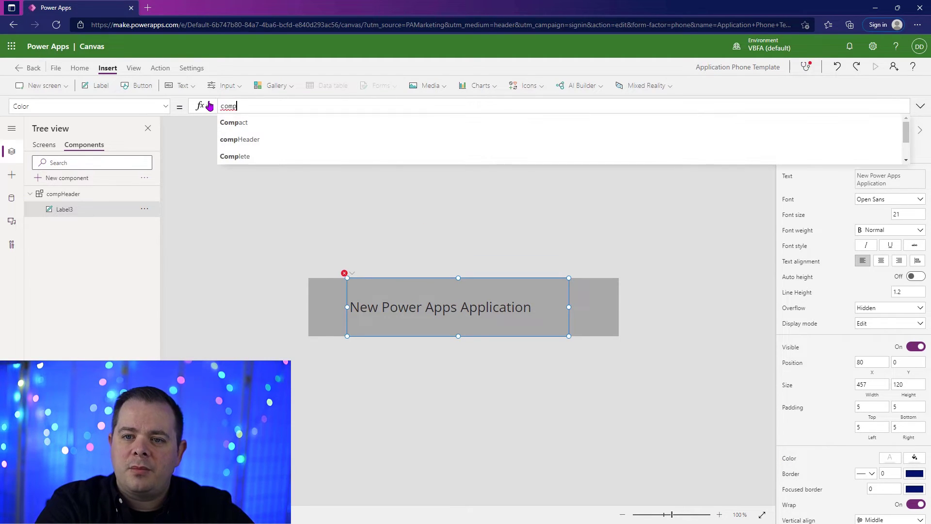
{"action": "type", "text": "Header"}
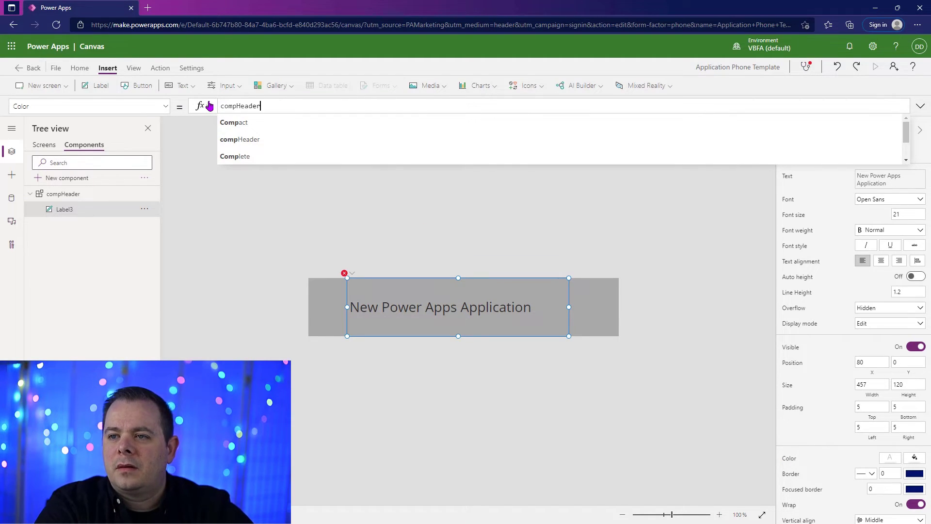
{"action": "type", "text": ".F"}
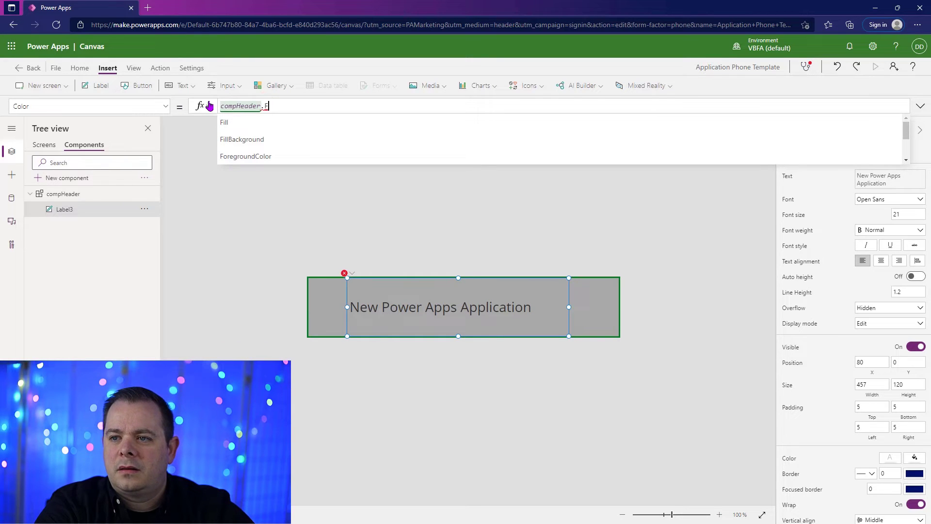
{"action": "type", "text": "ore"}
{"action": "key", "text": "Tab"}
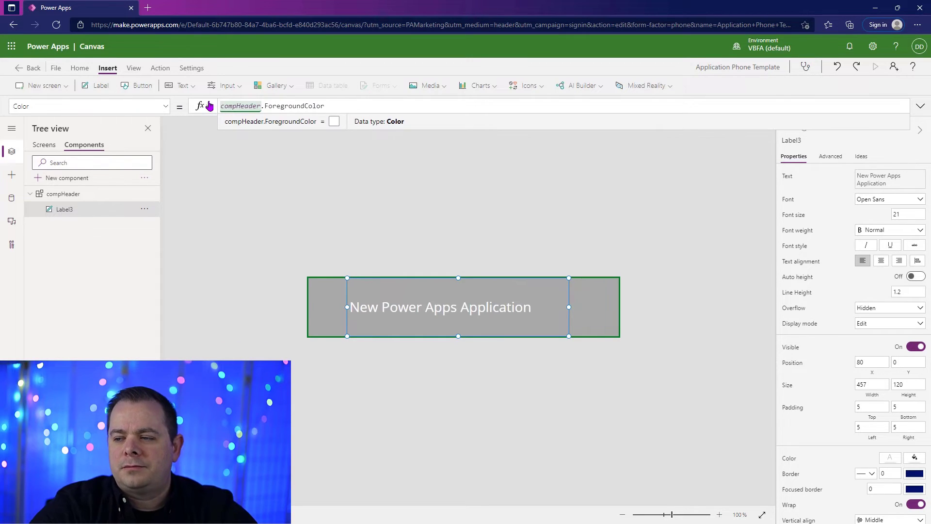
{"action": "left_click", "coordinate": [404, 173]}
Set the Foreground Color of the compHeader_1 instance on NEW SCREEN to gblTheme.PrimaryDarkForecolor
{"action": "left_click", "coordinate": [48, 147]}
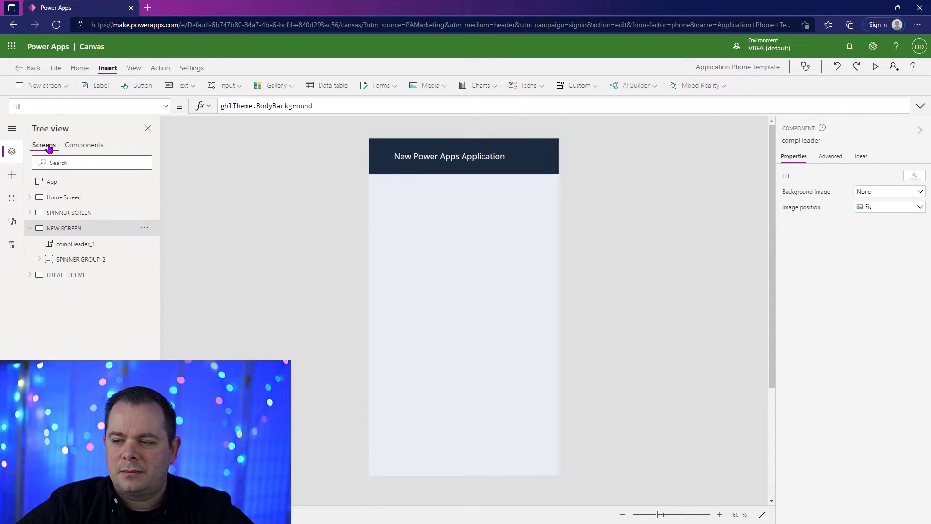
{"action": "left_click", "coordinate": [458, 169]}
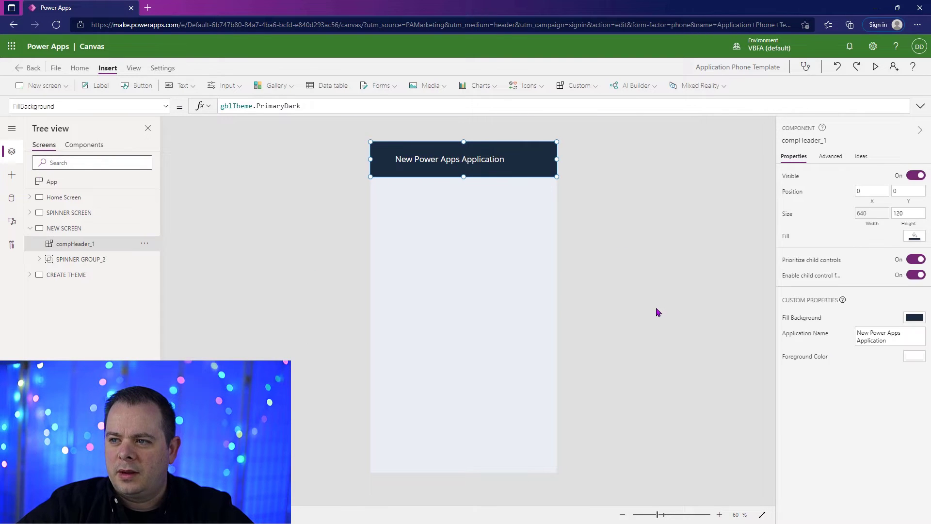
{"action": "left_click", "coordinate": [815, 361]}
{"action": "left_click", "coordinate": [247, 106]}
{"action": "left_click_drag", "start_coordinate": [250, 107], "coordinate": [167, 107]}
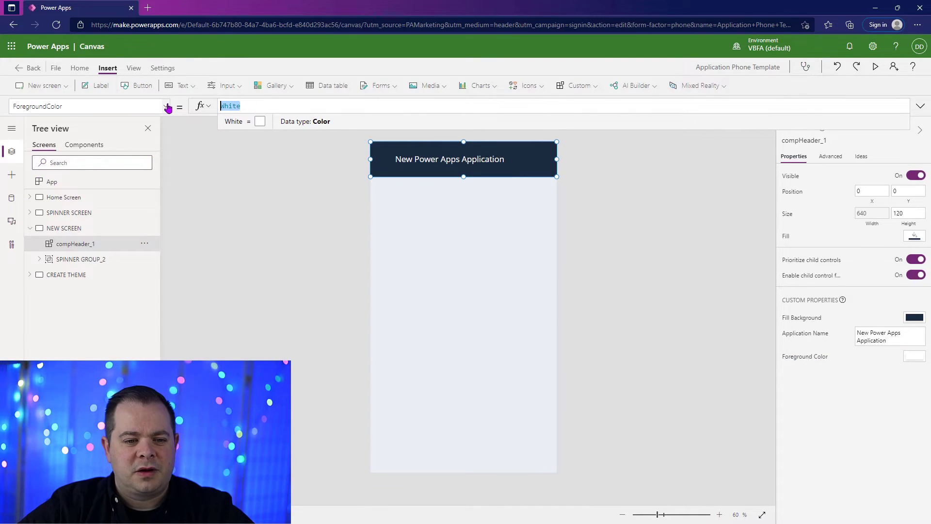
{"action": "type", "text": "gbl"}
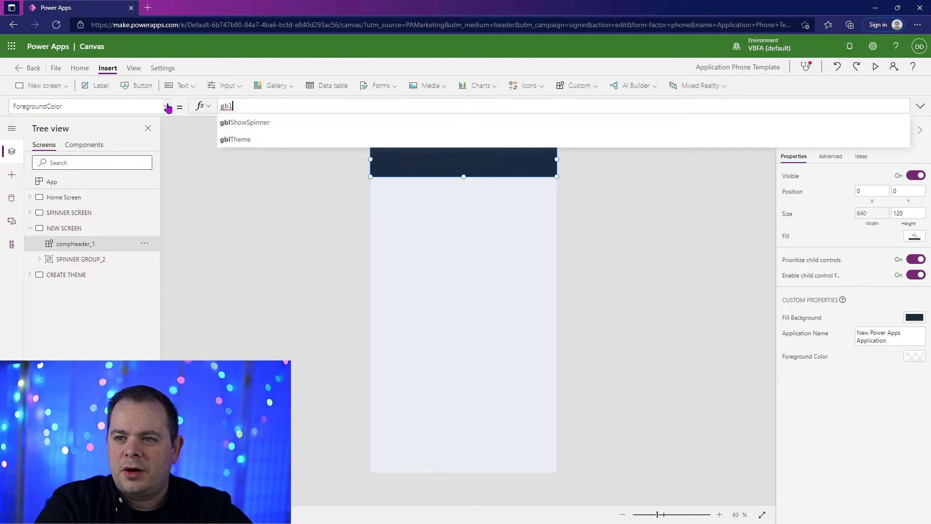
{"action": "type", "text": "Theme.primary"}
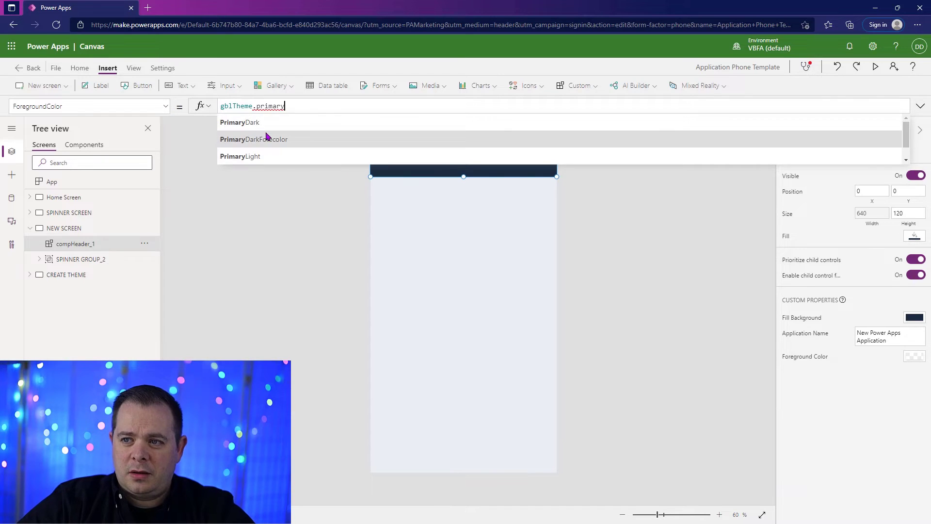
{"action": "left_click", "coordinate": [313, 142]}
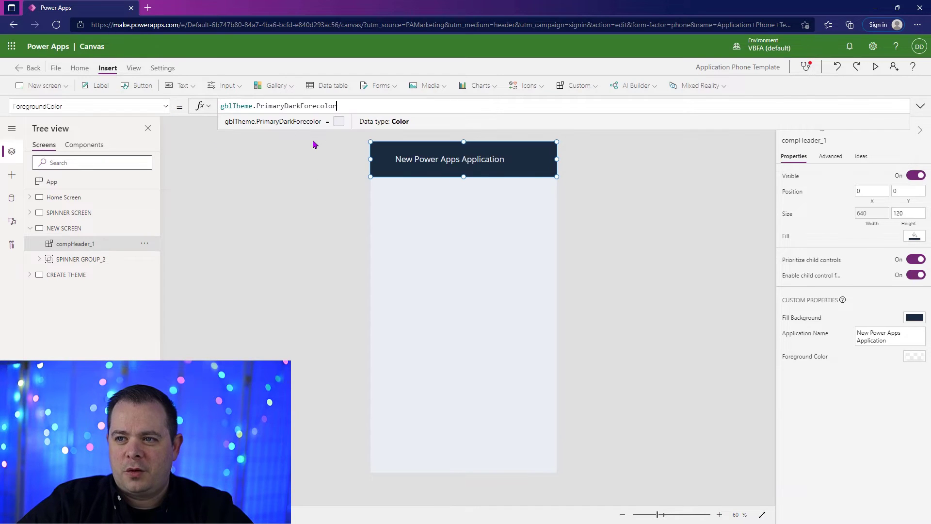
{"action": "left_click", "coordinate": [561, 237]}
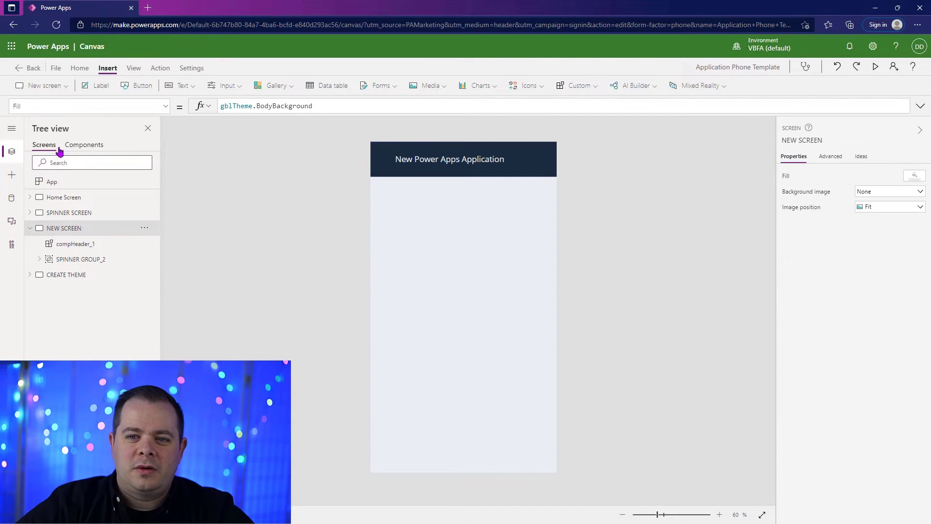
Examine the PrimaryDarkForecolor definition in the Define Theme button's OnSelect formula on CREATE THEME, and return to NEW SCREEN
{"action": "left_click", "coordinate": [68, 277]}
{"action": "left_click", "coordinate": [464, 161]}
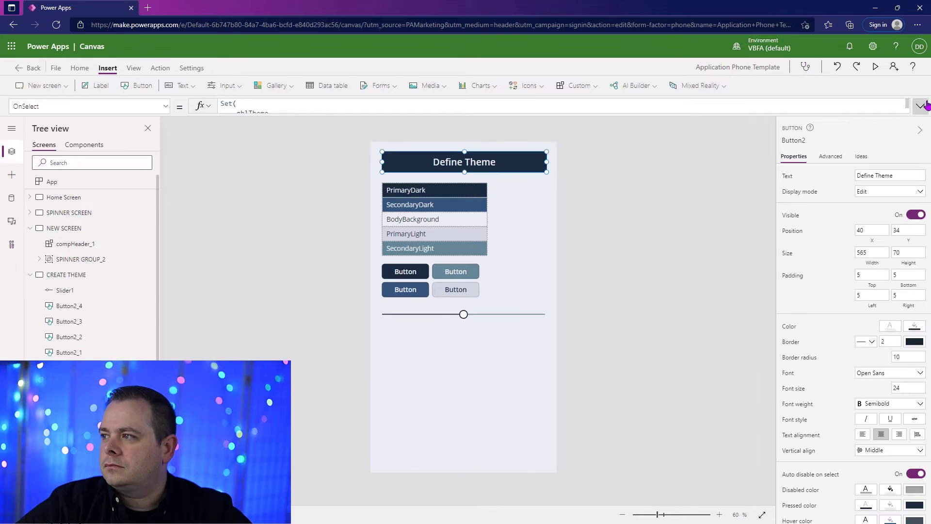
{"action": "left_click", "coordinate": [921, 106]}
{"action": "left_click_drag", "start_coordinate": [252, 200], "coordinate": [435, 200]}
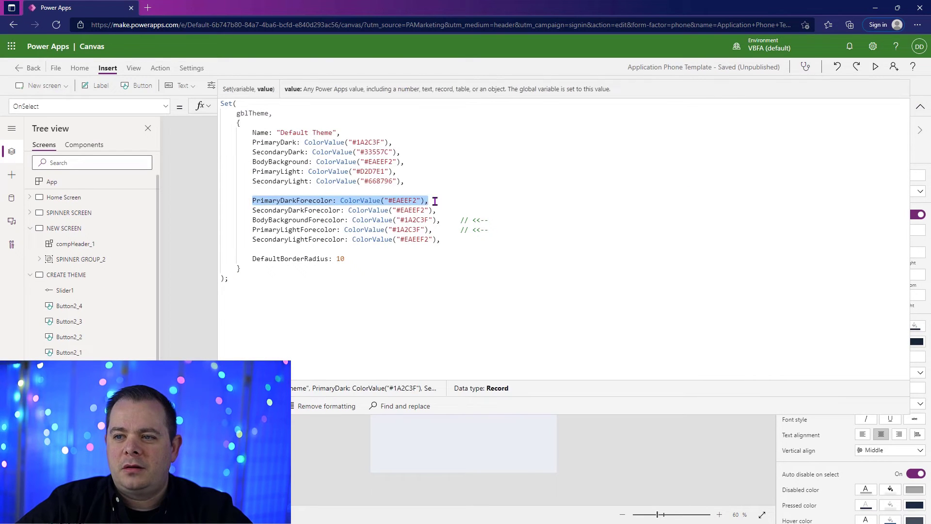
{"action": "left_click", "coordinate": [922, 107]}
{"action": "left_click", "coordinate": [87, 228]}
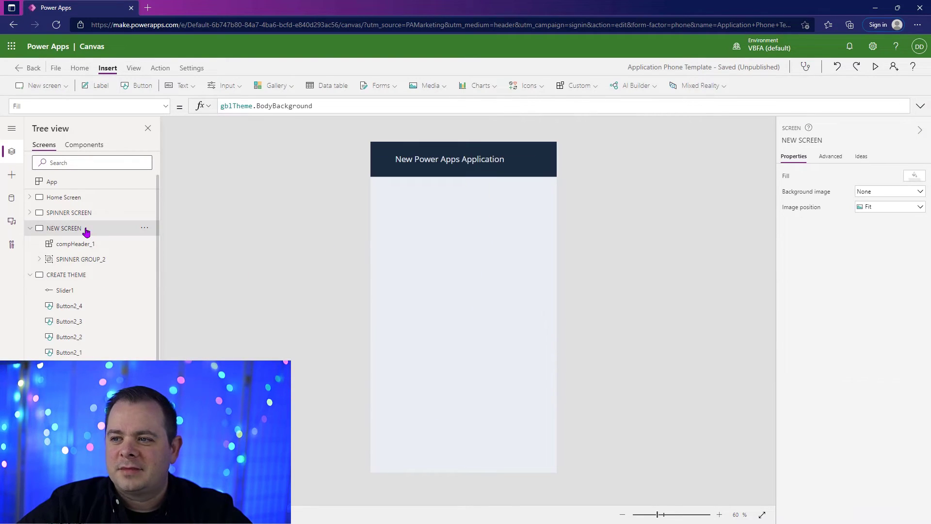
{"action": "left_click", "coordinate": [30, 274]}
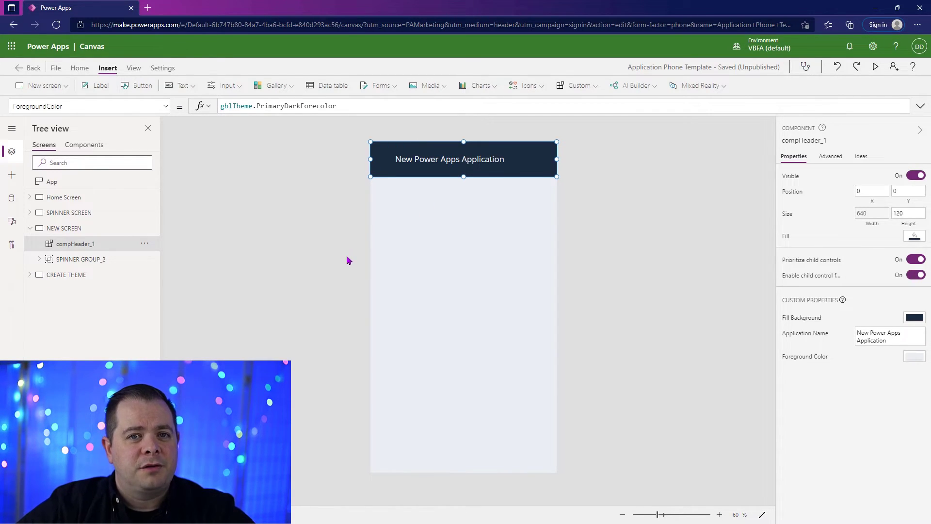
Insert an image into the compHeader component, move it to X position 0 and set its width to 120
{"action": "left_click", "coordinate": [86, 145]}
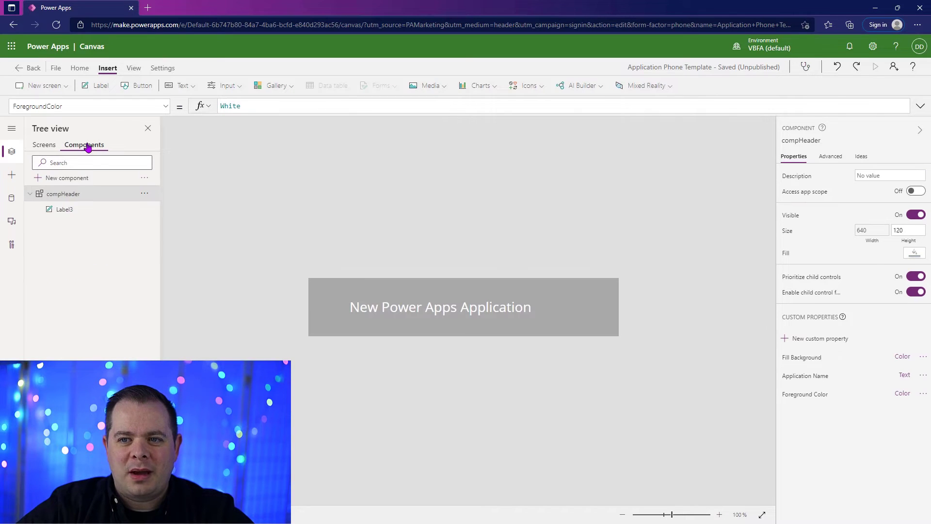
{"action": "left_click", "coordinate": [364, 320]}
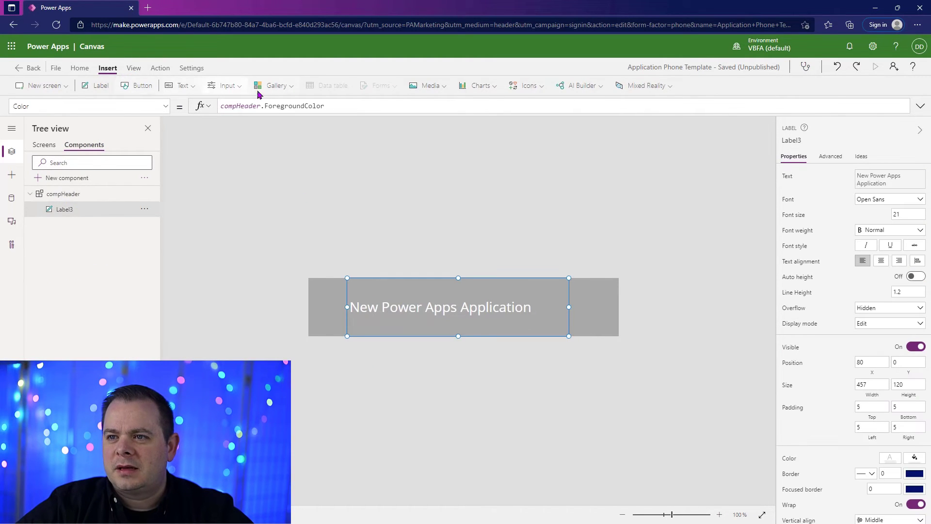
{"action": "left_click", "coordinate": [428, 85]}
{"action": "left_click", "coordinate": [471, 111]}
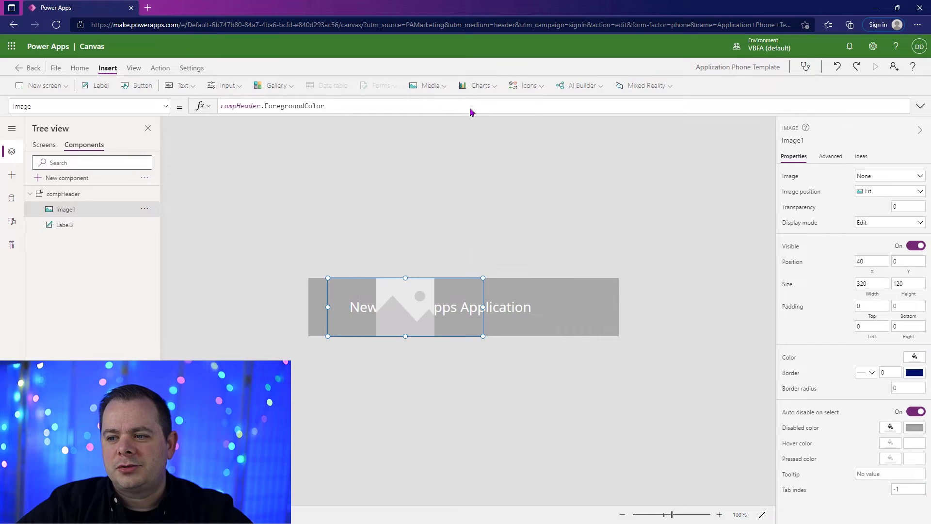
{"action": "left_click_drag", "start_coordinate": [483, 337], "coordinate": [402, 343]}
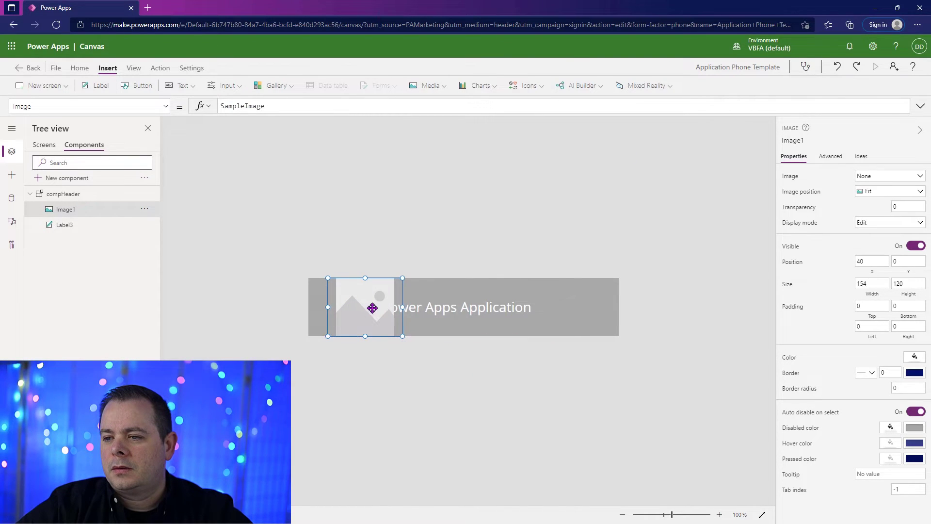
{"action": "left_click_drag", "start_coordinate": [374, 308], "coordinate": [354, 312]}
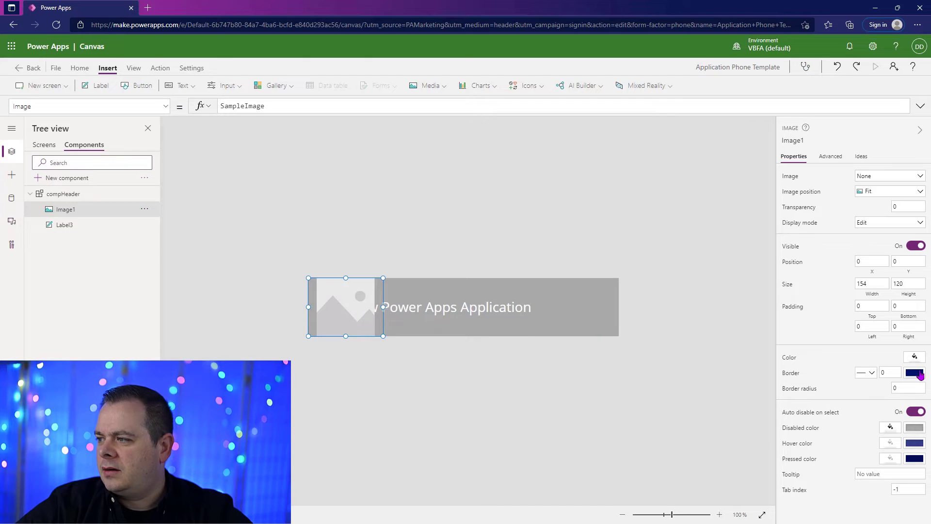
{"action": "left_click", "coordinate": [867, 284]}
{"action": "key", "text": "ctrl+a"}
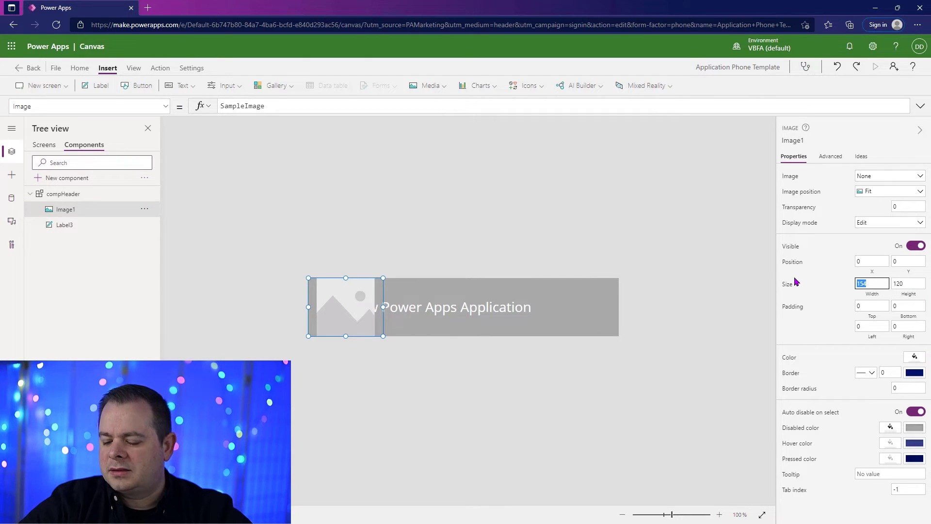
{"action": "type", "text": "120"}
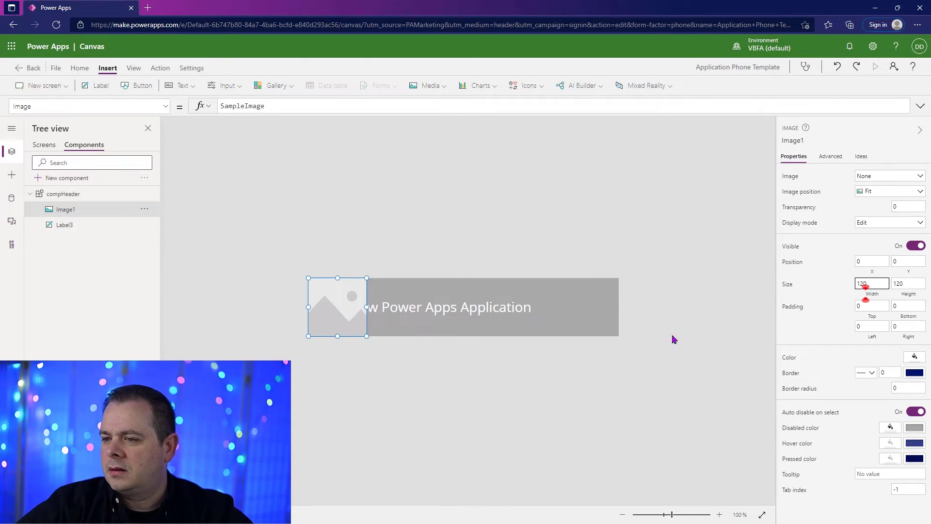
Narrow compHeader's label from its left side to X about 136 and width about 401, and check the header on NEW SCREEN
{"action": "left_click", "coordinate": [482, 309]}
{"action": "left_click_drag", "start_coordinate": [349, 307], "coordinate": [377, 309]}
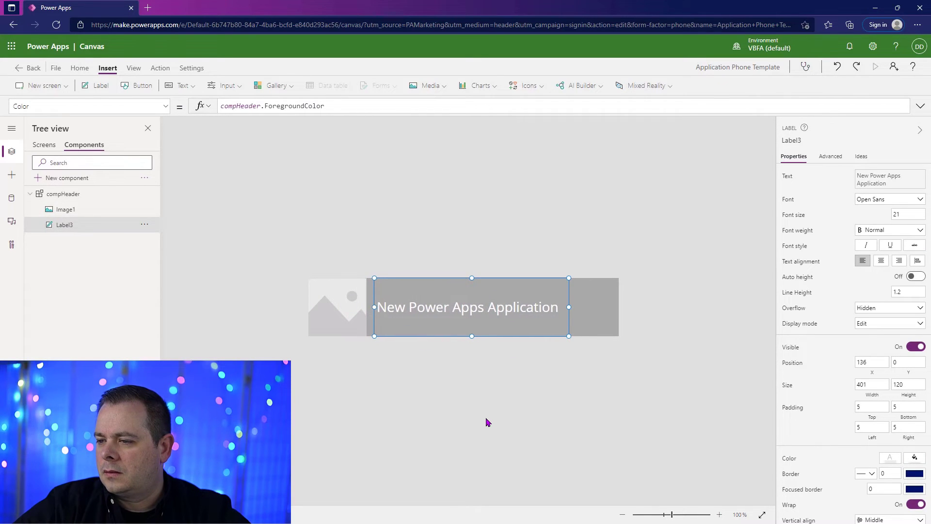
{"action": "left_click", "coordinate": [352, 407]}
{"action": "left_click", "coordinate": [333, 328]}
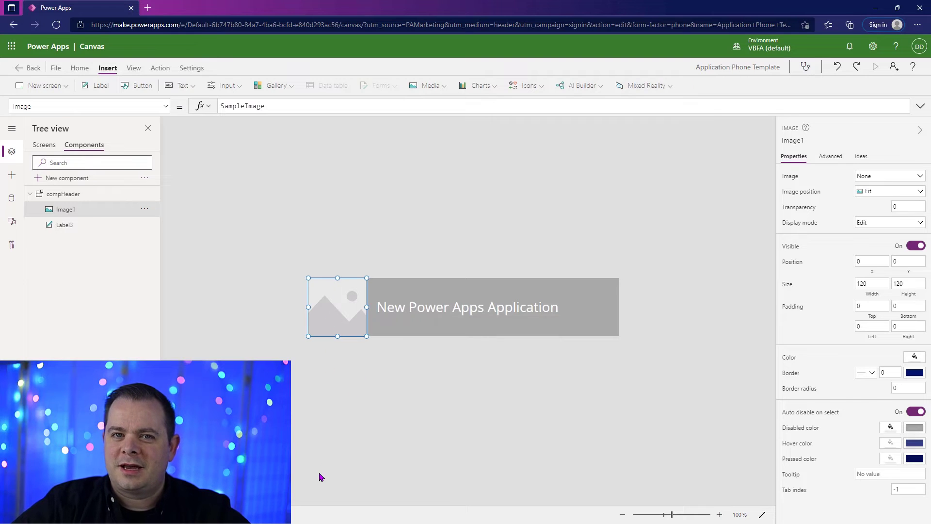
{"action": "left_click", "coordinate": [48, 148]}
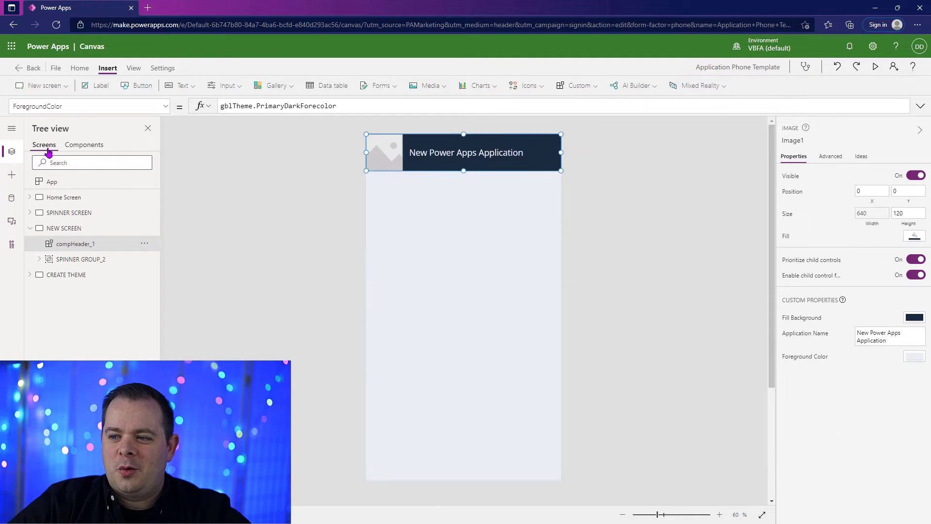
{"action": "left_click", "coordinate": [609, 316]}
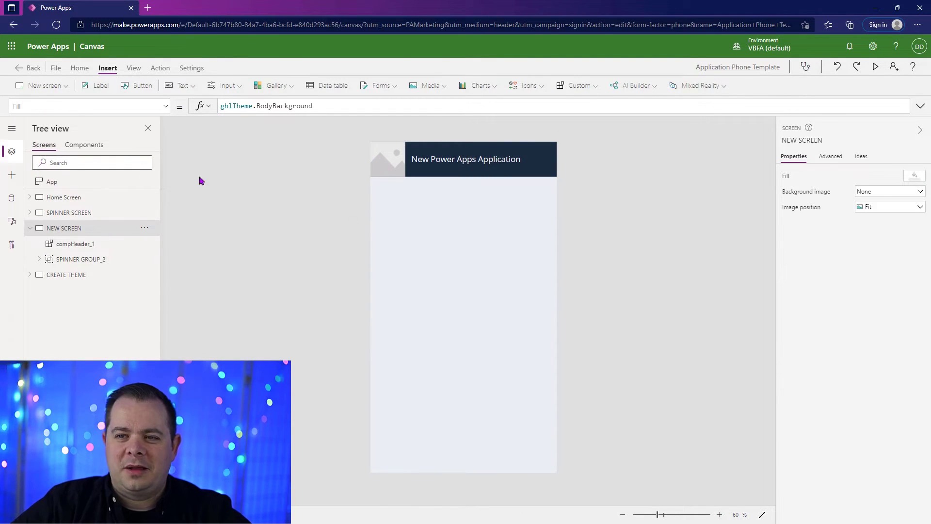
Return to the compHeader component and upload graPowerAppsLogo.png to the app's media images
{"action": "left_click", "coordinate": [76, 146]}
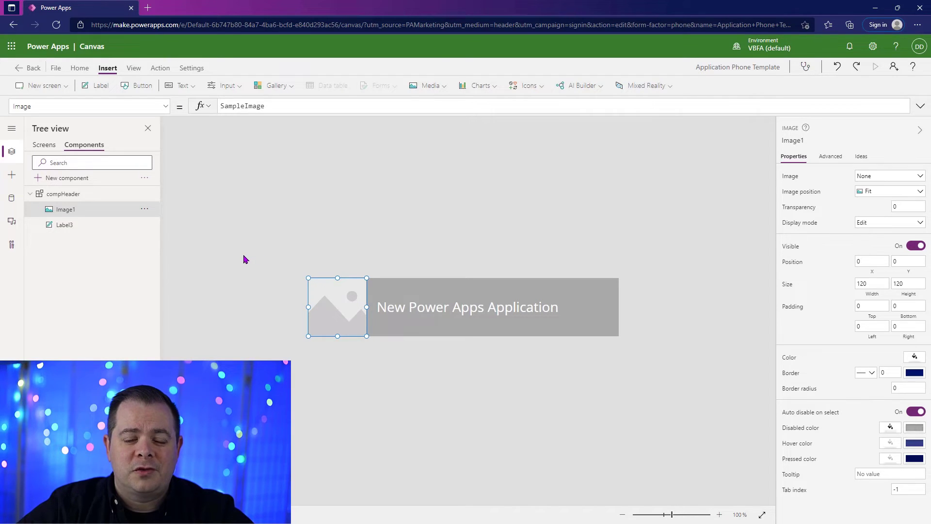
{"action": "left_click", "coordinate": [275, 223]}
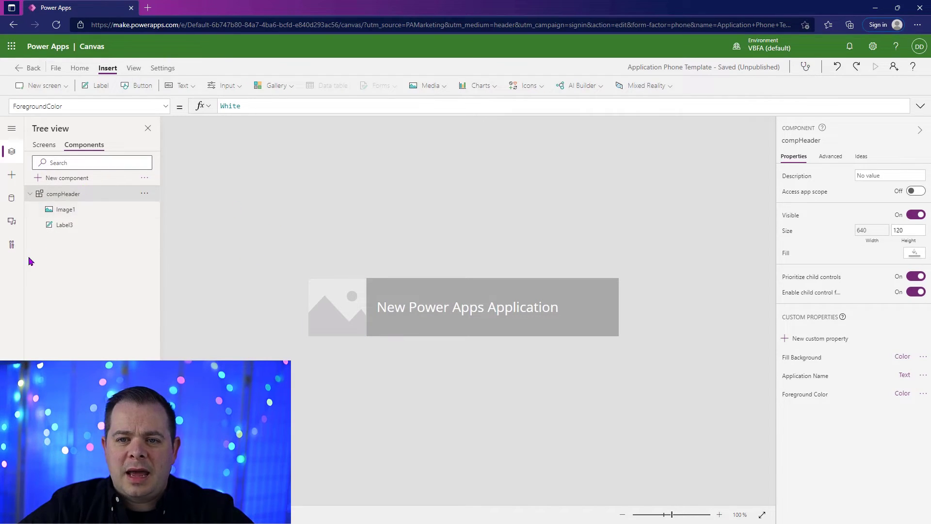
{"action": "left_click", "coordinate": [15, 226]}
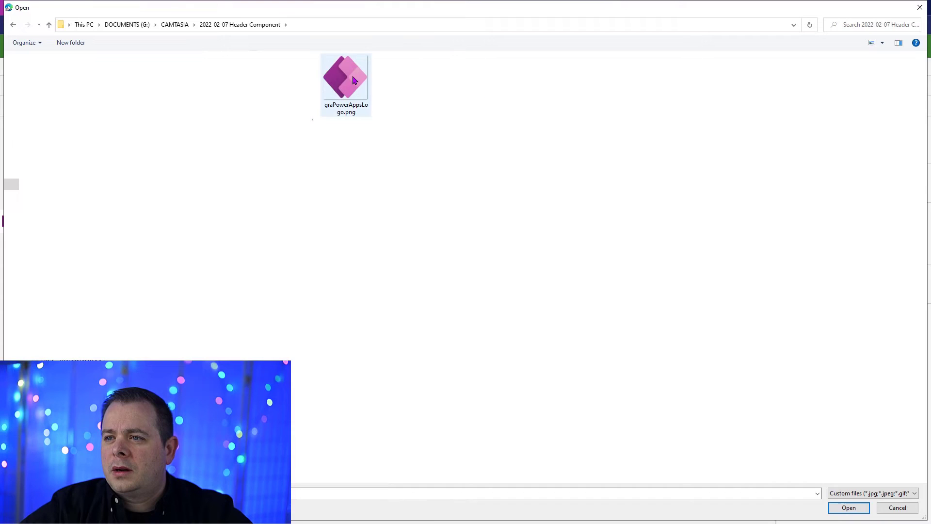
{"action": "double_click", "coordinate": [346, 80]}
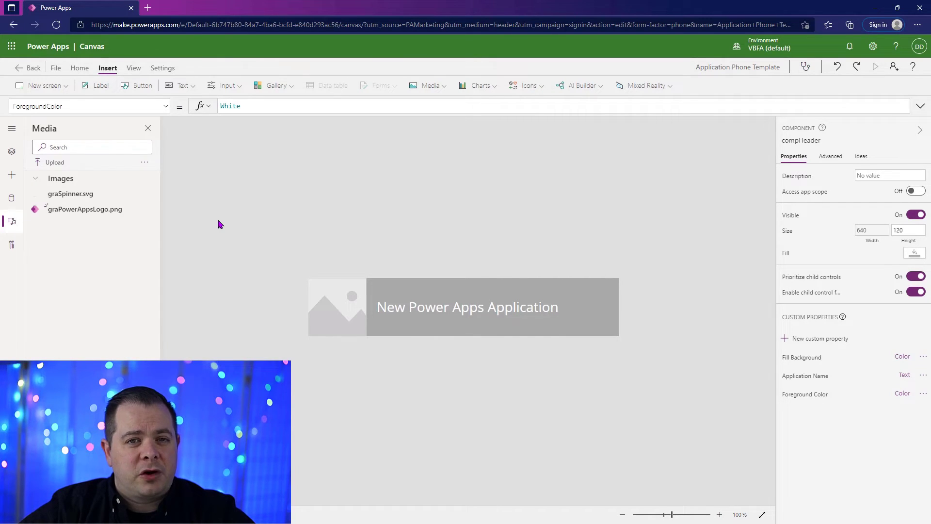
{"action": "left_click", "coordinate": [86, 211]}
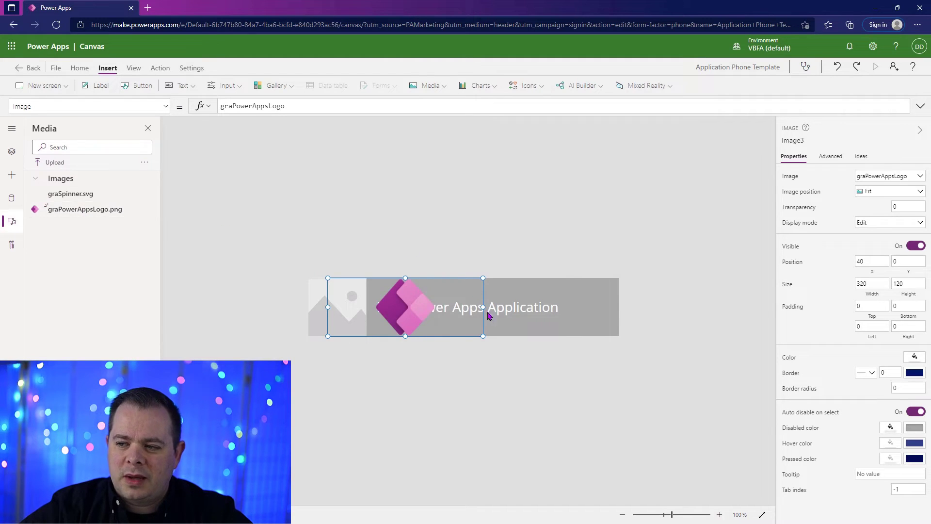
{"action": "left_click_drag", "start_coordinate": [417, 307], "coordinate": [503, 306]}
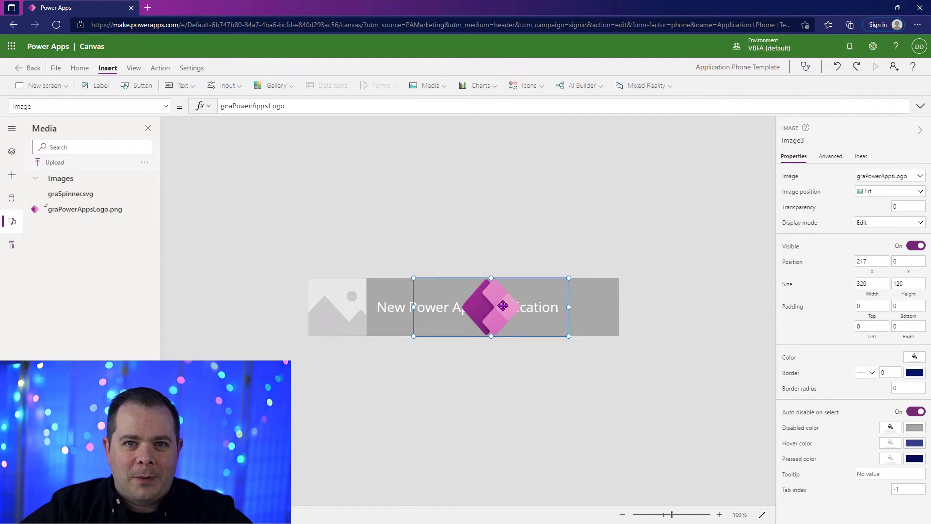
{"action": "key", "text": "Delete"}
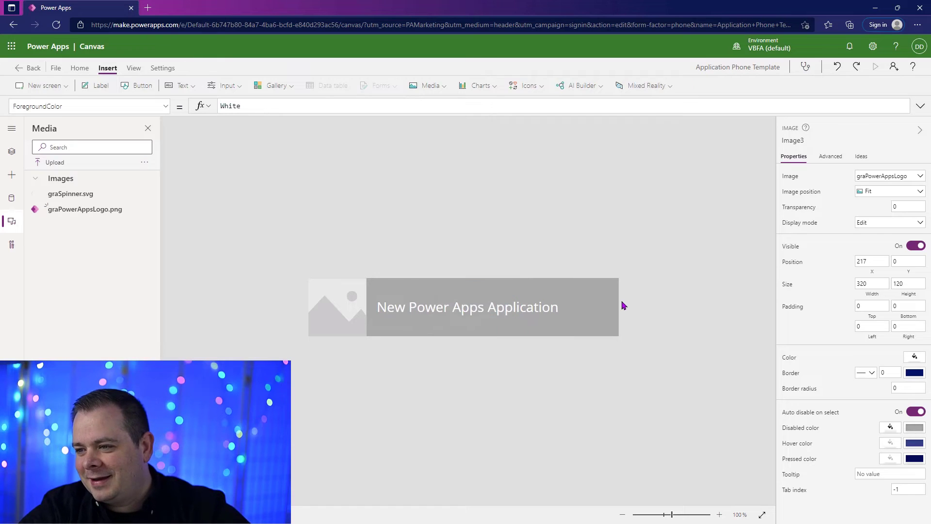
Add an input custom property with display name "App Logo" and data type Image to the compHeader component
{"action": "left_click", "coordinate": [12, 152]}
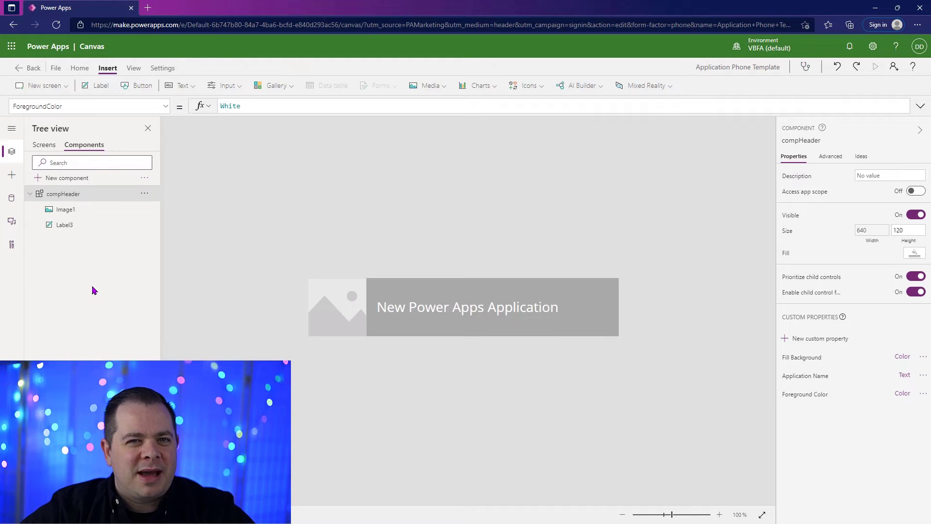
{"action": "left_click", "coordinate": [820, 340]}
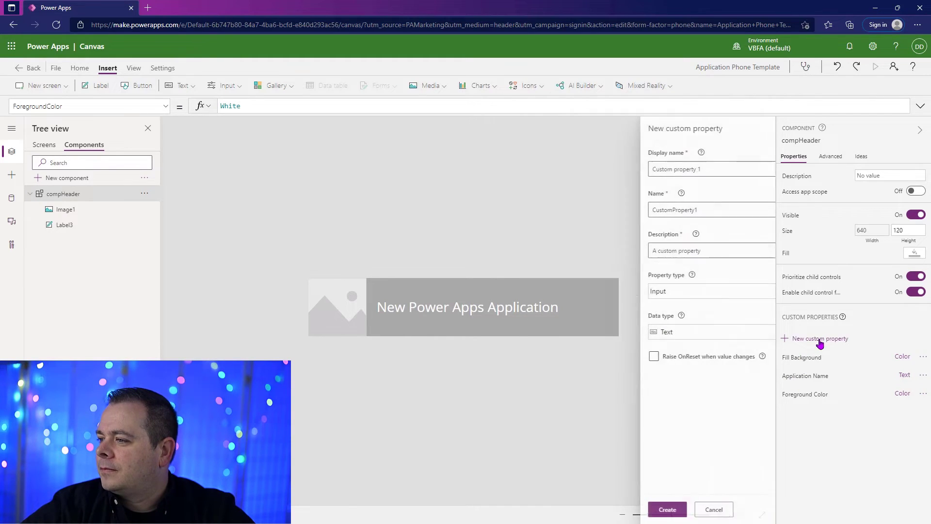
{"action": "type", "text": "Logo"}
{"action": "key", "text": "Home"}
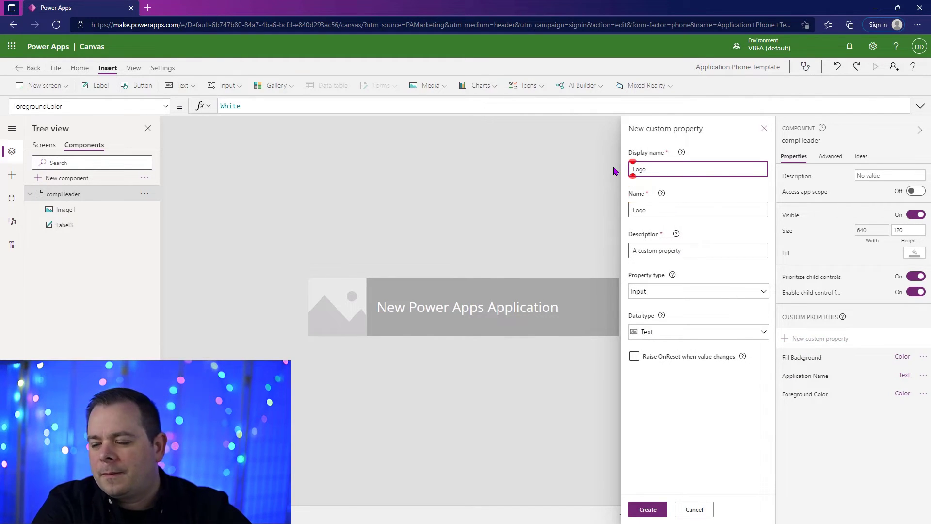
{"action": "type", "text": "App"}
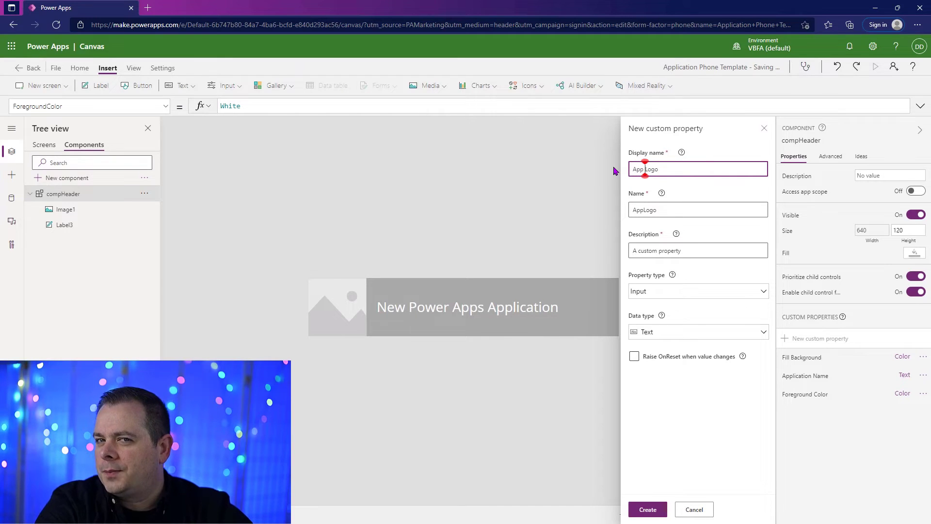
{"action": "left_click", "coordinate": [707, 332]}
{"action": "left_click", "coordinate": [707, 270]}
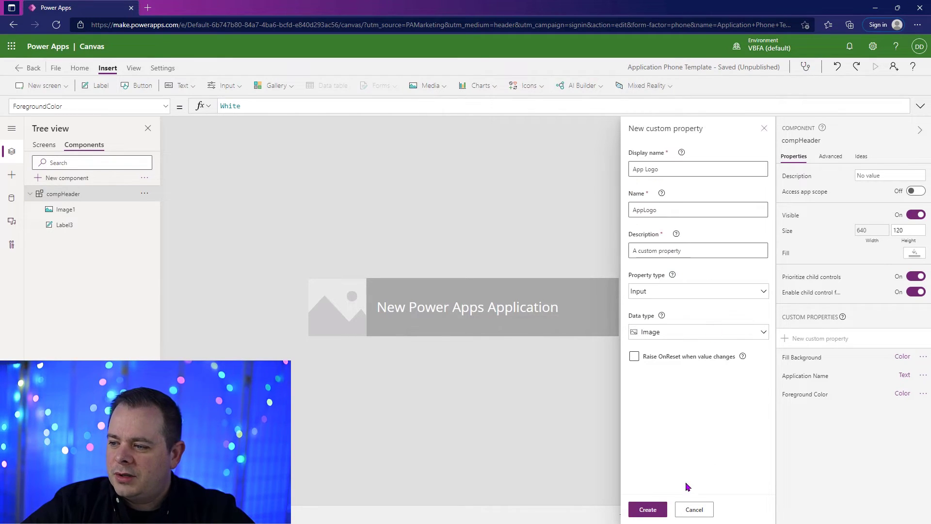
{"action": "left_click", "coordinate": [649, 509]}
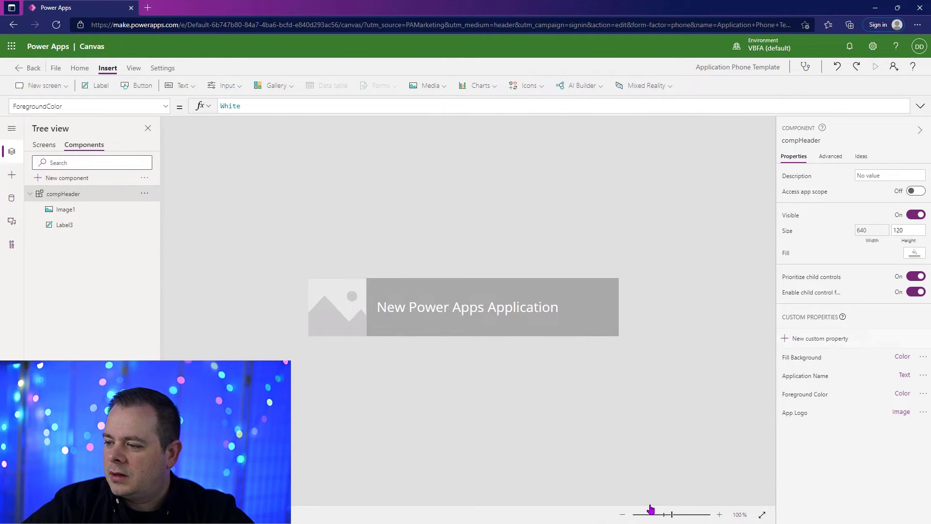
Set the default value of compHeader's App Logo property to SampleImage
{"action": "left_click", "coordinate": [796, 417]}
{"action": "left_click", "coordinate": [264, 105]}
{"action": "key", "text": "ctrl+a"}
{"action": "key", "text": "BackSpace"}
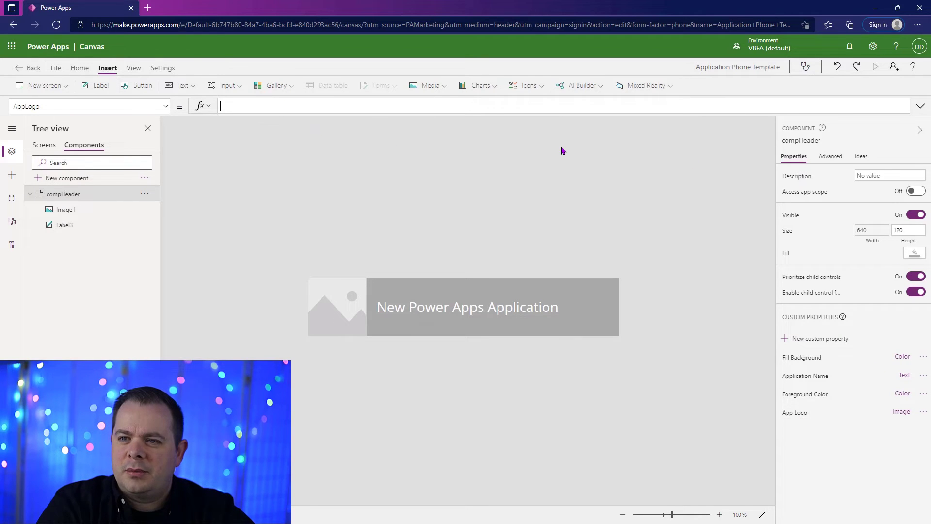
{"action": "type", "text": "Sample"}
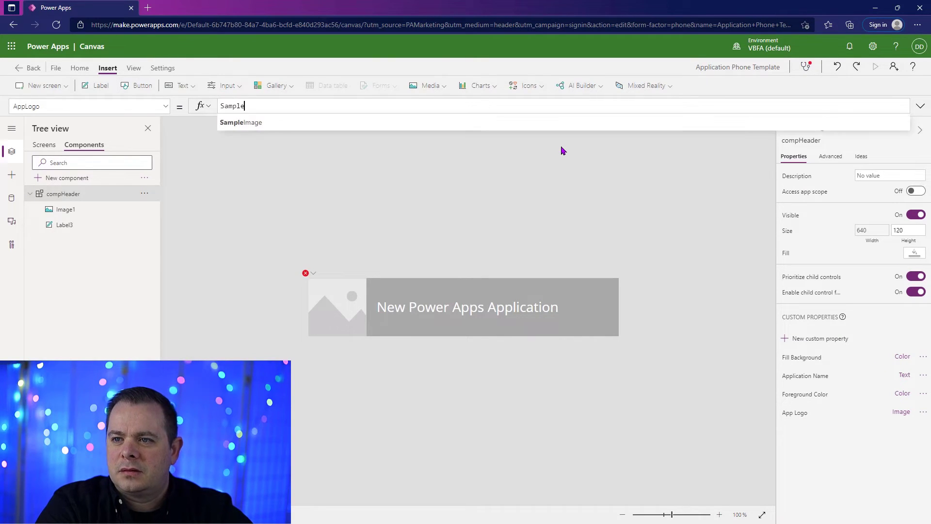
{"action": "key", "text": "Tab"}
Check the header on NEW SCREEN, and in compHeader set the Image formula of Image1 to compHeader.AppLogo
{"action": "left_click", "coordinate": [44, 145]}
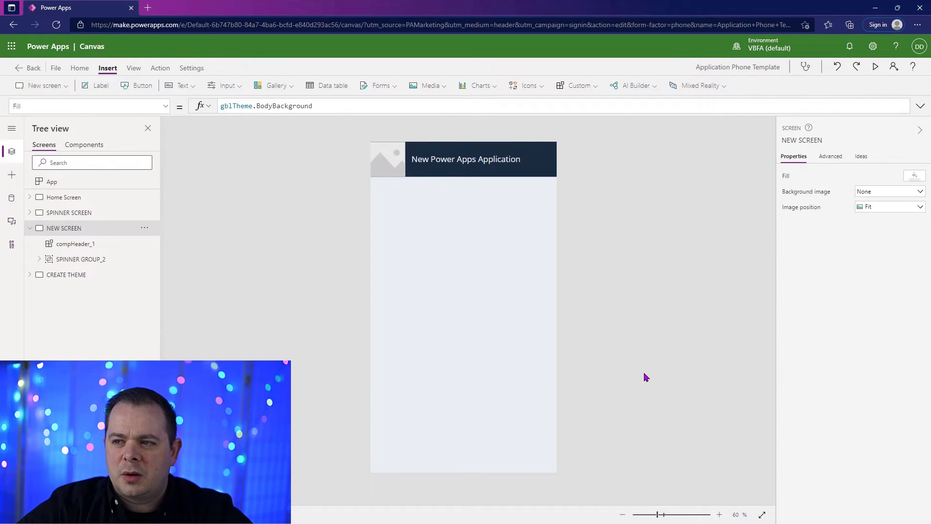
{"action": "left_click", "coordinate": [392, 166]}
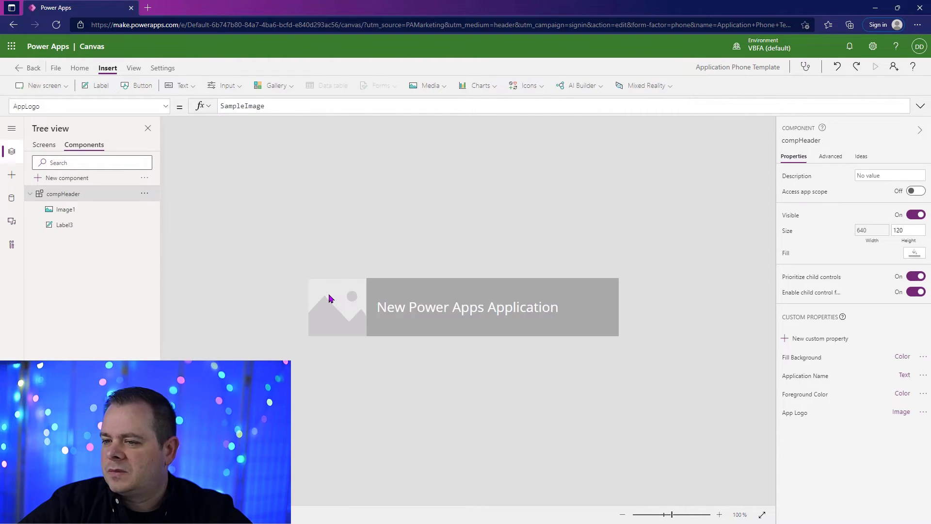
{"action": "left_click", "coordinate": [329, 298]}
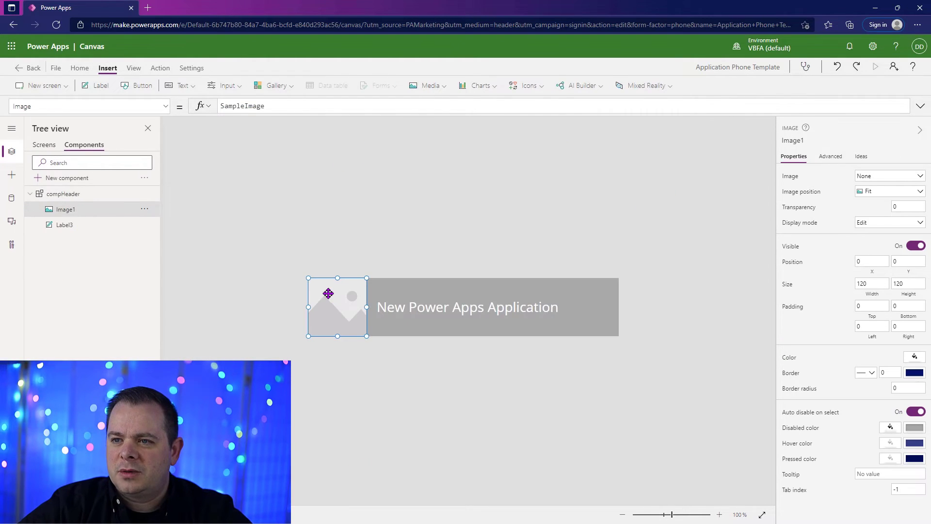
{"action": "left_click_drag", "start_coordinate": [277, 106], "coordinate": [187, 106]}
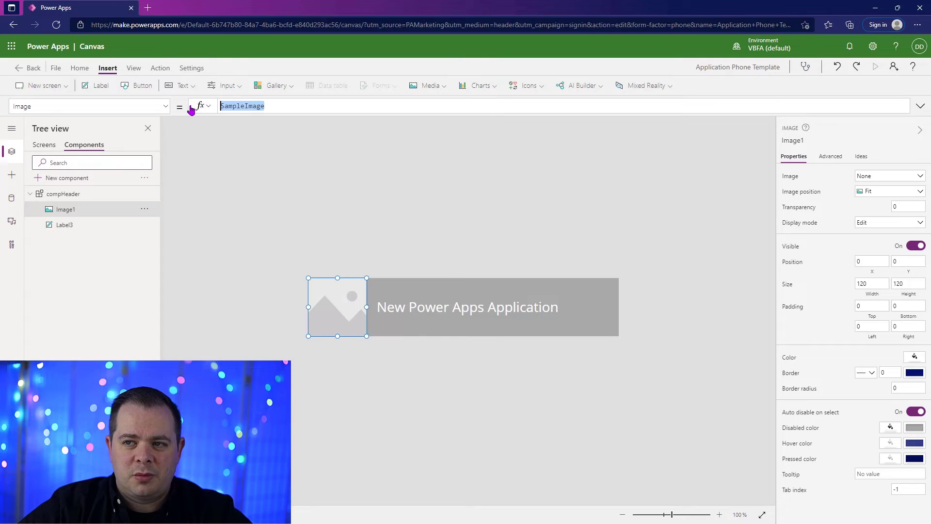
{"action": "type", "text": "compHeader."}
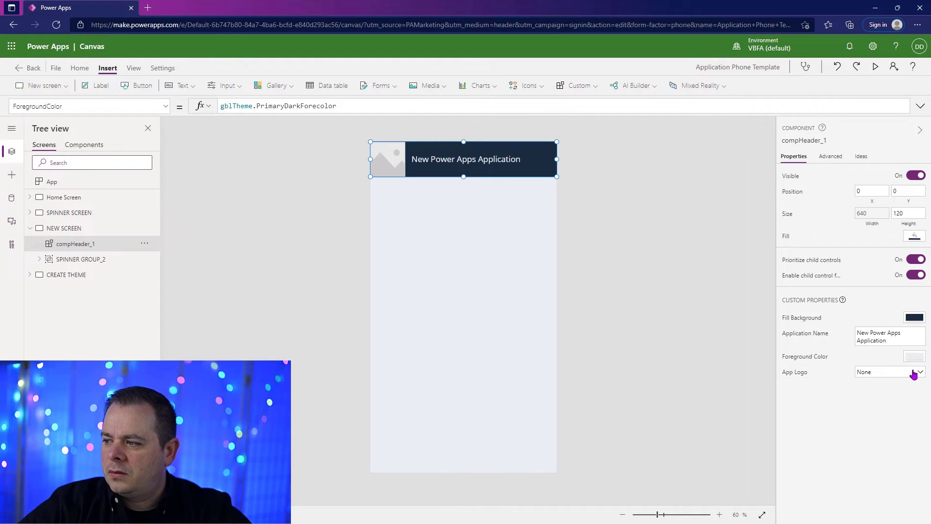
Set the App Logo of the header on NEW SCREEN to graPowerAppsLogo
{"action": "left_click", "coordinate": [919, 372]}
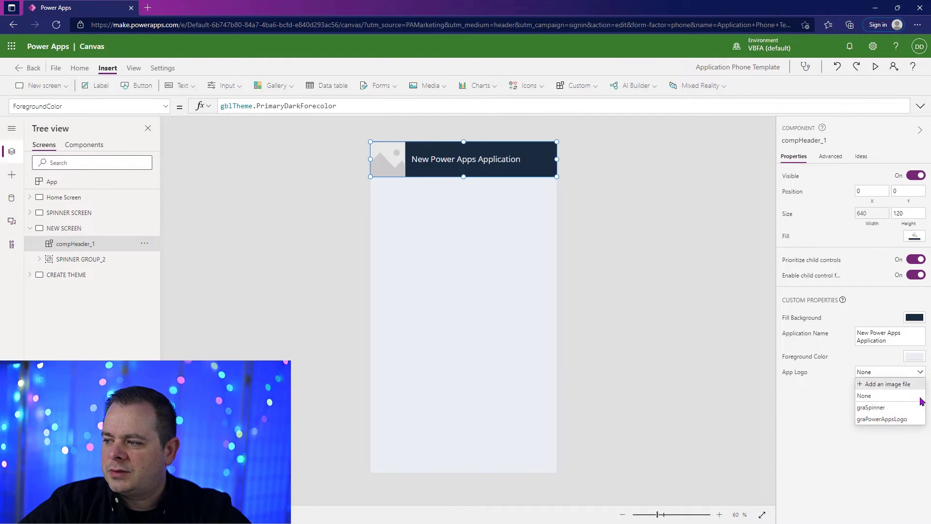
{"action": "left_click", "coordinate": [897, 420]}
{"action": "left_click", "coordinate": [701, 350]}
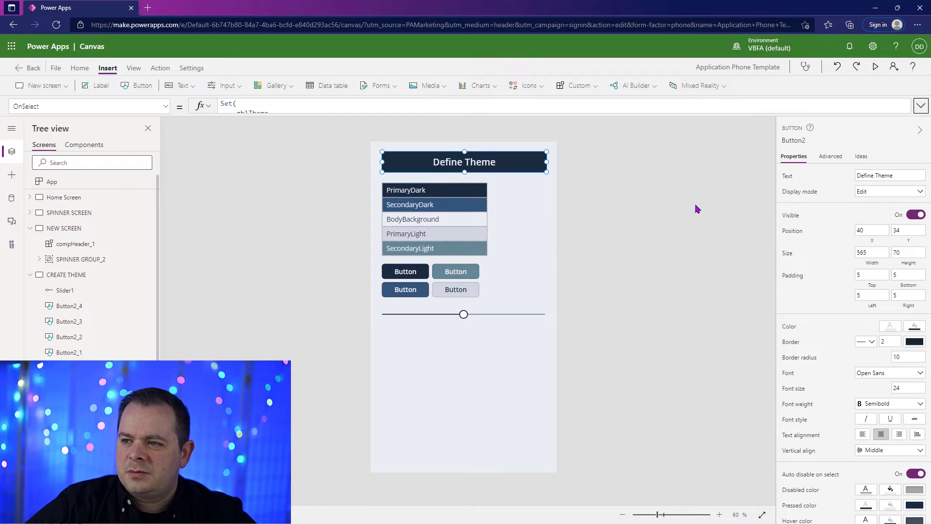
Replace the gblTheme definition in the Define Theme button's OnSelect formula with the "Power Apps Purple" theme and run the button
{"action": "left_click", "coordinate": [921, 105]}
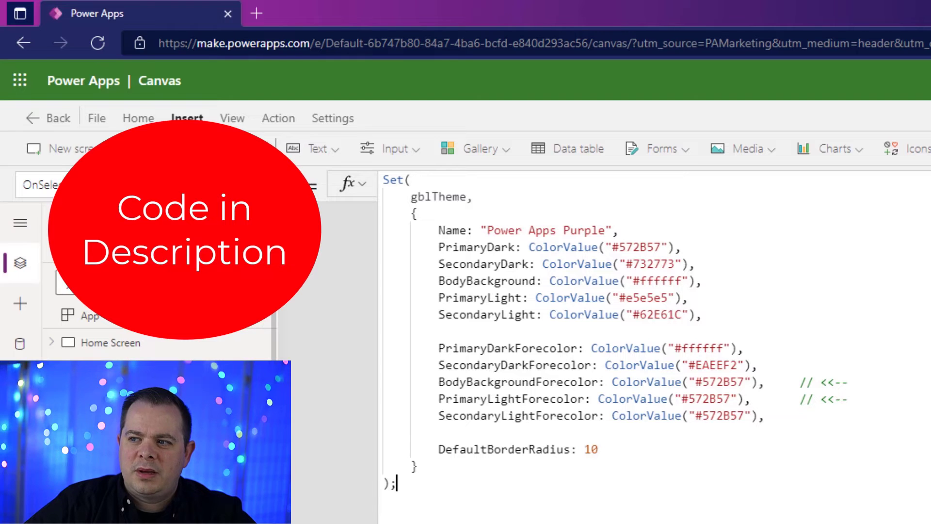
{"action": "left_click", "coordinate": [907, 371]}
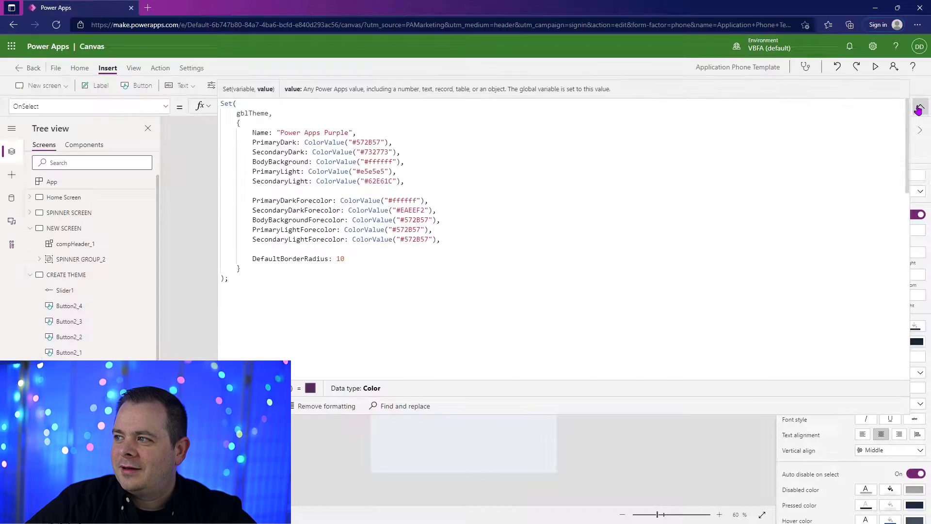
{"action": "left_click", "coordinate": [921, 105]}
{"action": "left_click", "coordinate": [530, 156], "text": "alt"}
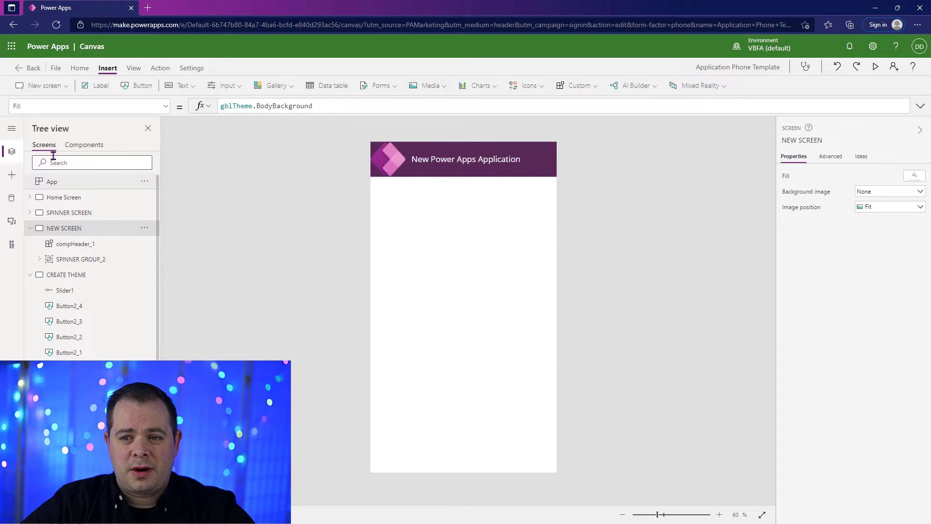
Set the top, bottom and left padding of compHeader's Image1 to 10 and check the header on NEW SCREEN
{"action": "left_click", "coordinate": [73, 145]}
{"action": "left_click", "coordinate": [322, 314]}
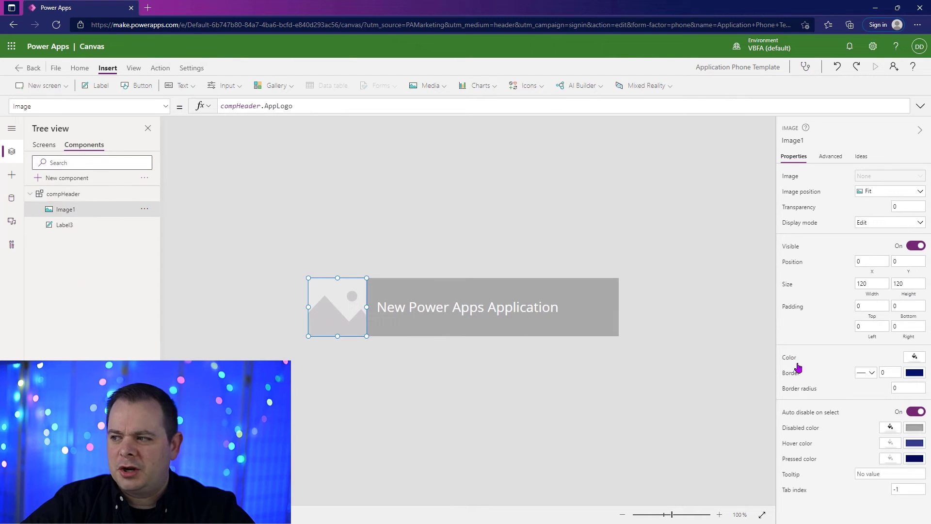
{"action": "left_click", "coordinate": [876, 306]}
{"action": "type", "text": "10"}
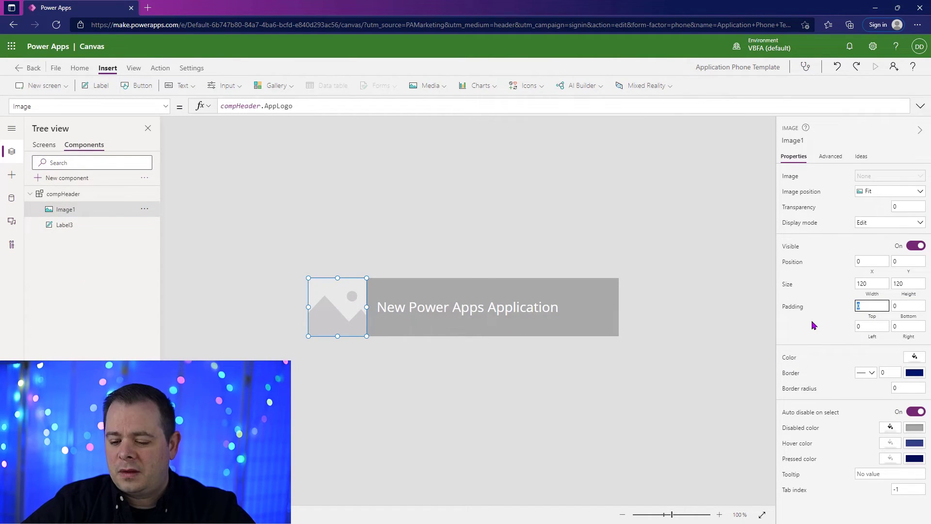
{"action": "key", "text": "Tab"}
{"action": "type", "text": "10"}
{"action": "key", "text": "Tab"}
{"action": "type", "text": "10"}
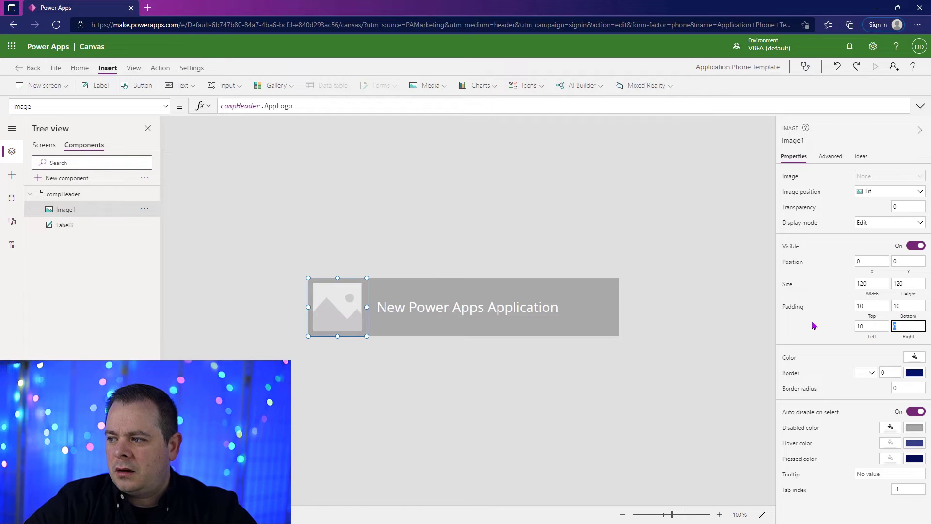
{"action": "left_click", "coordinate": [63, 194]}
{"action": "left_click", "coordinate": [44, 145]}
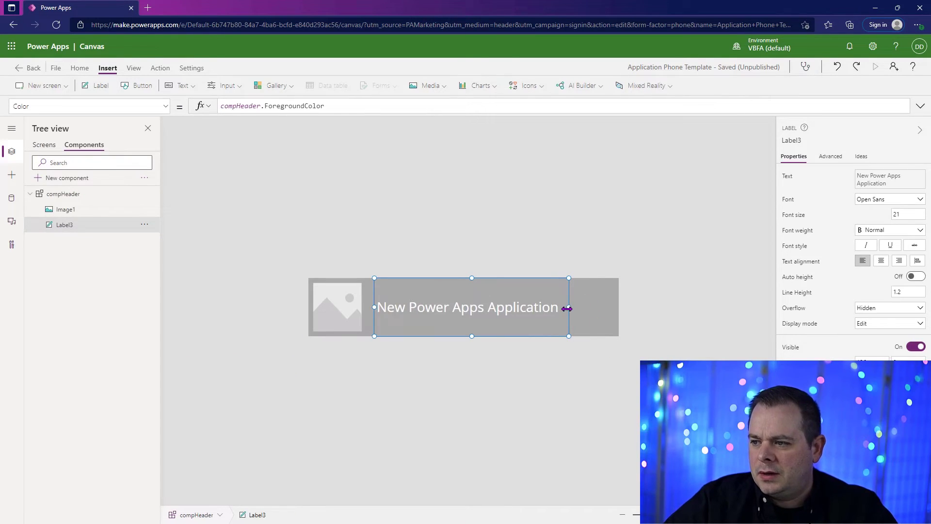
Extend compHeader's label to the header's right edge and shorten it to the upper part, and place a shallower copy beneath it
{"action": "left_click_drag", "start_coordinate": [569, 307], "coordinate": [619, 307]}
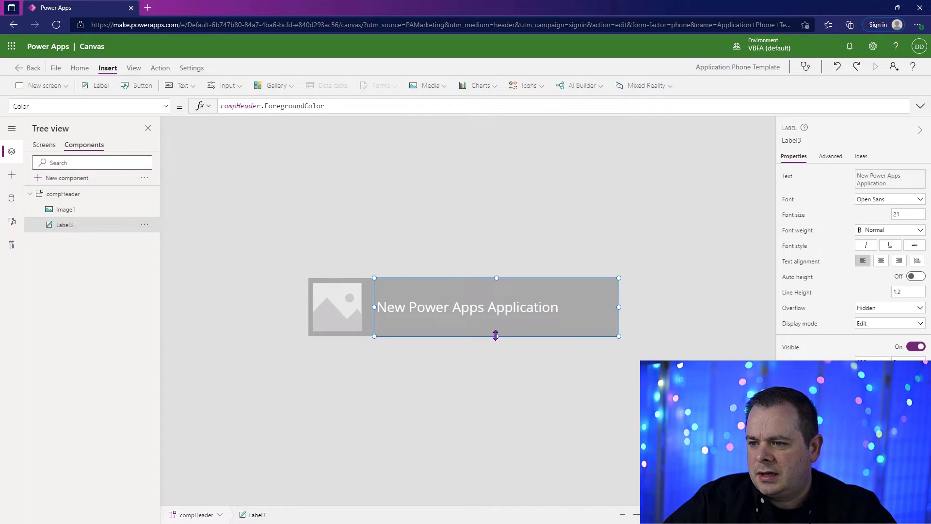
{"action": "left_click_drag", "start_coordinate": [496, 335], "coordinate": [497, 315]}
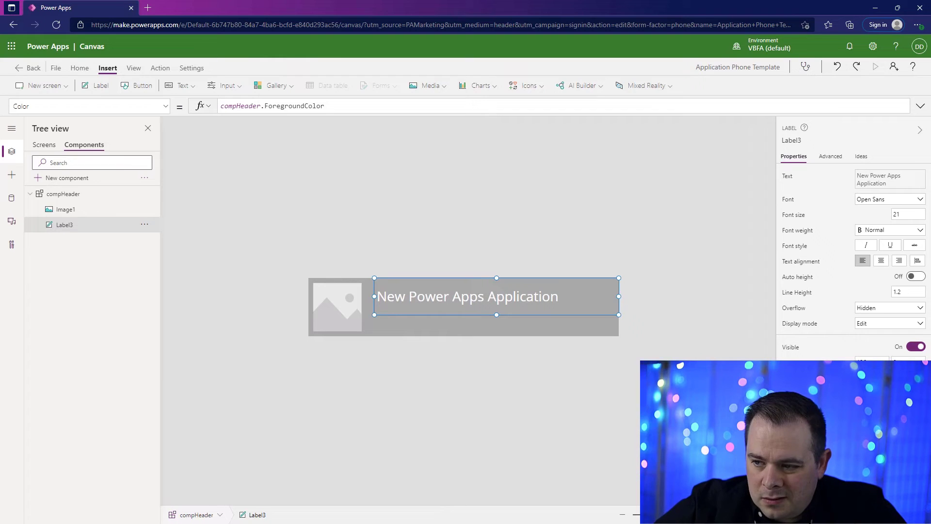
{"action": "key", "text": "ctrl+c"}
{"action": "key", "text": "ctrl+v"}
{"action": "left_click_drag", "start_coordinate": [516, 308], "coordinate": [525, 332]}
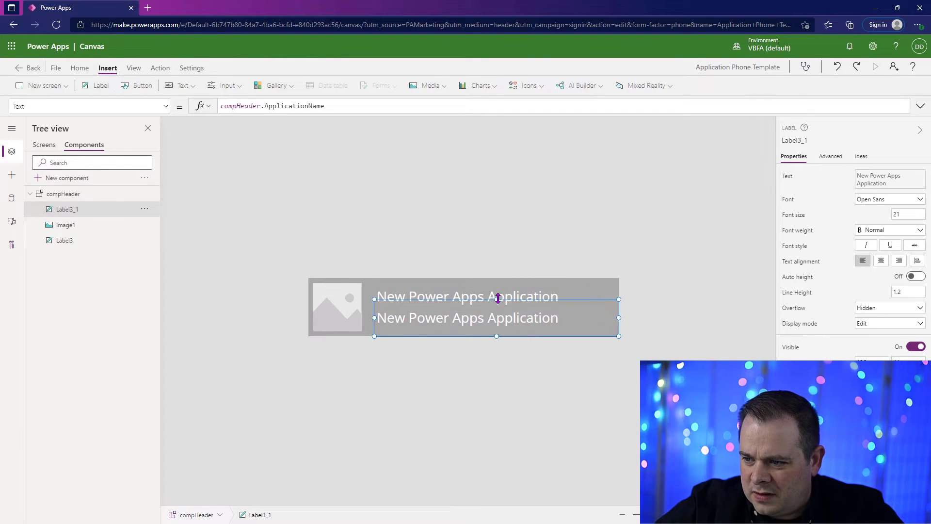
{"action": "left_click_drag", "start_coordinate": [497, 299], "coordinate": [497, 308]}
Set the lower label's font size to 15 and open its Text formula
{"action": "left_click", "coordinate": [897, 214]}
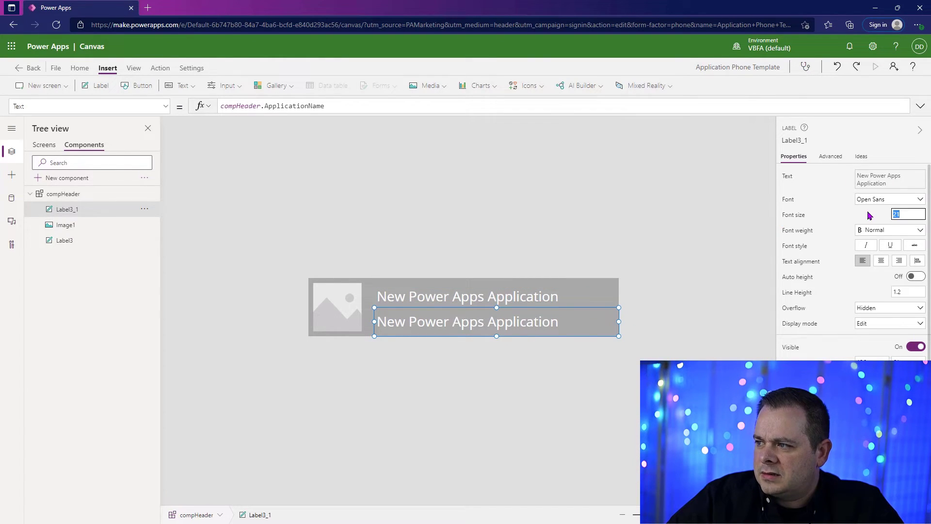
{"action": "type", "text": "17"}
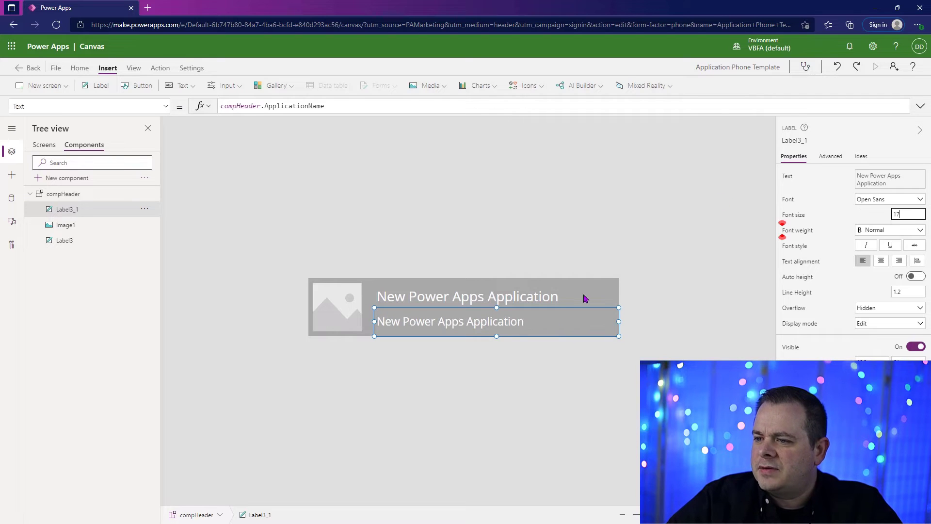
{"action": "left_click_drag", "start_coordinate": [912, 214], "coordinate": [871, 216]}
{"action": "type", "text": "15"}
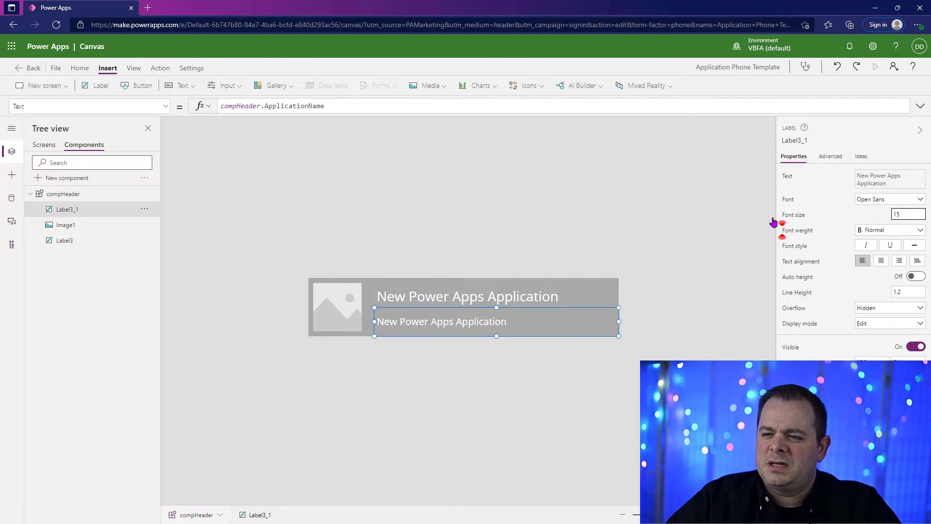
{"action": "left_click", "coordinate": [326, 106]}
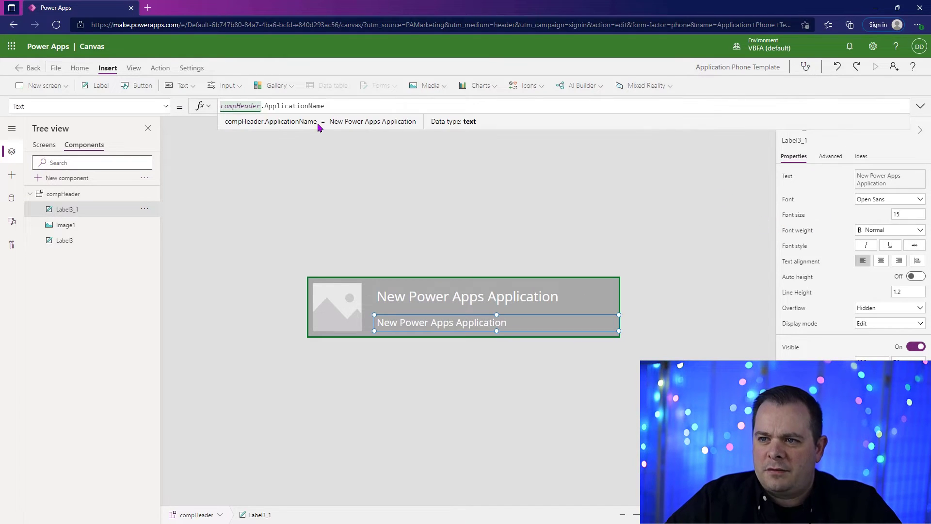
Add an input custom property with display name "Welcome Message" and data type Text to compHeader
{"action": "left_click", "coordinate": [68, 194]}
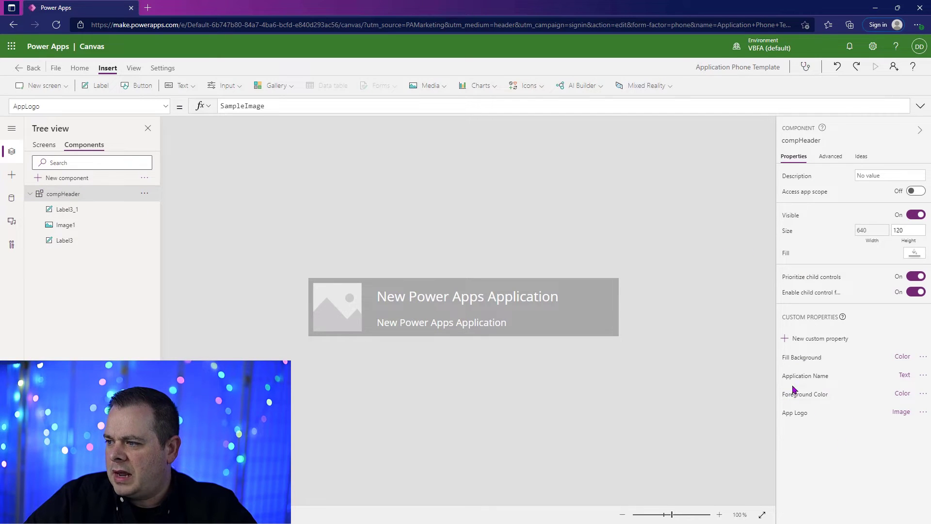
{"action": "left_click", "coordinate": [811, 338]}
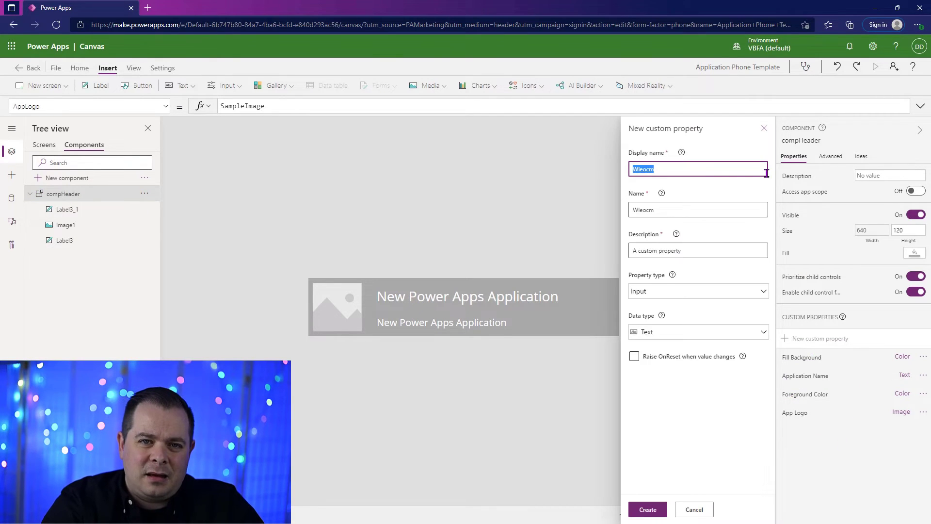
{"action": "type", "text": "Welcome "}
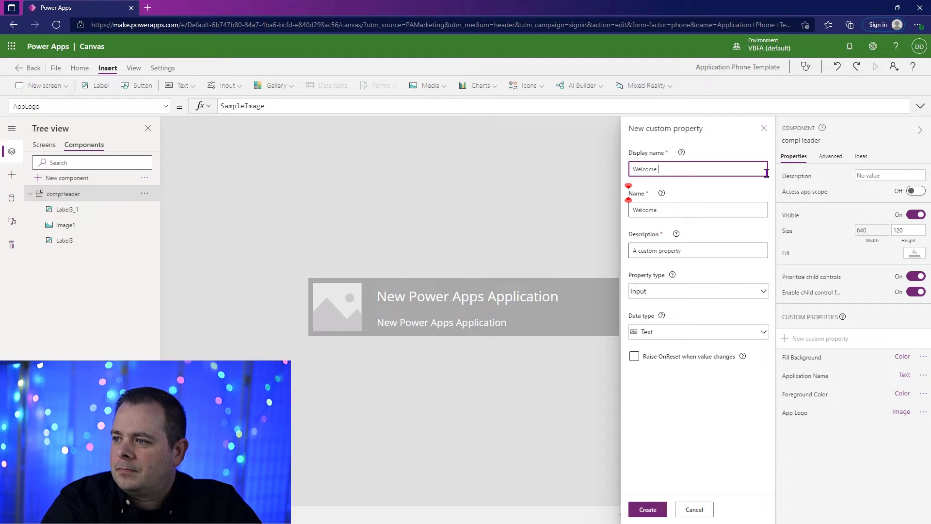
{"action": "type", "text": "Message"}
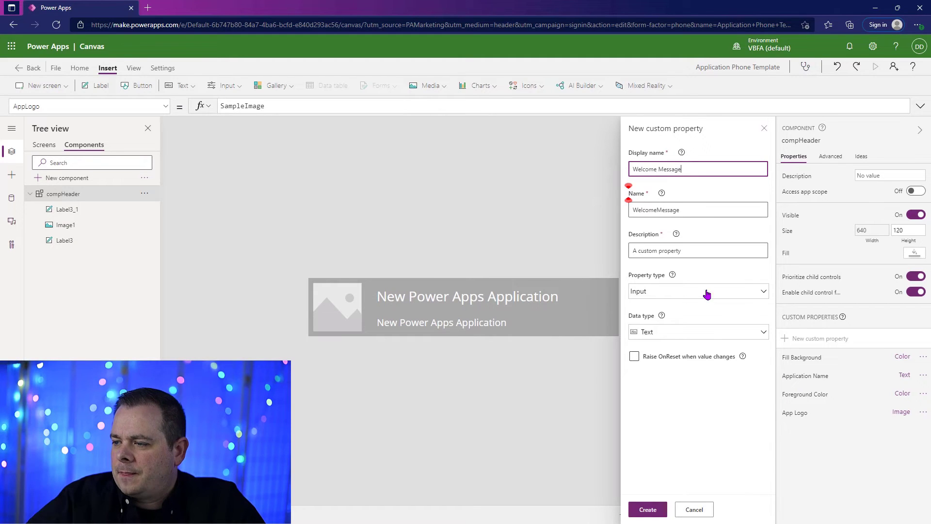
{"action": "left_click", "coordinate": [650, 510]}
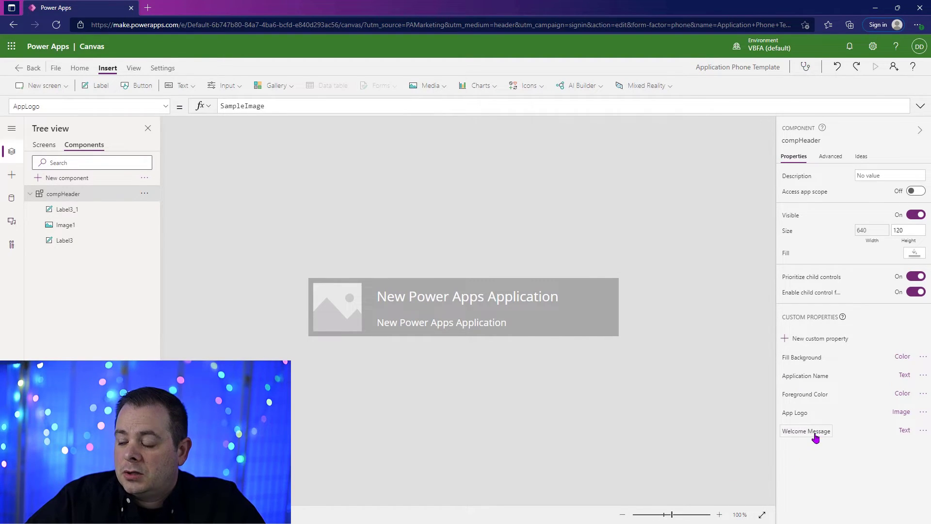
Set the default formula of compHeader's Welcome Message property to "Welcome " & User().FullName
{"action": "left_click", "coordinate": [815, 433]}
{"action": "double_click", "coordinate": [232, 106]}
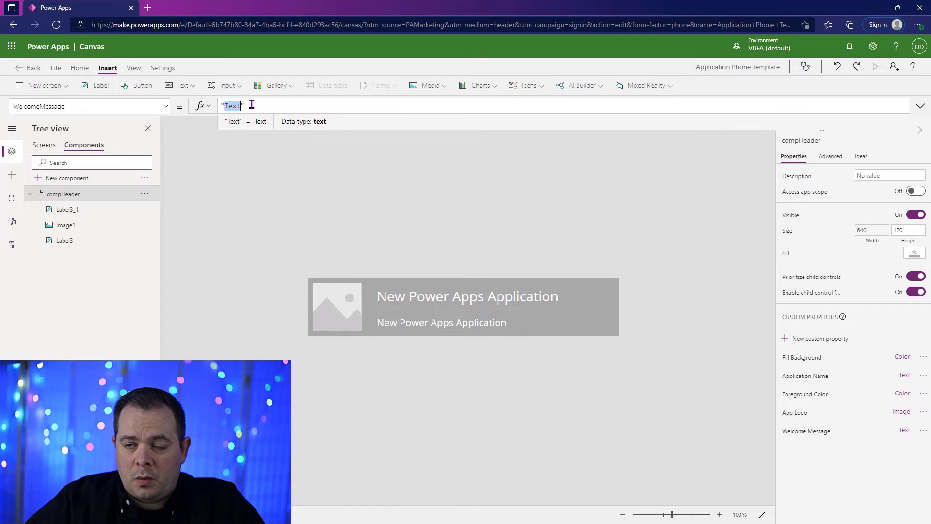
{"action": "type", "text": "We"}
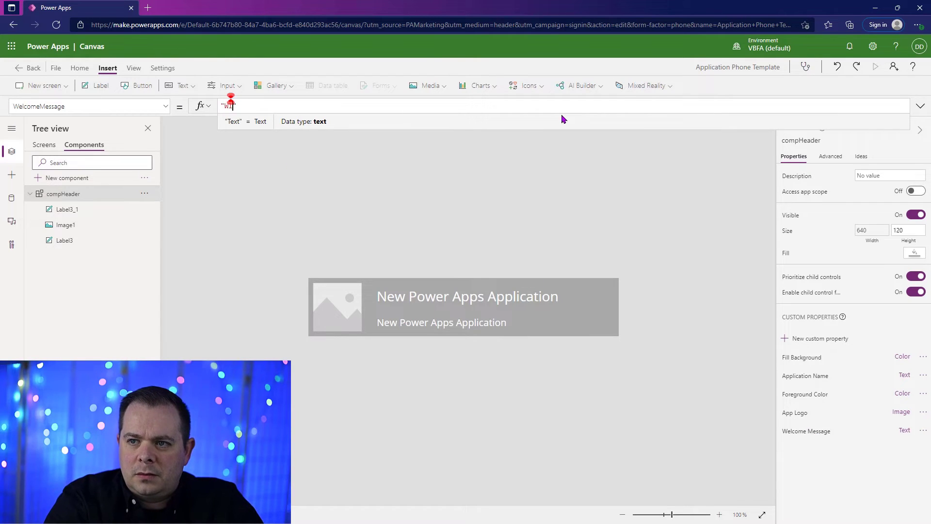
{"action": "type", "text": "lcome \" & Use"}
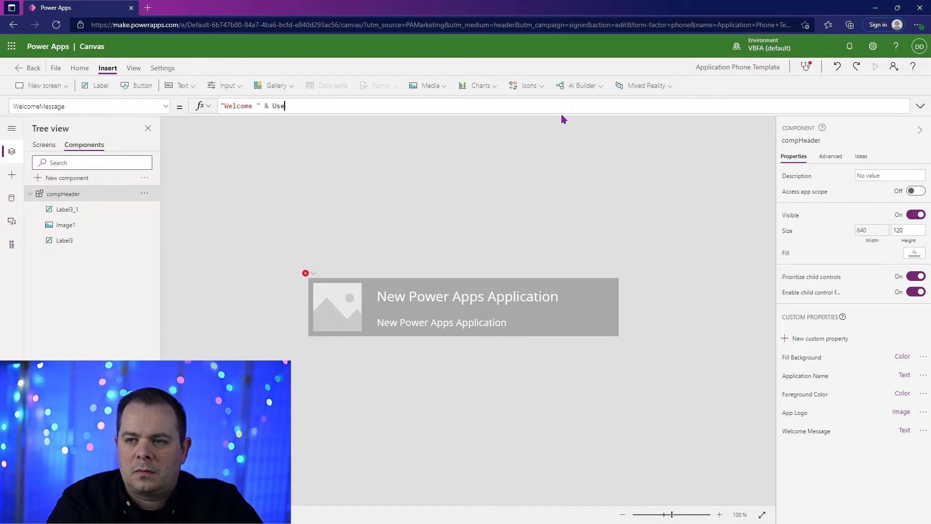
{"action": "type", "text": "r()"}
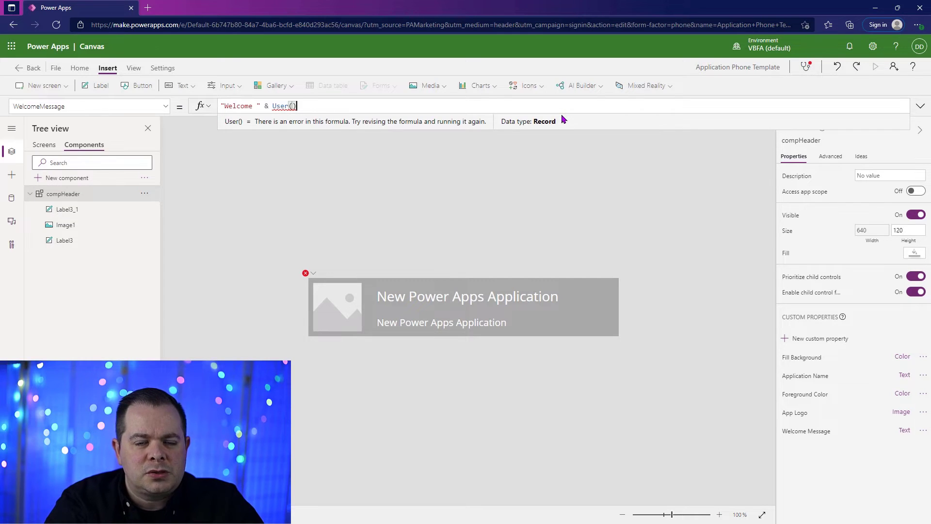
{"action": "type", "text": ".FullName"}
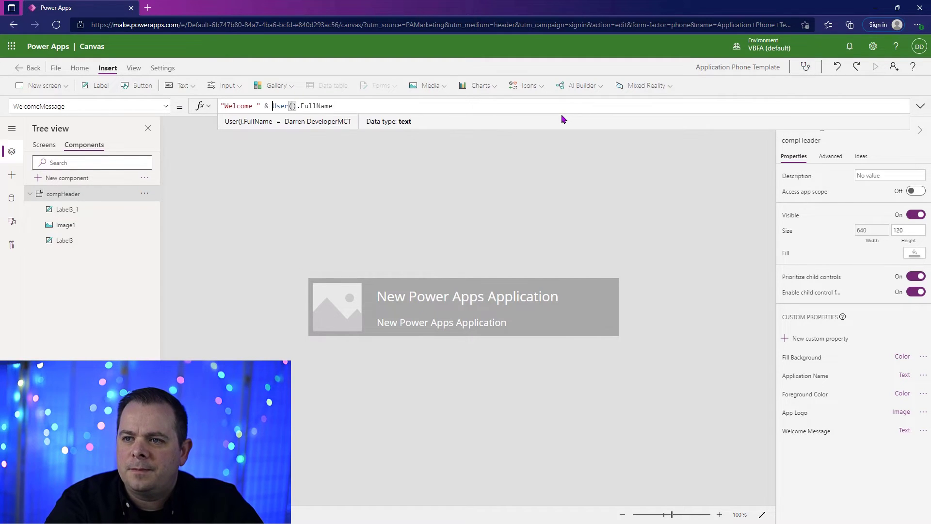
Add a comma after Welcome in the WelcomeMessage formula and append & "!" to its end
{"action": "key", "text": "Left"}
{"action": "key", "text": "Left"}
{"action": "key", "text": "BackSpace"}
{"action": "type", "text": ","}
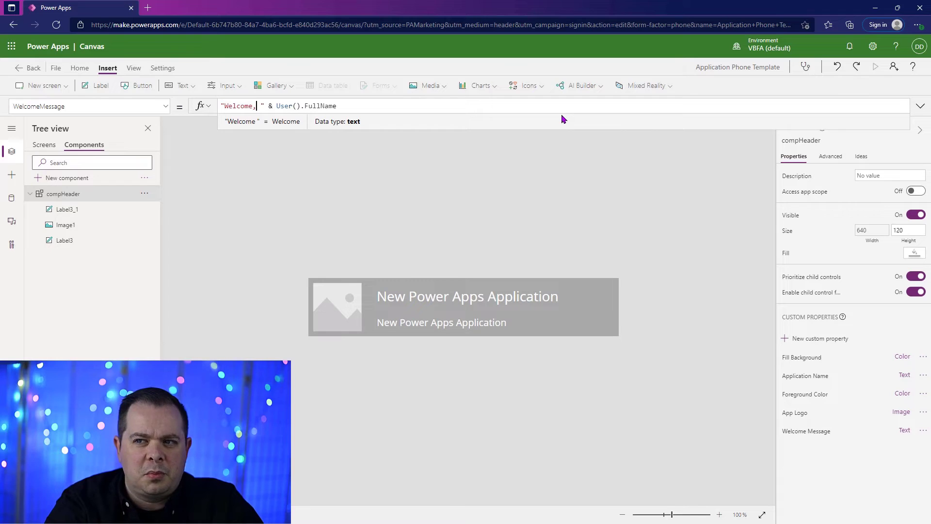
{"action": "key", "text": "End"}
{"action": "type", "text": "\"&"}
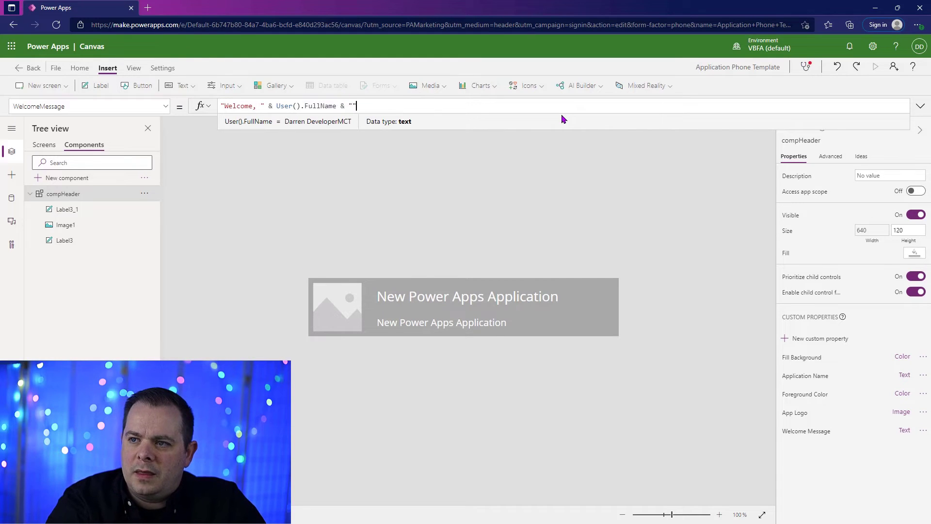
{"action": "key", "text": "BackSpace"}
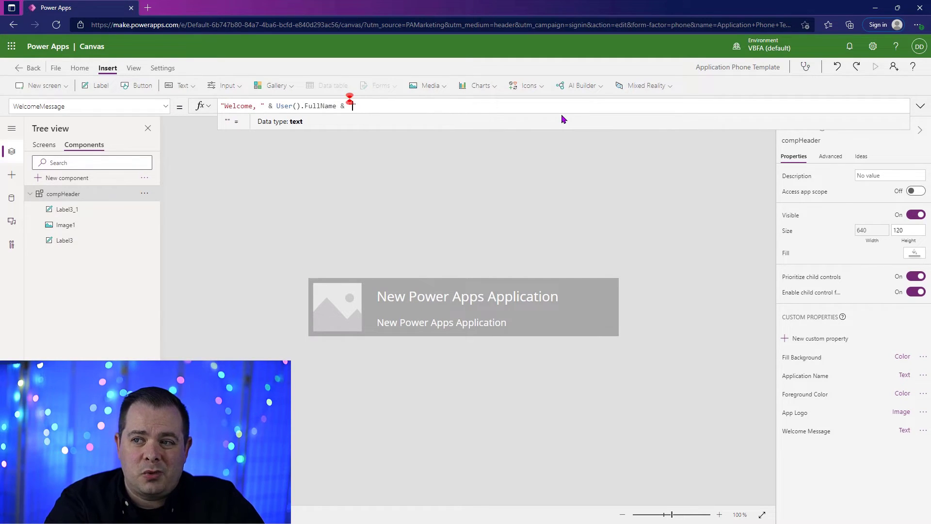
{"action": "type", "text": "!"}
Set the lower label's Text formula to compHeader.WelcomeMessage and check the header on NEW SCREEN
{"action": "left_click", "coordinate": [470, 323]}
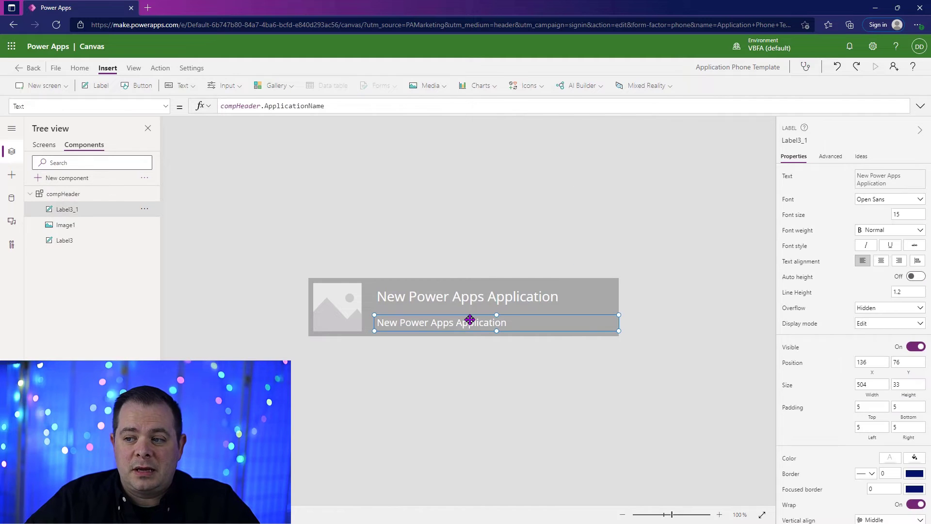
{"action": "double_click", "coordinate": [282, 106]}
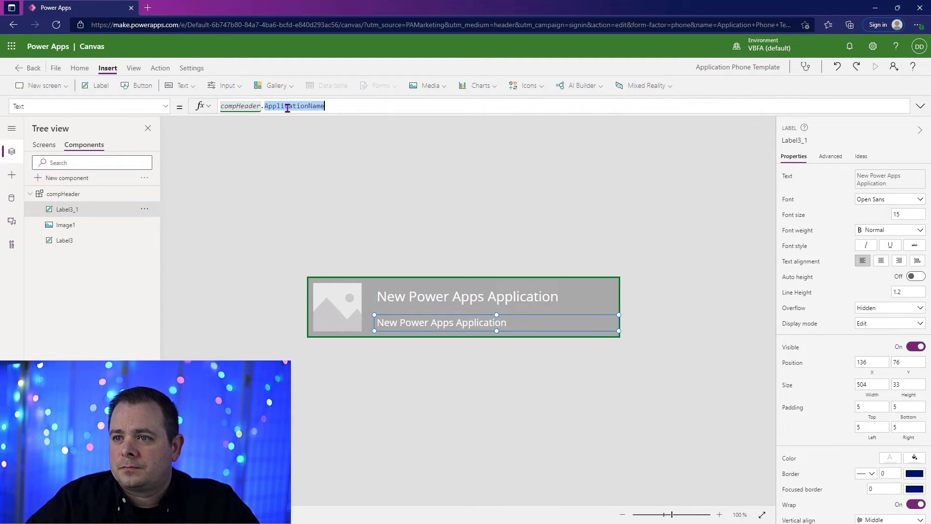
{"action": "key", "text": "BackSpace"}
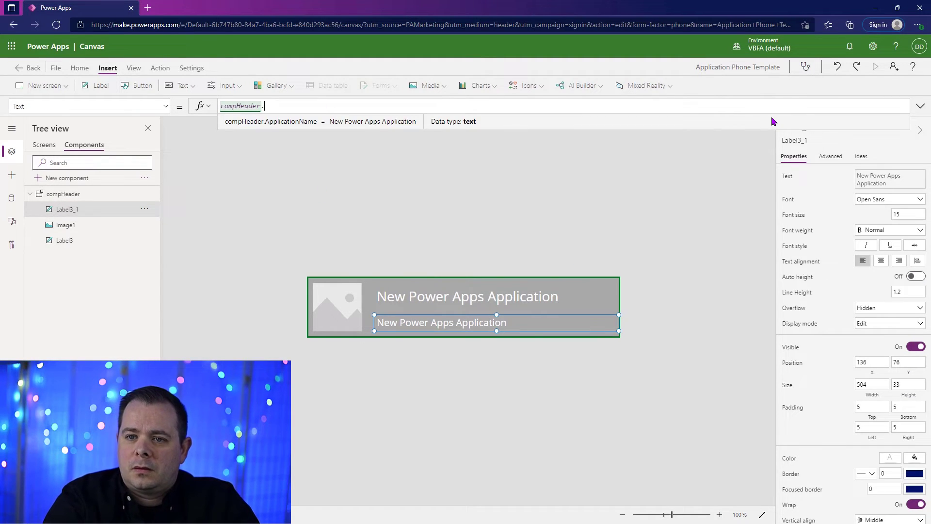
{"action": "type", "text": "We"}
{"action": "key", "text": "Tab"}
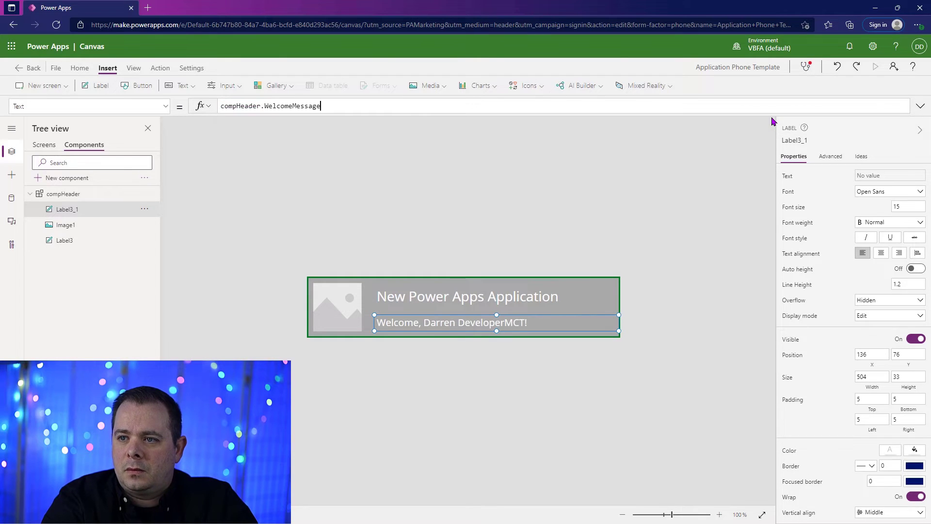
{"action": "left_click", "coordinate": [545, 193]}
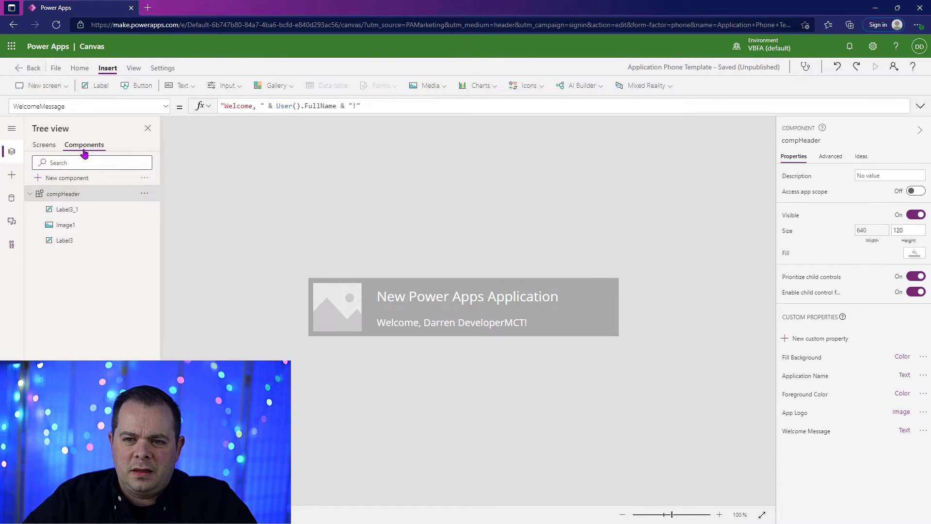
{"action": "left_click", "coordinate": [44, 145]}
{"action": "left_click", "coordinate": [632, 198]}
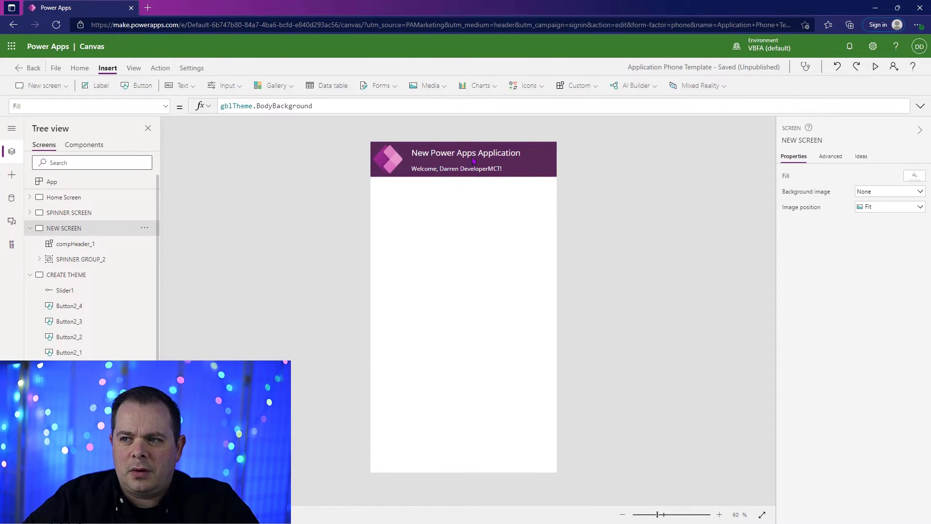
Change the font of compHeader's application name label to Dancing Script with font size 28
{"action": "left_click", "coordinate": [88, 145]}
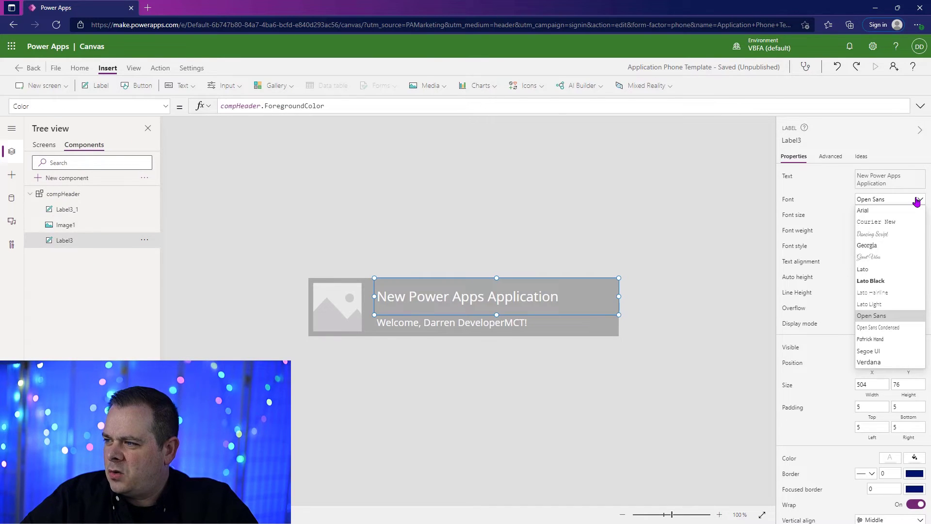
{"action": "left_click", "coordinate": [902, 233]}
{"action": "left_click", "coordinate": [400, 418]}
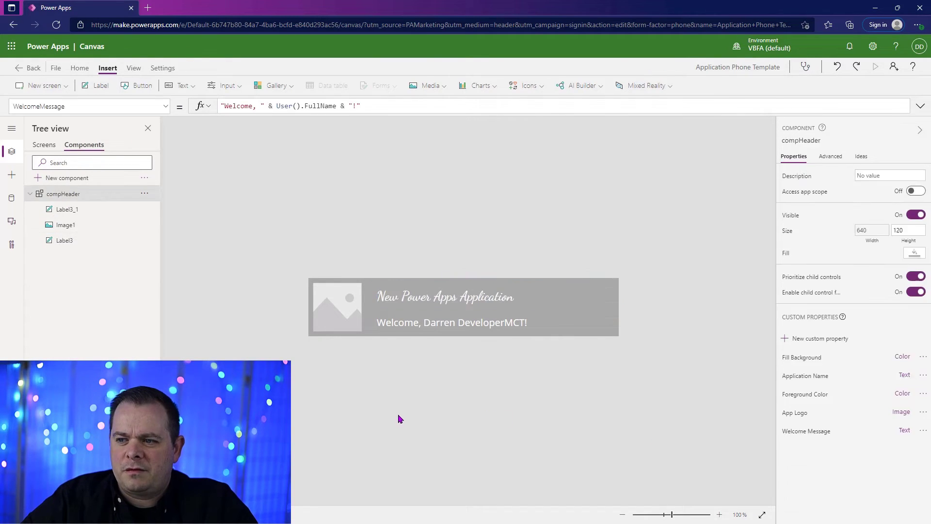
{"action": "left_click", "coordinate": [613, 297]}
{"action": "left_click", "coordinate": [908, 215]}
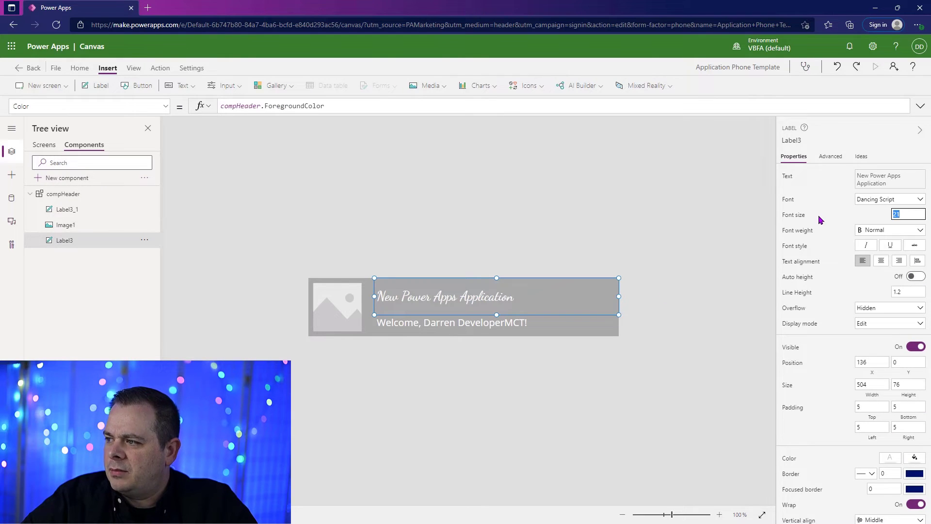
{"action": "type", "text": "28"}
Set the welcome label's font size to 13, nudge the label up slightly and review the header on NEW SCREEN
{"action": "left_click", "coordinate": [67, 209]}
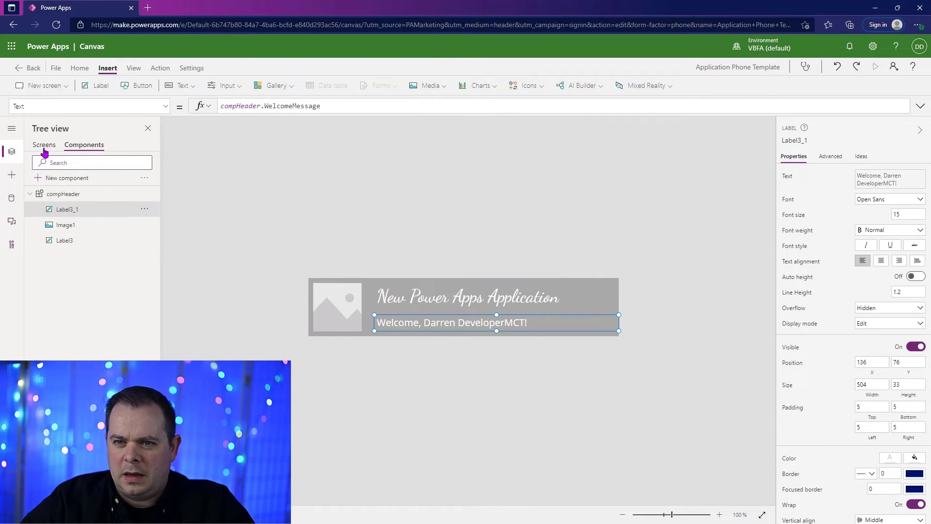
{"action": "left_click", "coordinate": [904, 214]}
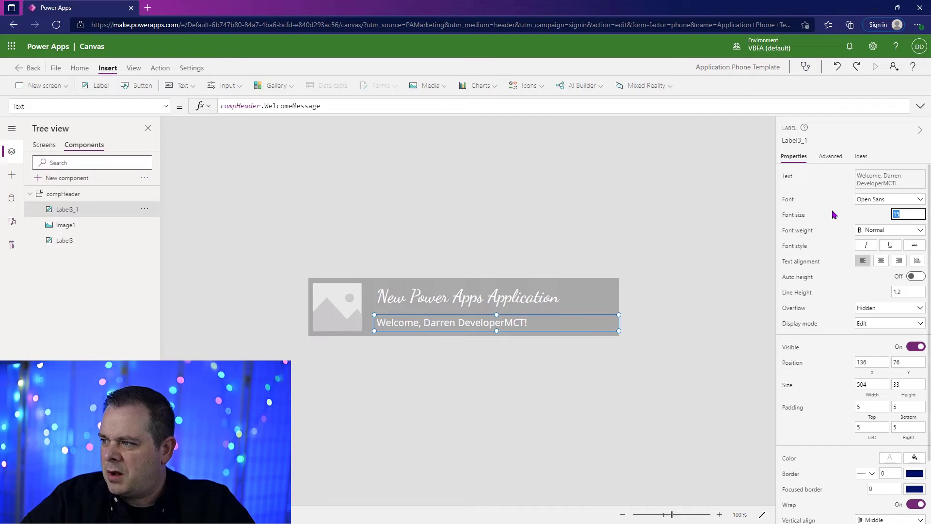
{"action": "type", "text": "13"}
{"action": "left_click", "coordinate": [782, 230]}
{"action": "key", "text": "Up"}
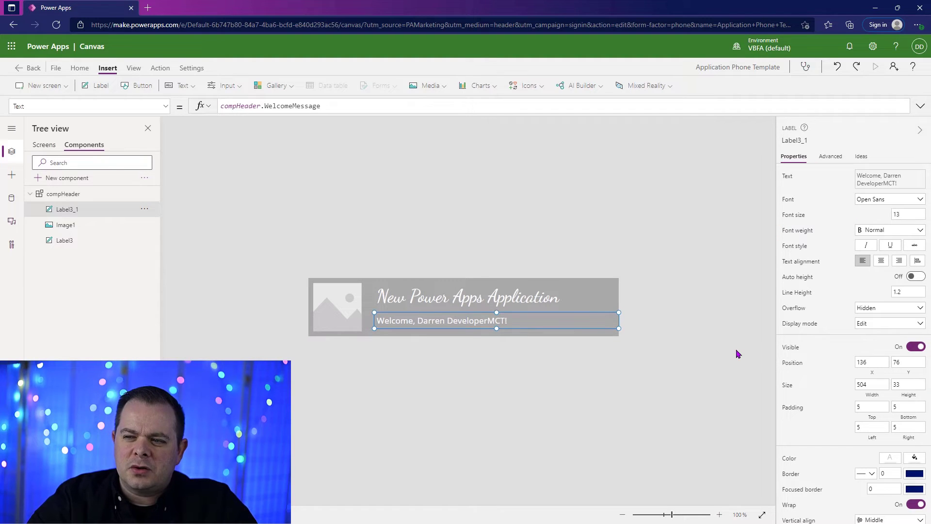
{"action": "left_click", "coordinate": [43, 145]}
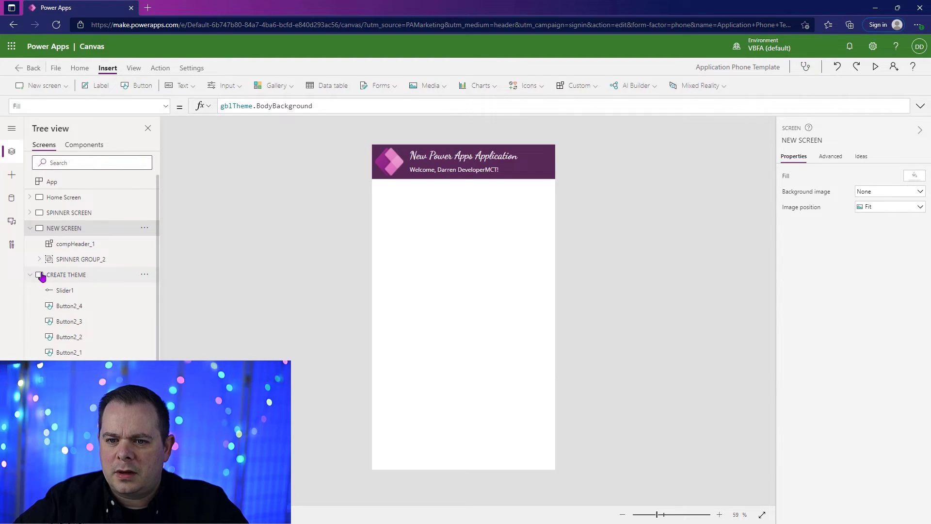
{"action": "left_click", "coordinate": [68, 274]}
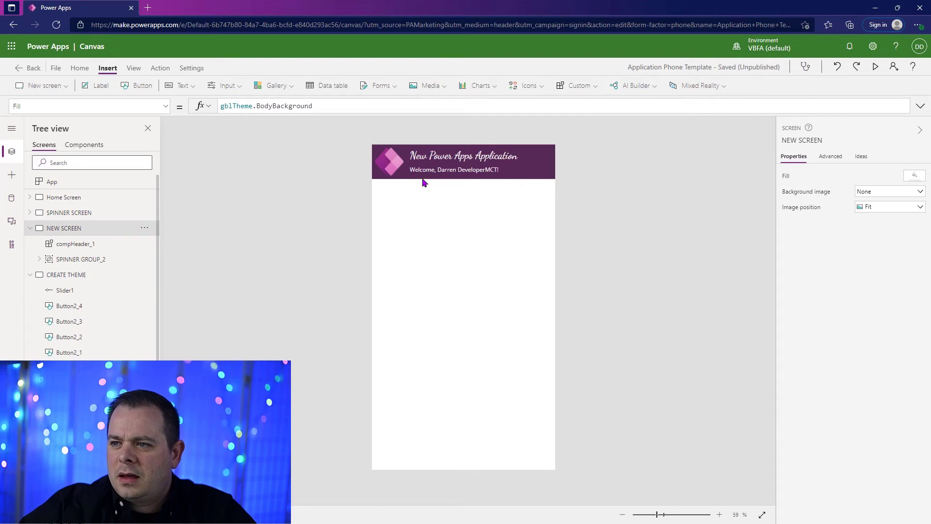
{"action": "left_click", "coordinate": [456, 175]}
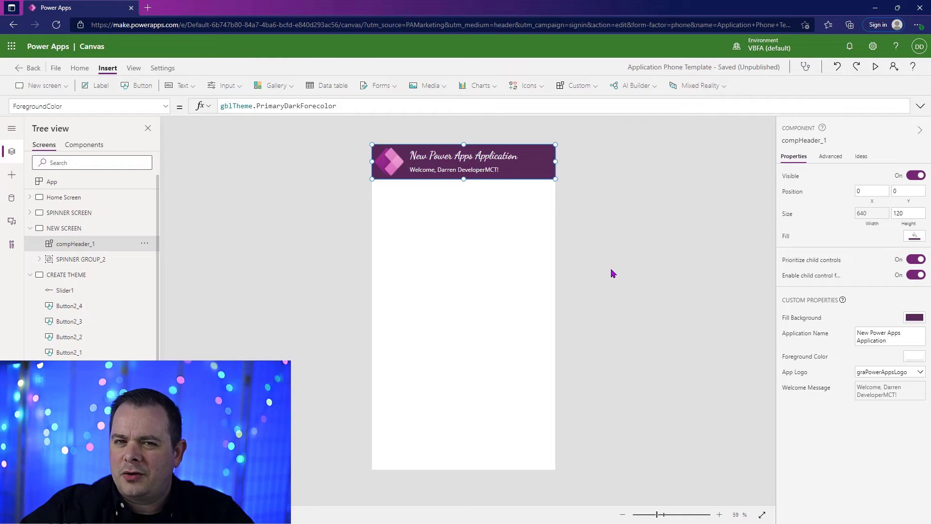
Add an input custom property with display name "Highlight Color" and data type Color to compHeader, with Yellow as its default
{"action": "left_click", "coordinate": [82, 144]}
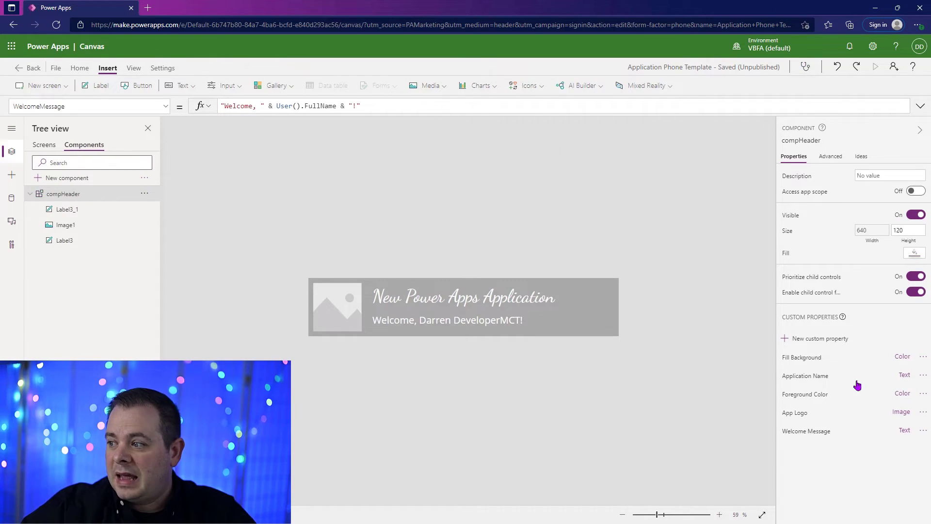
{"action": "left_click", "coordinate": [819, 340]}
{"action": "triple_click", "coordinate": [684, 168]}
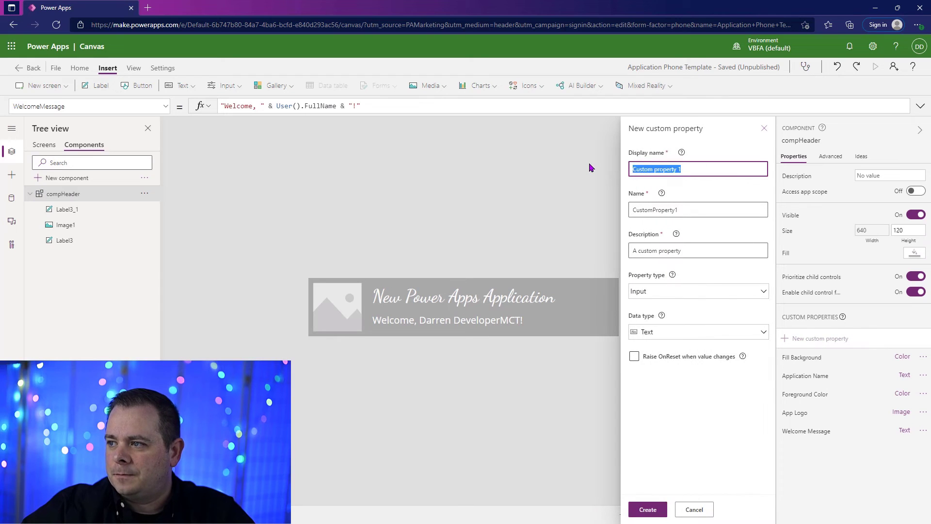
{"action": "type", "text": "Highlight Color"}
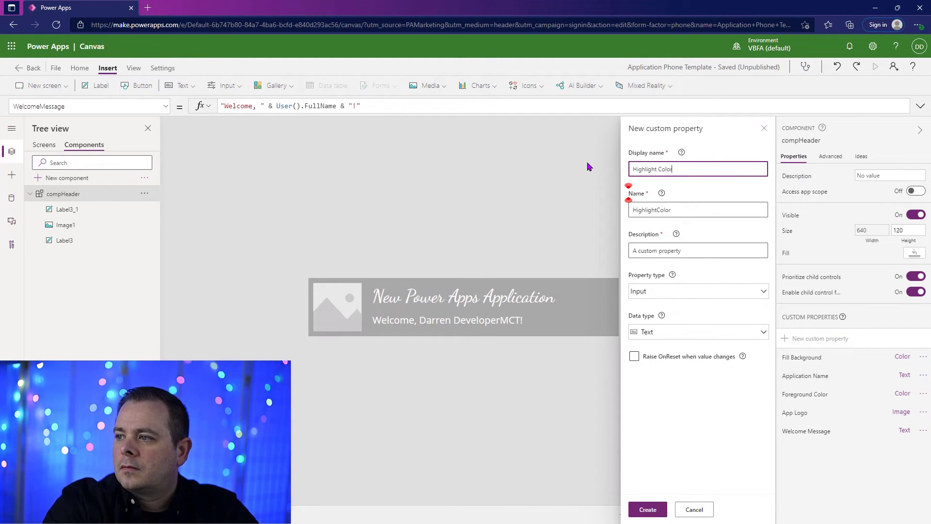
{"action": "left_click", "coordinate": [679, 334]}
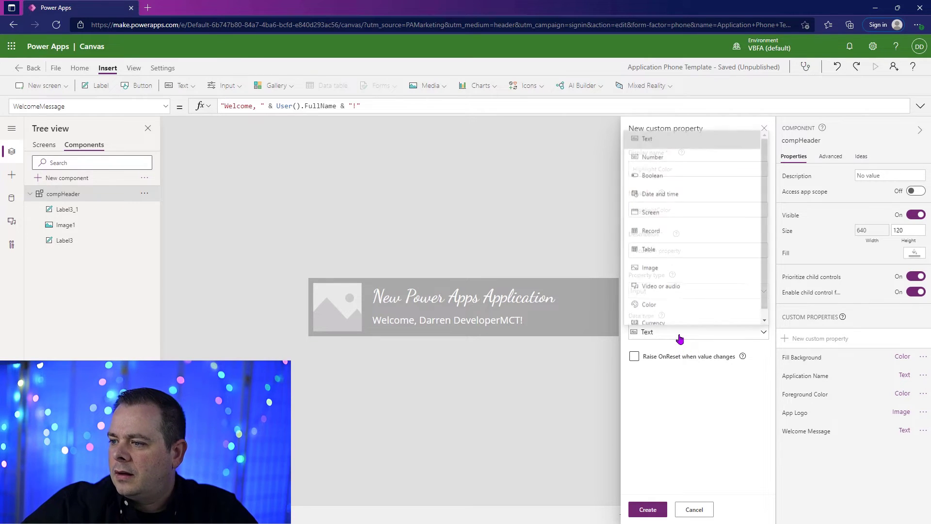
{"action": "left_click", "coordinate": [684, 305]}
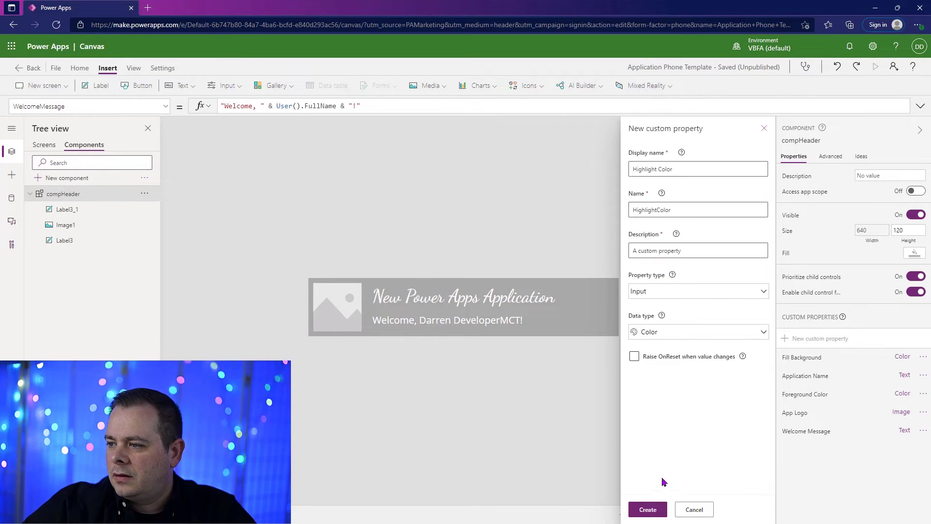
{"action": "left_click", "coordinate": [647, 509]}
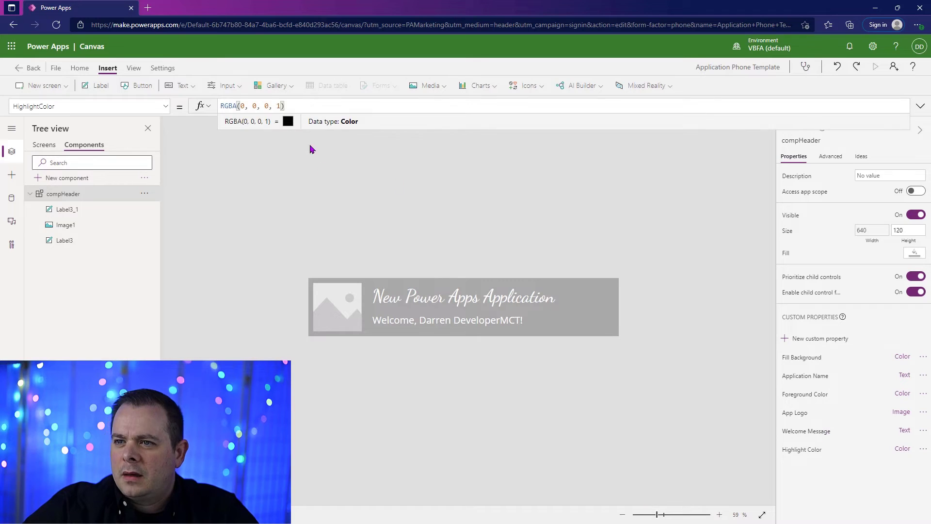
{"action": "left_click_drag", "start_coordinate": [308, 106], "coordinate": [161, 100]}
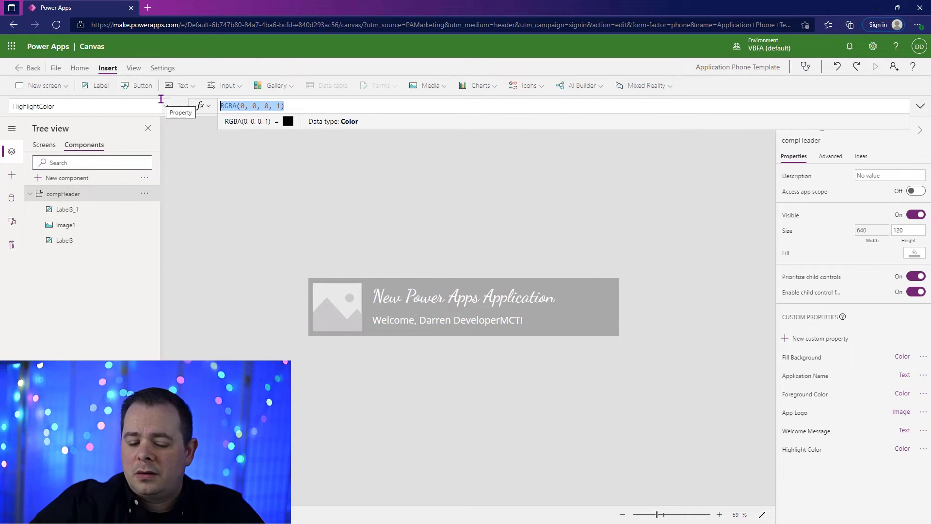
{"action": "type", "text": "Yellow"}
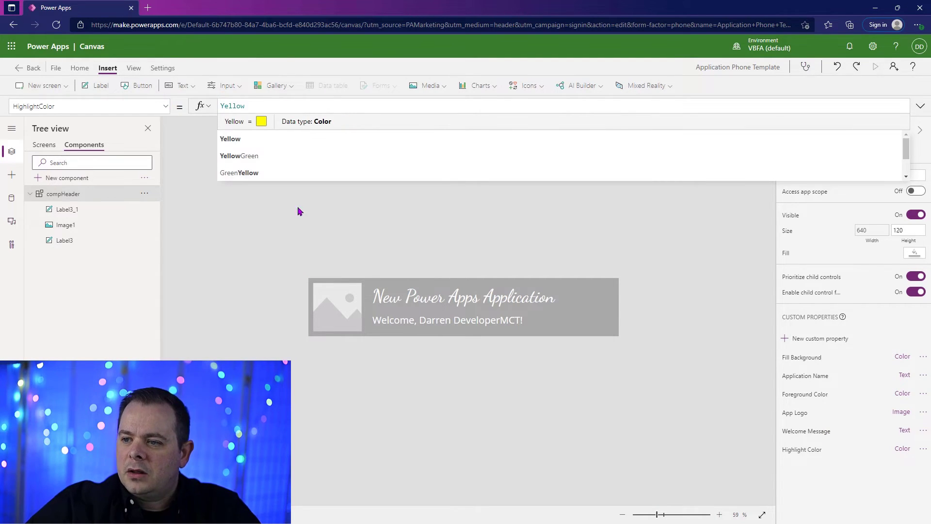
Set the application name label's Color formula to compHeader.HighlightColor and view the theme colors on the CREATE THEME screen
{"action": "left_click", "coordinate": [437, 296]}
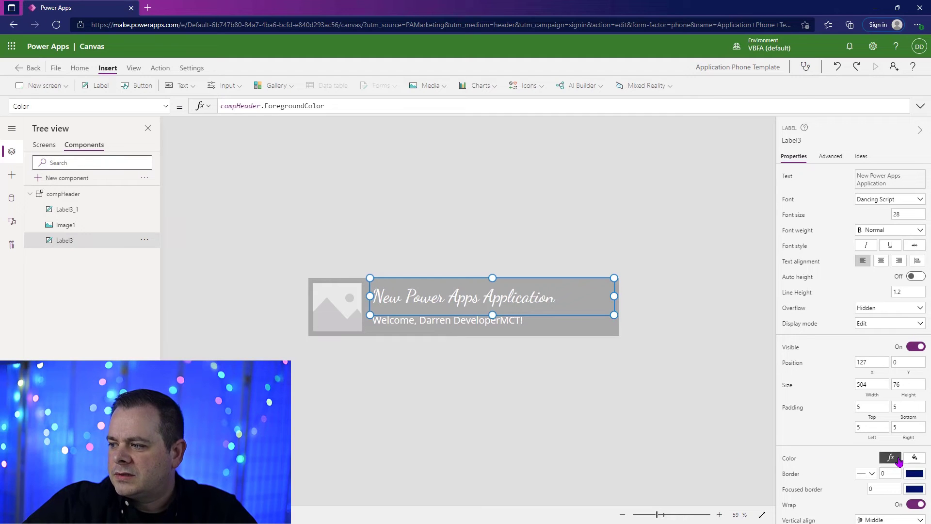
{"action": "double_click", "coordinate": [281, 106]}
{"action": "type", "text": "Hi"}
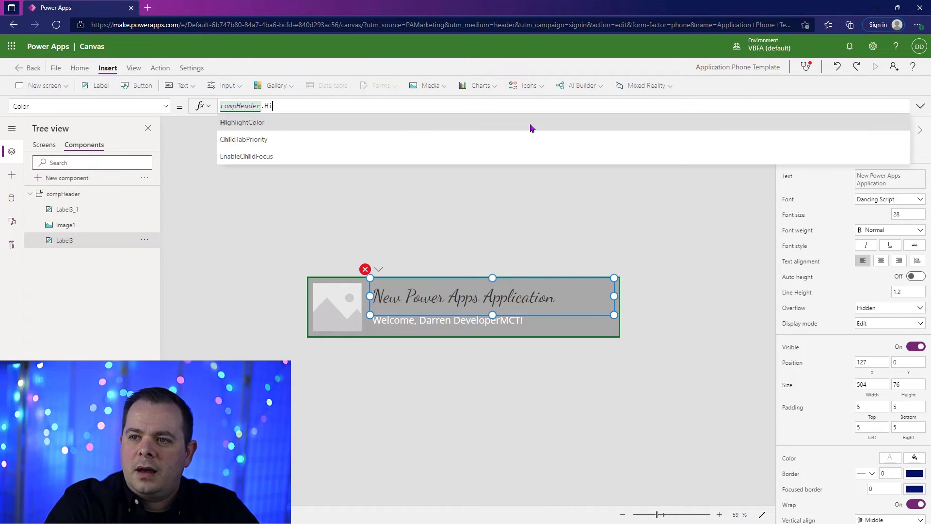
{"action": "key", "text": "Tab"}
{"action": "left_click", "coordinate": [51, 146]}
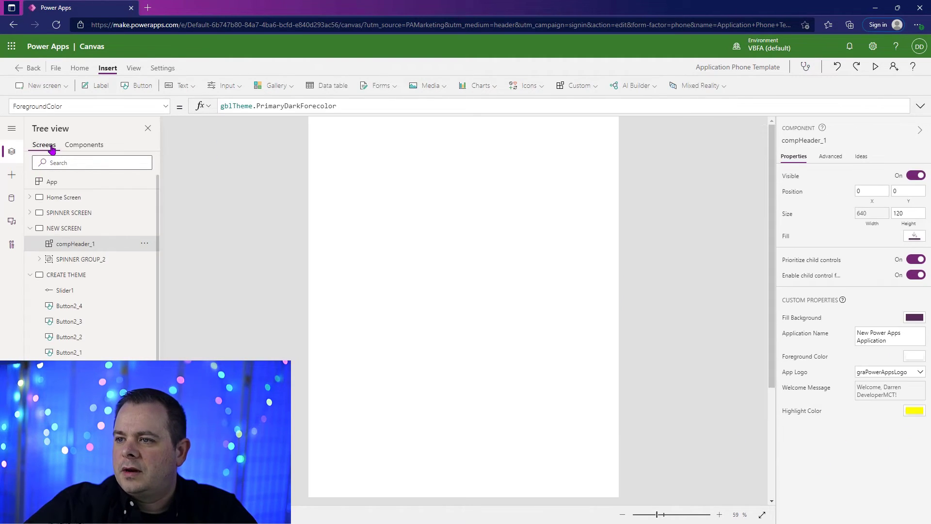
{"action": "left_click", "coordinate": [66, 275]}
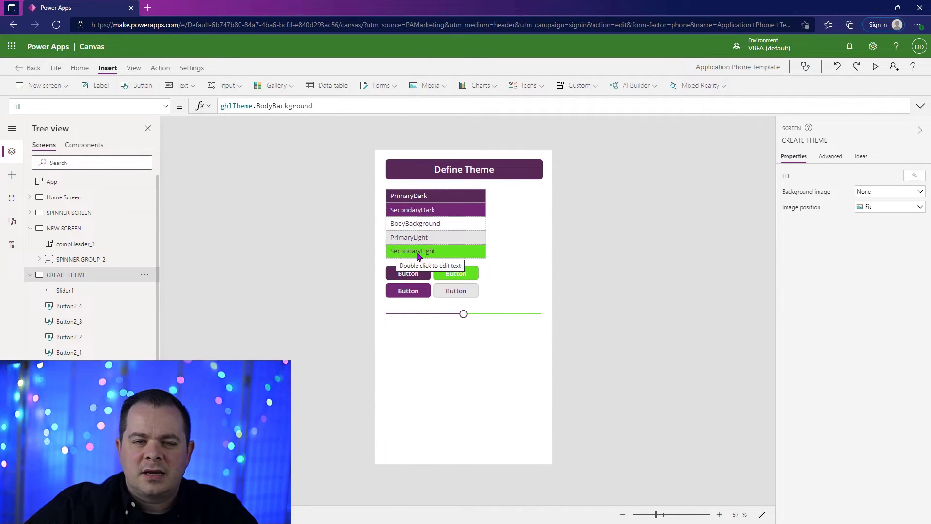
Set the HighlightColor property of the header instance on NEW SCREEN to gblTheme.SecondaryLight
{"action": "left_click", "coordinate": [44, 244]}
{"action": "type", "text": "g"}
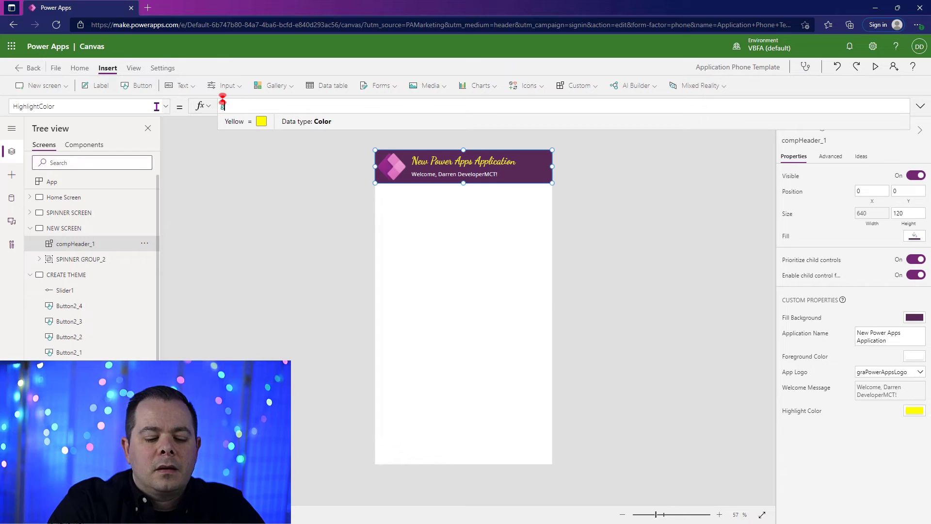
{"action": "type", "text": "blT"}
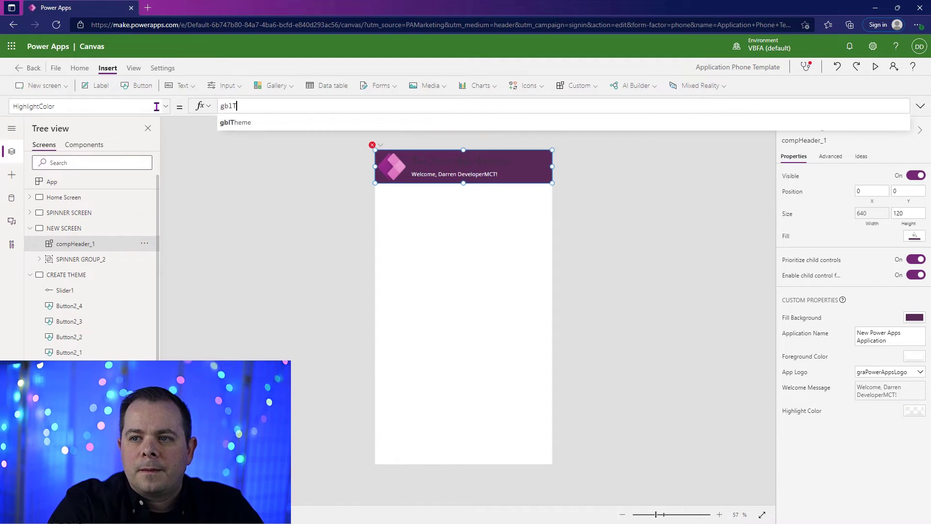
{"action": "type", "text": "heme.secondaryli"}
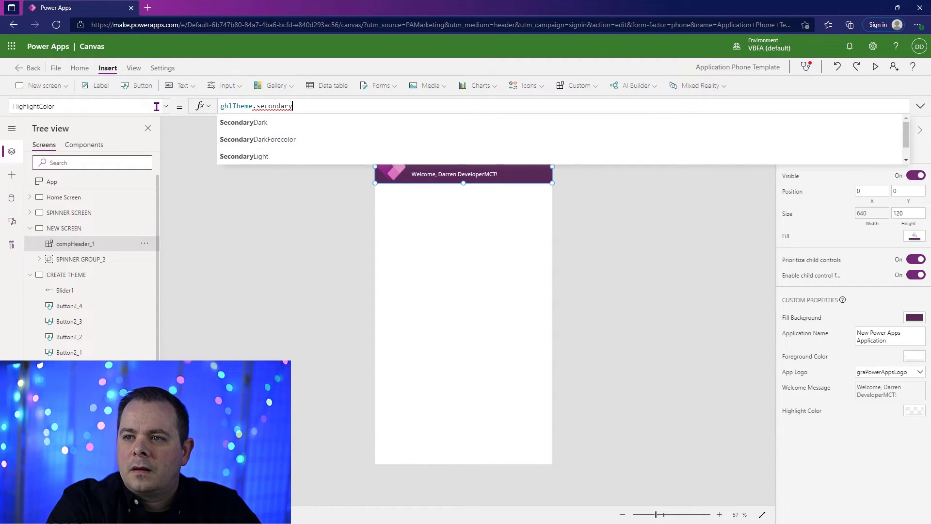
{"action": "key", "text": "Tab"}
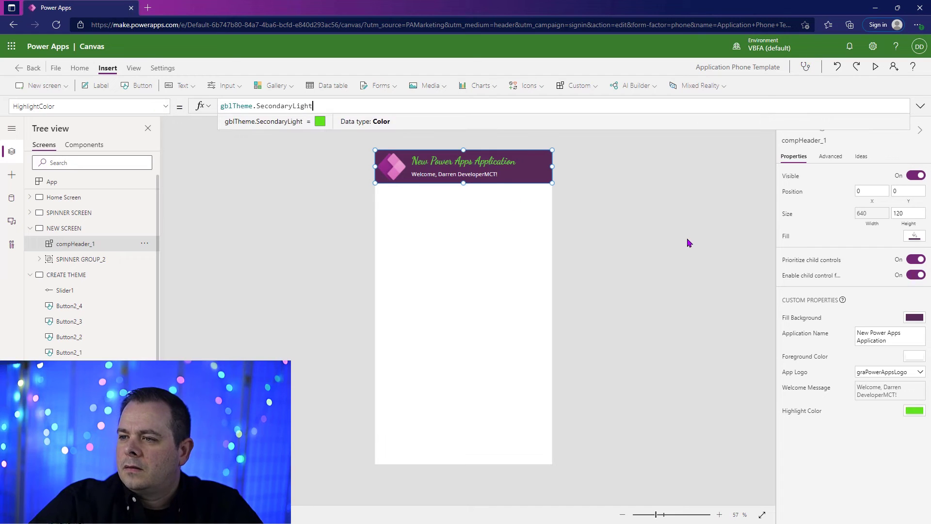
{"action": "left_click", "coordinate": [722, 226]}
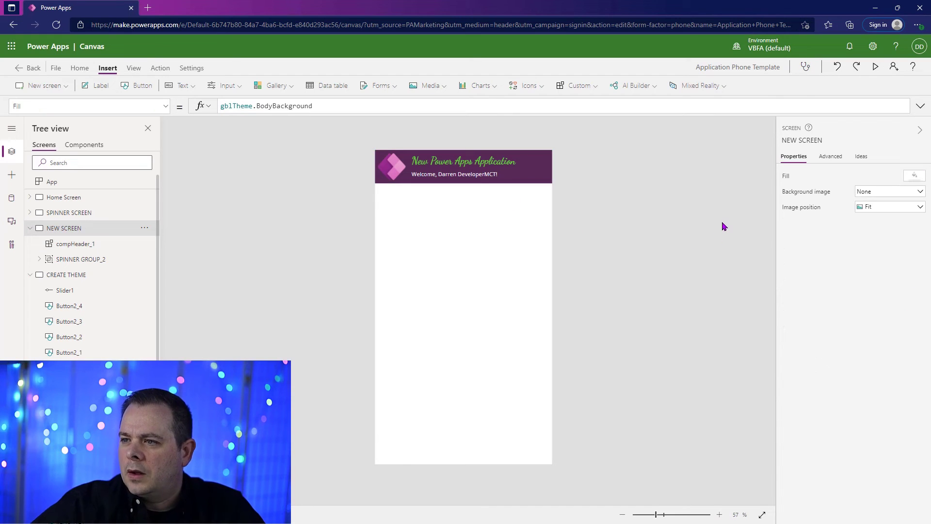
In the compHeader component, set the application name label's font size to 34 and widen the label to 513
{"action": "left_click", "coordinate": [94, 149]}
{"action": "left_click", "coordinate": [499, 294]}
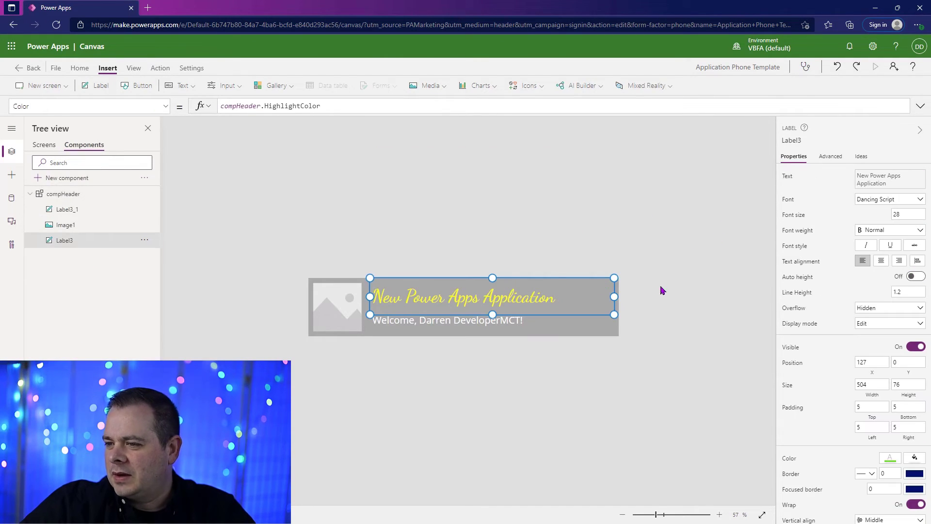
{"action": "left_click", "coordinate": [907, 214]}
{"action": "type", "text": "36"}
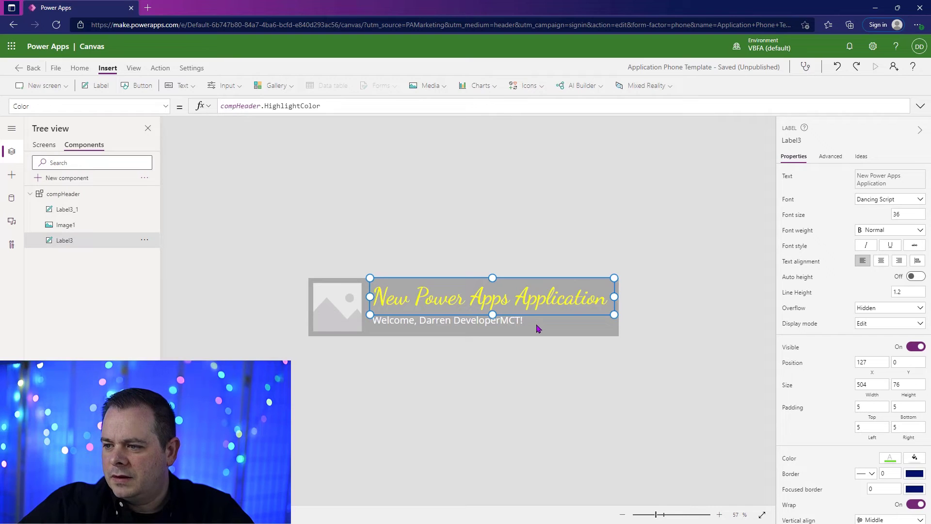
{"action": "left_click", "coordinate": [511, 322], "text": "shift"}
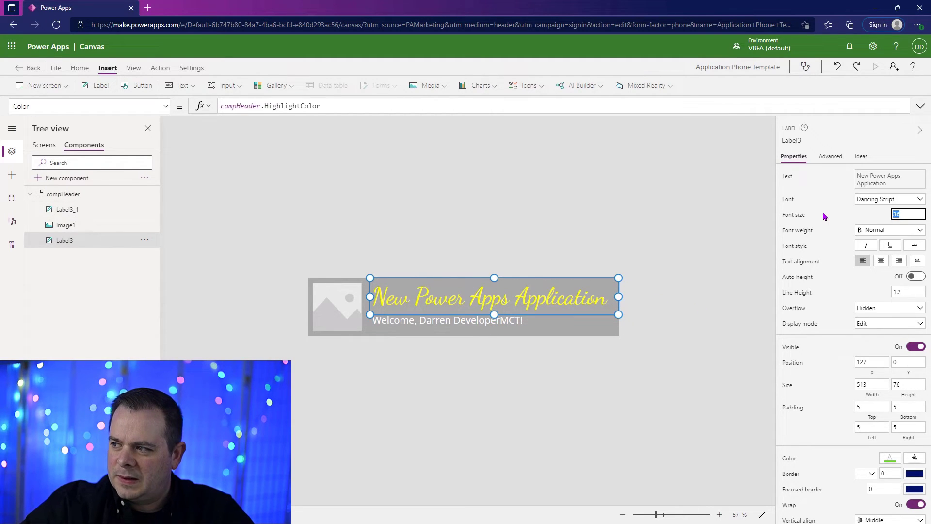
{"action": "type", "text": "34"}
{"action": "left_click", "coordinate": [671, 362]}
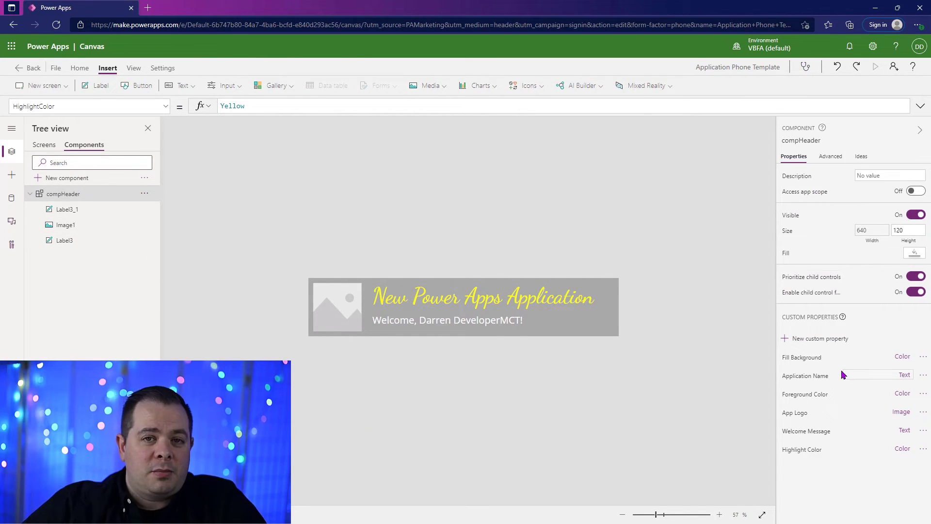
{"action": "left_click", "coordinate": [564, 306]}
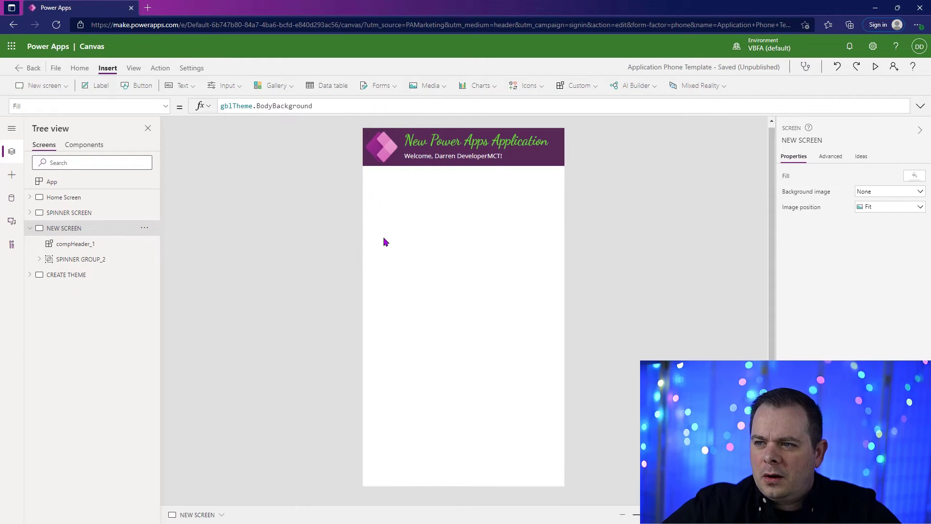
Set the compHeader component's height to 180
{"action": "left_click", "coordinate": [85, 145]}
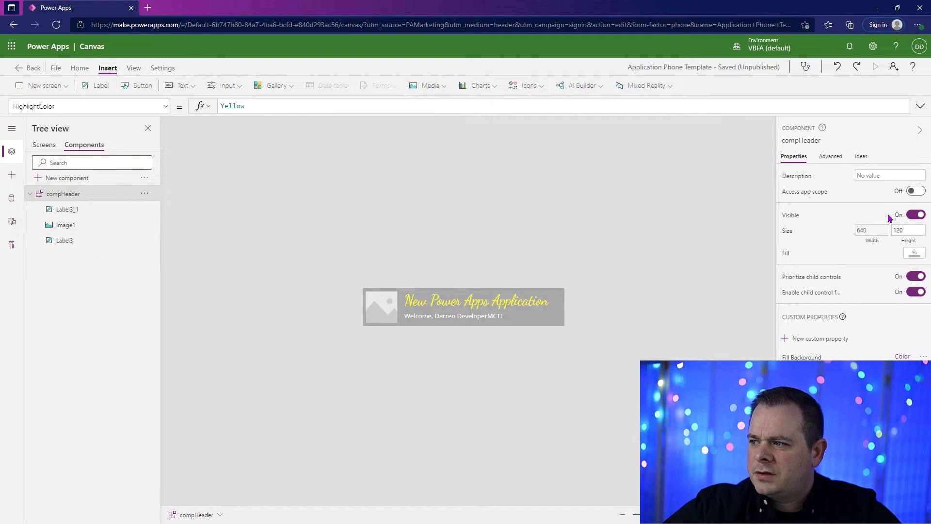
{"action": "left_click", "coordinate": [915, 231]}
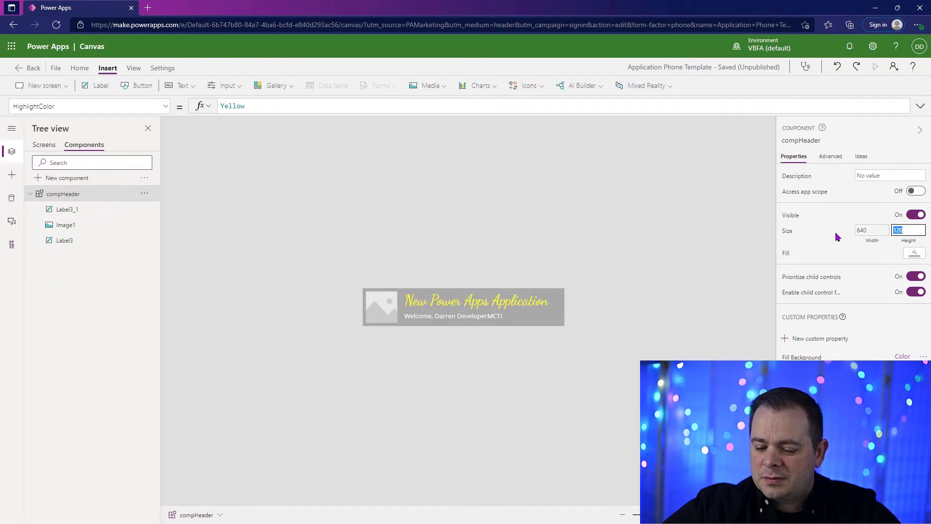
{"action": "type", "text": "160"}
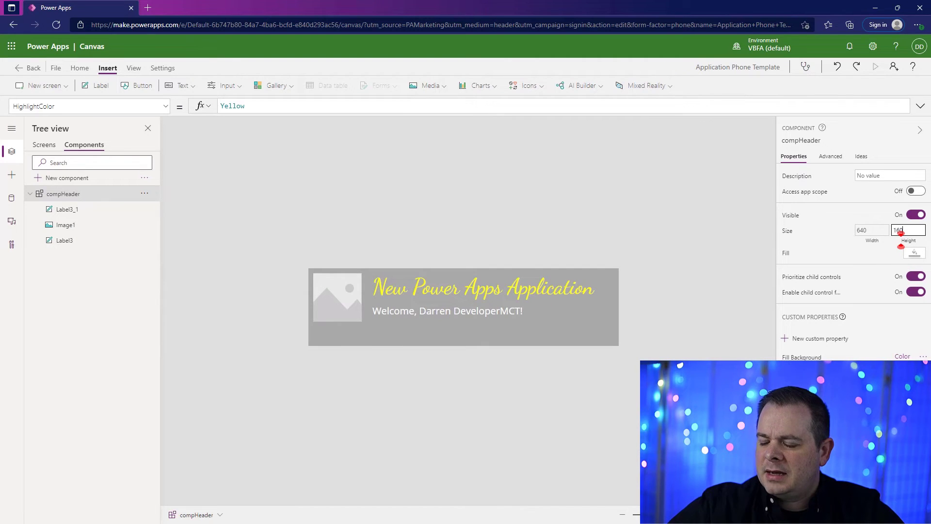
{"action": "left_click_drag", "start_coordinate": [906, 231], "coordinate": [842, 233]}
{"action": "type", "text": "180"}
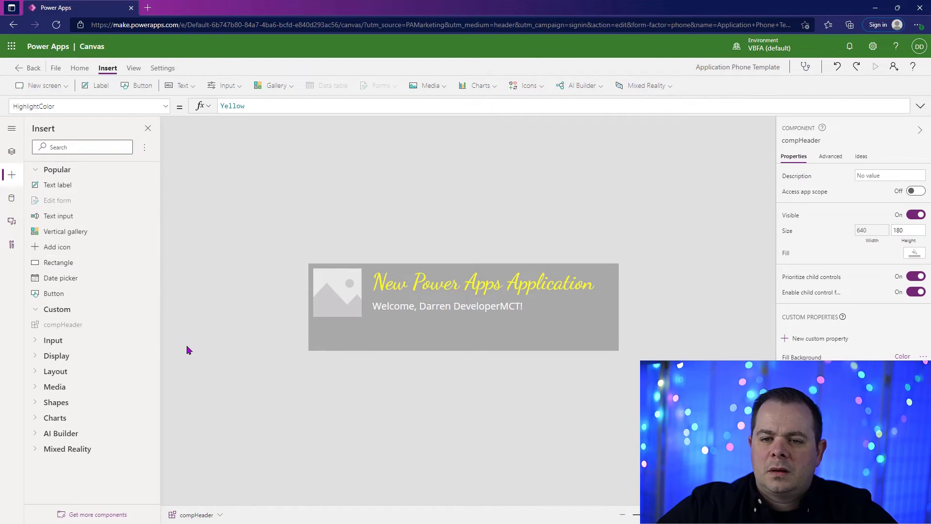
Insert a 640 by 60 rectangle at position 0, 120 to fill the empty strip beneath compHeader's logo and labels
{"action": "left_click", "coordinate": [93, 265]}
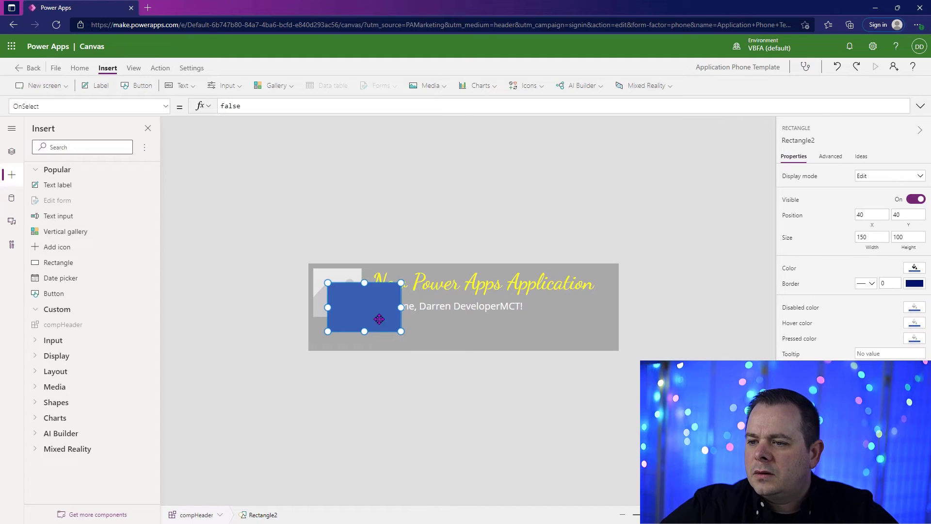
{"action": "left_click_drag", "start_coordinate": [379, 319], "coordinate": [324, 352]}
{"action": "left_click_drag", "start_coordinate": [386, 306], "coordinate": [645, 320]}
{"action": "left_click", "coordinate": [677, 320]}
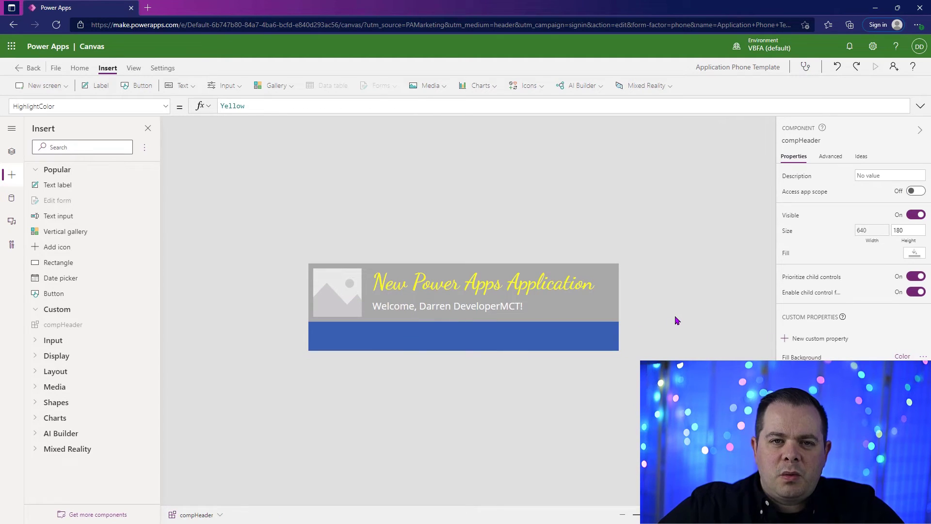
{"action": "left_click", "coordinate": [501, 343]}
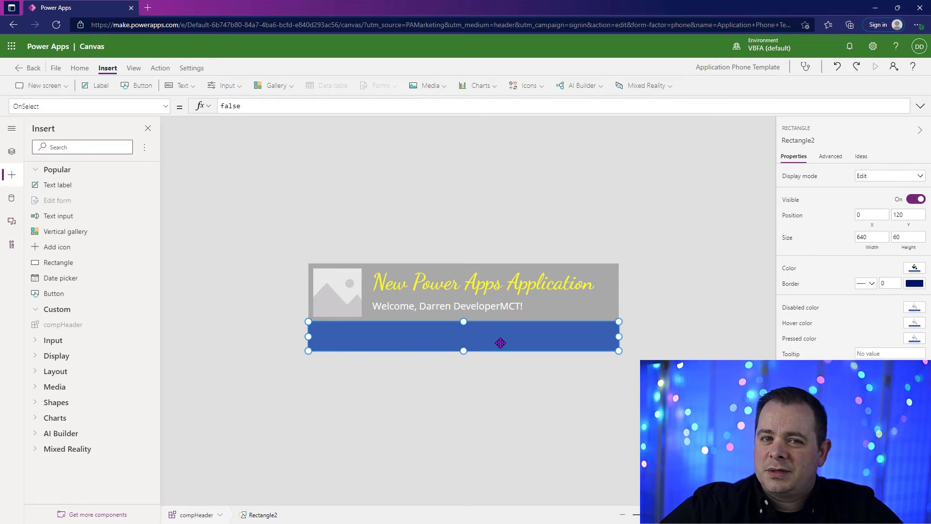
{"action": "left_click", "coordinate": [252, 246]}
Add an input custom property with display name "Screen Heading Fill" and data type Color to compHeader, with LightGray as its default
{"action": "left_click", "coordinate": [11, 152]}
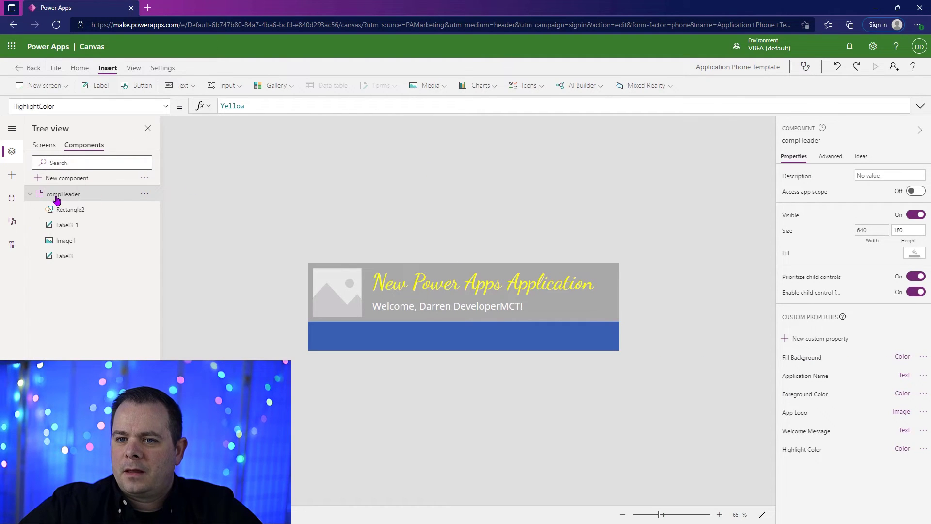
{"action": "left_click", "coordinate": [809, 340]}
{"action": "left_click_drag", "start_coordinate": [683, 169], "coordinate": [573, 176]}
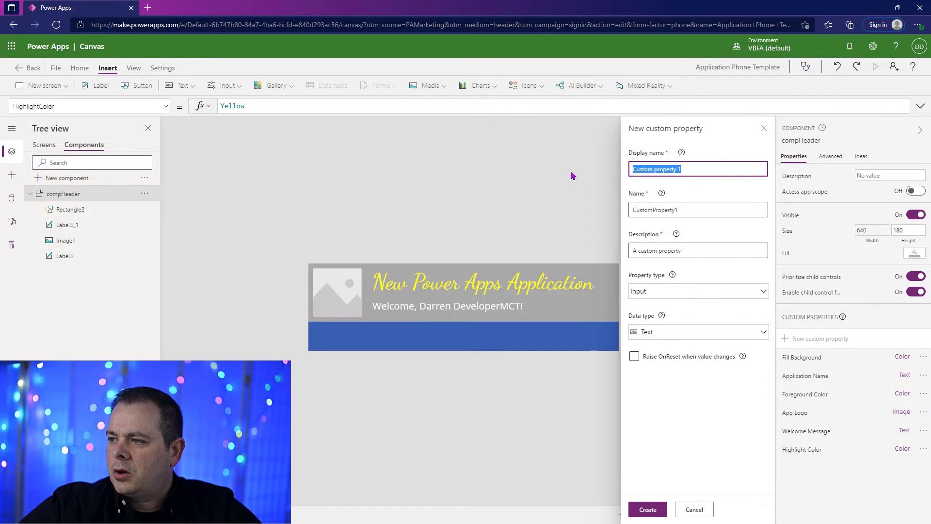
{"action": "type", "text": "Screen Heading Fill"}
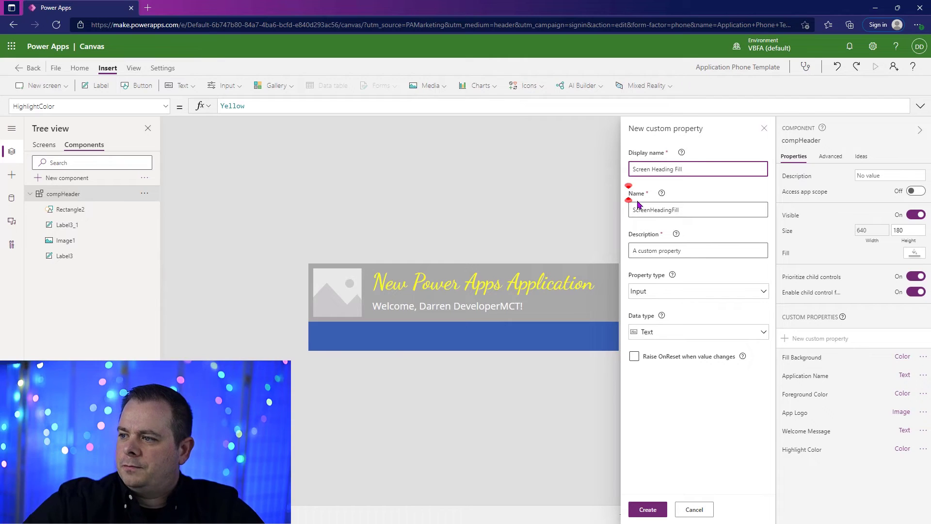
{"action": "left_click", "coordinate": [737, 339]}
{"action": "left_click", "coordinate": [709, 305]}
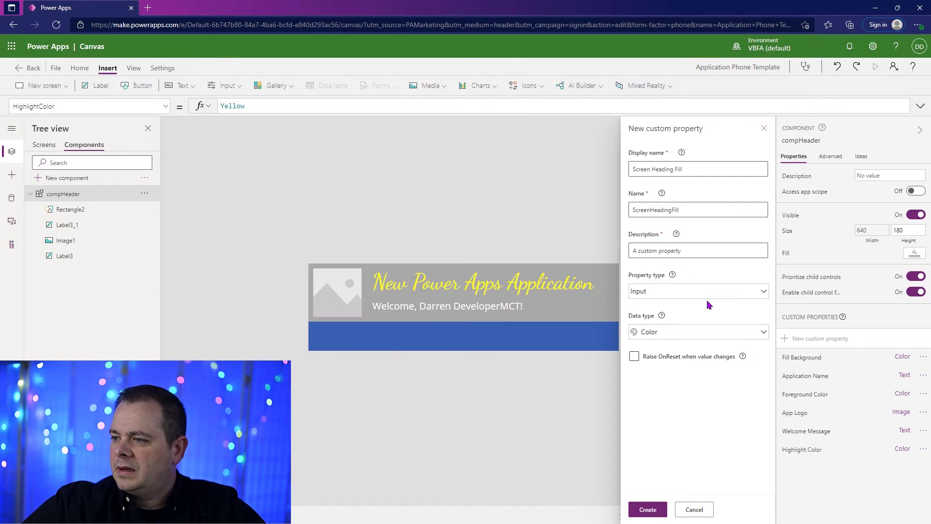
{"action": "left_click", "coordinate": [655, 512]}
{"action": "left_click_drag", "start_coordinate": [311, 107], "coordinate": [182, 111]}
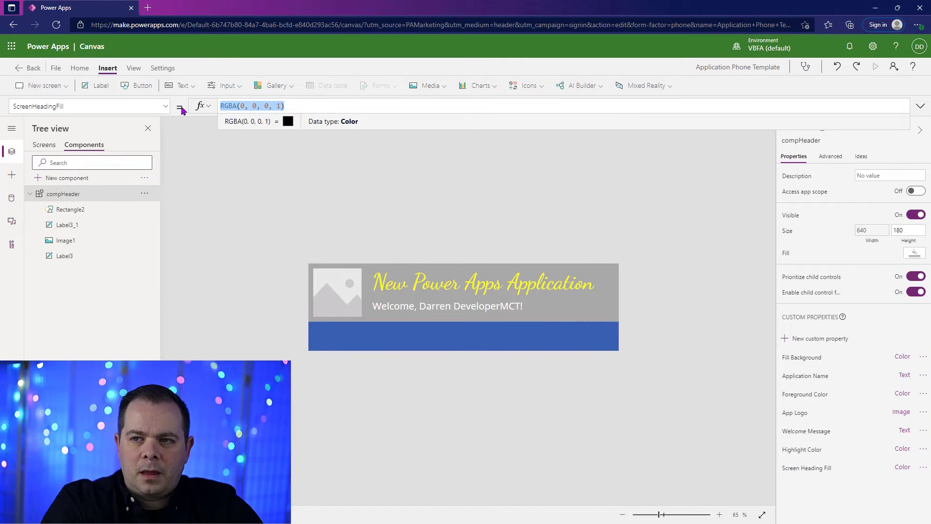
{"action": "type", "text": "LightGr"}
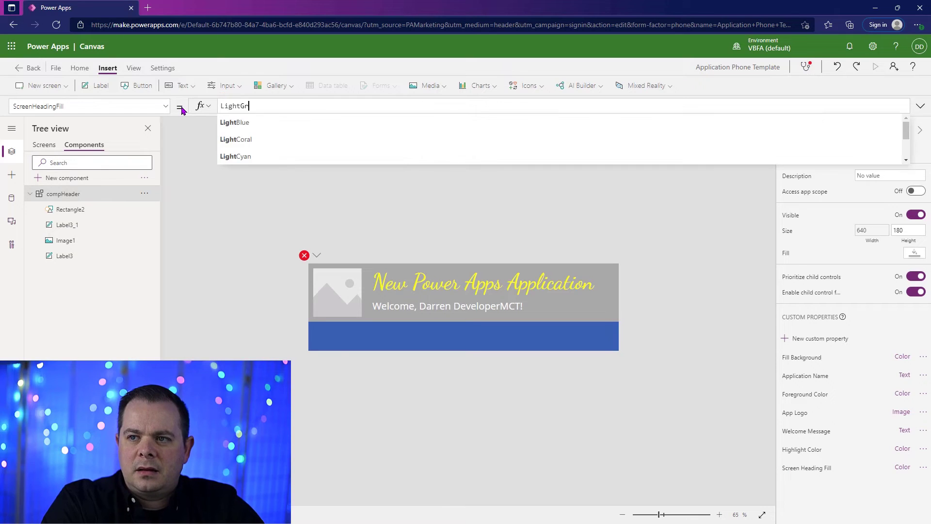
{"action": "type", "text": "ay"}
Set the Fill formula of compHeader's lower rectangle to compHeader.ScreenHeadingFill
{"action": "left_click", "coordinate": [453, 330]}
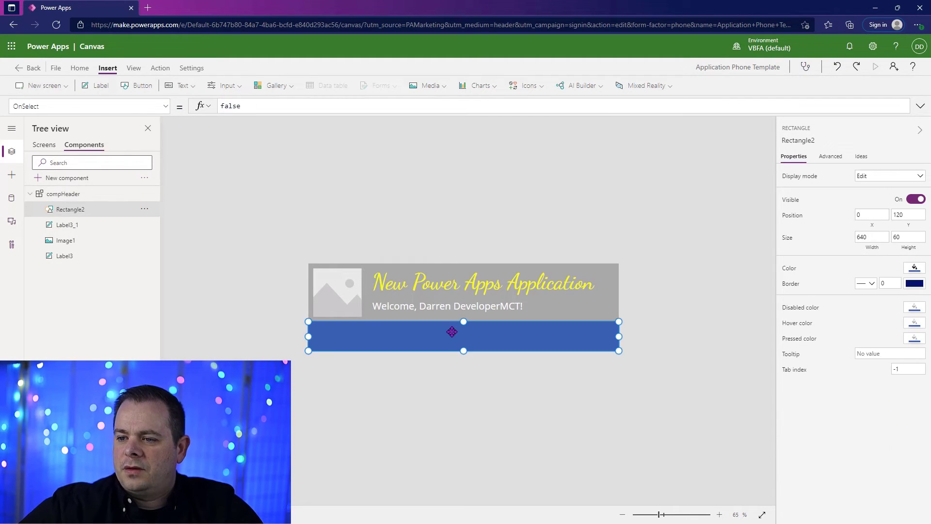
{"action": "left_click", "coordinate": [800, 272]}
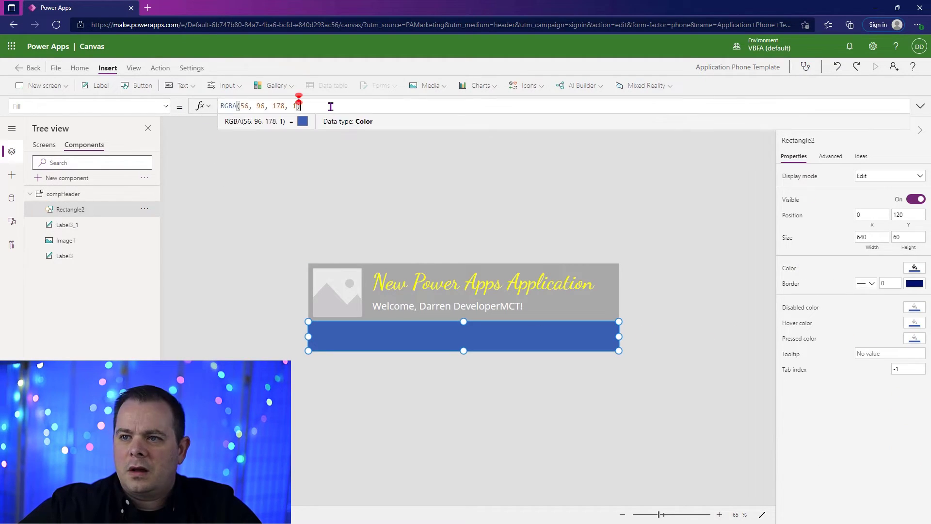
{"action": "left_click_drag", "start_coordinate": [301, 106], "coordinate": [157, 104]}
{"action": "type", "text": "compH"}
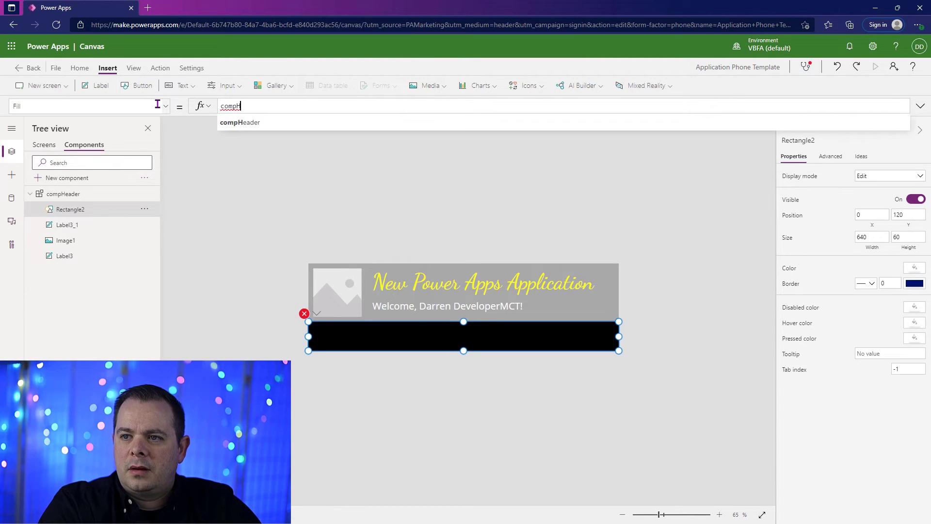
{"action": "key", "text": "Tab"}
{"action": "type", "text": ".S"}
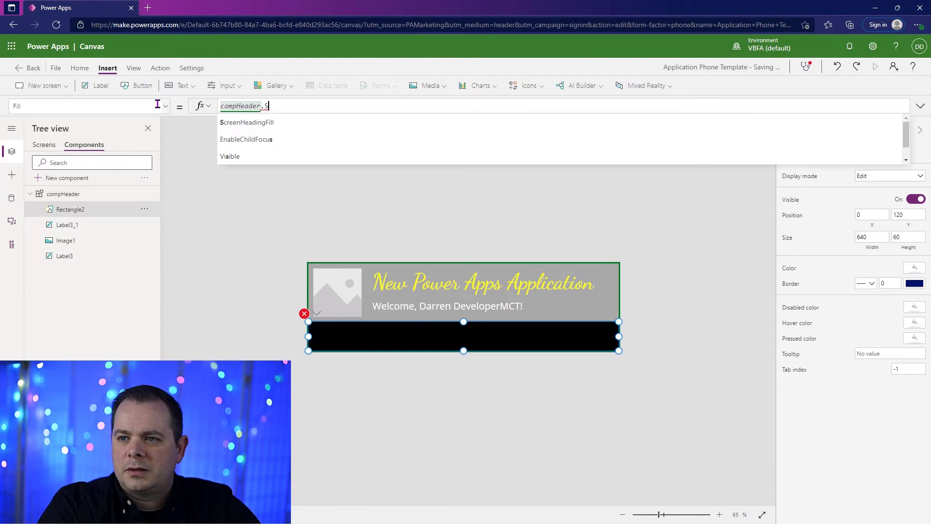
{"action": "key", "text": "Tab"}
{"action": "left_click", "coordinate": [352, 199]}
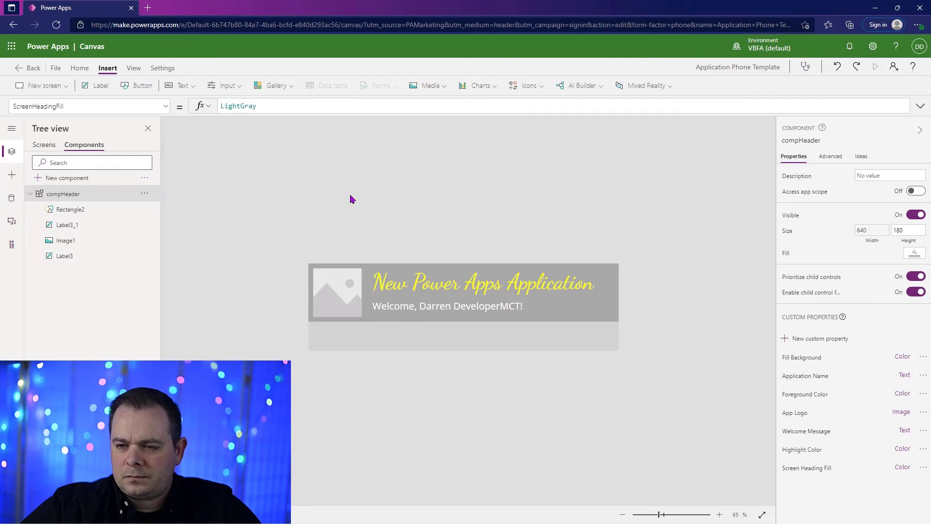
Set the ScreenHeadingFill property of the header instance on NEW SCREEN to gblTheme.PrimaryLight
{"action": "left_click", "coordinate": [44, 145]}
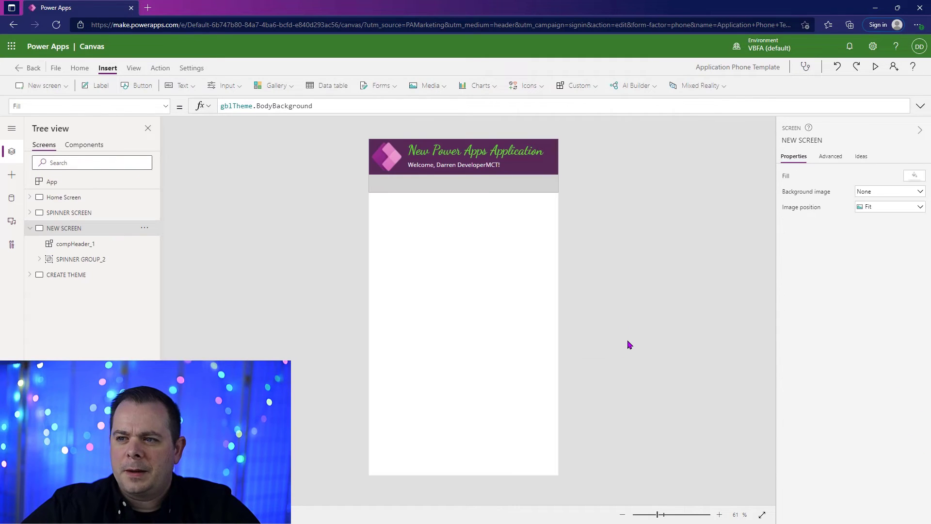
{"action": "left_click", "coordinate": [96, 275]}
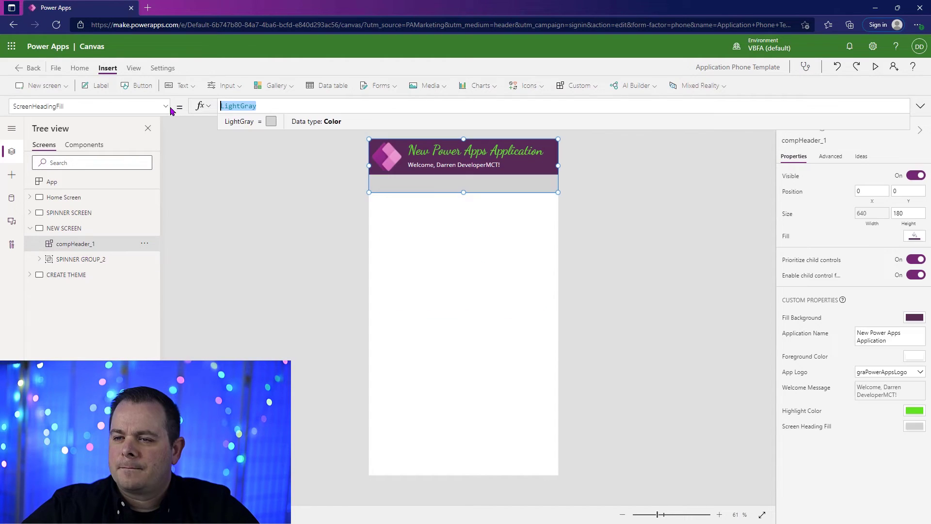
{"action": "type", "text": "gbl"}
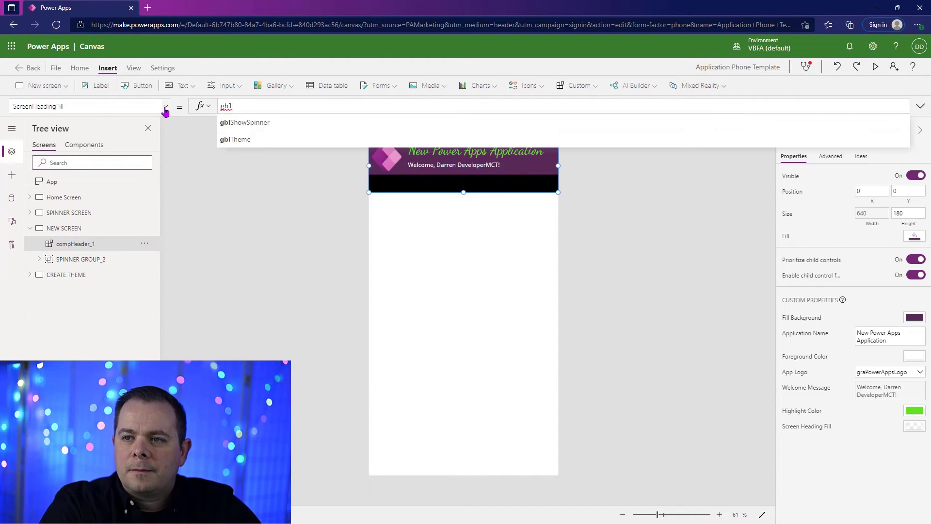
{"action": "type", "text": "Theme.primaryl"}
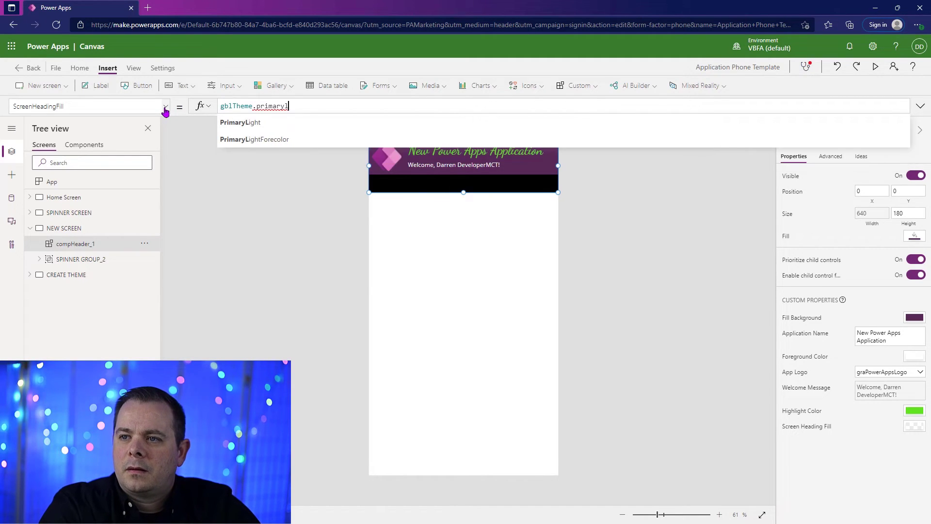
Set the header instance's ScreenHeadingFill to gblTheme.PrimaryLight and inspect the header up close on NEW SCREEN
{"action": "key", "text": "Tab"}
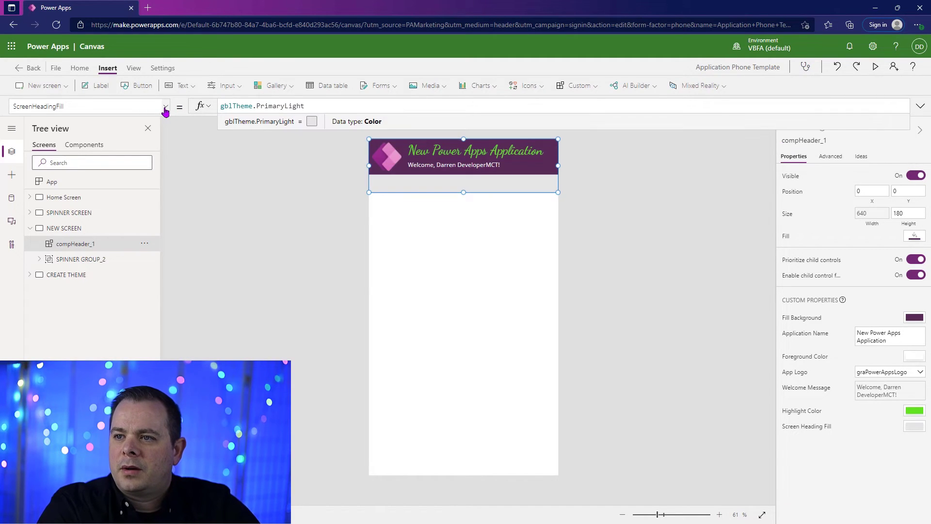
{"action": "left_click", "coordinate": [706, 265]}
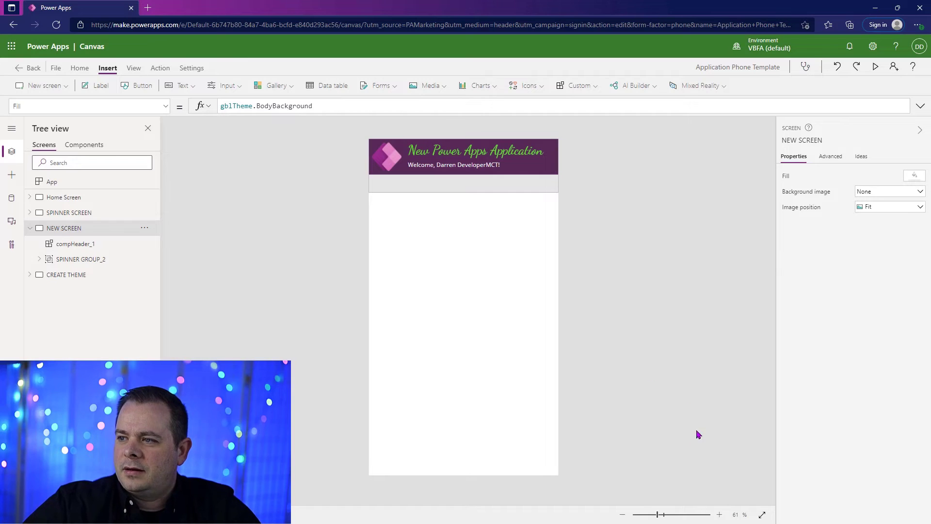
{"action": "left_click", "coordinate": [668, 517]}
{"action": "left_click_drag", "start_coordinate": [669, 517], "coordinate": [689, 514]}
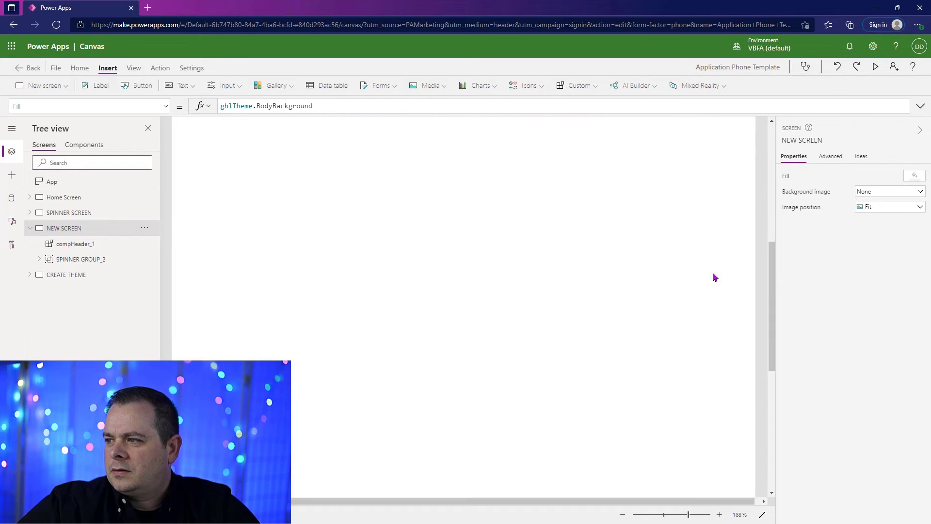
{"action": "left_click", "coordinate": [318, 277]}
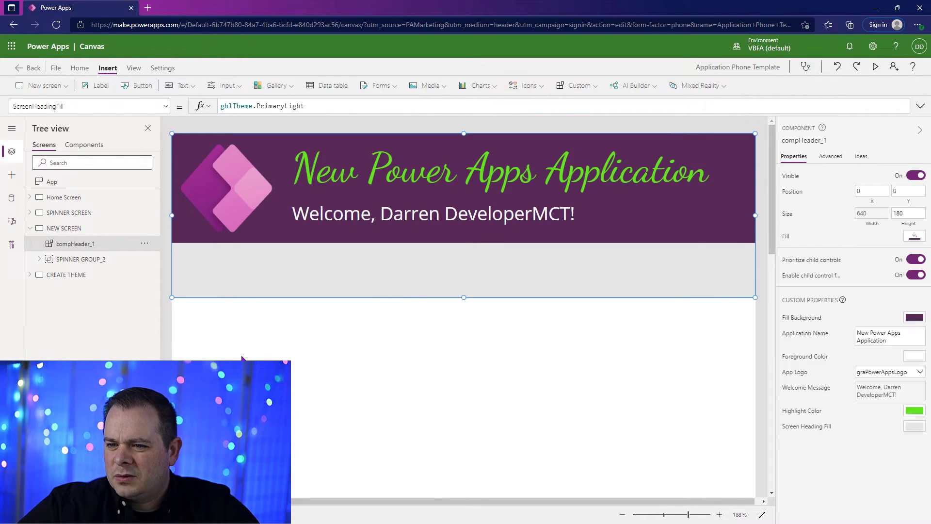
{"action": "left_click", "coordinate": [518, 338]}
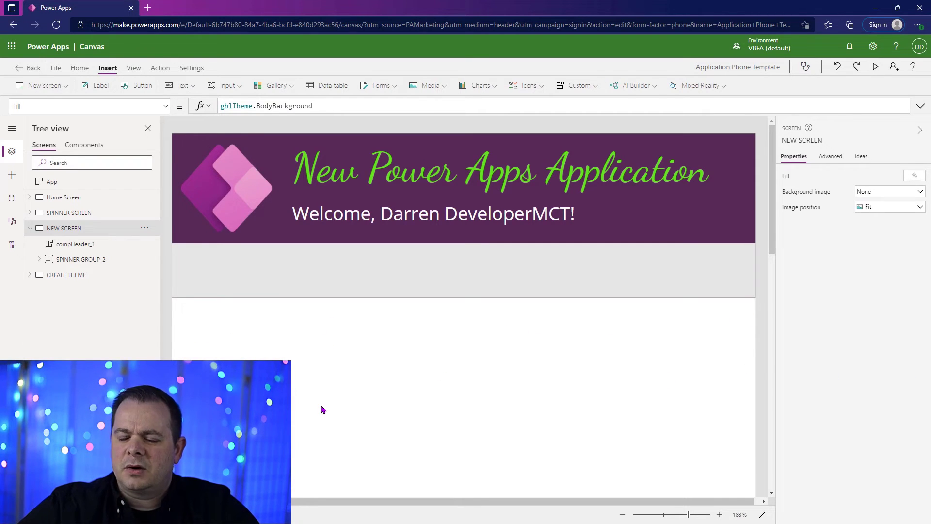
In the compHeader component, duplicate the screen heading rectangle, place the copy at 0, 0 and make it 120 high
{"action": "left_click", "coordinate": [84, 145]}
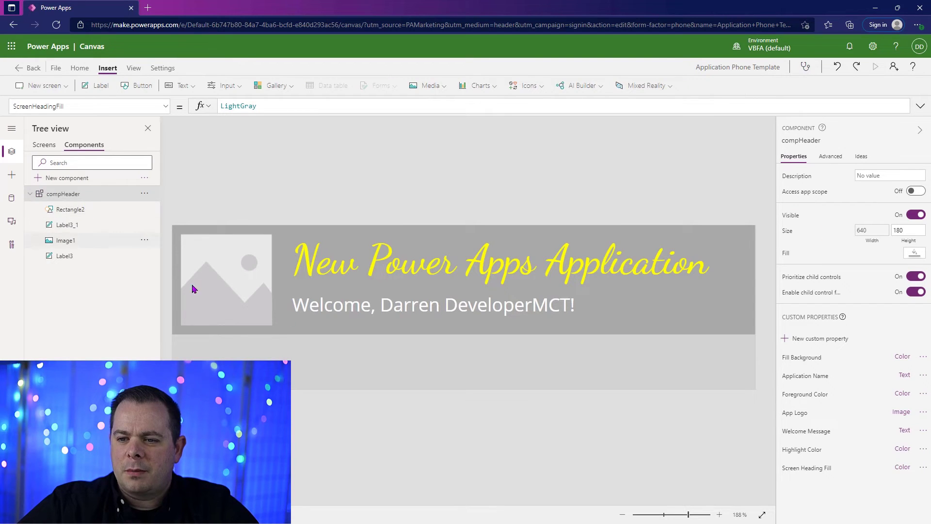
{"action": "left_click", "coordinate": [469, 386]}
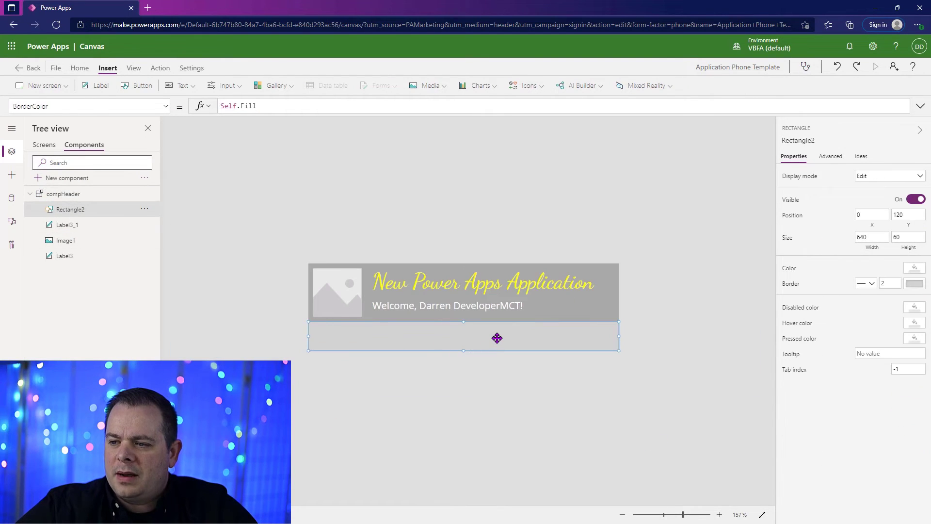
{"action": "key", "text": "ctrl+c"}
{"action": "key", "text": "ctrl+v"}
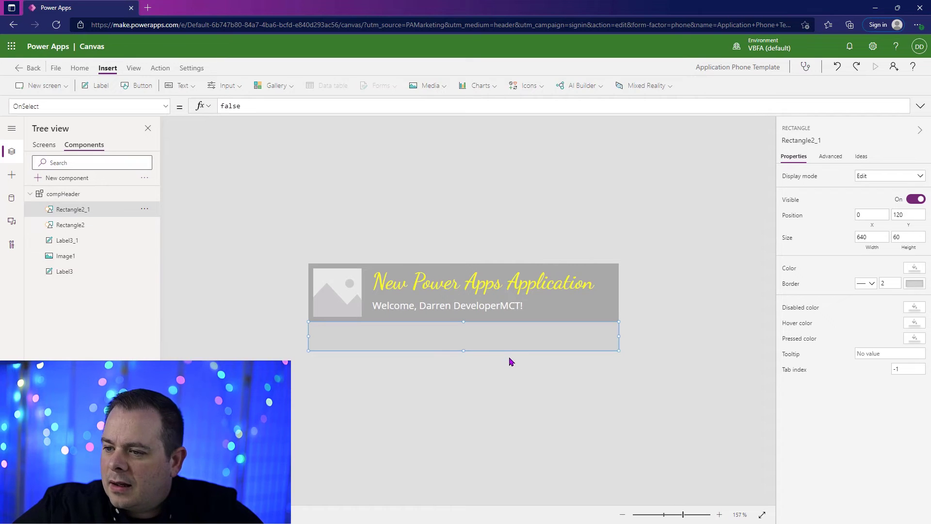
{"action": "left_click_drag", "start_coordinate": [520, 335], "coordinate": [527, 248]}
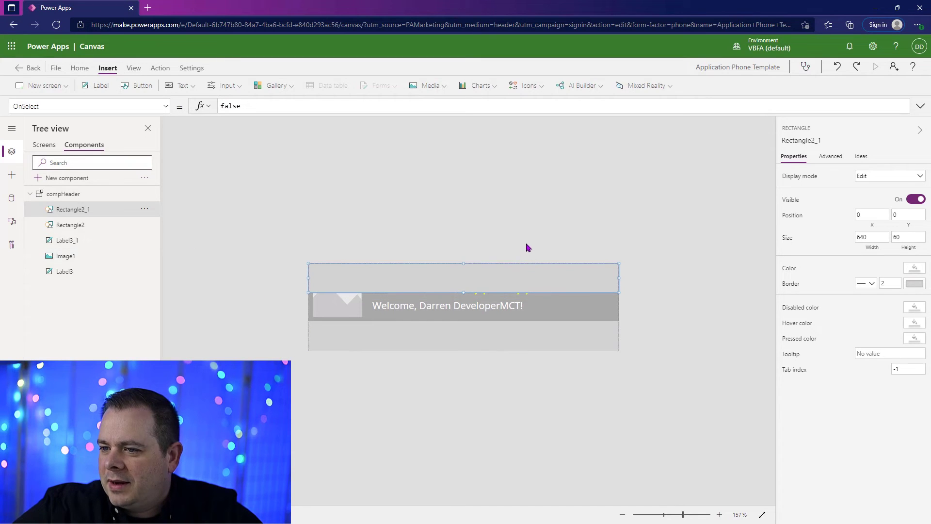
{"action": "left_click_drag", "start_coordinate": [463, 290], "coordinate": [464, 329]}
Send the copied rectangle behind the logo and labels, to the back of the header component
{"action": "right_click", "coordinate": [555, 291]}
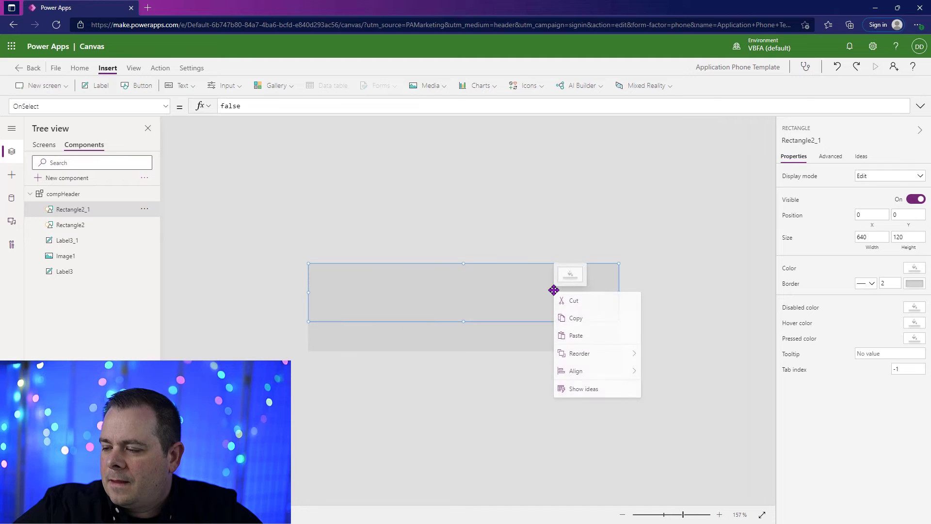
{"action": "mouse_move", "coordinate": [624, 357]}
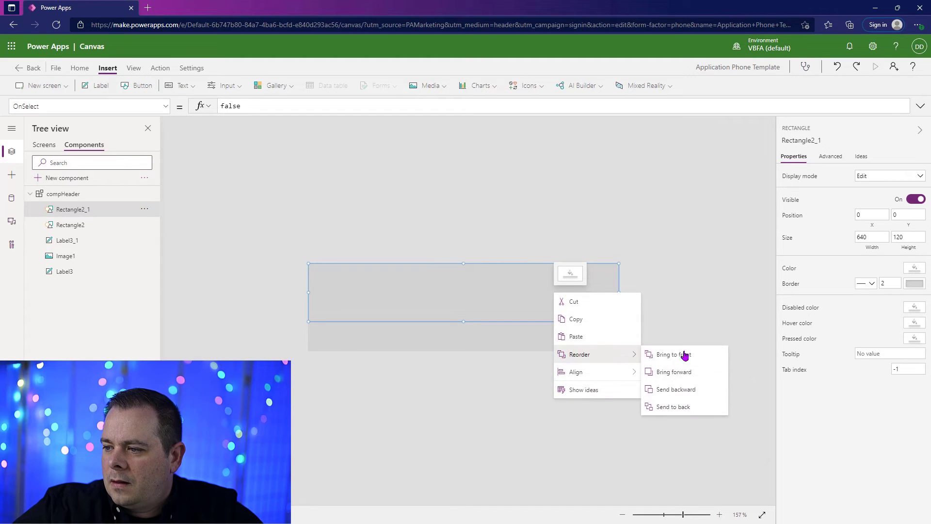
{"action": "left_click", "coordinate": [701, 408]}
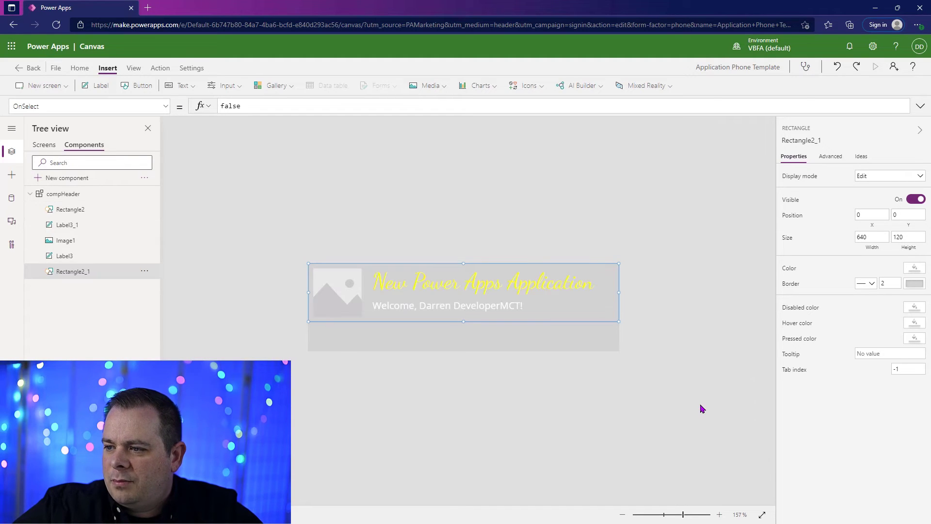
Set the copied rectangle's Fill formula to compHeader.FillBackground
{"action": "left_click", "coordinate": [793, 269]}
{"action": "key", "text": "ctrl+BackSpace"}
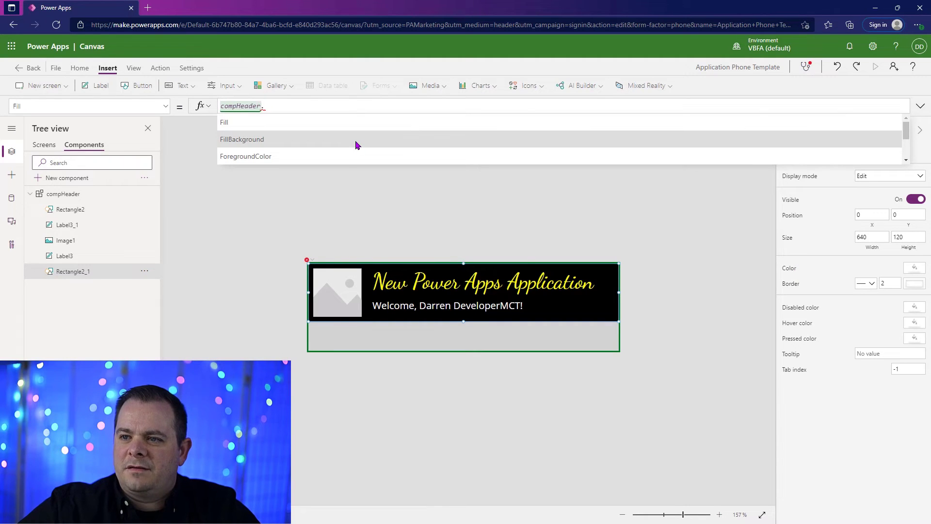
{"action": "left_click", "coordinate": [359, 144]}
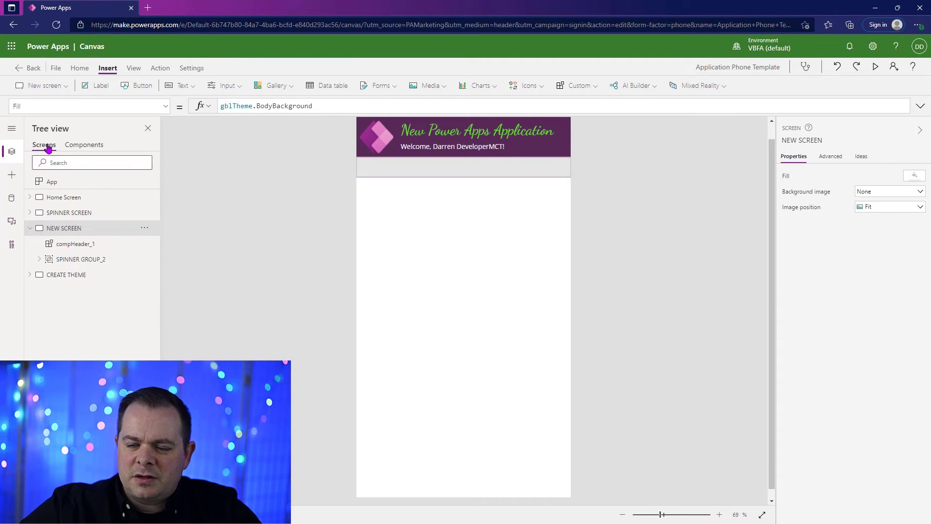
Set the compHeader component's own Fill to Transparent, keeping the compHeader.FillBackground formula as a comment
{"action": "left_click", "coordinate": [84, 146]}
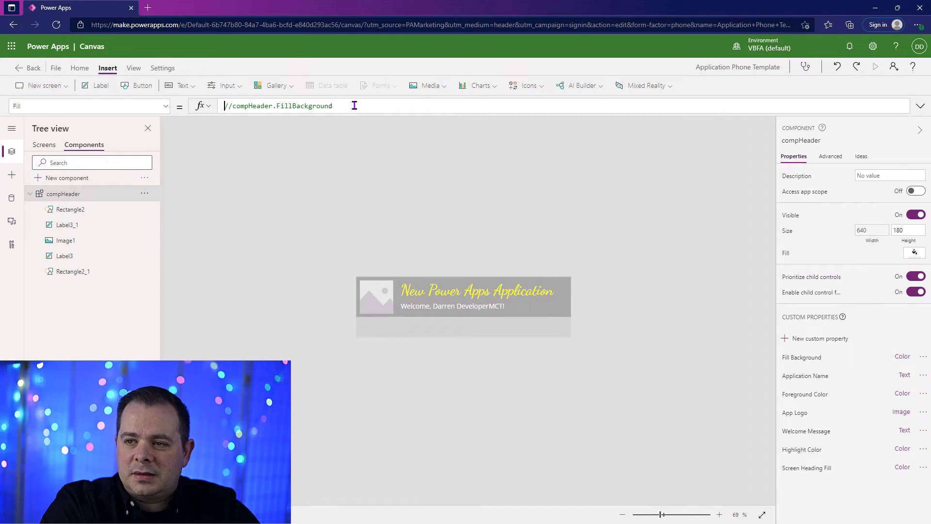
{"action": "key", "text": "Left"}
{"action": "type", "text": "T"}
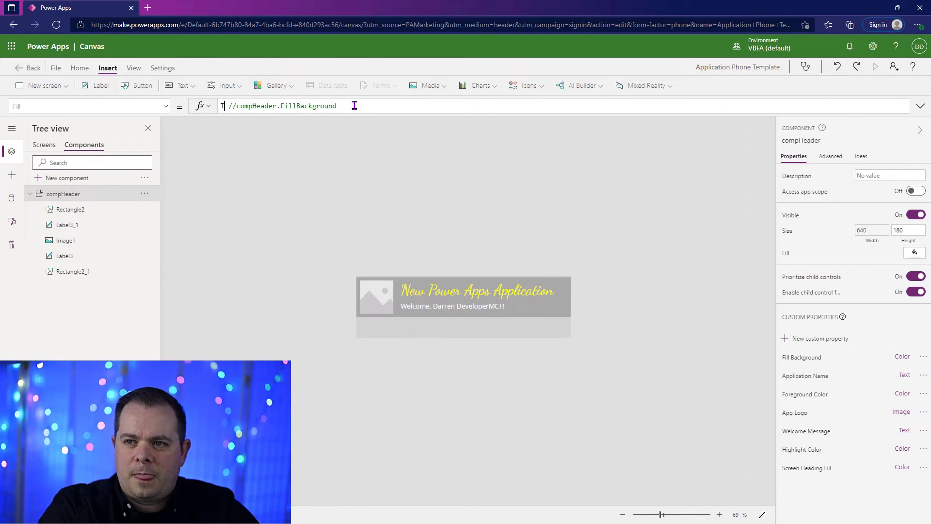
{"action": "type", "text": "rans"}
{"action": "key", "text": "Tab"}
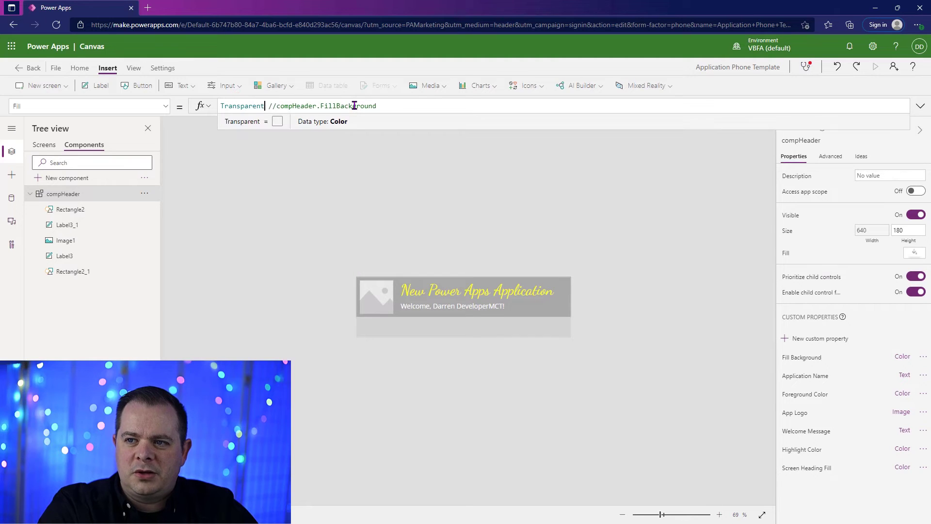
{"action": "left_click", "coordinate": [301, 234]}
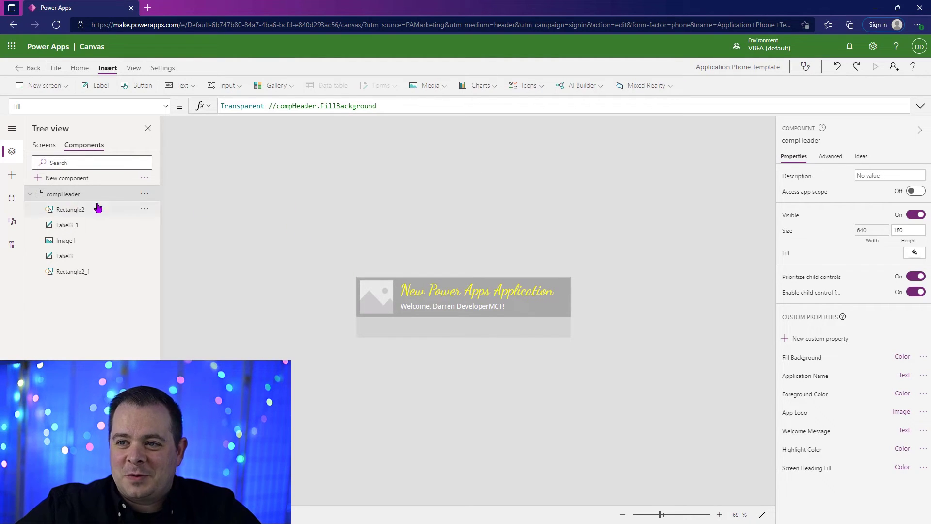
Check the header on NEW SCREEN, and set the border thickness of both rectangles in compHeader to 0
{"action": "left_click", "coordinate": [44, 145]}
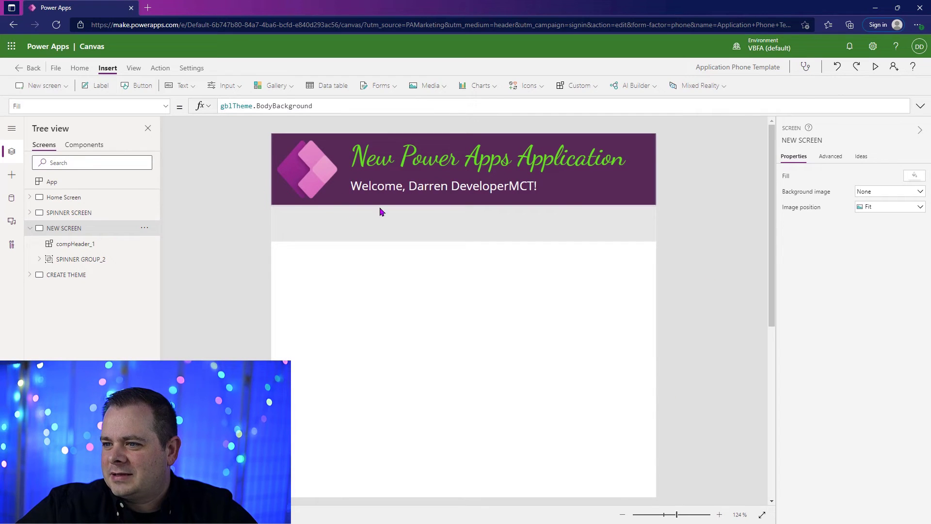
{"action": "left_click_drag", "start_coordinate": [677, 518], "coordinate": [694, 516]}
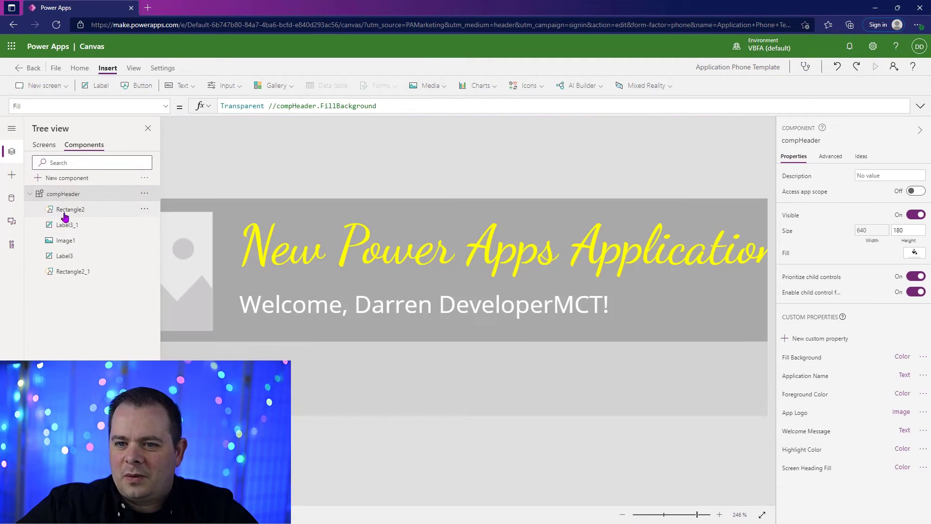
{"action": "left_click", "coordinate": [65, 214]}
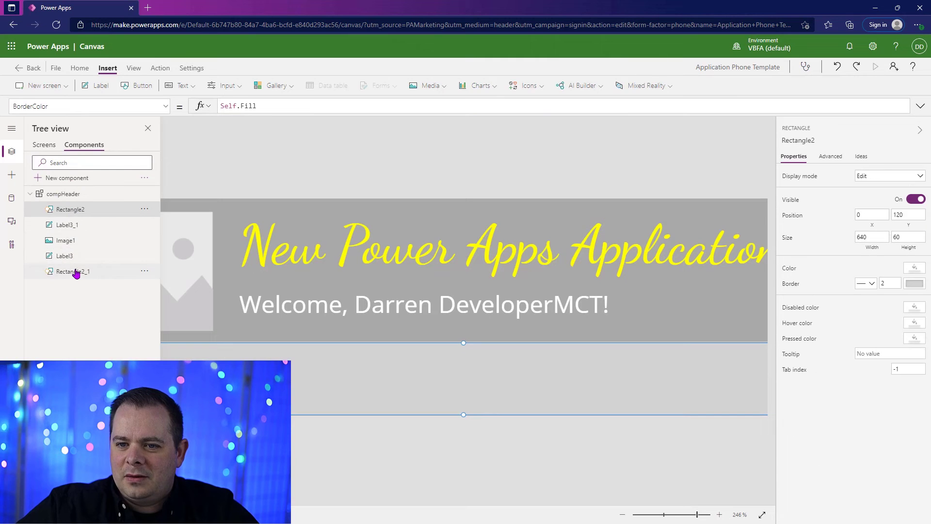
{"action": "left_click", "coordinate": [74, 272], "text": "ctrl"}
{"action": "double_click", "coordinate": [891, 283]}
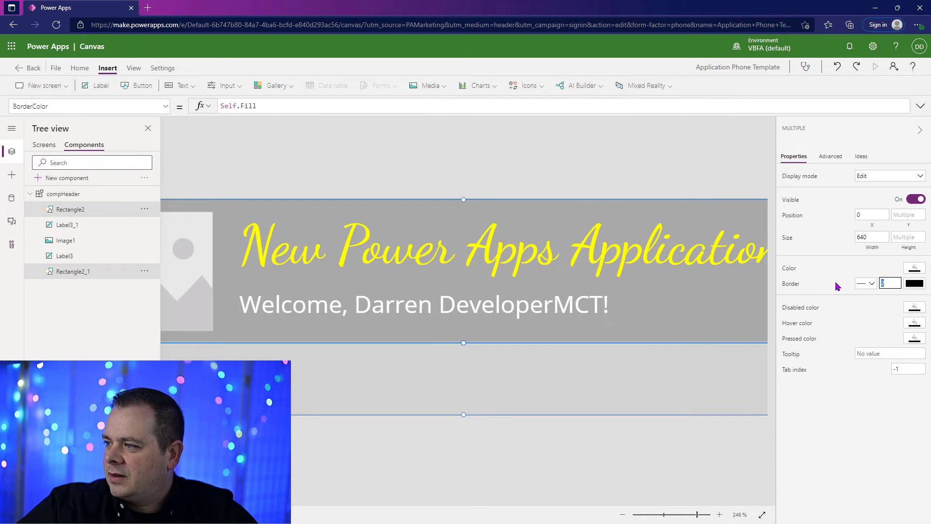
{"action": "type", "text": "0"}
{"action": "left_click", "coordinate": [44, 145]}
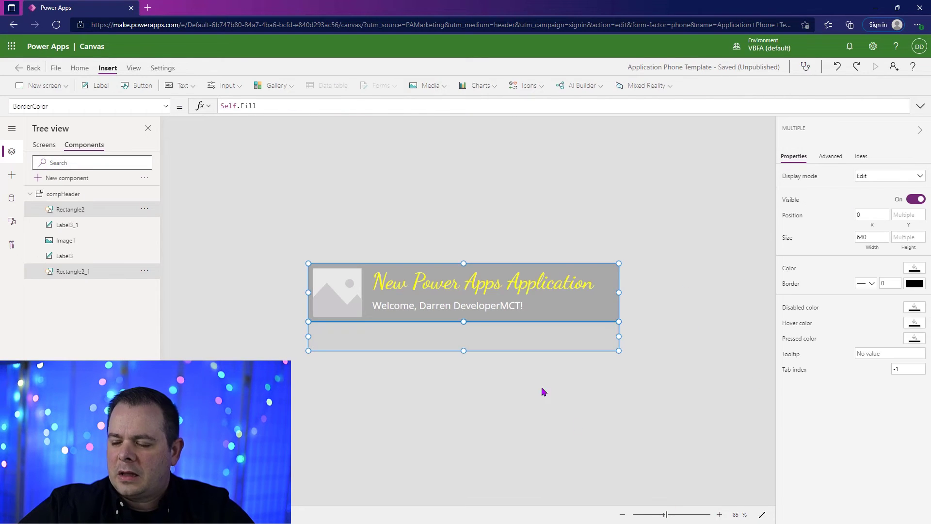
Add a text label to the header's lower strip at X 127, Y 120, sized 512 by 60 and aligned with the labels above
{"action": "left_click", "coordinate": [543, 389]}
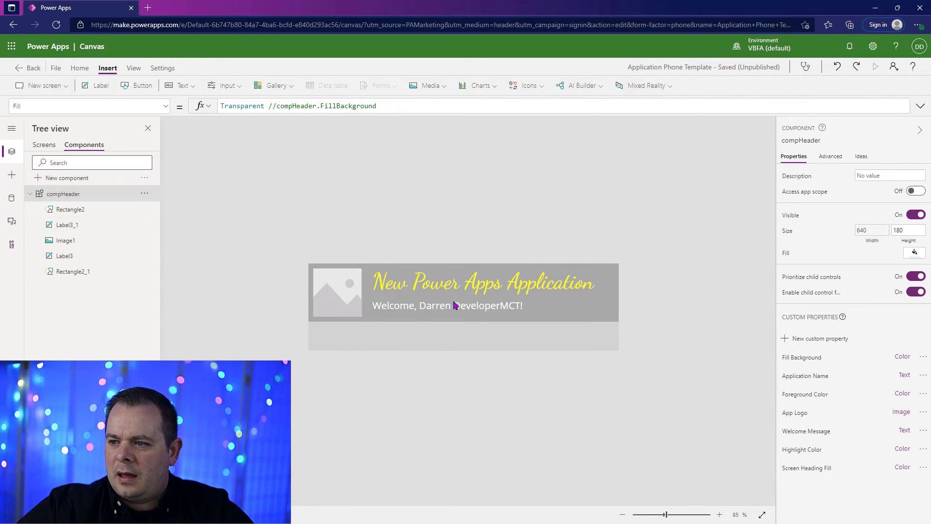
{"action": "left_click_drag", "start_coordinate": [499, 300], "coordinate": [486, 321]}
{"action": "left_click_drag", "start_coordinate": [357, 335], "coordinate": [375, 336]}
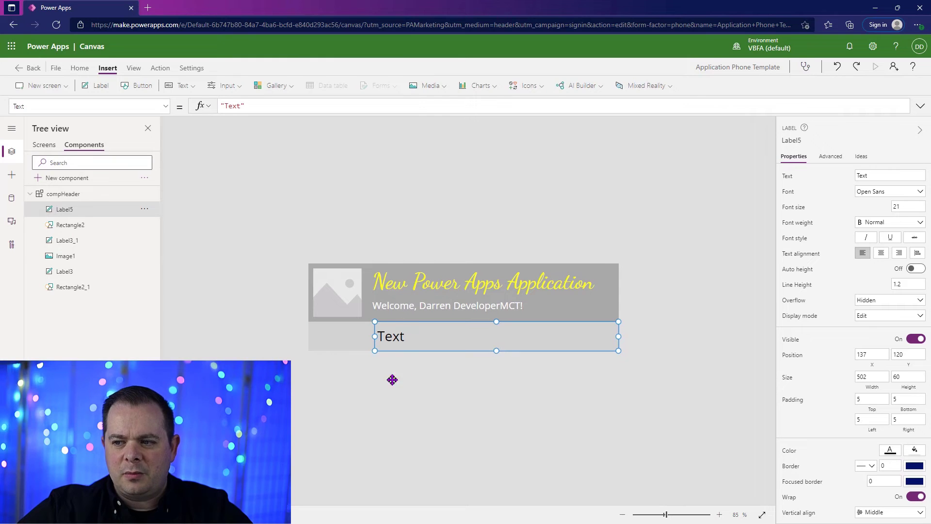
{"action": "left_click", "coordinate": [907, 206]}
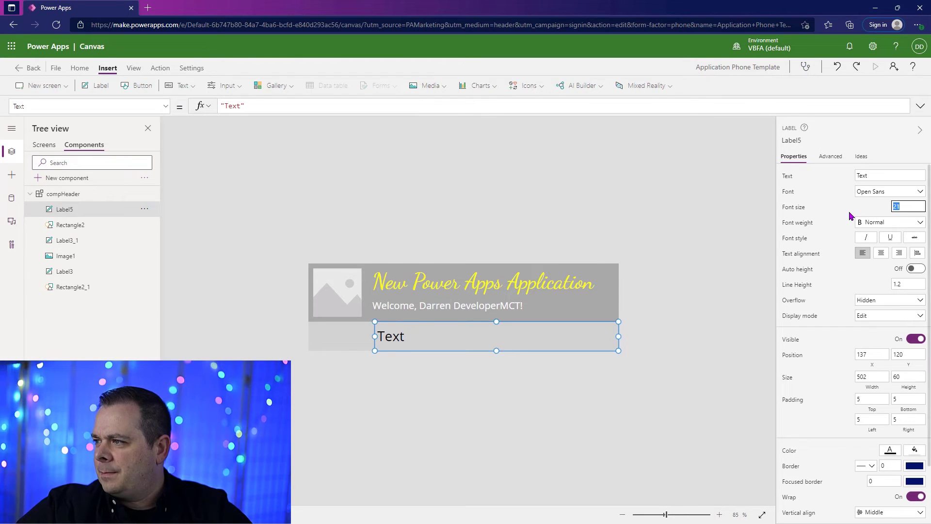
{"action": "left_click", "coordinate": [425, 305]}
{"action": "left_click", "coordinate": [413, 340]}
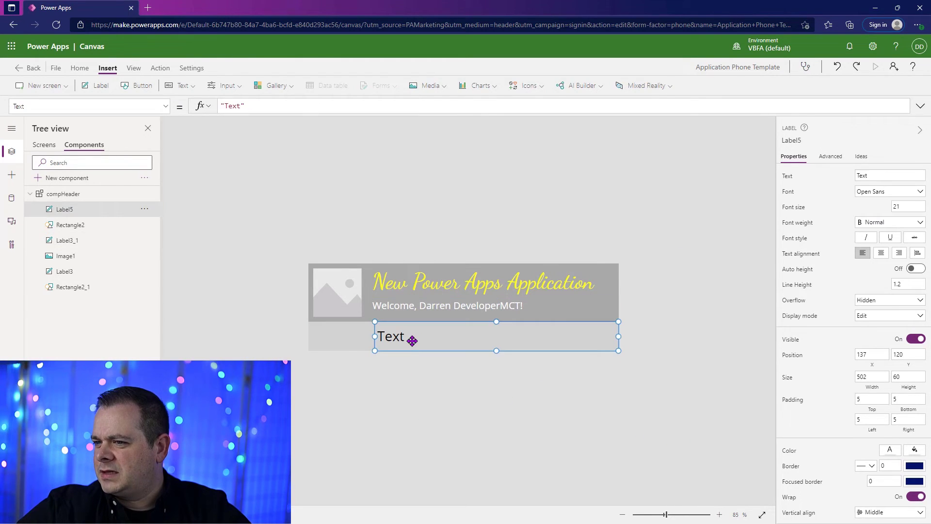
{"action": "left_click_drag", "start_coordinate": [372, 336], "coordinate": [367, 336]}
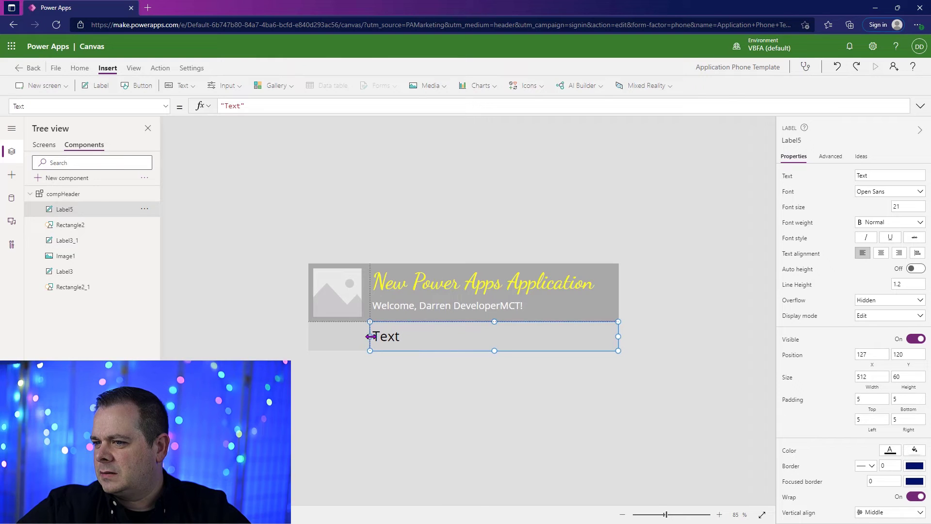
Set the new label's font size to 17
{"action": "left_click", "coordinate": [907, 206]}
{"action": "type", "text": "17"}
{"action": "left_click", "coordinate": [563, 434]}
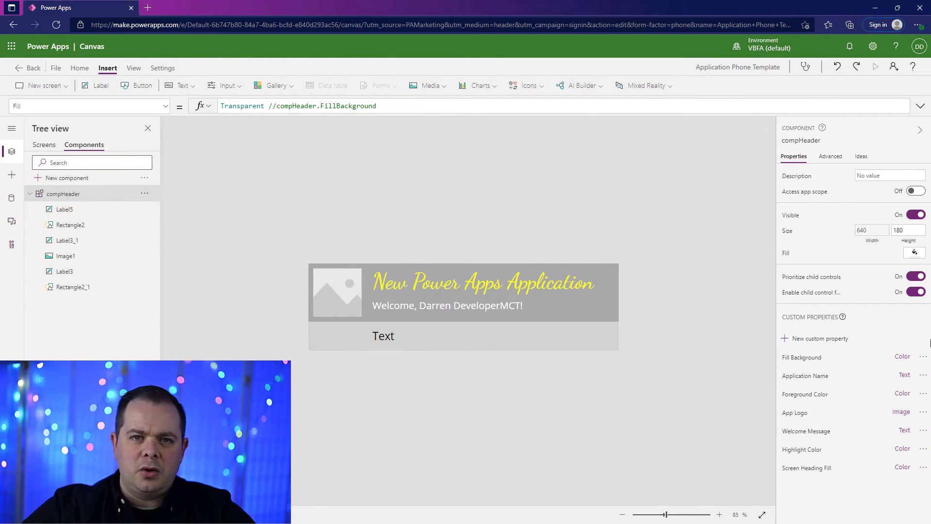
Create a custom input property of data type Text named Screen Name on compHeader
{"action": "left_click", "coordinate": [810, 339]}
{"action": "type", "text": "Screen Name"}
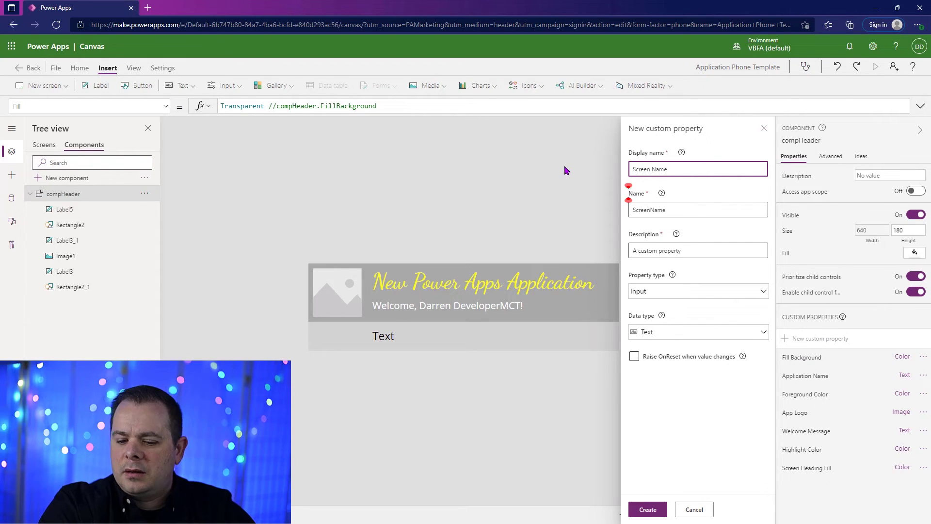
{"action": "left_click", "coordinate": [648, 509]}
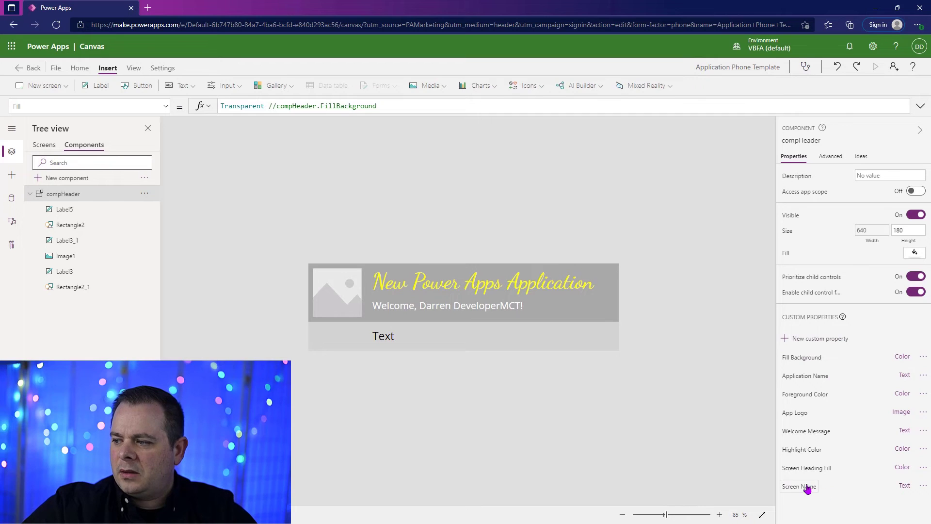
Set the default formula of compHeader's Screen Name property to App.ActiveScreen.Name
{"action": "left_click", "coordinate": [808, 488]}
{"action": "left_click_drag", "start_coordinate": [248, 106], "coordinate": [199, 112]}
{"action": "type", "text": "A"}
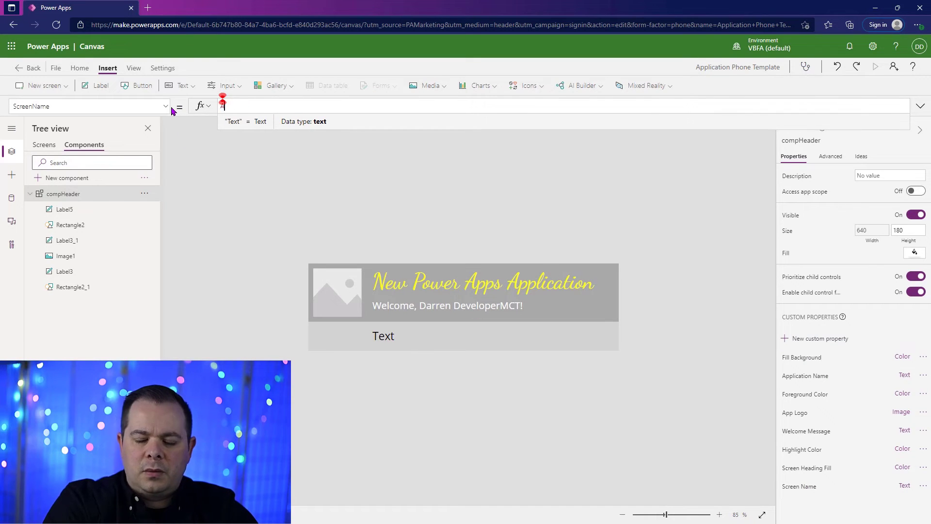
{"action": "type", "text": "pp."}
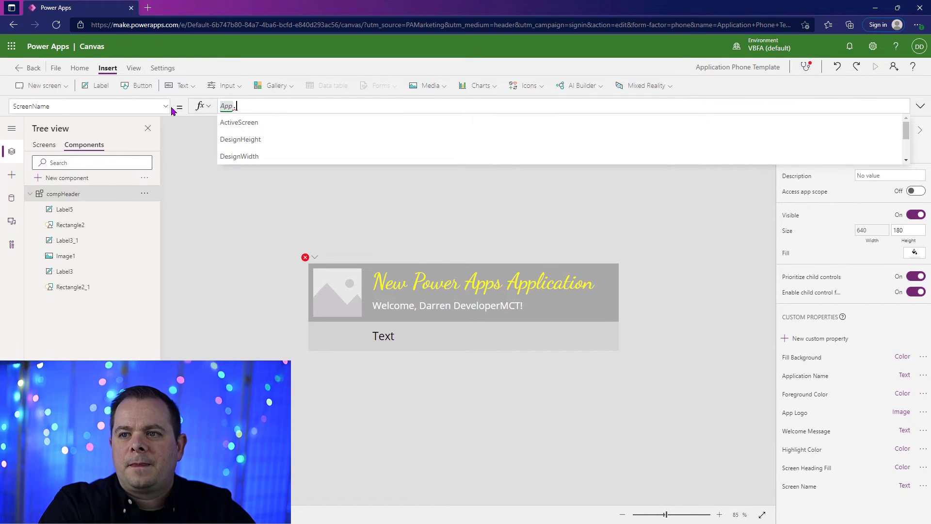
{"action": "key", "text": "Tab"}
{"action": "type", "text": "."}
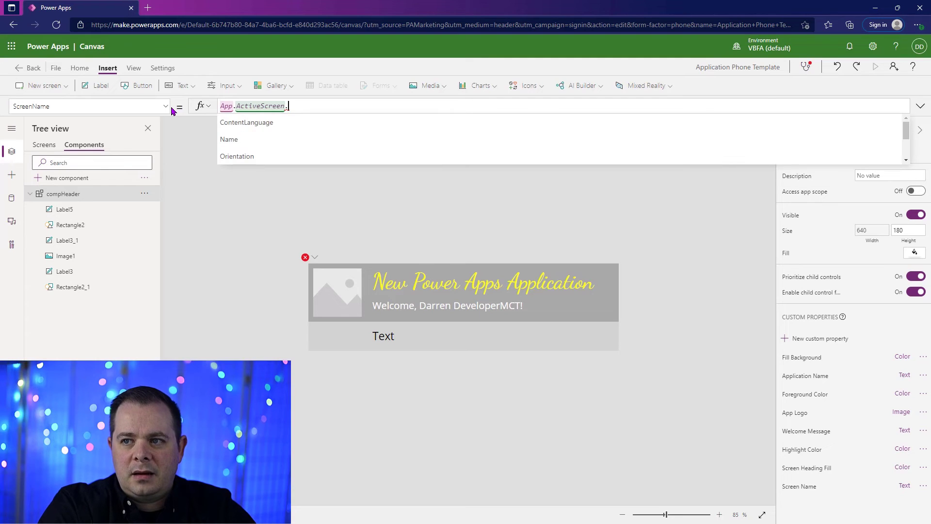
{"action": "type", "text": "N"}
{"action": "key", "text": "Tab"}
Wrap the Screen Name formula in If(IsBlank(App.ActiveScreen.Name), "SCREEN NAME HERE", ), leaving the else value empty
{"action": "key", "text": "Home"}
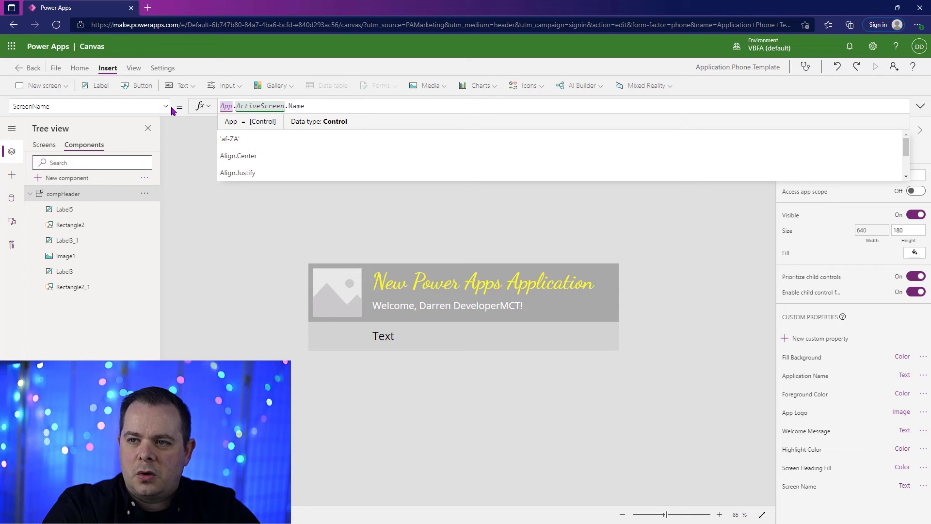
{"action": "type", "text": "If("}
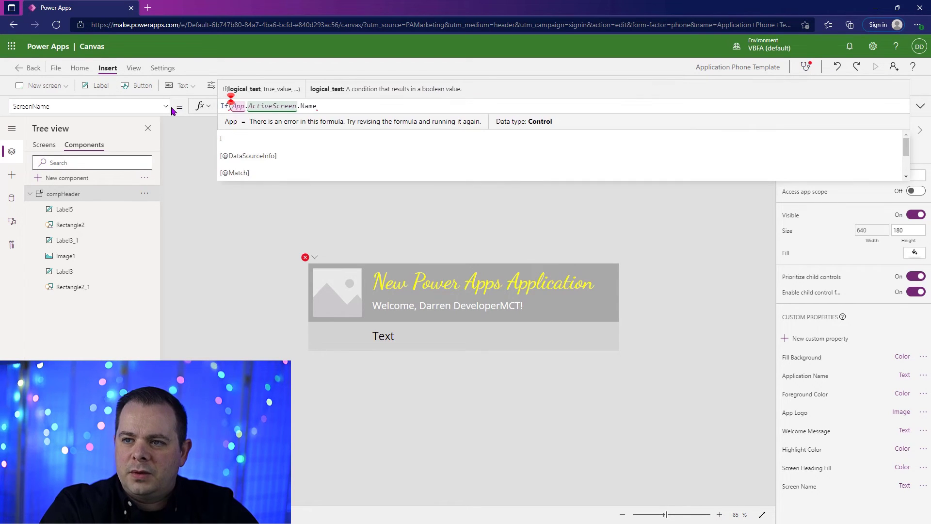
{"action": "type", "text": "IsBlank("}
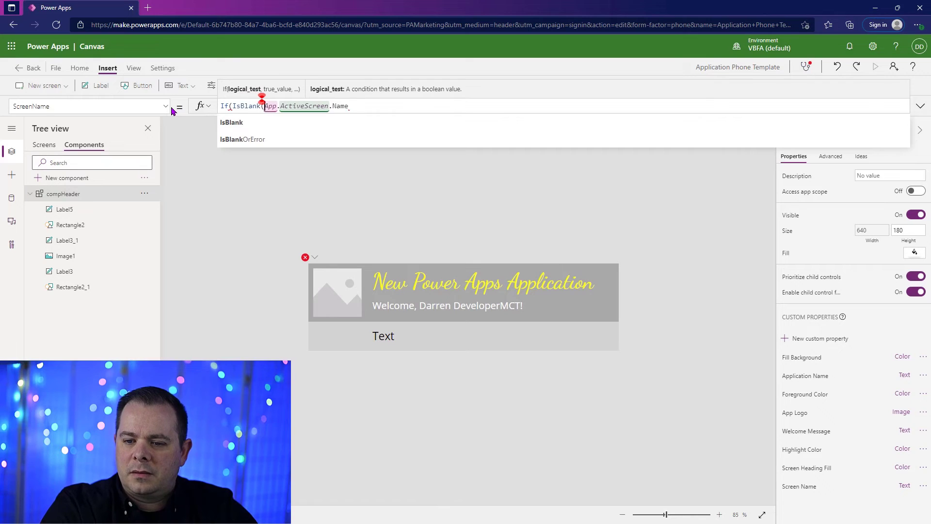
{"action": "key", "text": "End"}
{"action": "type", "text": "), \"\""}
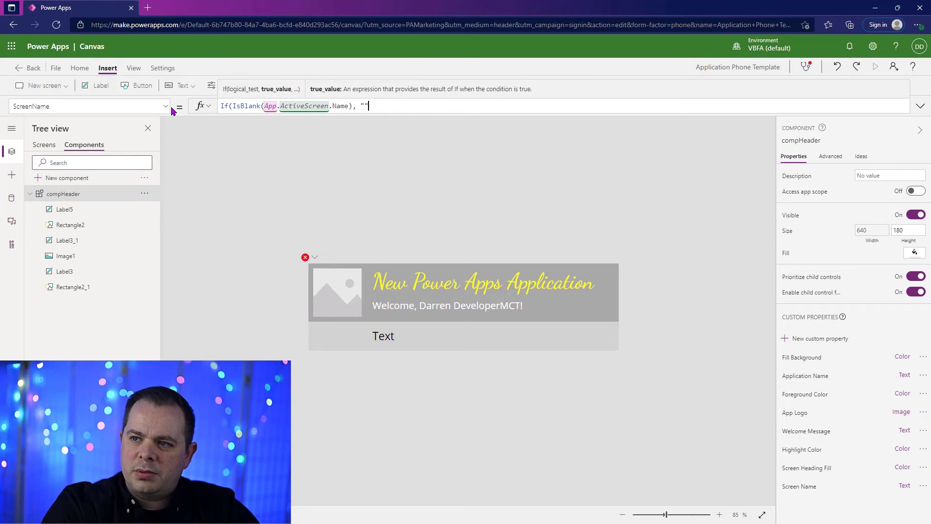
{"action": "type", "text": "S"}
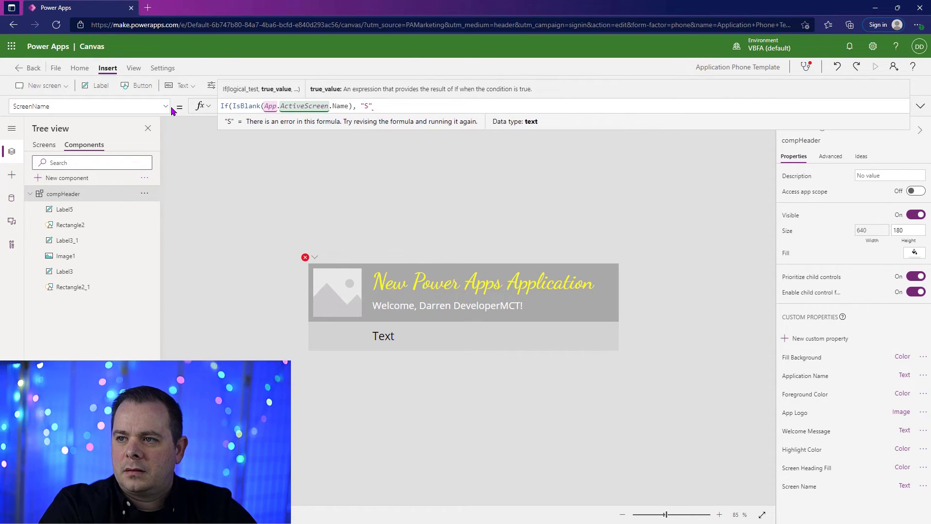
{"action": "type", "text": "CREEN NAME H"}
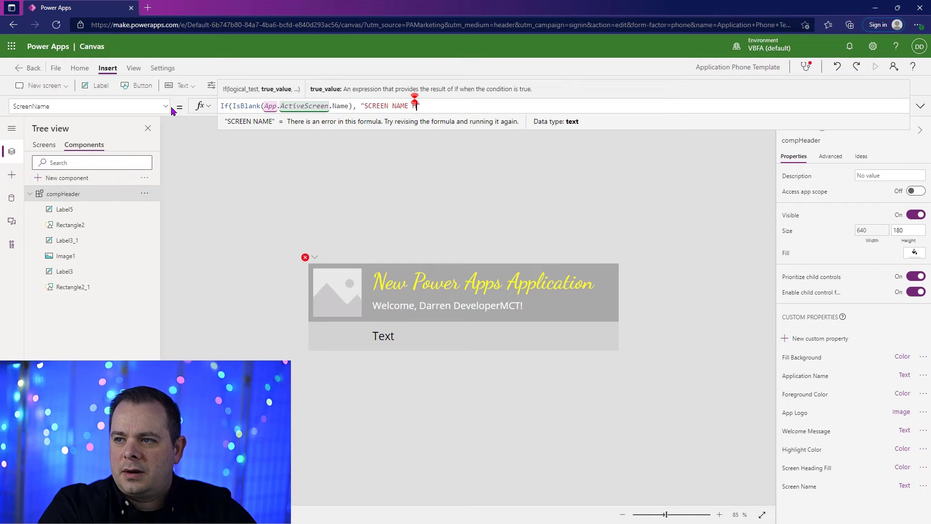
{"action": "type", "text": "ERE\", "}
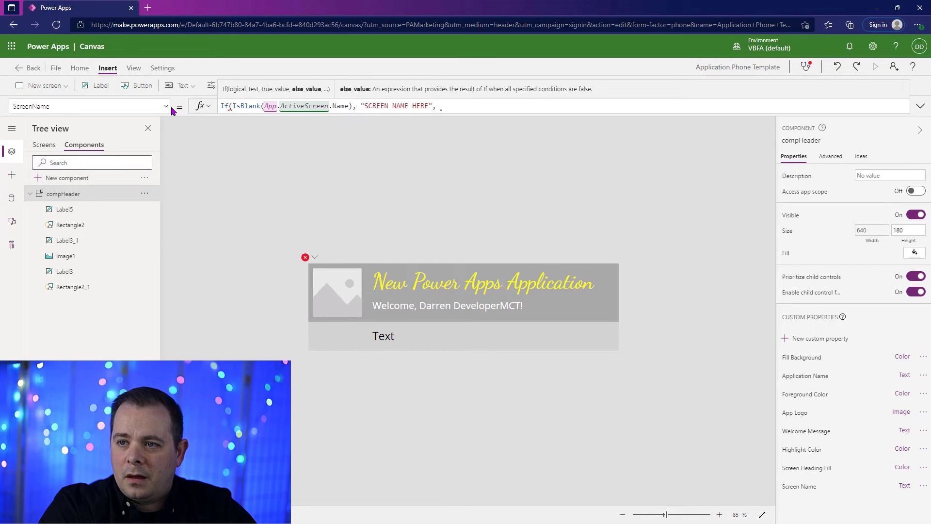
{"action": "type", "text": ")"}
Copy App.ActiveScreen.Name from the IsBlank test into the If function's else value
{"action": "key", "text": "Left"}
{"action": "key", "text": "Left"}
{"action": "key", "text": "Left"}
{"action": "key", "text": "Left"}
{"action": "key", "text": "Left"}
{"action": "key", "text": "Left"}
{"action": "key", "text": "Left"}
{"action": "key", "text": "Left"}
{"action": "key", "text": "Left"}
{"action": "key", "text": "Left"}
{"action": "key", "text": "Left"}
{"action": "key", "text": "Left"}
{"action": "key", "text": "Left"}
{"action": "key", "text": "Left"}
{"action": "key", "text": "Left"}
{"action": "key", "text": "Left"}
{"action": "key", "text": "Left"}
{"action": "key", "text": "Left"}
{"action": "key", "text": "Left"}
{"action": "key", "text": "Left"}
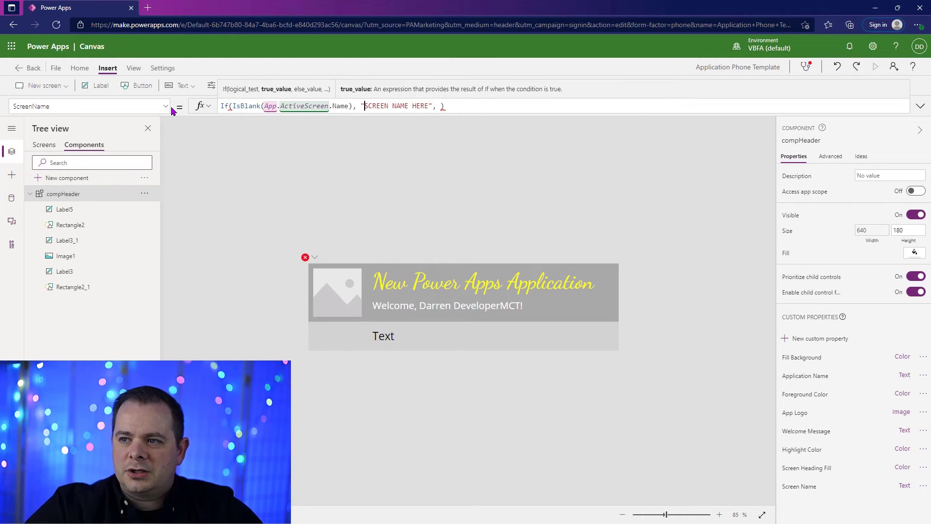
{"action": "key", "text": "ctrl+Left"}
{"action": "key", "text": "ctrl+Left"}
{"action": "key", "text": "ctrl+shift+Left"}
{"action": "key", "text": "ctrl+shift+Left"}
{"action": "key", "text": "ctrl+shift+Left"}
{"action": "key", "text": "ctrl+shift+Left"}
{"action": "key", "text": "ctrl+shift+Left"}
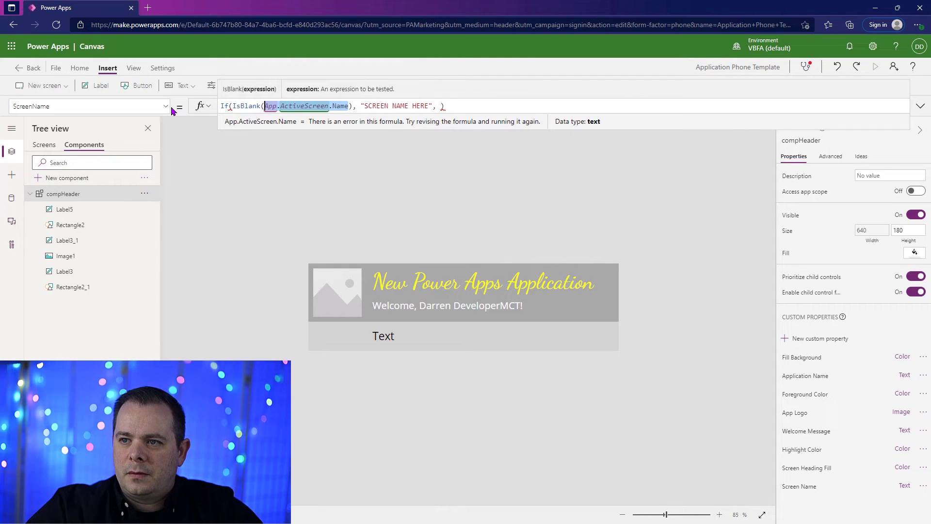
{"action": "key", "text": "ctrl+c"}
{"action": "key", "text": "End"}
{"action": "key", "text": "Left"}
{"action": "key", "text": "ctrl+v"}
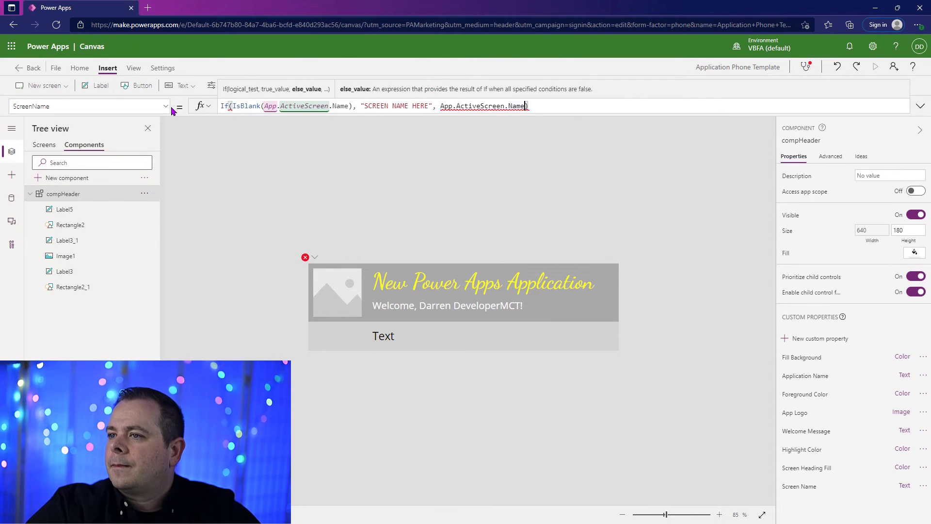
Set the Text formula of the label in the header's lower strip to compHeader.ScreenName
{"action": "left_click", "coordinate": [381, 336]}
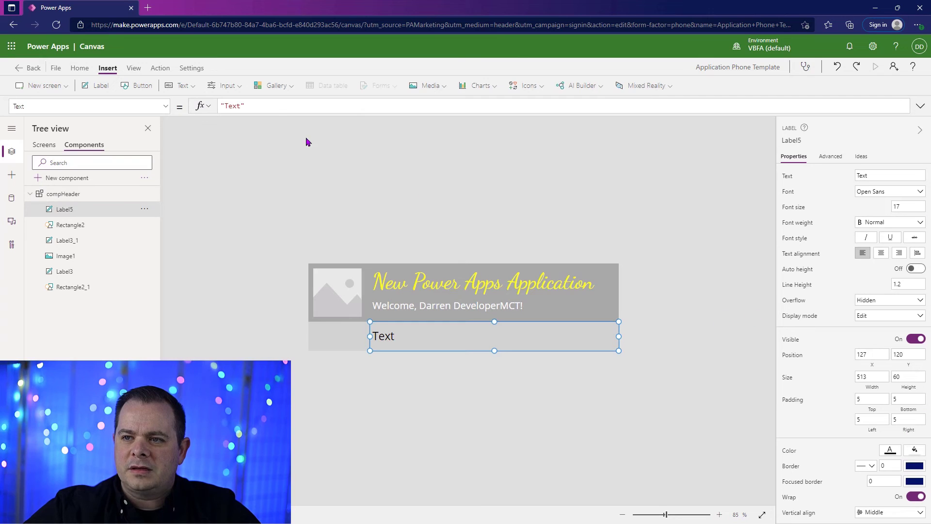
{"action": "left_click", "coordinate": [266, 107]}
{"action": "key", "text": "ctrl+a"}
{"action": "type", "text": "C"}
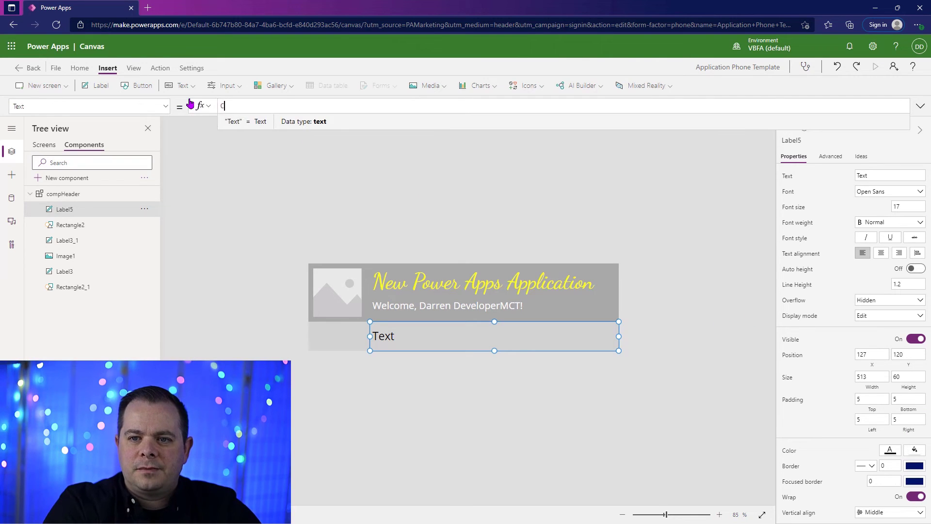
{"action": "type", "text": "OMPH"}
{"action": "key", "text": "Tab"}
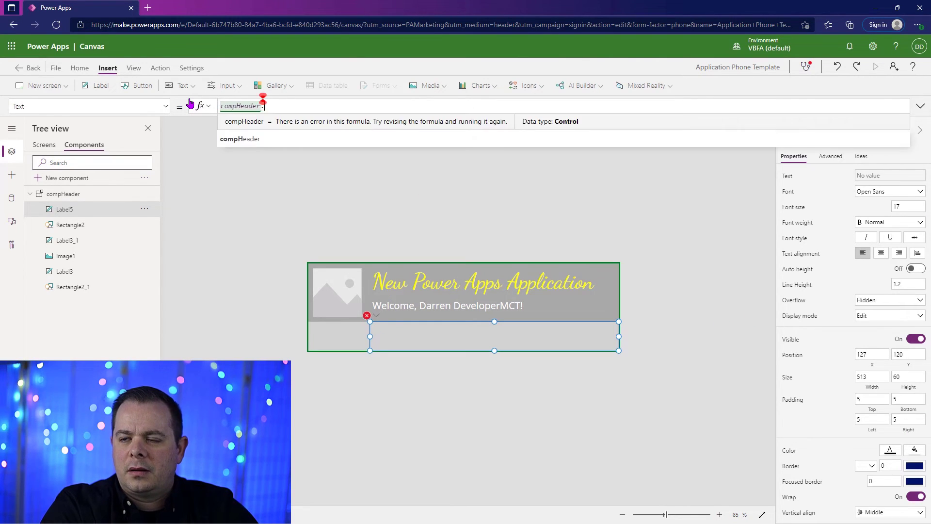
{"action": "type", "text": ".SC"}
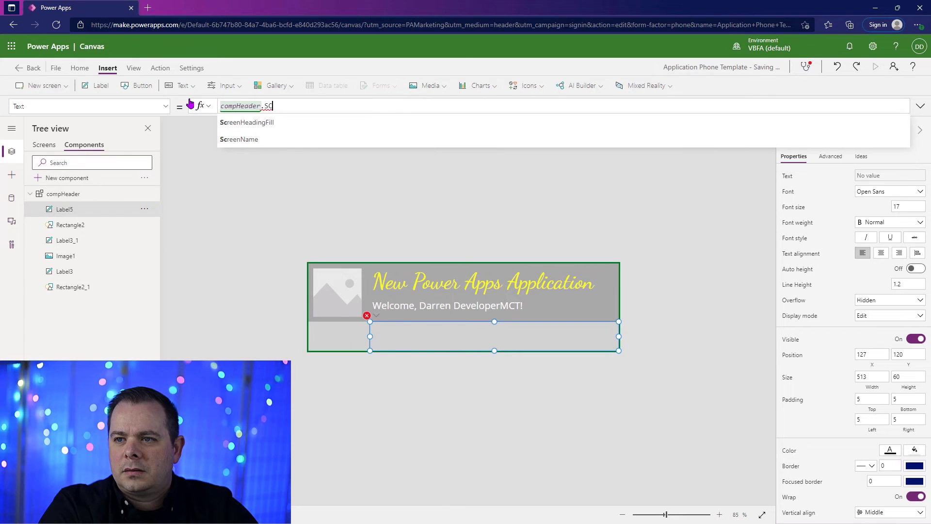
{"action": "left_click", "coordinate": [243, 140]}
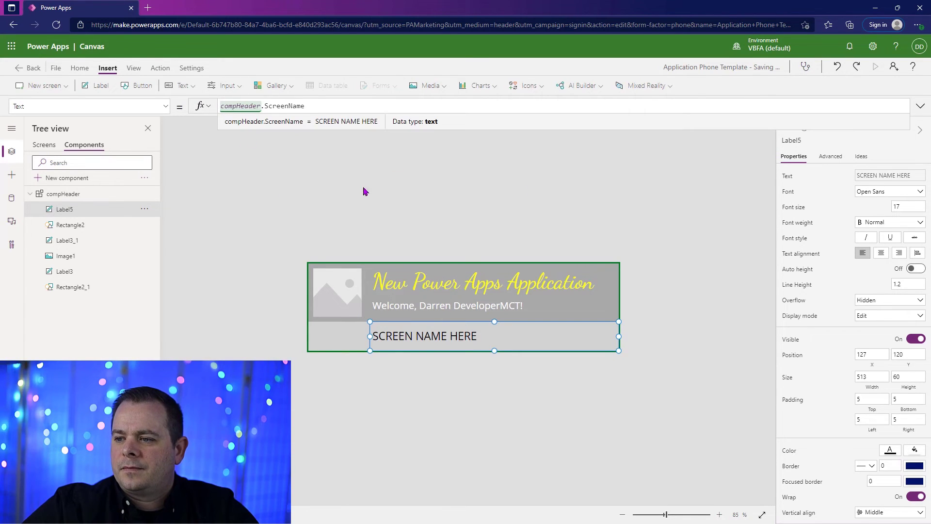
Rename NEW SCREEN to NEW SCREEN NEW SCREEN, and switch to CREATE THEME and back to check the header's screen name
{"action": "left_click", "coordinate": [44, 145]}
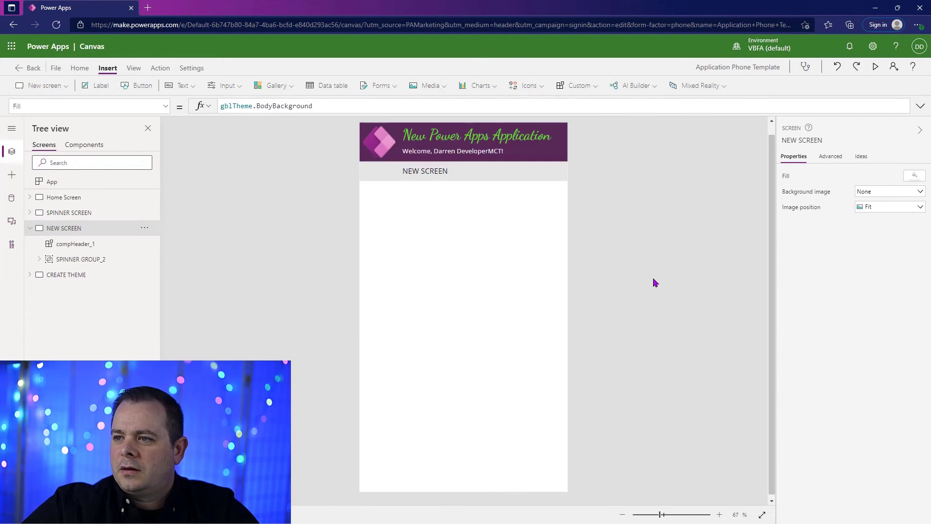
{"action": "left_click", "coordinate": [805, 140]}
{"action": "key", "text": "ctrl+c"}
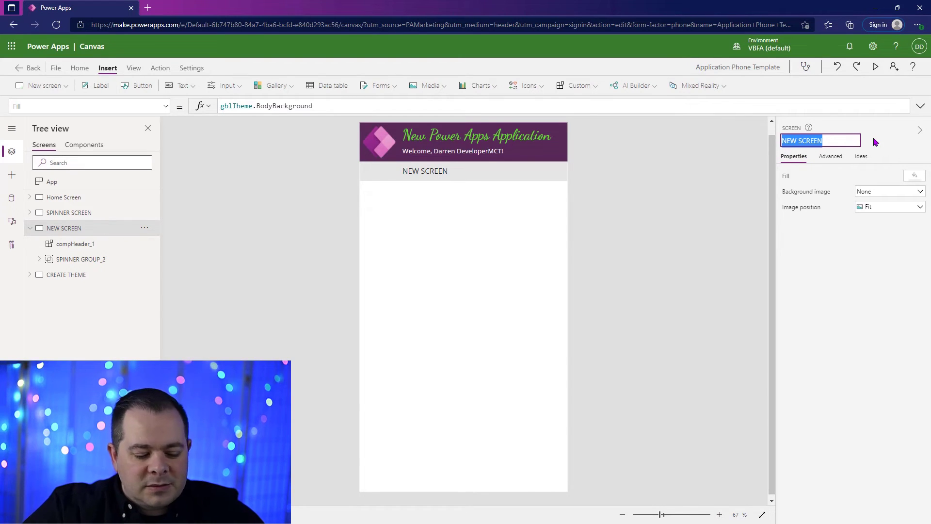
{"action": "key", "text": "End"}
{"action": "key", "text": "ctrl+v"}
{"action": "left_click_drag", "start_coordinate": [660, 514], "coordinate": [658, 516]}
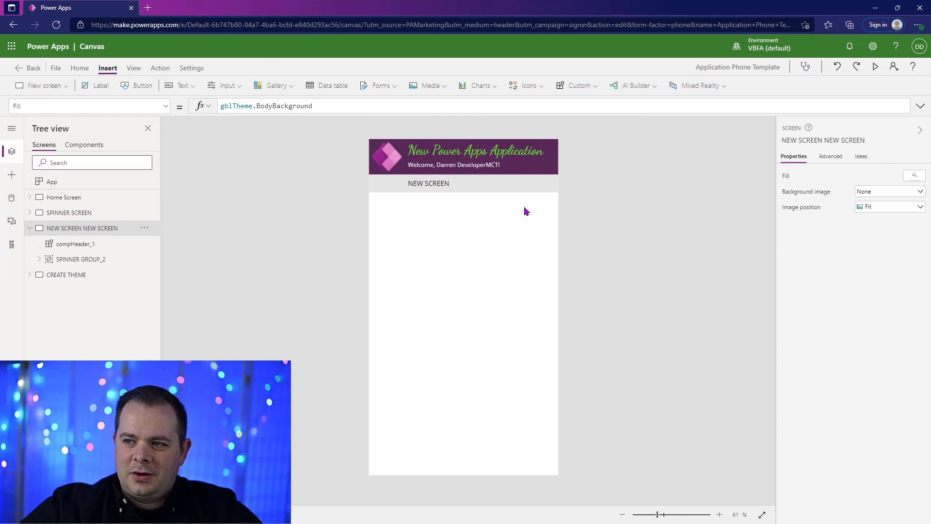
{"action": "left_click", "coordinate": [82, 276]}
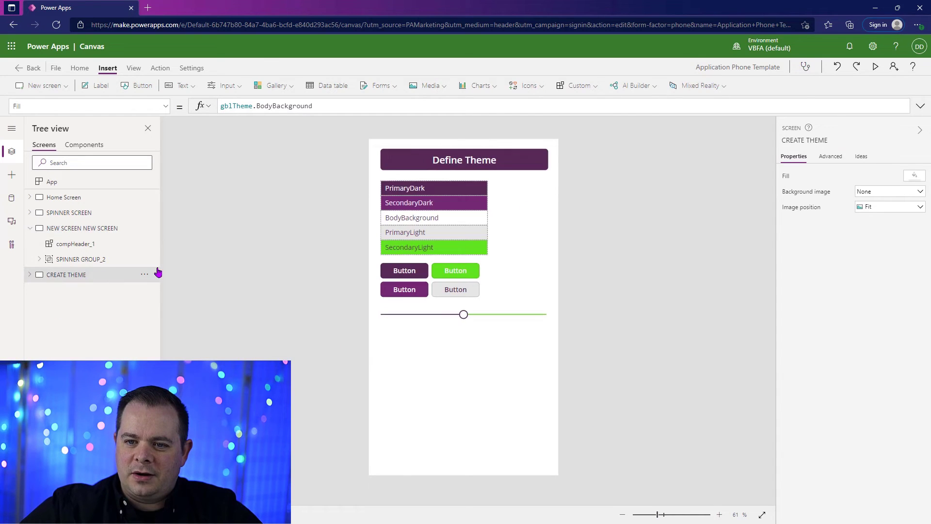
{"action": "left_click", "coordinate": [101, 229]}
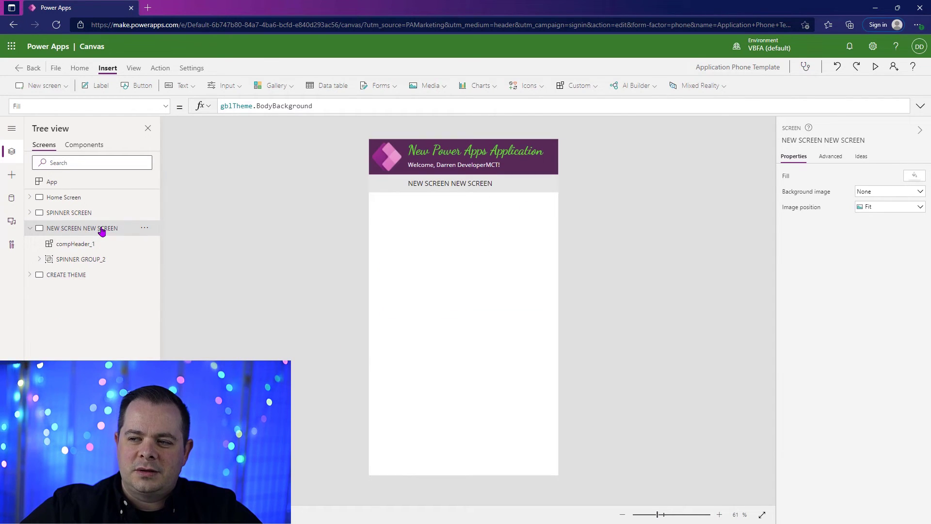
Inspect the PrimaryLight label on the CREATE THEME screen, and return to NEW SCREEN NEW SCREEN
{"action": "left_click", "coordinate": [454, 188]}
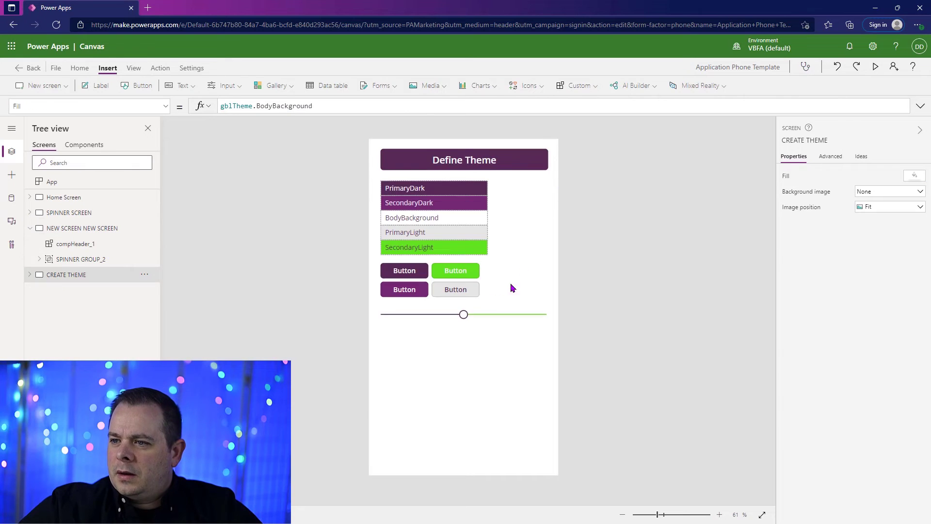
{"action": "left_click", "coordinate": [395, 237]}
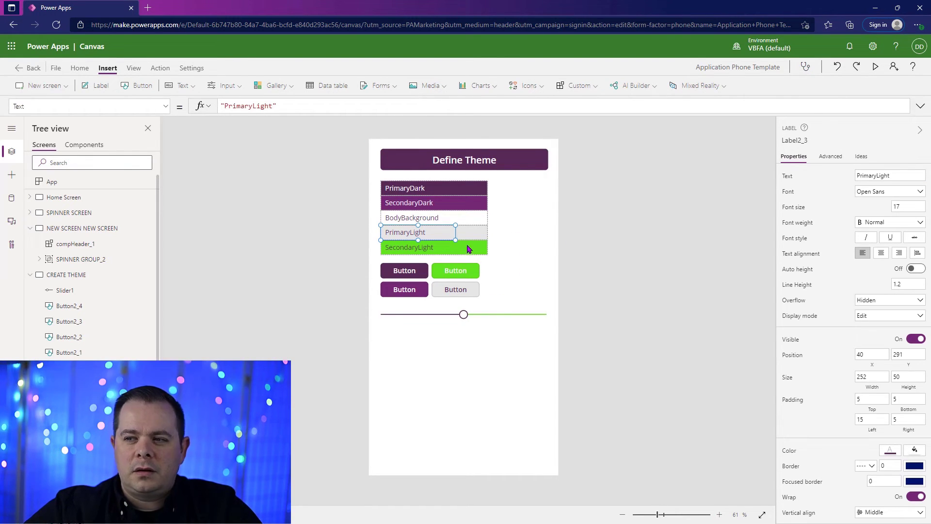
{"action": "left_click", "coordinate": [115, 240]}
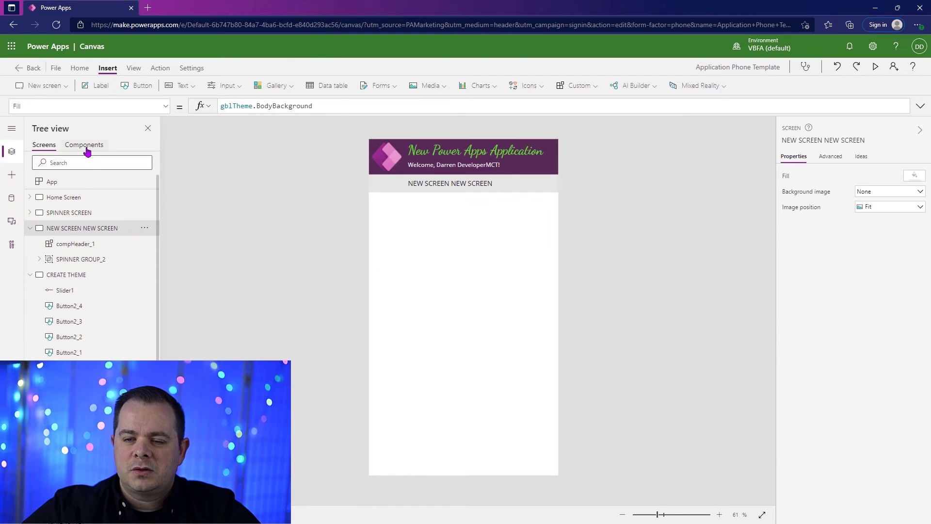
Create a custom input property of data type Color named Screen Heading Foreground Color on compHeader, and select its default formula
{"action": "left_click", "coordinate": [84, 145]}
{"action": "left_click", "coordinate": [600, 364]}
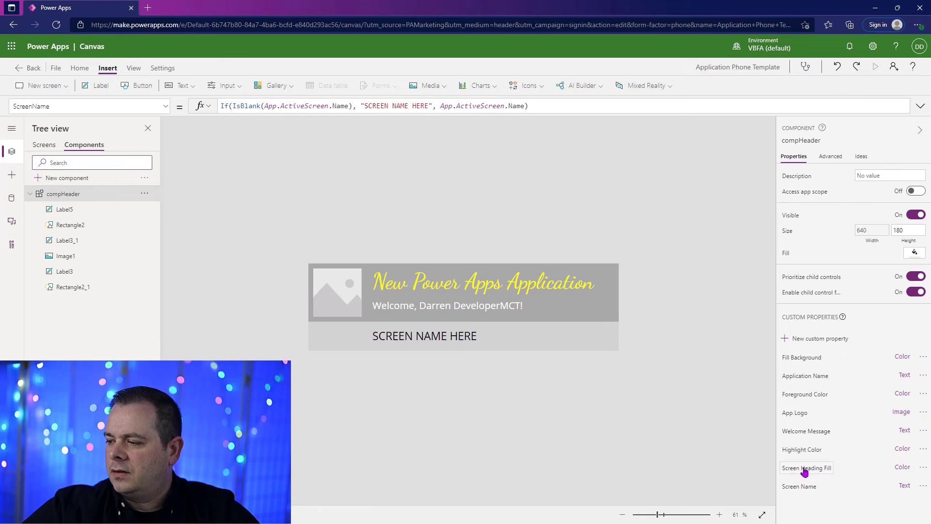
{"action": "left_click", "coordinate": [820, 338]}
{"action": "type", "text": "Screen H"}
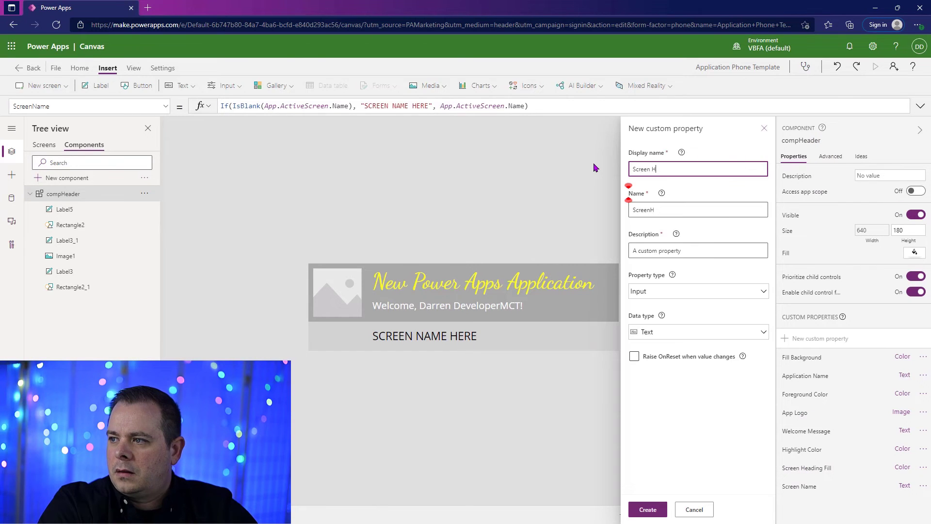
{"action": "type", "text": "eading Fo"}
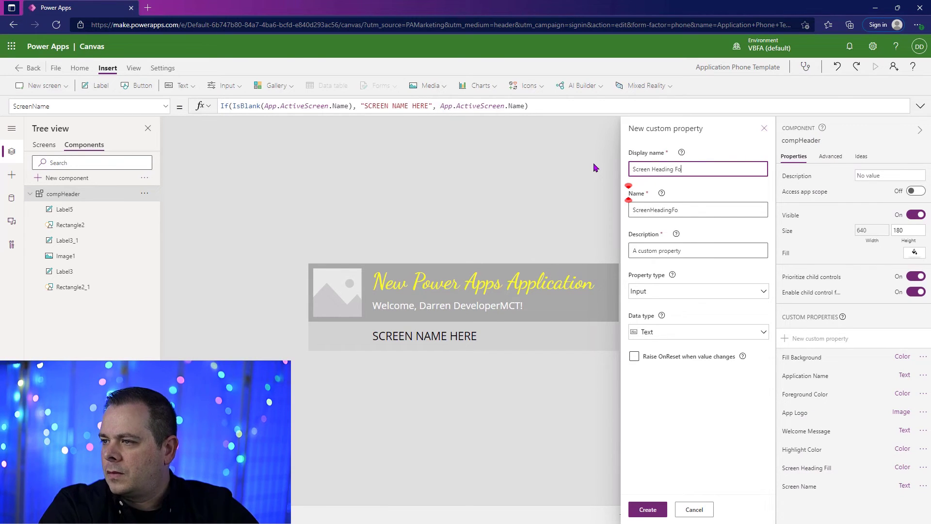
{"action": "type", "text": "reground Color"}
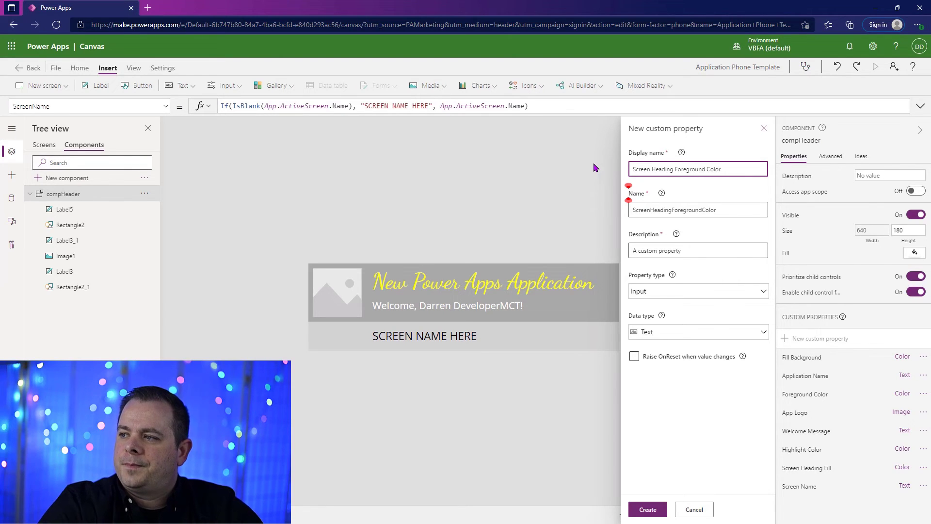
{"action": "left_click", "coordinate": [699, 332]}
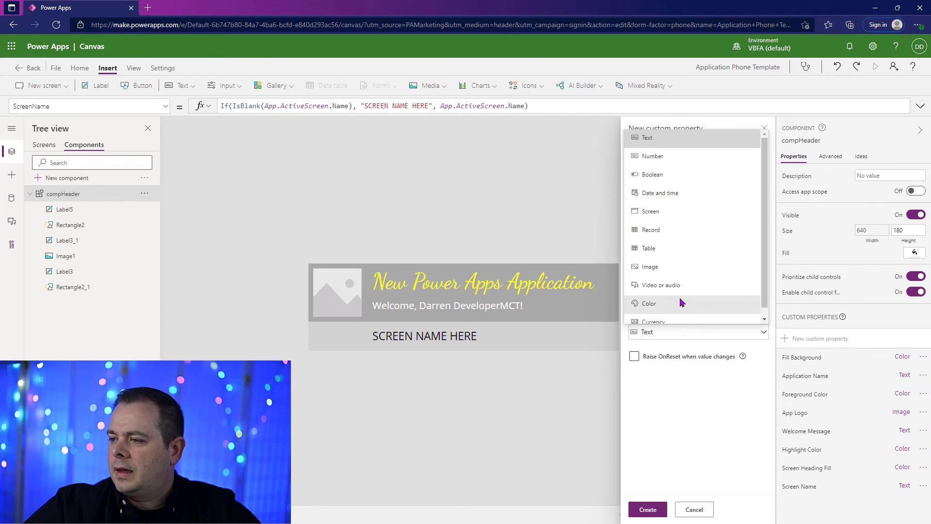
{"action": "left_click", "coordinate": [680, 298]}
{"action": "left_click", "coordinate": [648, 510]}
{"action": "left_click_drag", "start_coordinate": [275, 106], "coordinate": [164, 100]}
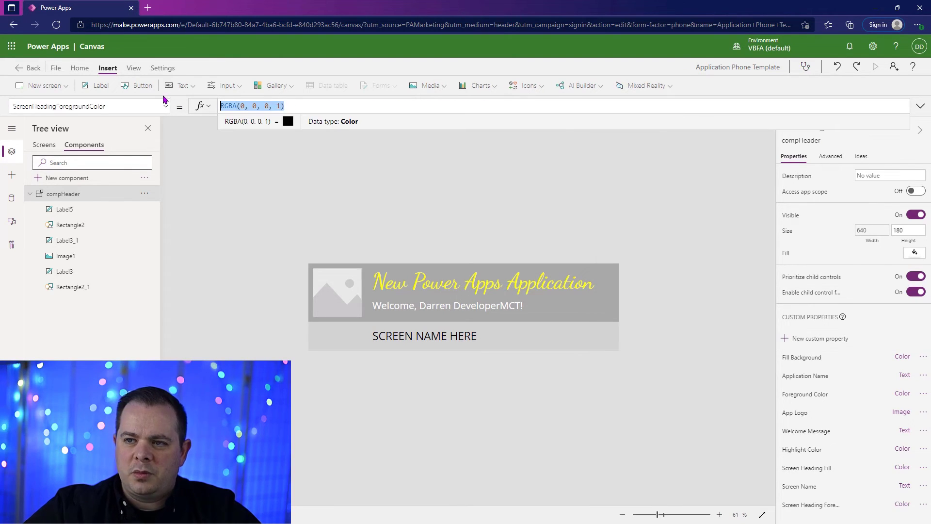
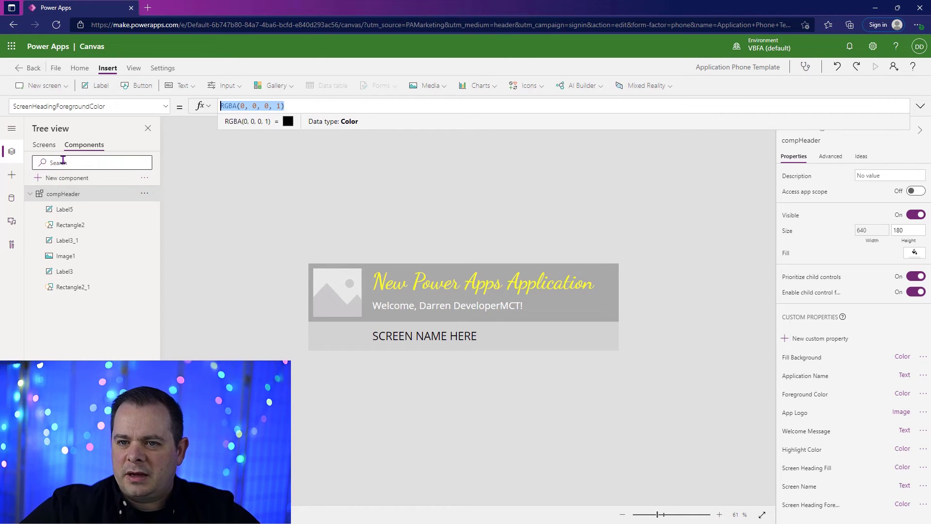
Set the Color formula of the screen name label in compHeader's lower strip to compHeader.ScreenHeadingForegroundColor
{"action": "left_click", "coordinate": [418, 337]}
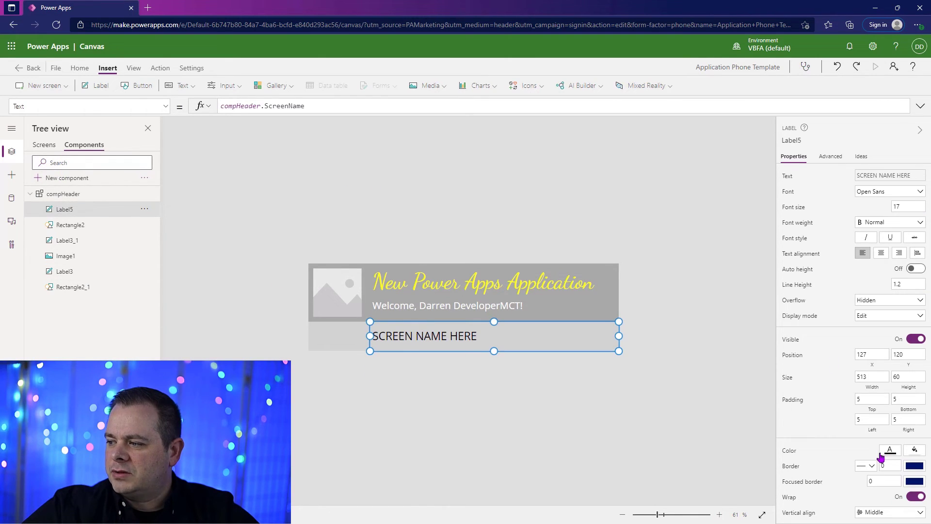
{"action": "left_click", "coordinate": [790, 451]}
{"action": "left_click_drag", "start_coordinate": [285, 106], "coordinate": [180, 107]}
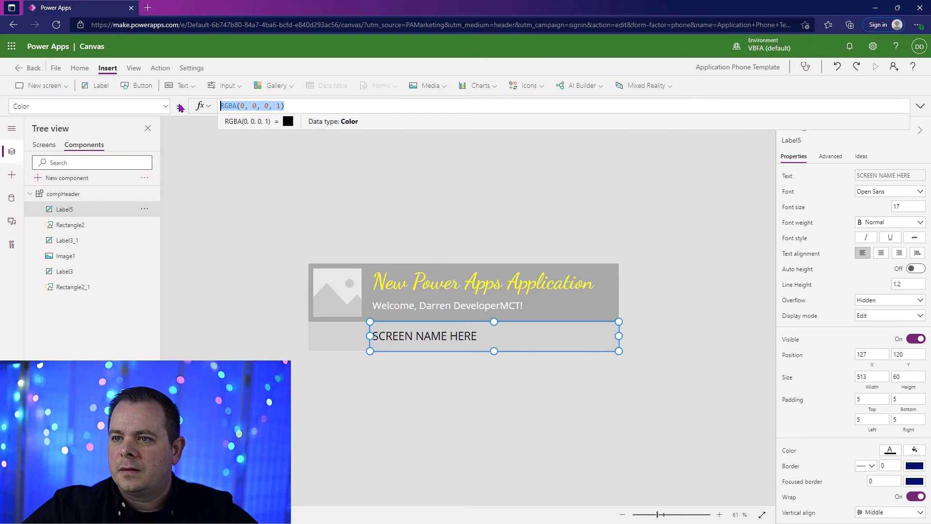
{"action": "type", "text": "compH"}
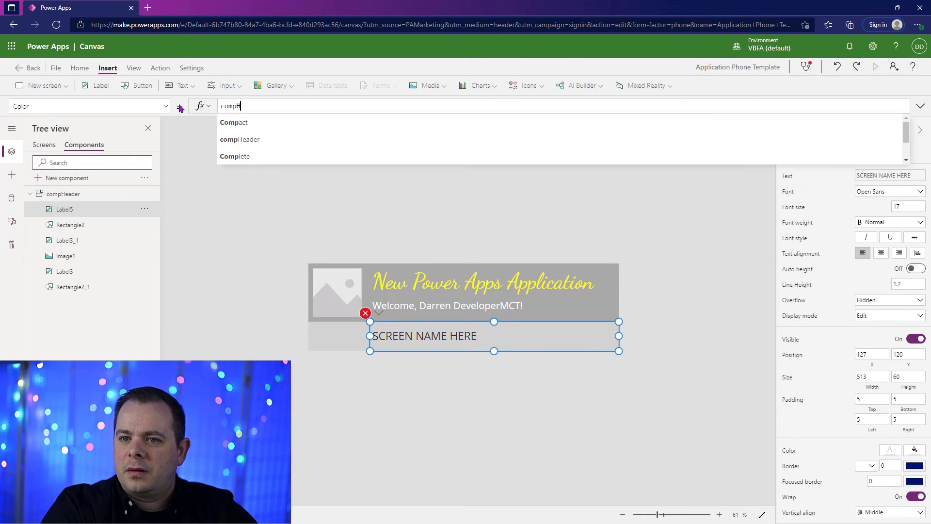
{"action": "type", "text": "eader.scr"}
{"action": "left_click", "coordinate": [309, 141]}
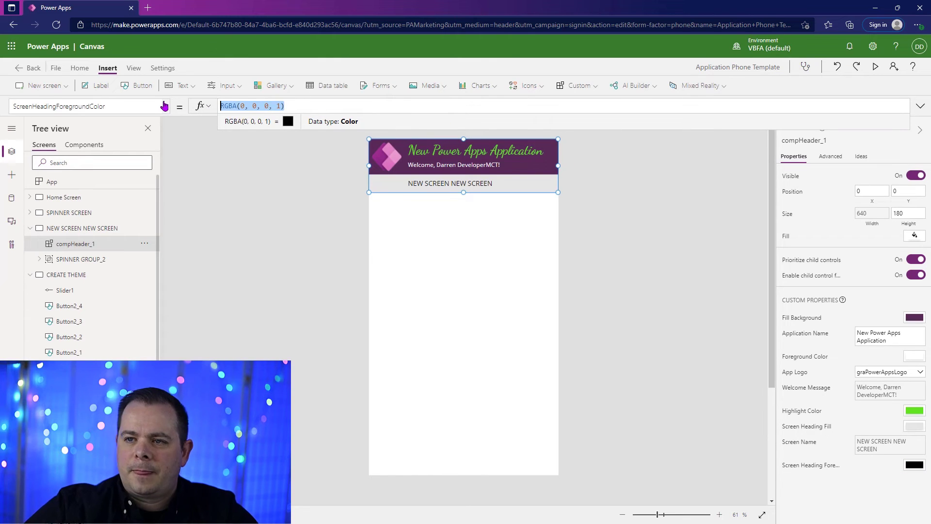
Set the Screen Heading Foreground Color of compHeader_1 on NEW SCREEN NEW SCREEN to gblTheme.PrimaryLightForecolor, and inspect the heading text up close
{"action": "type", "text": "gbl"}
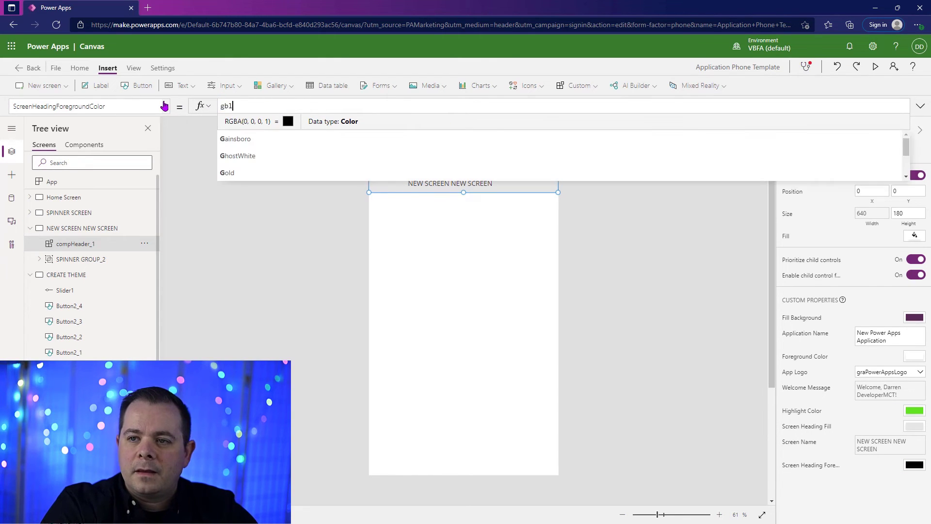
{"action": "type", "text": "Theme.Primar"}
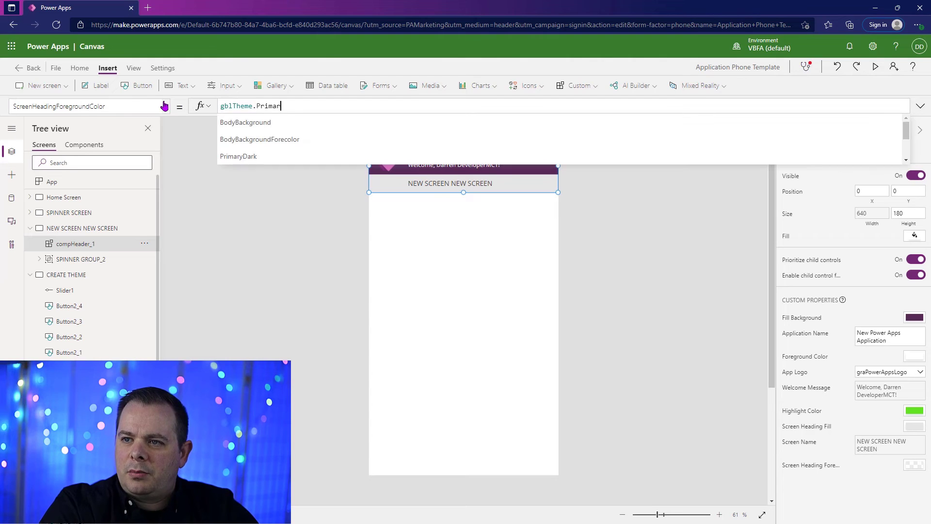
{"action": "type", "text": "yLigh"}
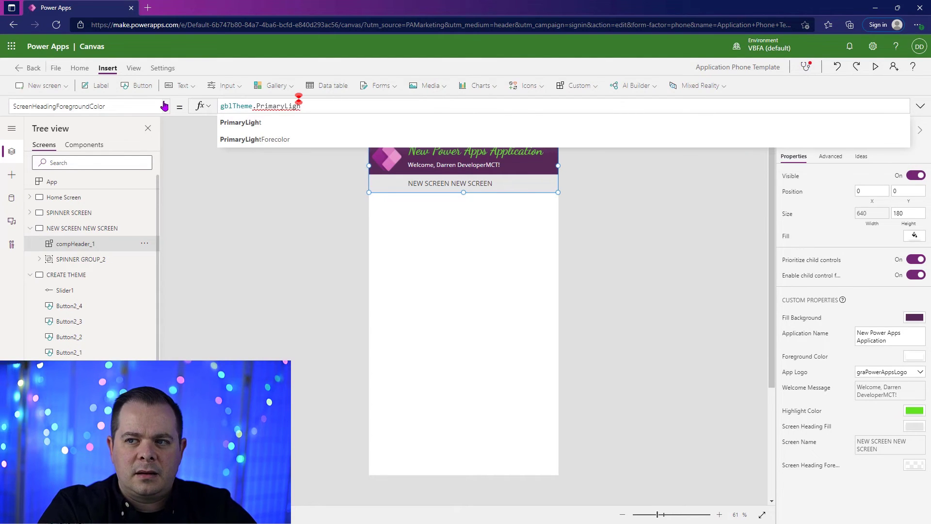
{"action": "left_click", "coordinate": [277, 139]}
{"action": "left_click", "coordinate": [638, 244]}
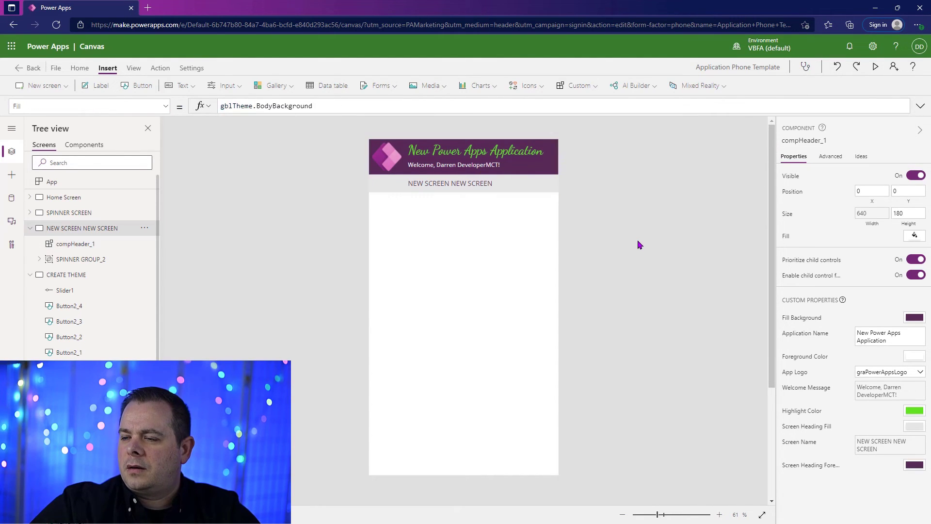
{"action": "left_click_drag", "start_coordinate": [668, 519], "coordinate": [743, 313]}
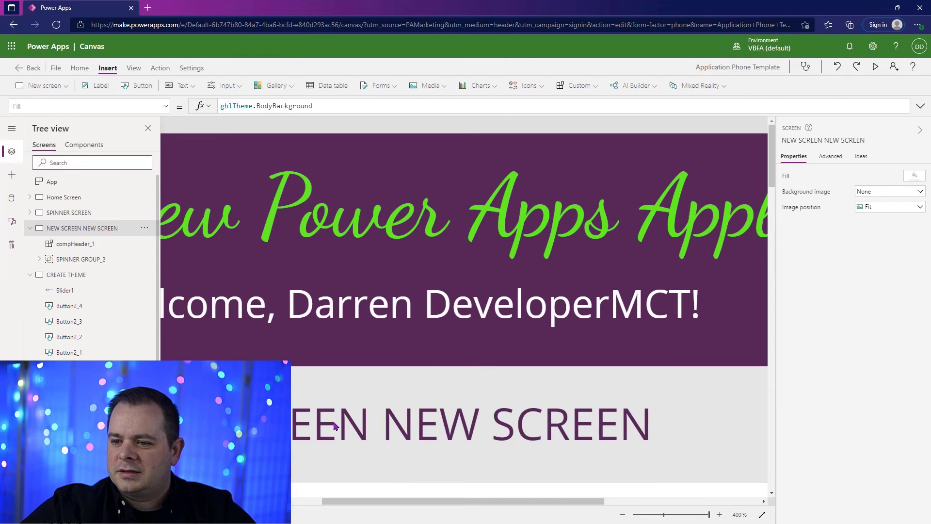
{"action": "left_click", "coordinate": [680, 462]}
{"action": "left_click_drag", "start_coordinate": [673, 513], "coordinate": [668, 515]}
{"action": "left_click", "coordinate": [687, 280]}
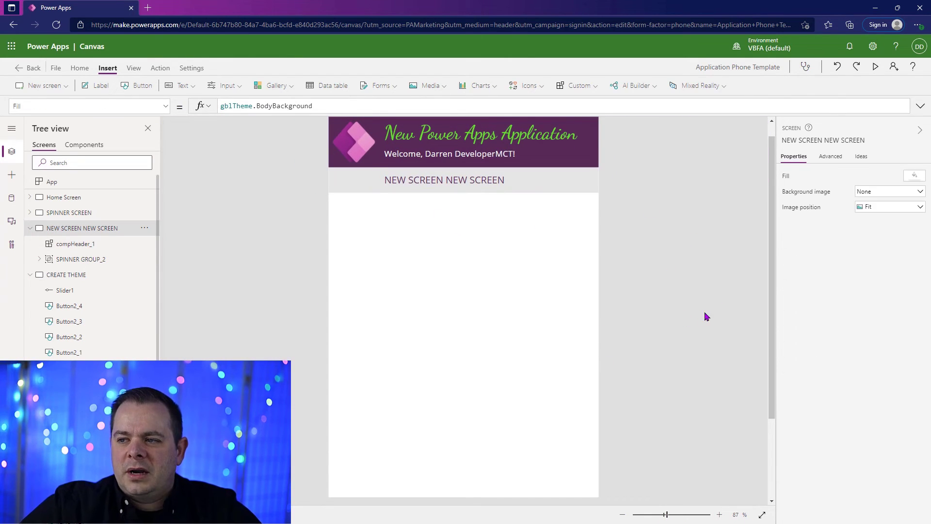
{"action": "scroll", "coordinate": [772, 230], "scroll_direction": "up", "scroll_amount": 1}
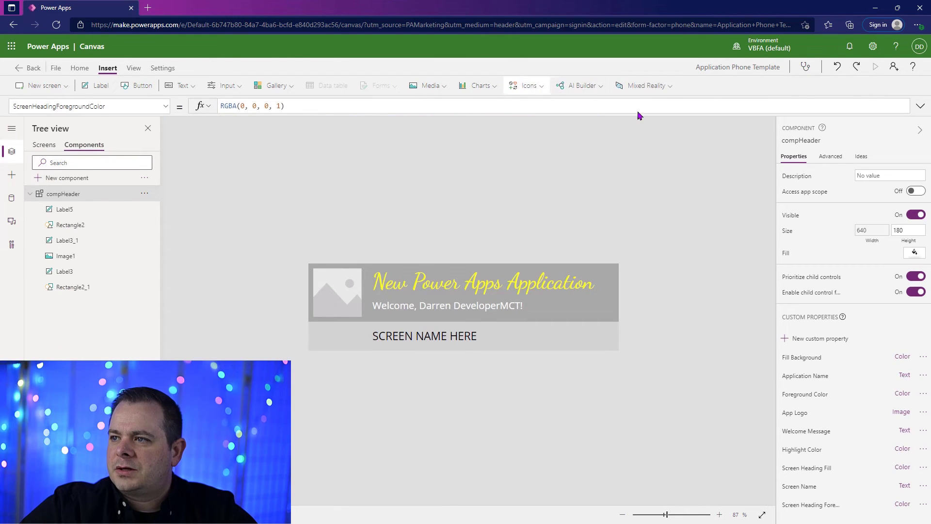
Insert an icon into compHeader, place it below the logo at X 28, Y 120, and change its type to Back
{"action": "left_click", "coordinate": [527, 85]}
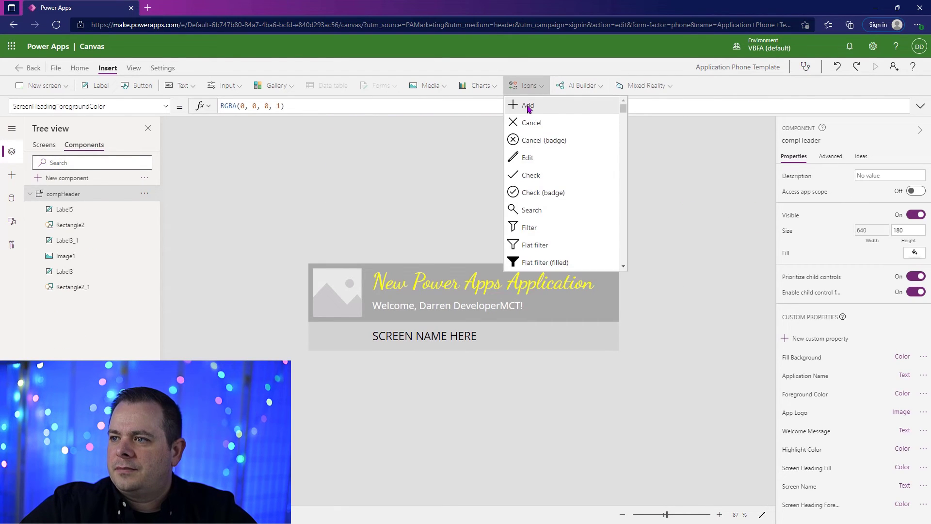
{"action": "left_click", "coordinate": [558, 106]}
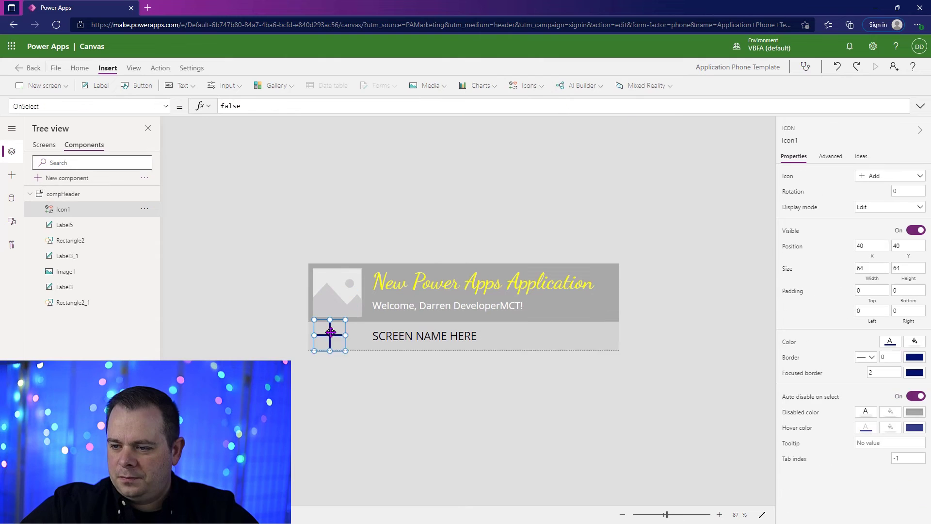
{"action": "left_click_drag", "start_coordinate": [331, 335], "coordinate": [339, 344]}
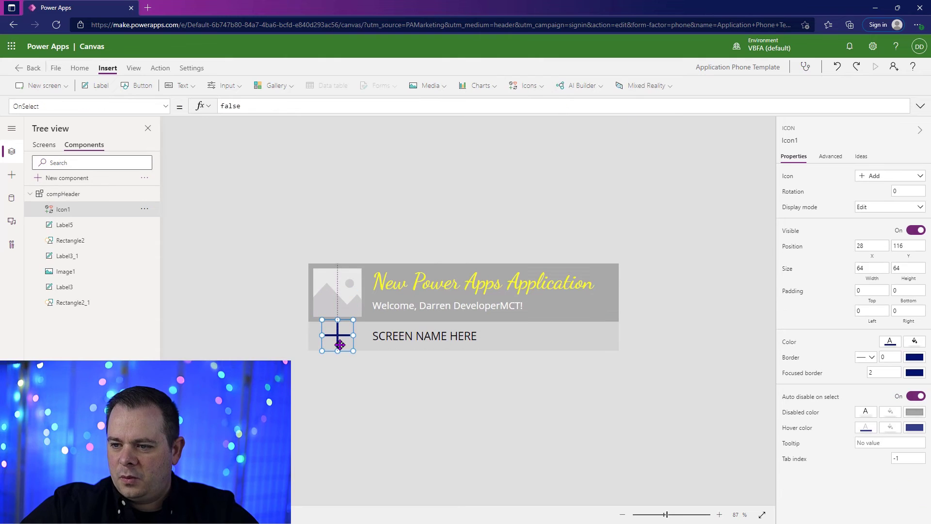
{"action": "left_click", "coordinate": [876, 176]}
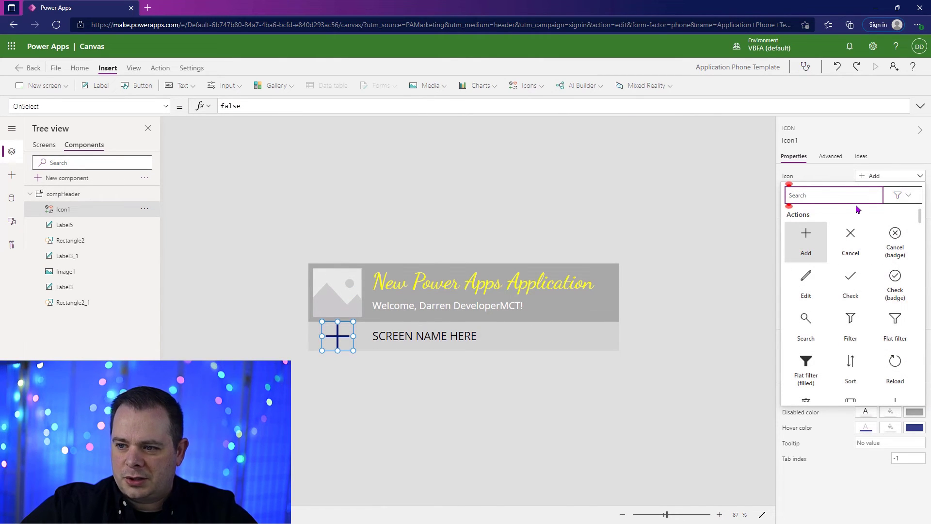
{"action": "type", "text": "back"}
{"action": "key", "text": "Return"}
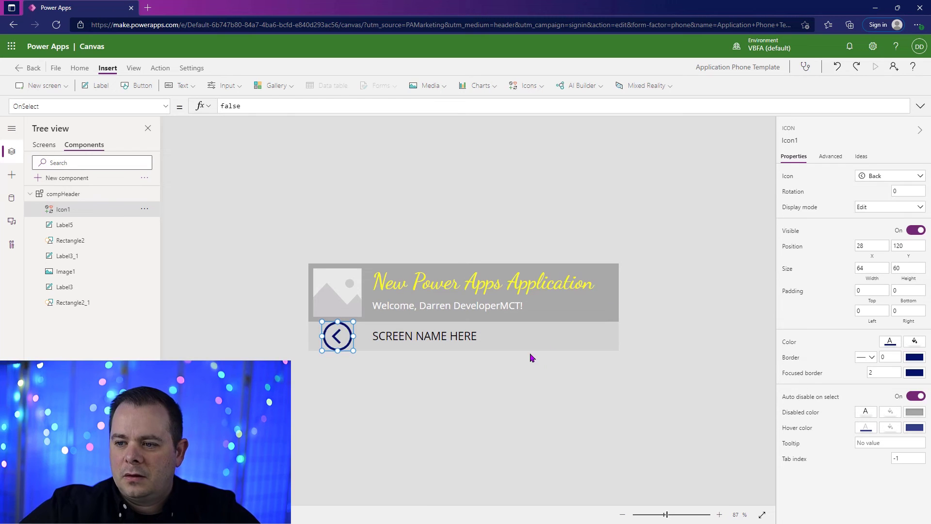
Set the back icon's top and bottom padding to 10
{"action": "left_click", "coordinate": [871, 290]}
{"action": "type", "text": "10"}
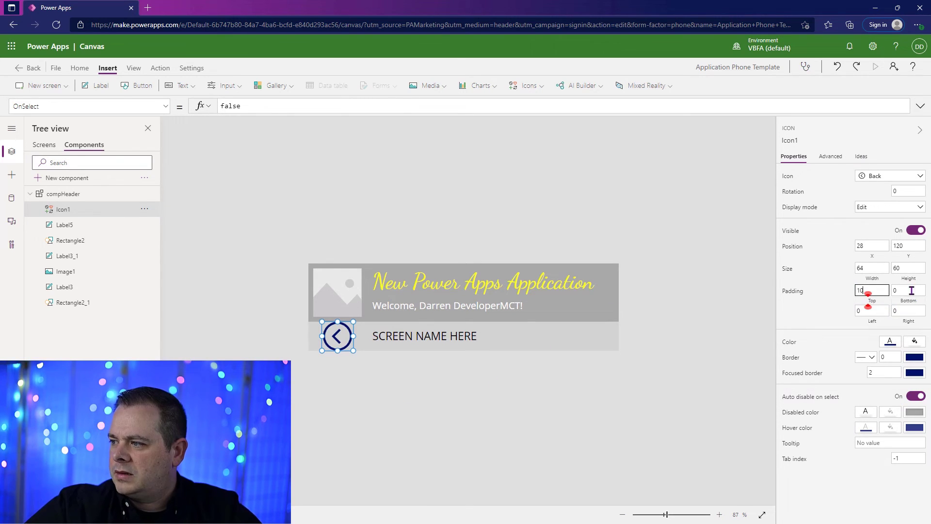
{"action": "key", "text": "Tab"}
{"action": "type", "text": "10"}
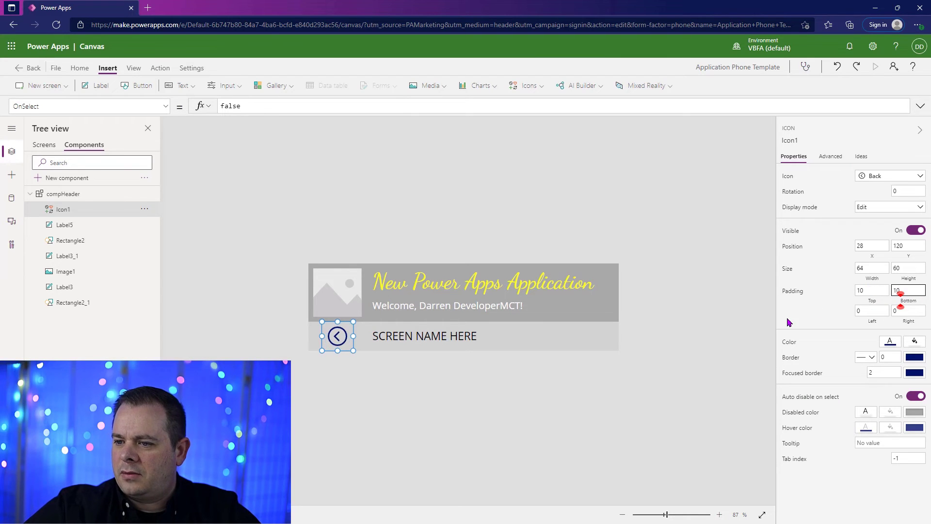
{"action": "left_click", "coordinate": [431, 447]}
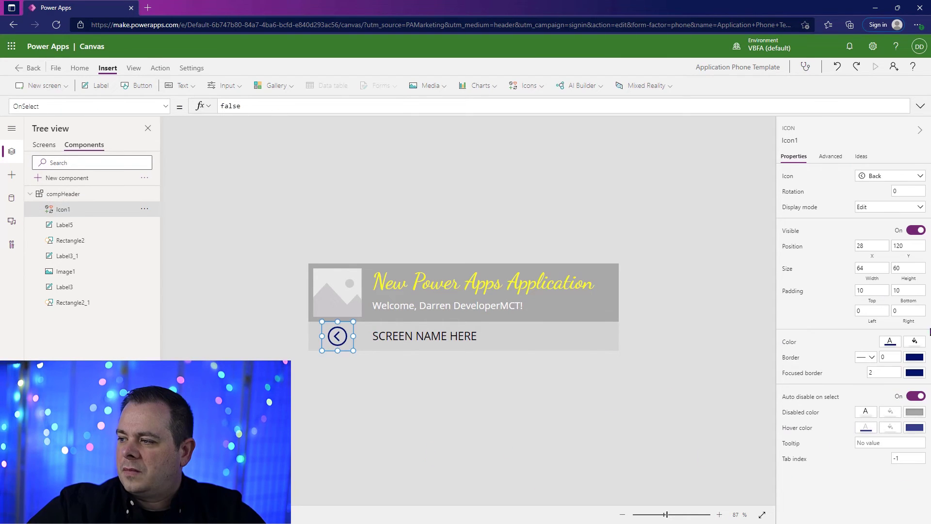
Set the back icon's Color formula to compHeader.ScreenHeadingForegroundColor, and check the icon on NEW SCREEN NEW SCREEN
{"action": "left_click", "coordinate": [794, 342]}
{"action": "left_click", "coordinate": [298, 104]}
{"action": "key", "text": "ctrl+a"}
{"action": "type", "text": "comp"}
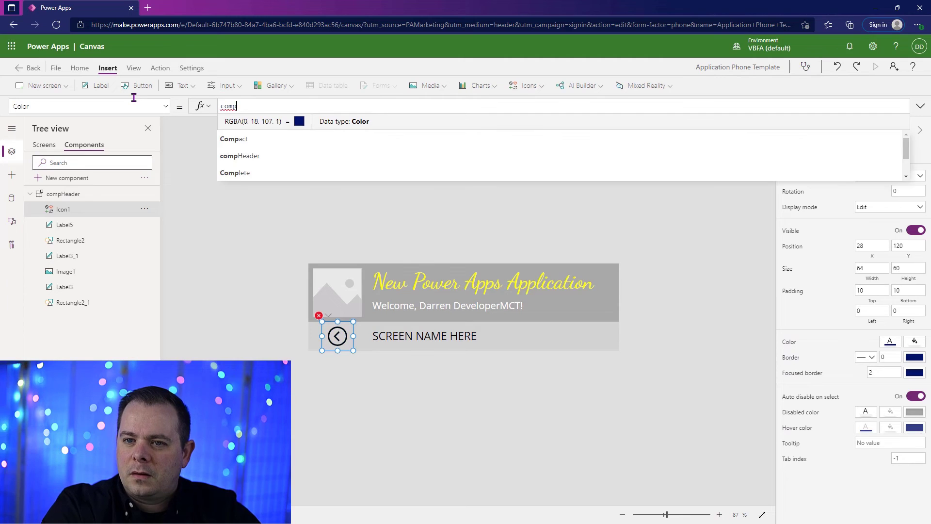
{"action": "type", "text": "Header.screen"}
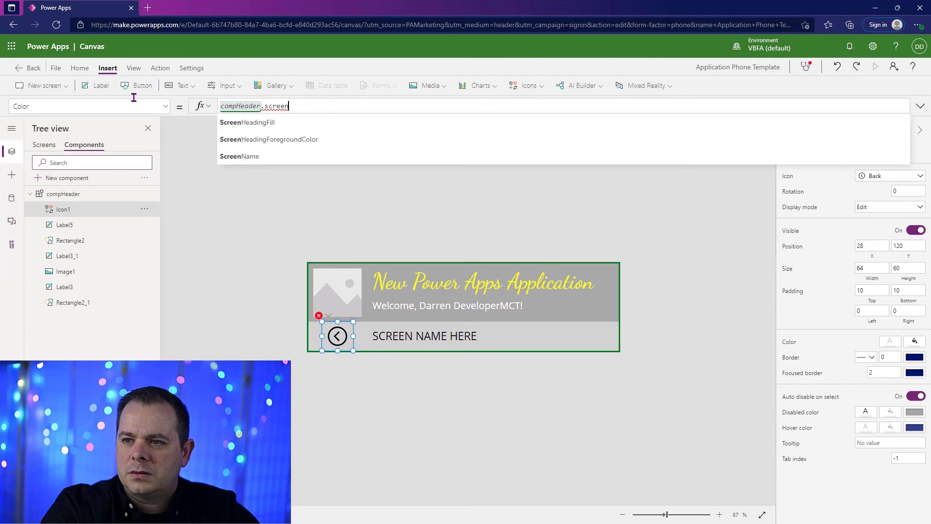
{"action": "left_click", "coordinate": [347, 146]}
{"action": "left_click", "coordinate": [476, 386]}
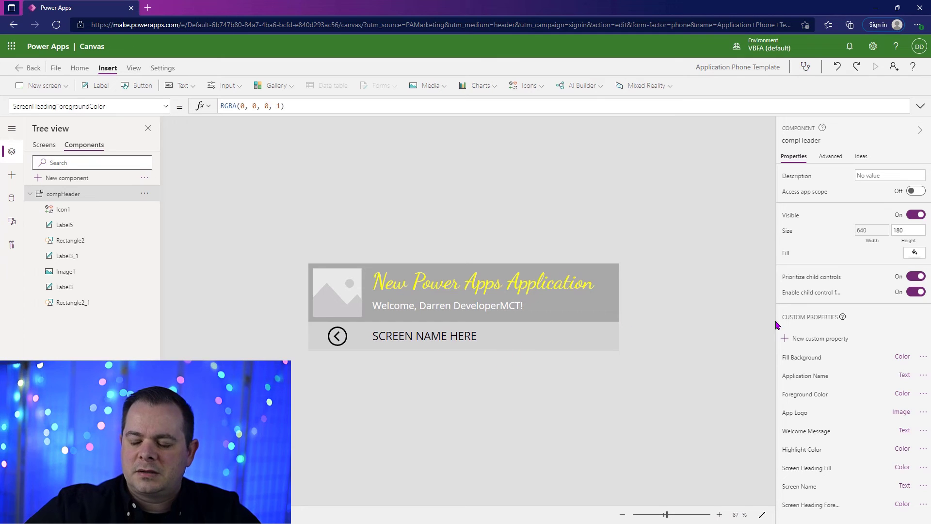
{"action": "left_click", "coordinate": [44, 144]}
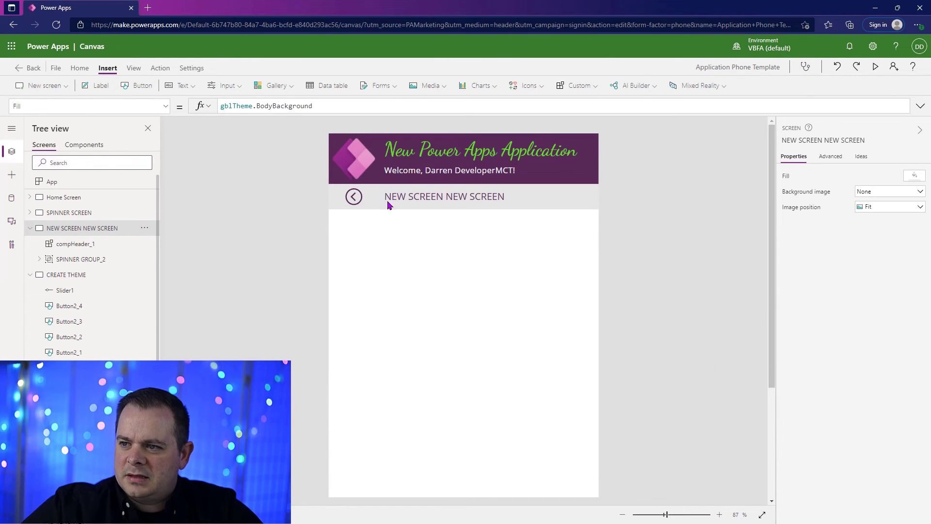
{"action": "left_click", "coordinate": [359, 203]}
{"action": "left_click", "coordinate": [646, 230]}
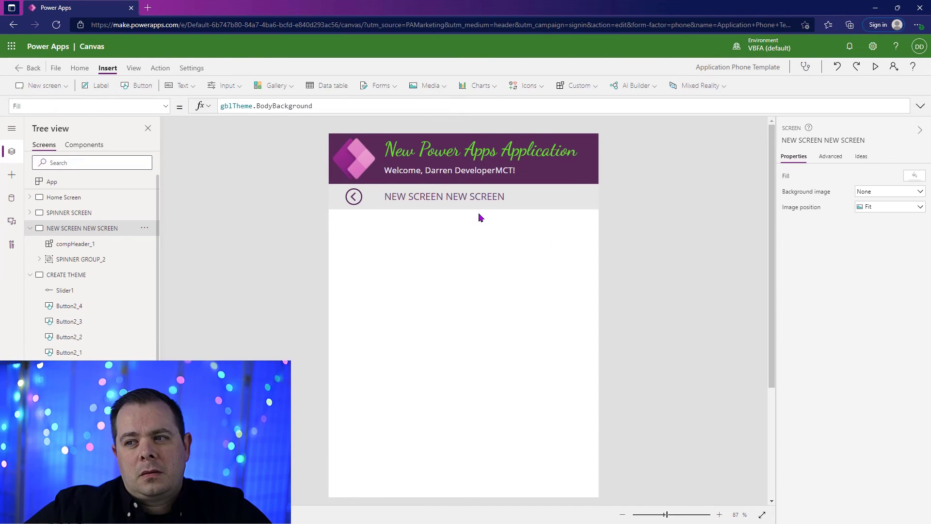
Duplicate compHeader's screen name label, set the copy's text to "Back", and narrow it to a width of about 83
{"action": "left_click", "coordinate": [84, 144]}
{"action": "left_click", "coordinate": [445, 341]}
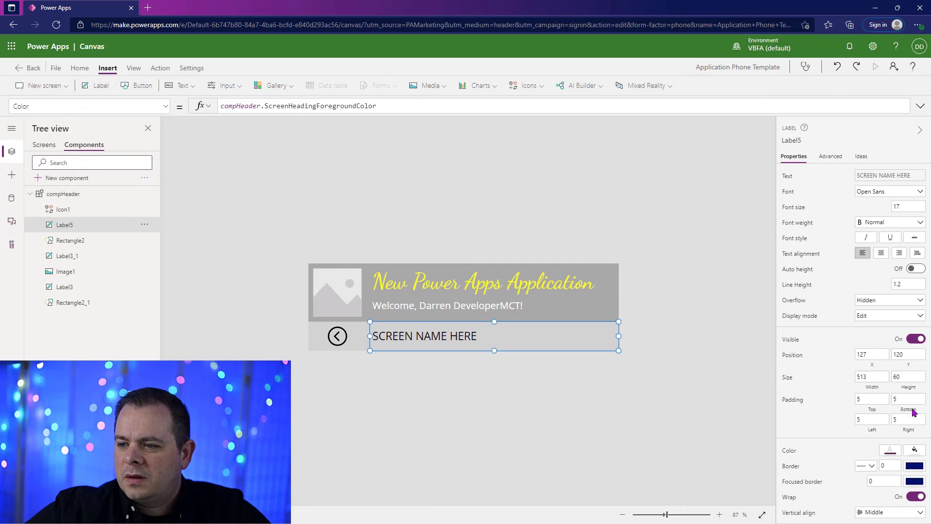
{"action": "key", "text": "ctrl+v"}
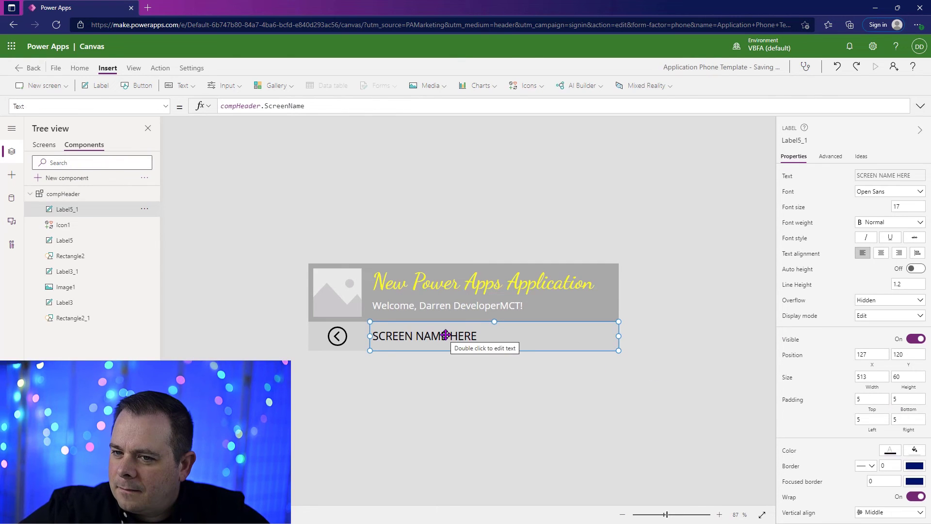
{"action": "left_click_drag", "start_coordinate": [446, 335], "coordinate": [445, 312]}
{"action": "left_click_drag", "start_coordinate": [315, 106], "coordinate": [177, 102]}
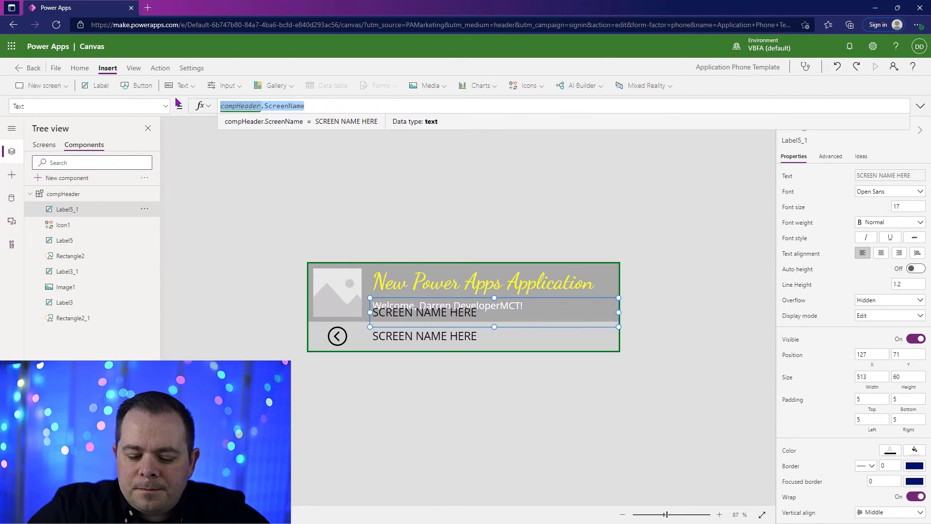
{"action": "type", "text": "\"\"Back"}
{"action": "left_click_drag", "start_coordinate": [618, 312], "coordinate": [416, 312]}
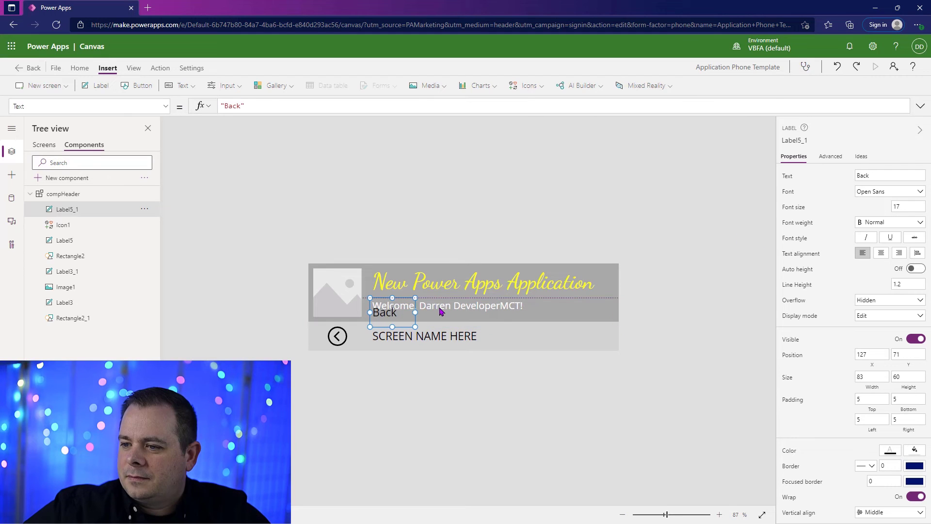
Set the back icon's X position to 0 and width to 60, and place the Back label beside it in smaller text
{"action": "left_click", "coordinate": [338, 336]}
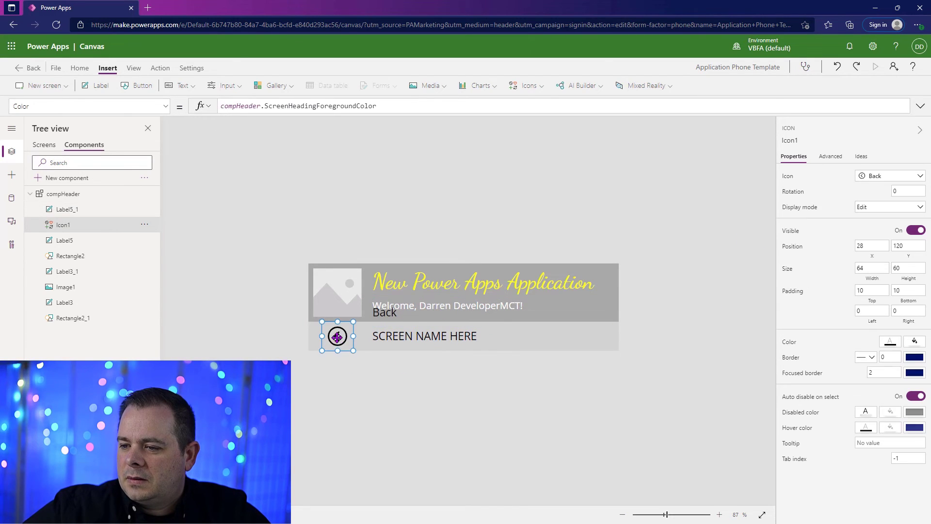
{"action": "left_click", "coordinate": [865, 269]}
{"action": "type", "text": "60"}
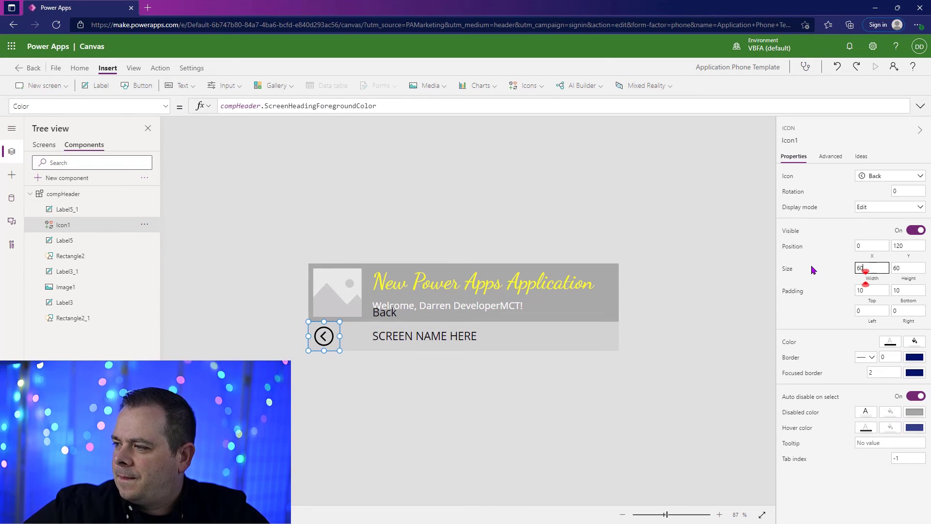
{"action": "left_click_drag", "start_coordinate": [392, 312], "coordinate": [361, 336]}
{"action": "left_click_drag", "start_coordinate": [905, 207], "coordinate": [831, 208]}
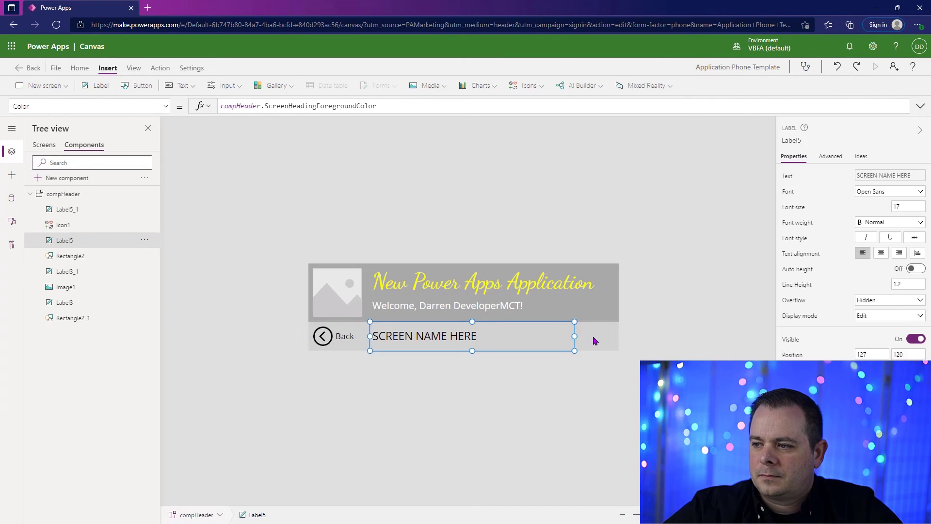
Duplicate the lower strip's background rectangle and position the copy over the whole strip at X 0, Y 120
{"action": "left_click", "coordinate": [595, 339]}
{"action": "key", "text": "ctrl+v"}
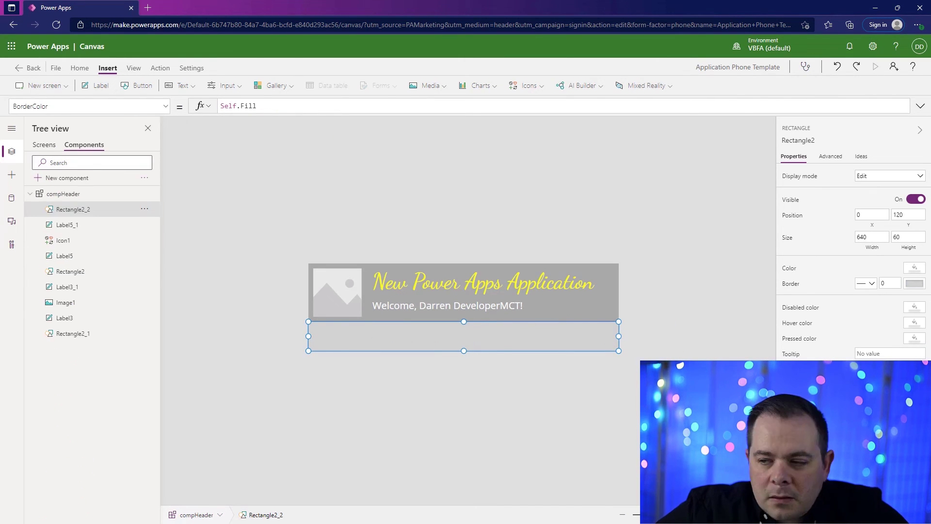
{"action": "left_click_drag", "start_coordinate": [499, 345], "coordinate": [499, 319]}
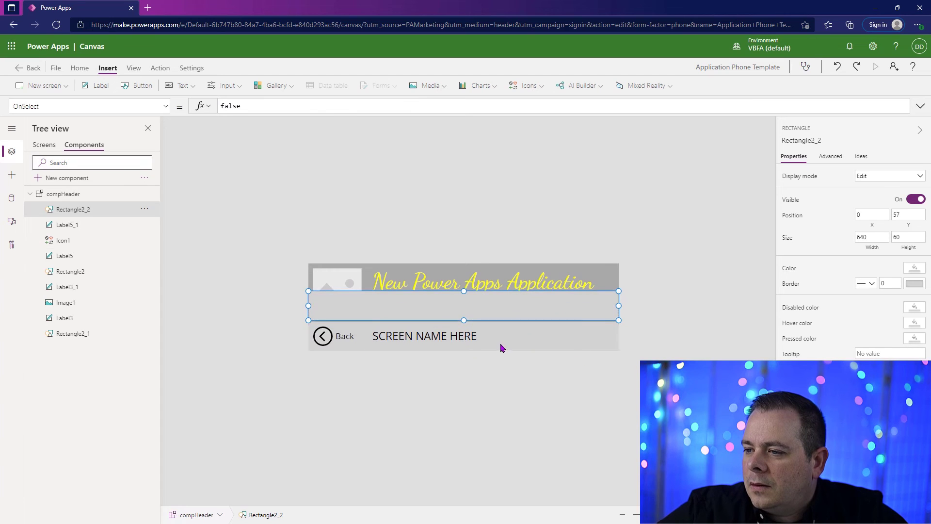
{"action": "left_click", "coordinate": [569, 337]}
{"action": "left_click", "coordinate": [524, 304]}
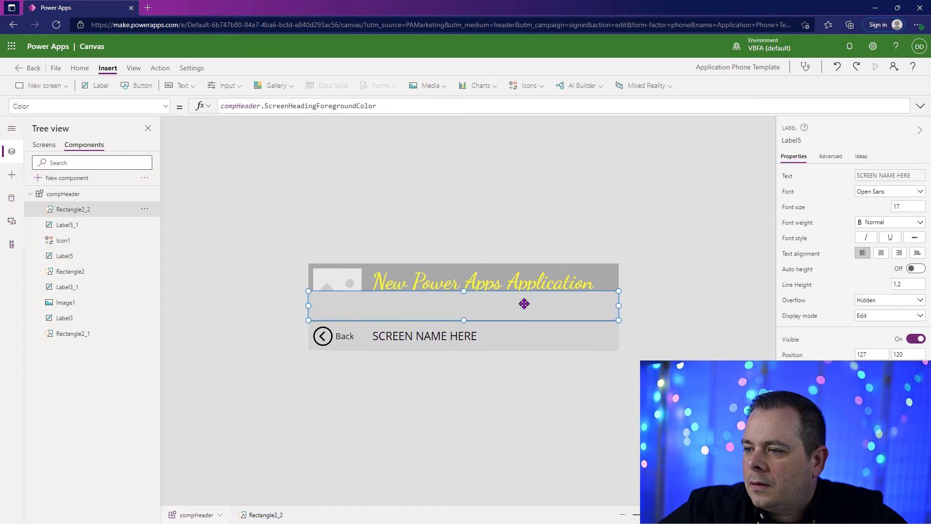
{"action": "left_click_drag", "start_coordinate": [376, 308], "coordinate": [374, 350]}
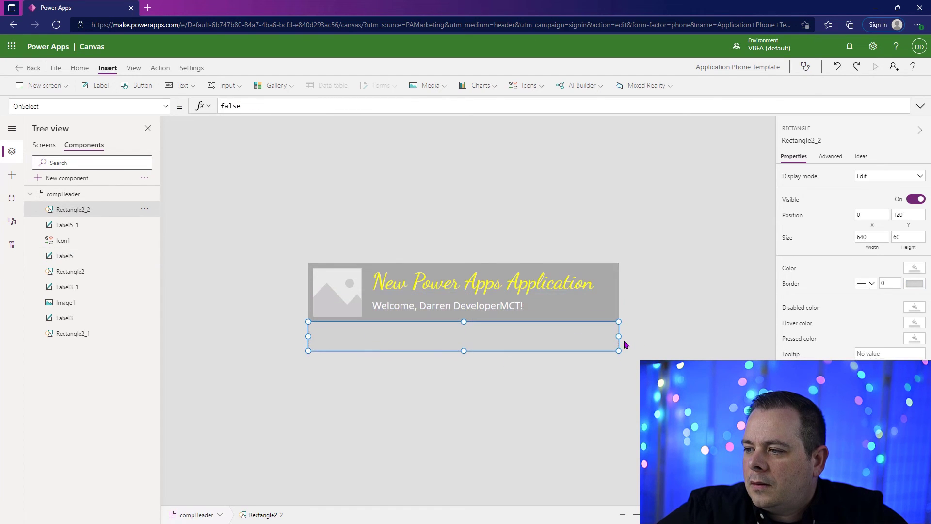
Narrow the copied rectangle to a width of about 118 and layer it behind the back icon and the Back label
{"action": "left_click_drag", "start_coordinate": [618, 336], "coordinate": [407, 341]}
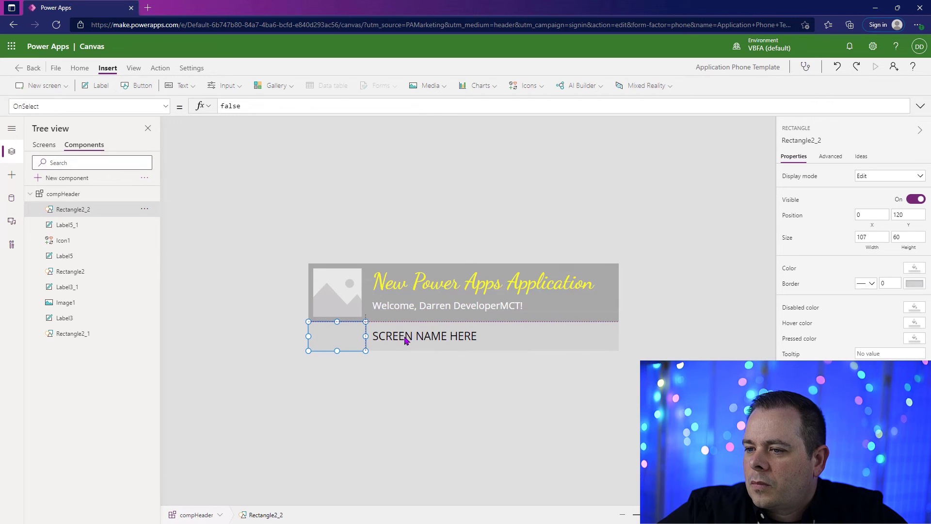
{"action": "right_click", "coordinate": [338, 333]}
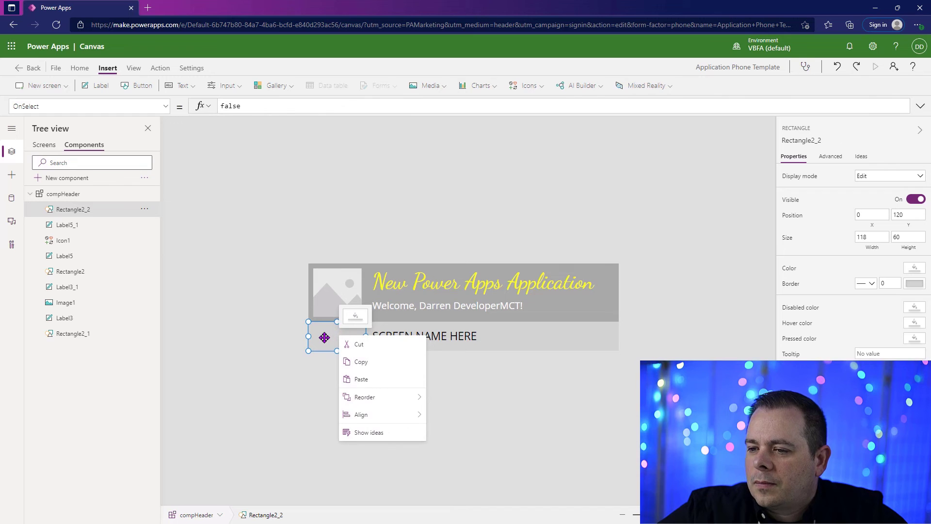
{"action": "left_click", "coordinate": [325, 337]}
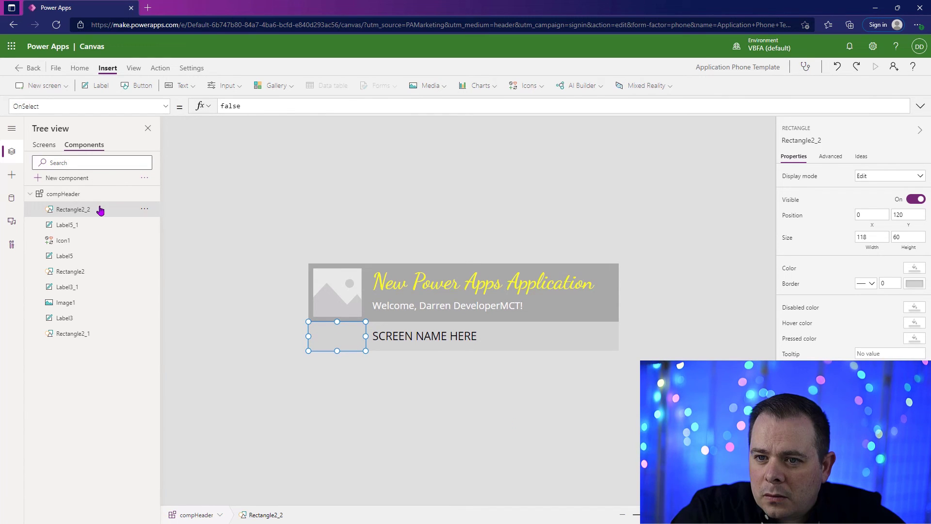
{"action": "key", "text": "ctrl+bracketleft"}
{"action": "key", "text": "ctrl+bracketleft"}
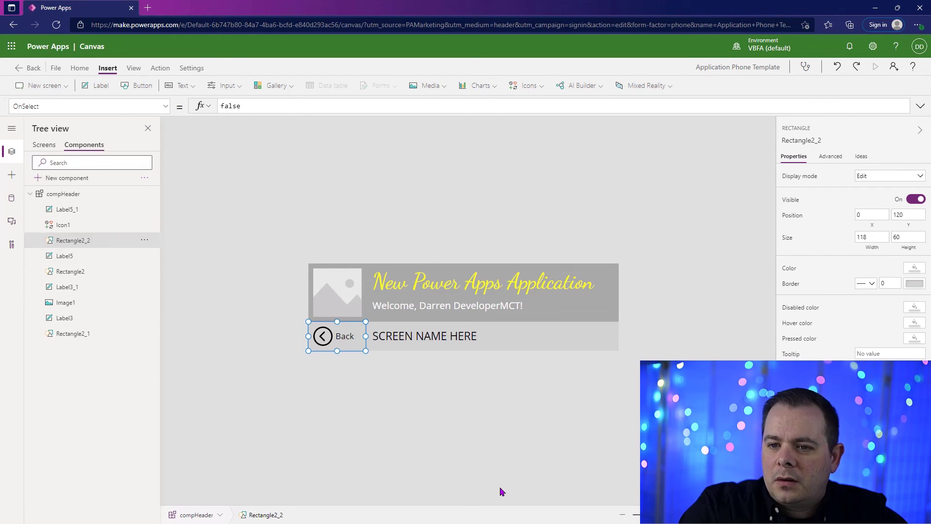
{"action": "key", "text": "ctrl+bracketright"}
{"action": "key", "text": "ctrl+bracketleft"}
{"action": "key", "text": "ctrl+bracketleft"}
{"action": "key", "text": "ctrl+bracketright"}
{"action": "key", "text": "ctrl+bracketright"}
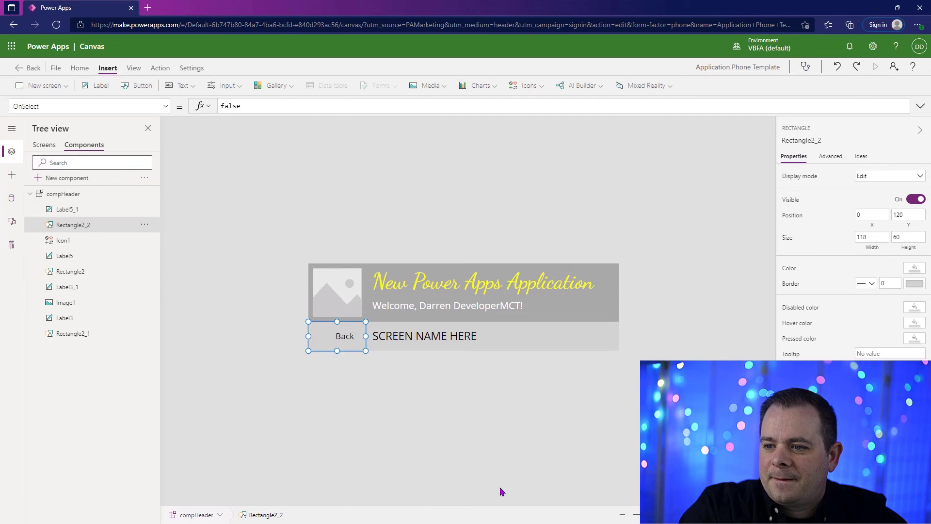
{"action": "key", "text": "ctrl+bracketleft"}
Set the narrowed rectangle's Fill formula to ColorFade(compHeader.ScreenHeadingFill, -10%)
{"action": "left_click", "coordinate": [457, 105]}
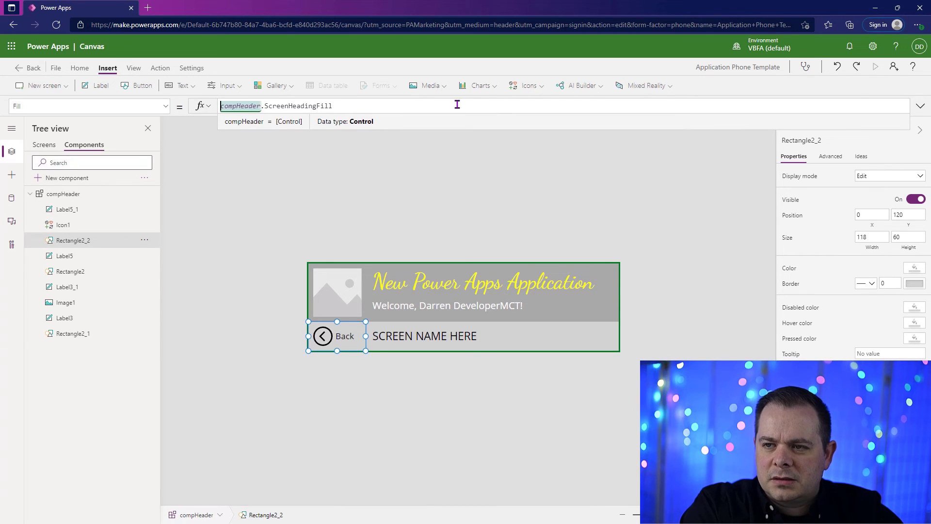
{"action": "type", "text": "ColorFade("}
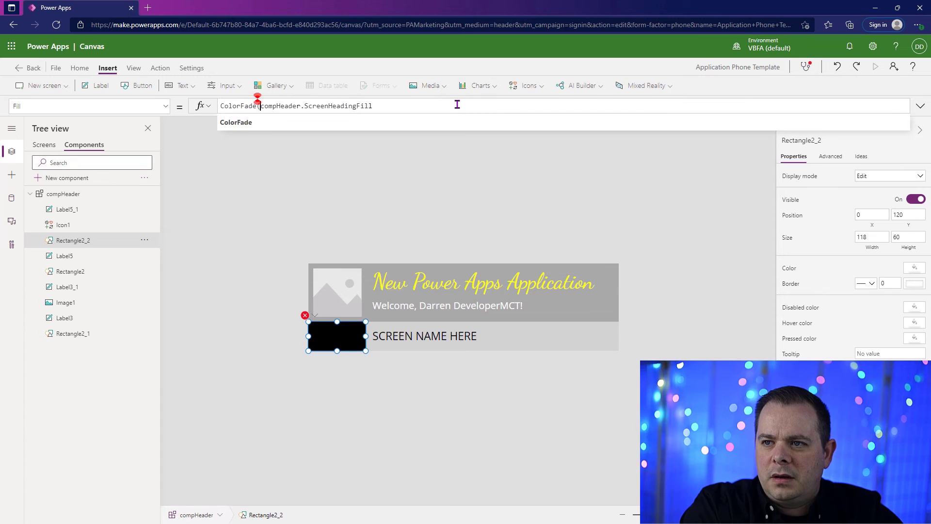
{"action": "key", "text": "End"}
{"action": "type", "text": ", -"}
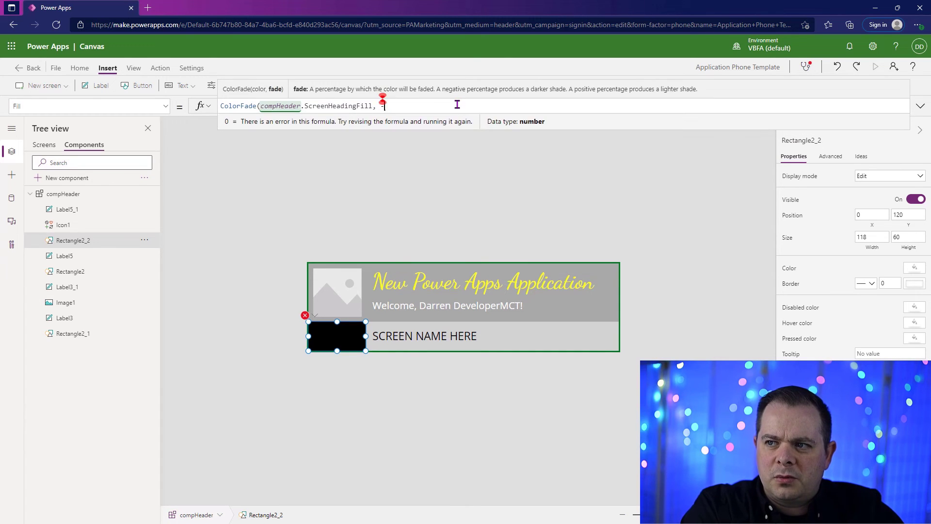
{"action": "type", "text": "10%)"}
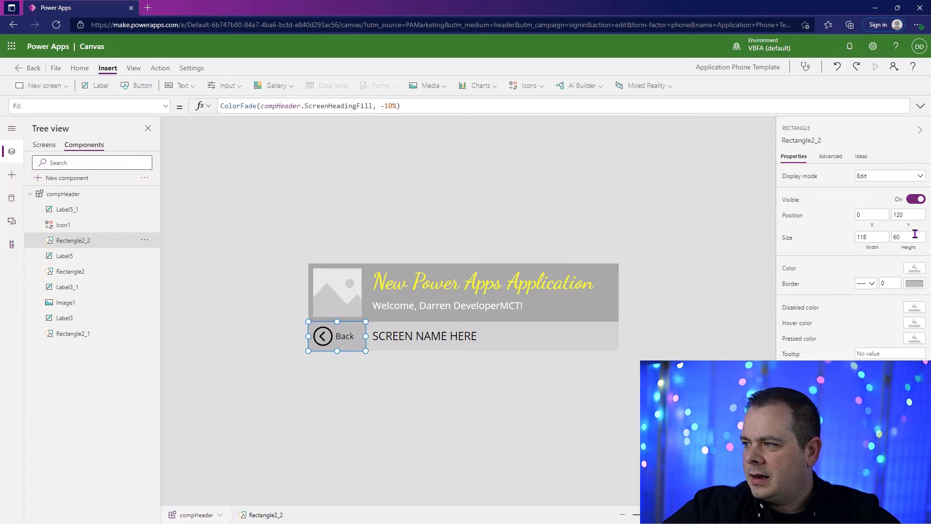
Resize the back control's background rectangle to 110 by 50 and position it at X 5, Y 125
{"action": "left_click", "coordinate": [915, 235]}
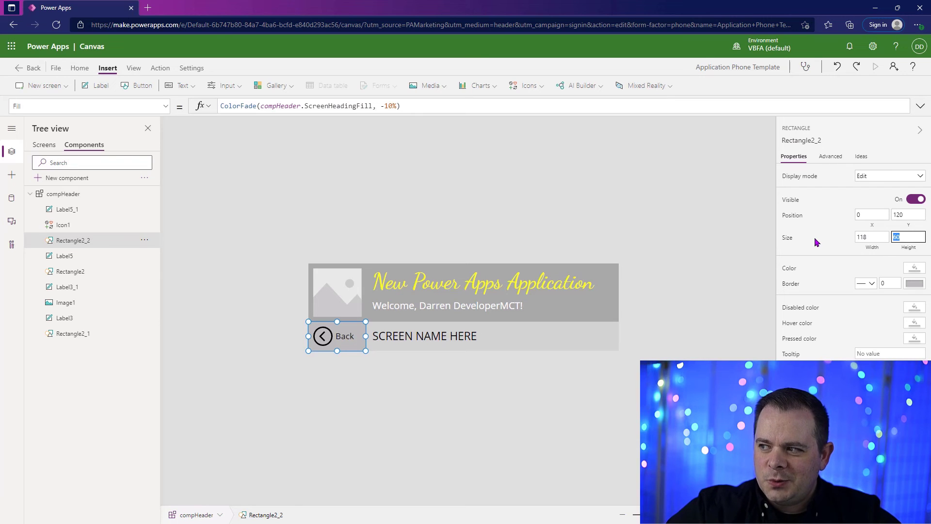
{"action": "type", "text": "50"}
{"action": "left_click_drag", "start_coordinate": [901, 214], "coordinate": [913, 214]}
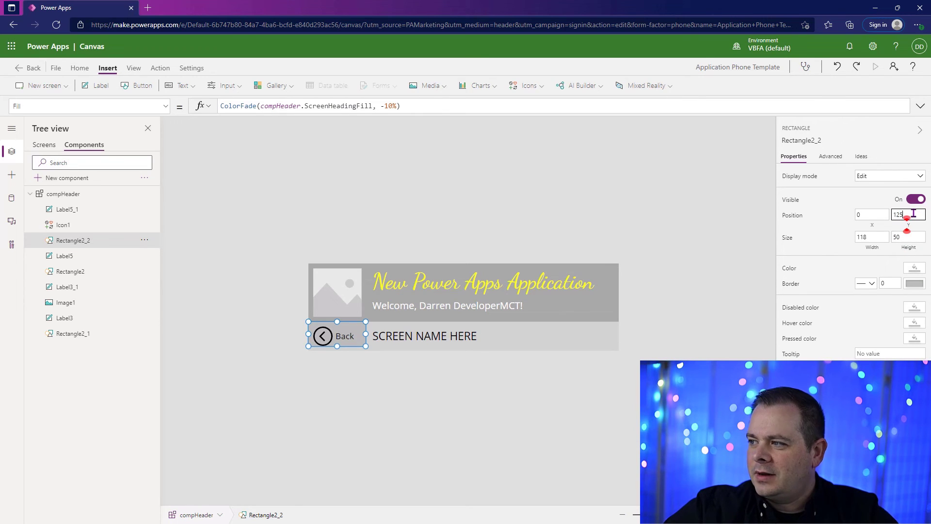
{"action": "left_click", "coordinate": [883, 216]}
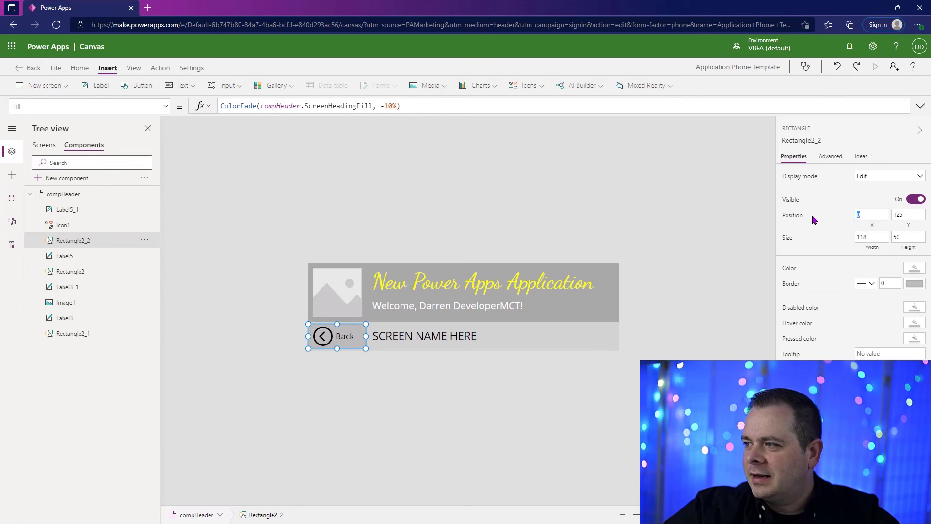
{"action": "type", "text": "5"}
{"action": "left_click_drag", "start_coordinate": [871, 238], "coordinate": [838, 239]}
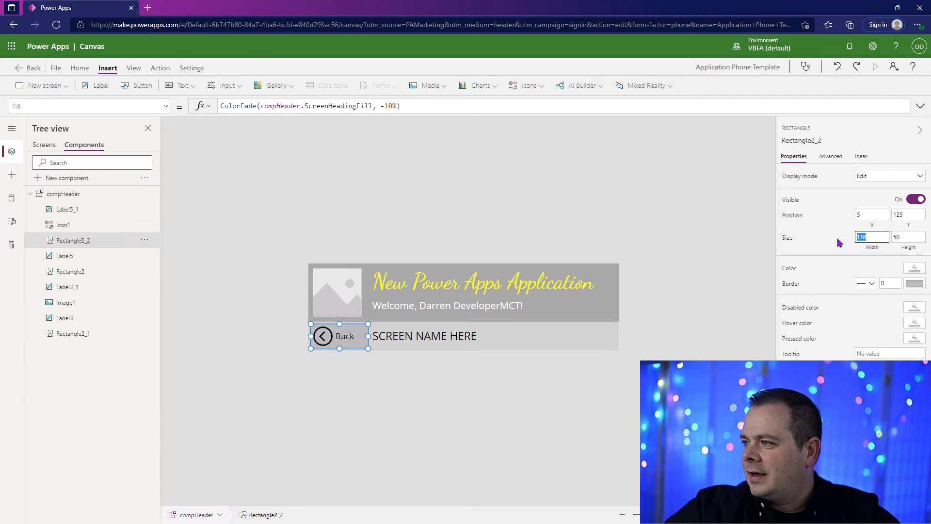
{"action": "type", "text": "110"}
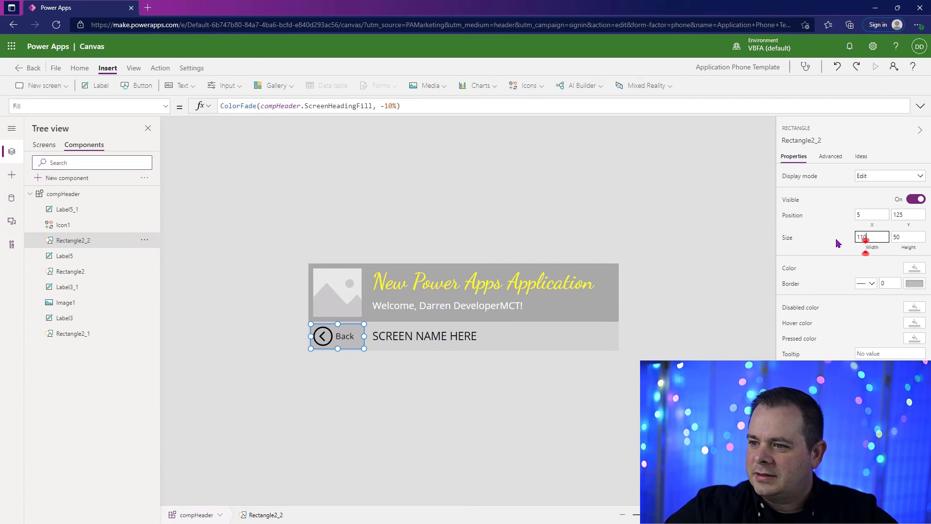
Check the header on the app screen, and change the back rectangle's Fill fade to -5%
{"action": "left_click", "coordinate": [497, 405]}
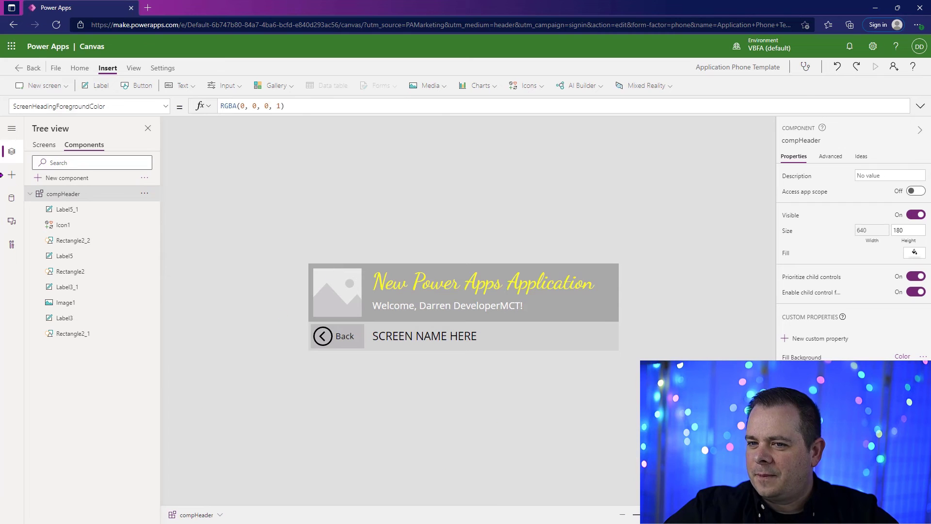
{"action": "left_click", "coordinate": [44, 145]}
{"action": "left_click", "coordinate": [84, 144]}
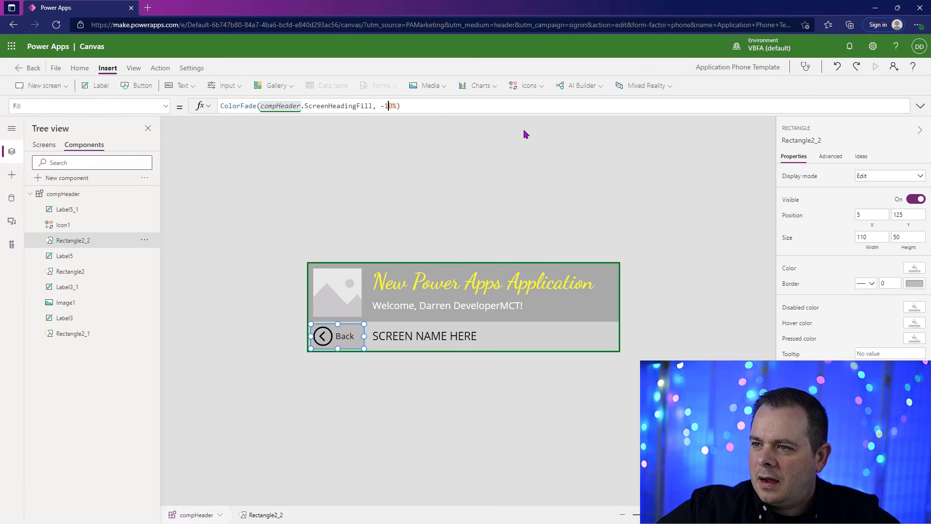
{"action": "type", "text": "5"}
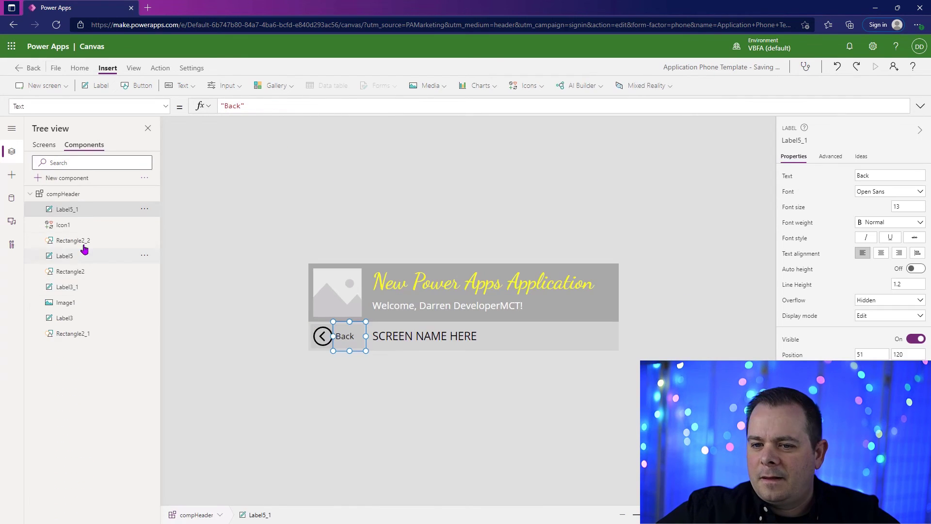
Give the rectangle behind the back control a solid border with a thickness of 1
{"action": "left_click", "coordinate": [89, 242]}
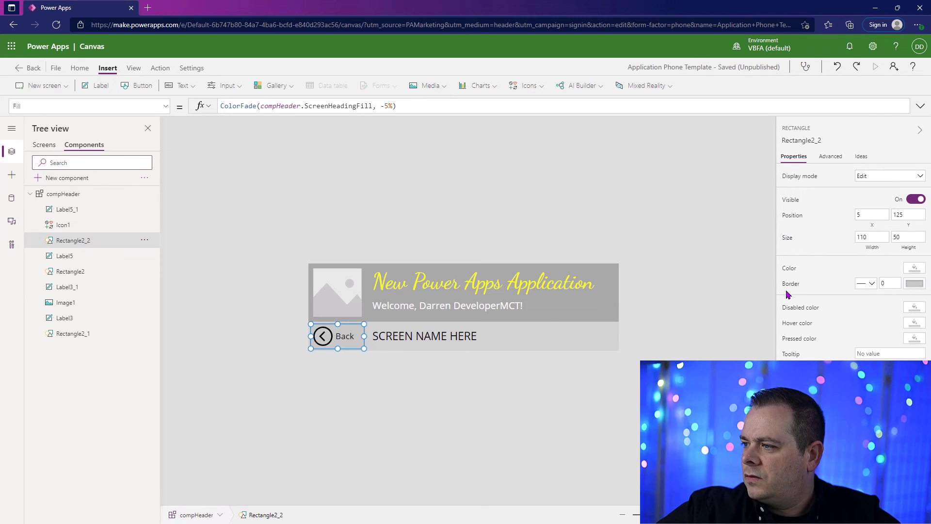
{"action": "left_click", "coordinate": [790, 286]}
{"action": "left_click", "coordinate": [866, 283]}
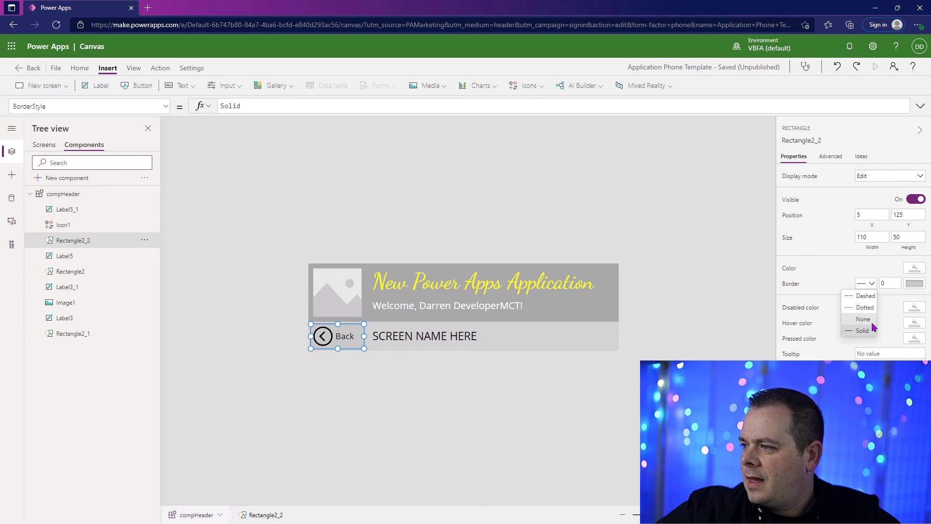
{"action": "left_click_drag", "start_coordinate": [890, 281], "coordinate": [862, 286]}
{"action": "type", "text": "1"}
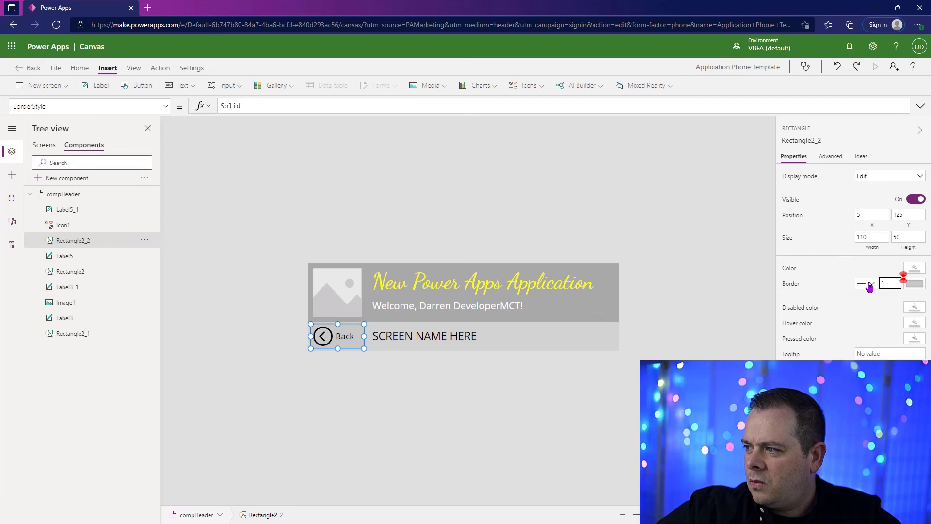
Set the back rectangle's BorderColor formula to ColorFade(Self.Fill, -5%), and check the header on the app screen
{"action": "left_click", "coordinate": [921, 285]}
{"action": "left_click", "coordinate": [221, 106]}
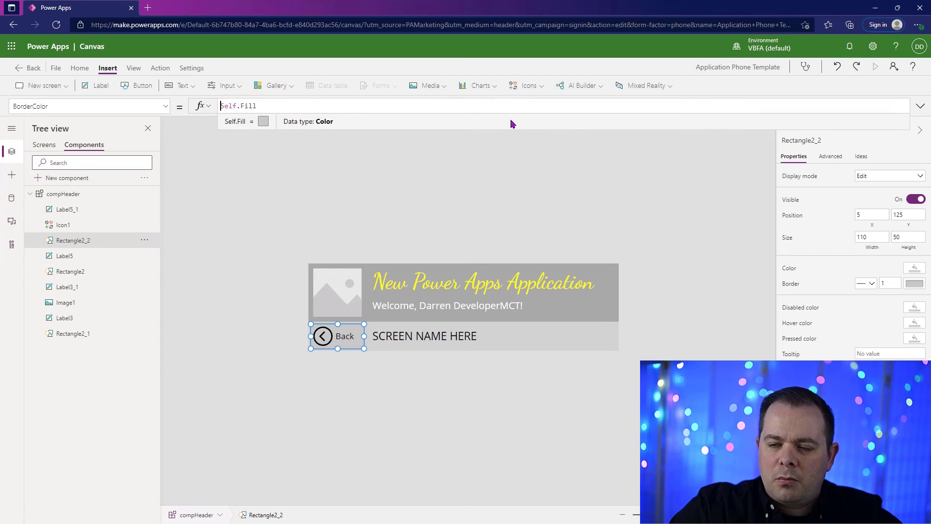
{"action": "key", "text": "Left"}
{"action": "type", "text": "ColorFade"}
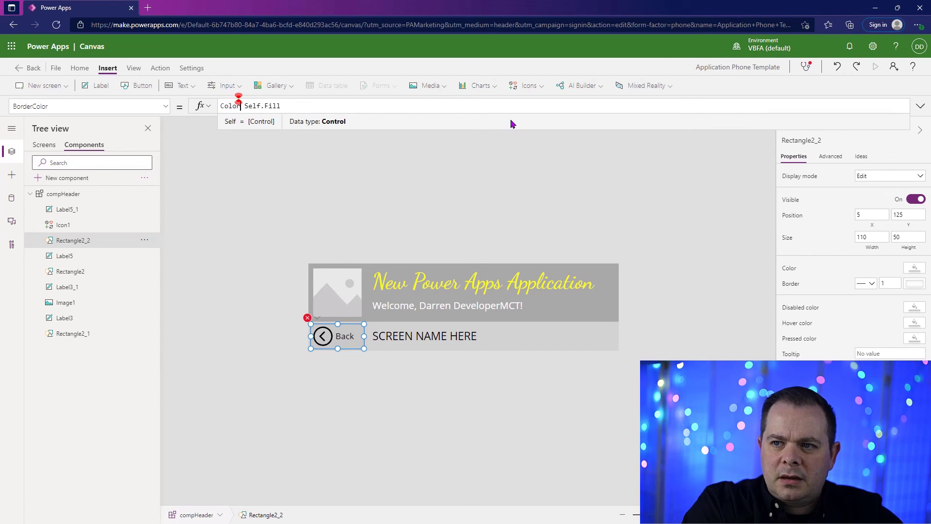
{"action": "type", "text": "("}
{"action": "key", "text": "Delete"}
{"action": "key", "text": "End"}
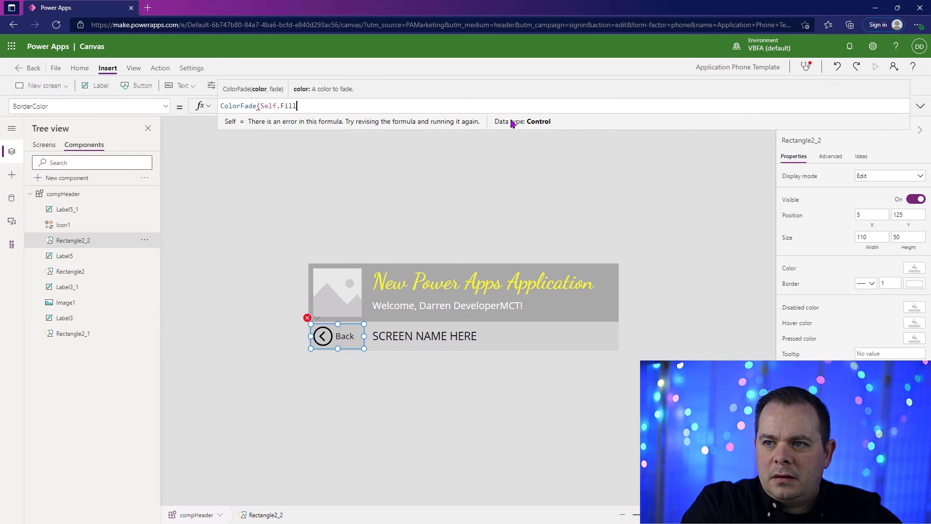
{"action": "type", "text": ", "}
{"action": "type", "text": "-20%)"}
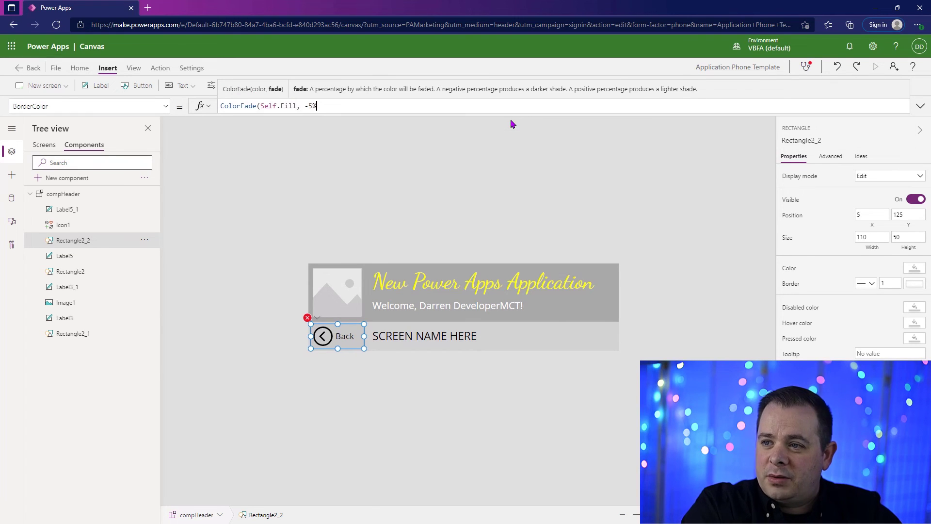
{"action": "left_click", "coordinate": [44, 145]}
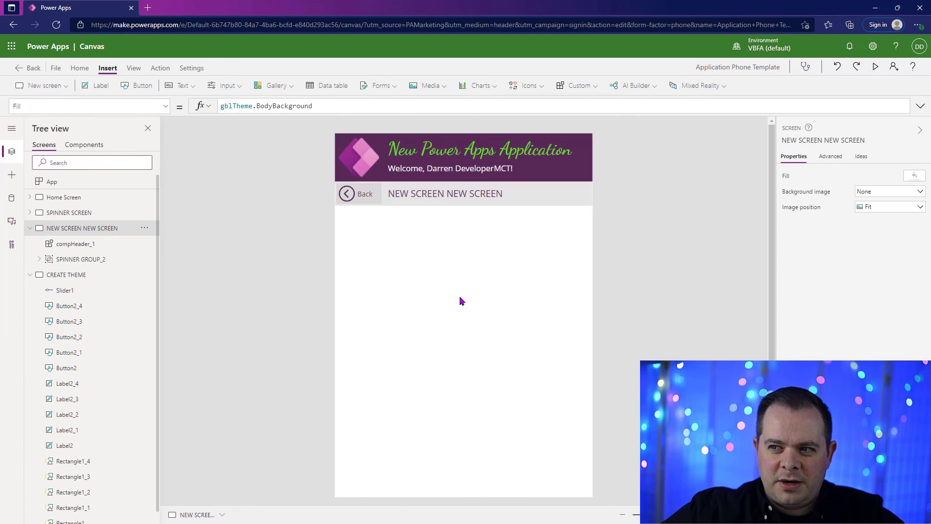
Set the X position of compHeader's Back label to 55, and view the header on the app screen
{"action": "left_click", "coordinate": [81, 147]}
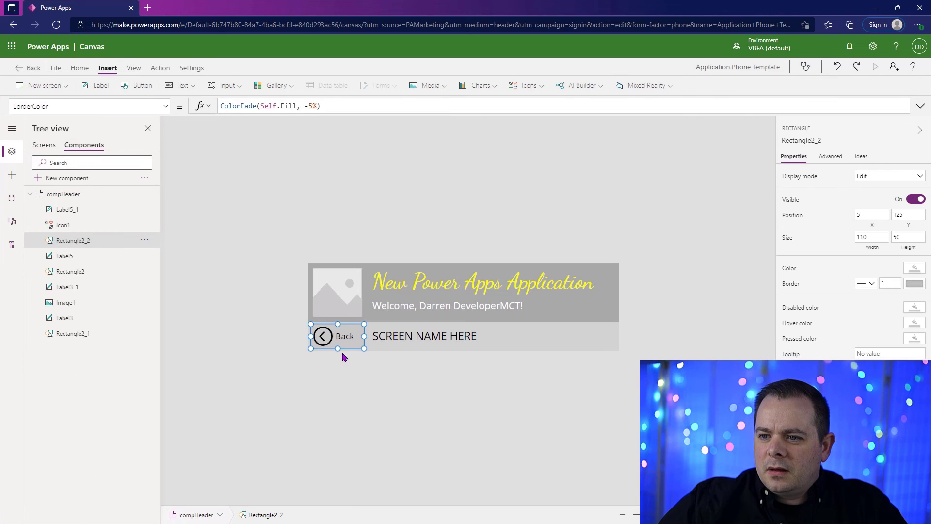
{"action": "left_click", "coordinate": [73, 226]}
{"action": "left_click", "coordinate": [80, 213]}
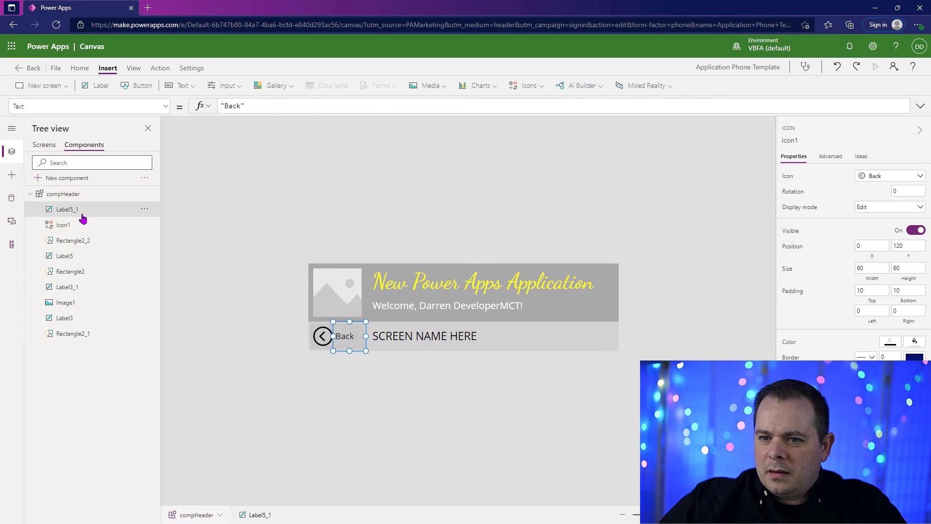
{"action": "left_click", "coordinate": [872, 354]}
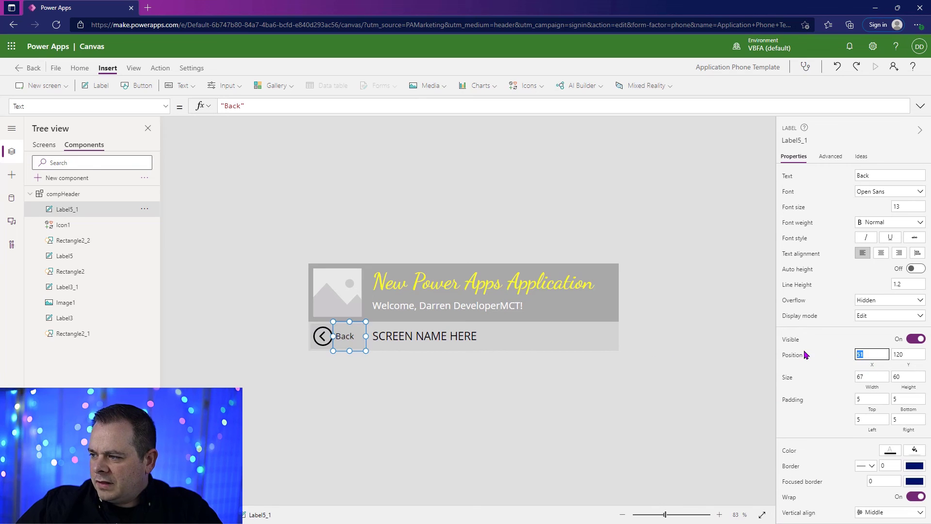
{"action": "type", "text": "55"}
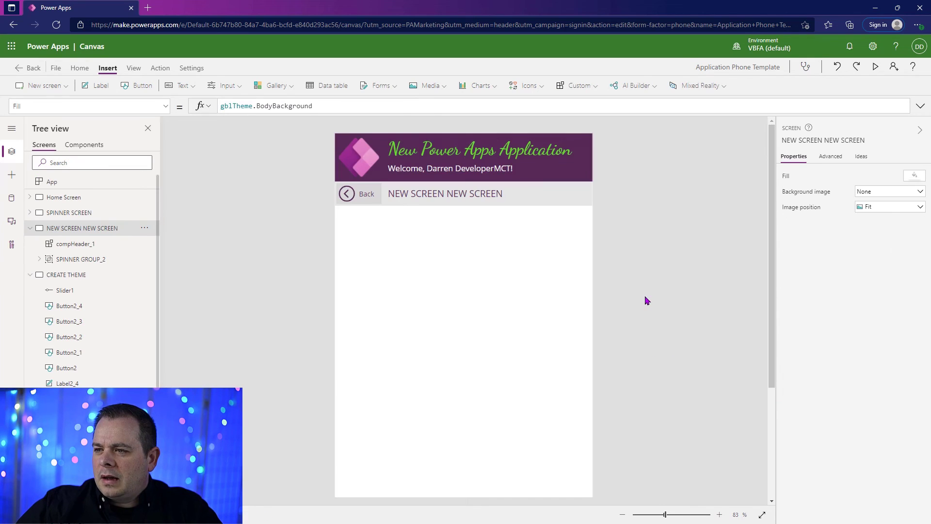
Rename the screen NEW SCREEN NEW SCREEN as NEW SCREEN and reload it by switching to another screen and back
{"action": "left_click", "coordinate": [828, 139]}
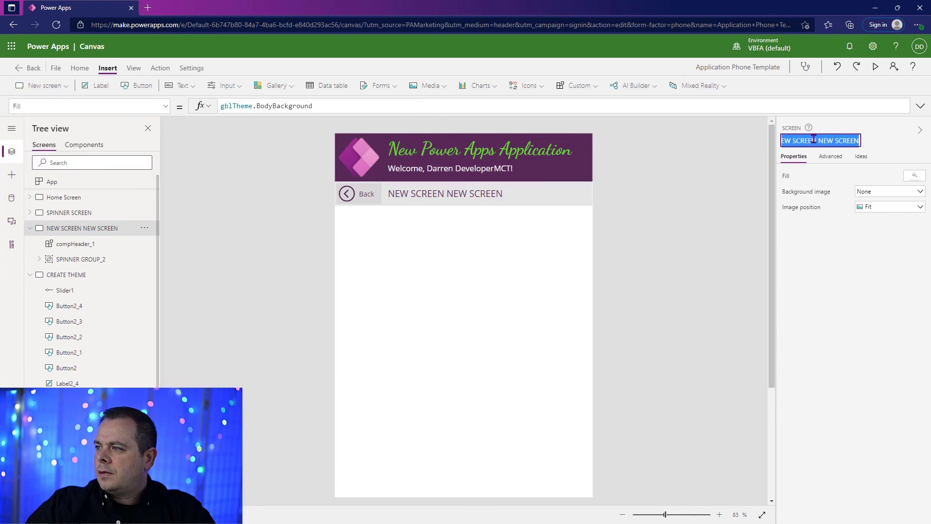
{"action": "left_click", "coordinate": [816, 140]}
{"action": "key", "text": "shift+End"}
{"action": "key", "text": "Delete"}
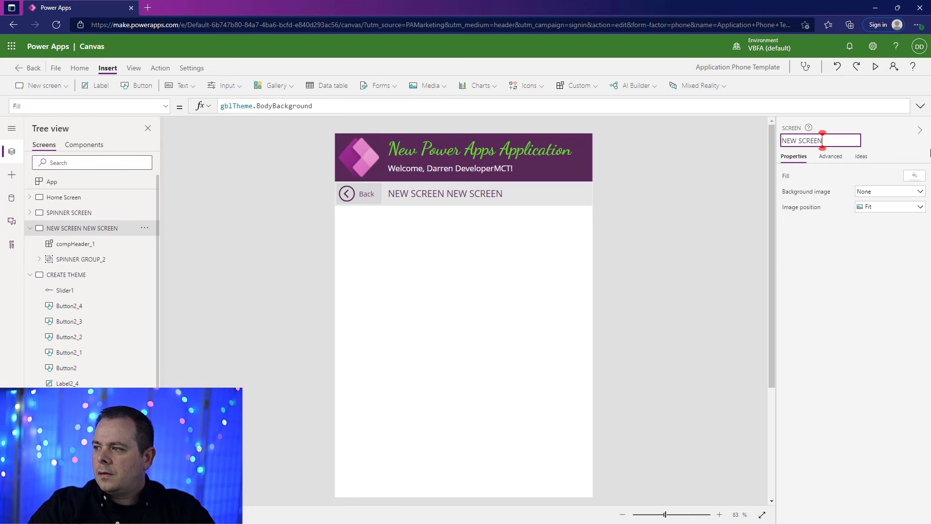
{"action": "key", "text": "Return"}
{"action": "left_click", "coordinate": [63, 274]}
{"action": "left_click", "coordinate": [65, 229]}
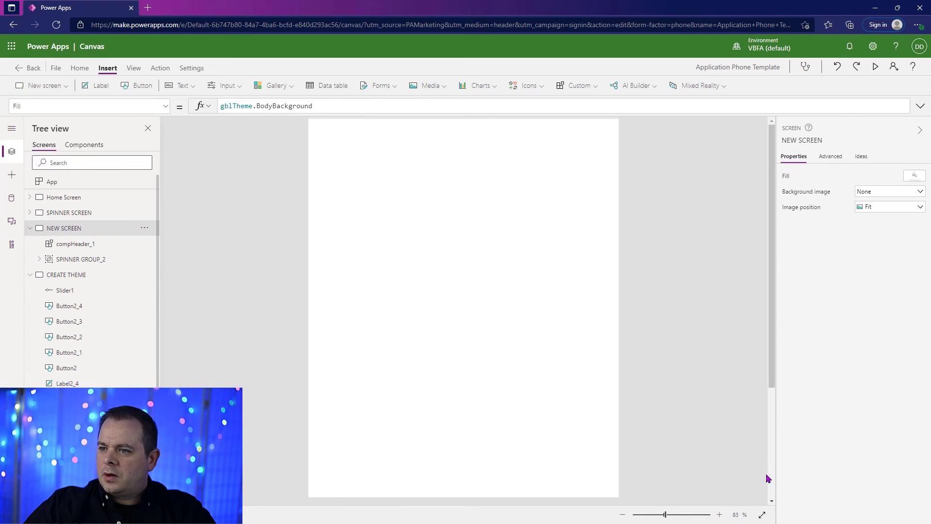
Narrow compHeader's Back label to a width of 65, and group it with the back icon and the rectangle behind them
{"action": "left_click", "coordinate": [83, 146]}
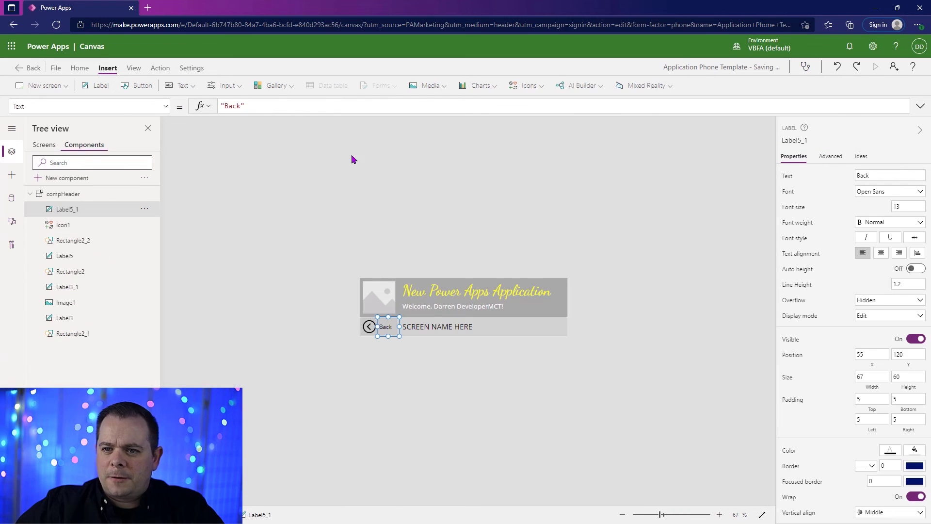
{"action": "left_click_drag", "start_coordinate": [660, 515], "coordinate": [691, 510]}
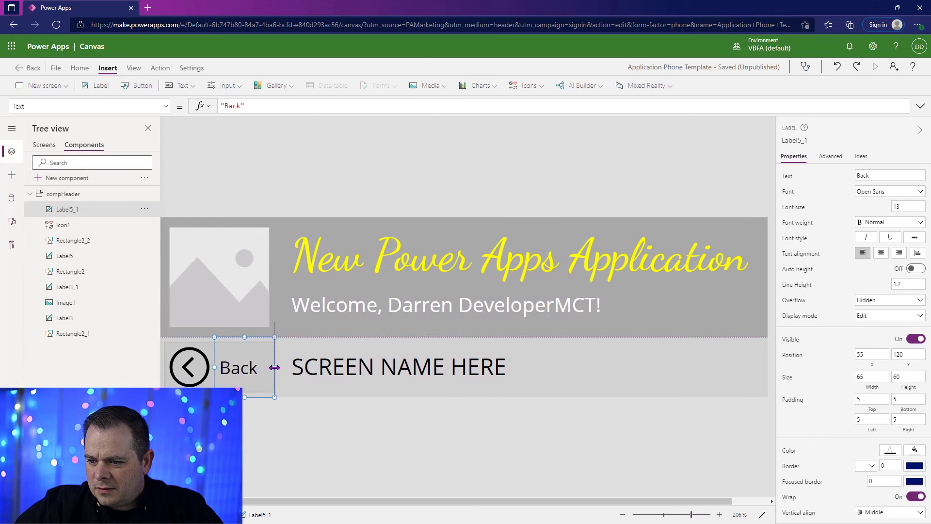
{"action": "left_click", "coordinate": [92, 227]}
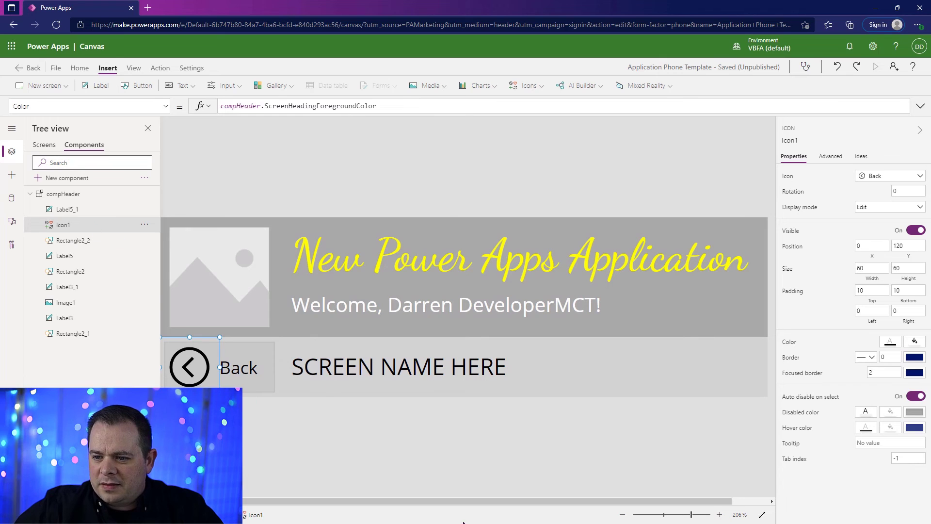
{"action": "left_click_drag", "start_coordinate": [623, 504], "coordinate": [602, 503]}
{"action": "left_click", "coordinate": [78, 210], "text": "ctrl"}
{"action": "left_click", "coordinate": [81, 241], "text": "ctrl"}
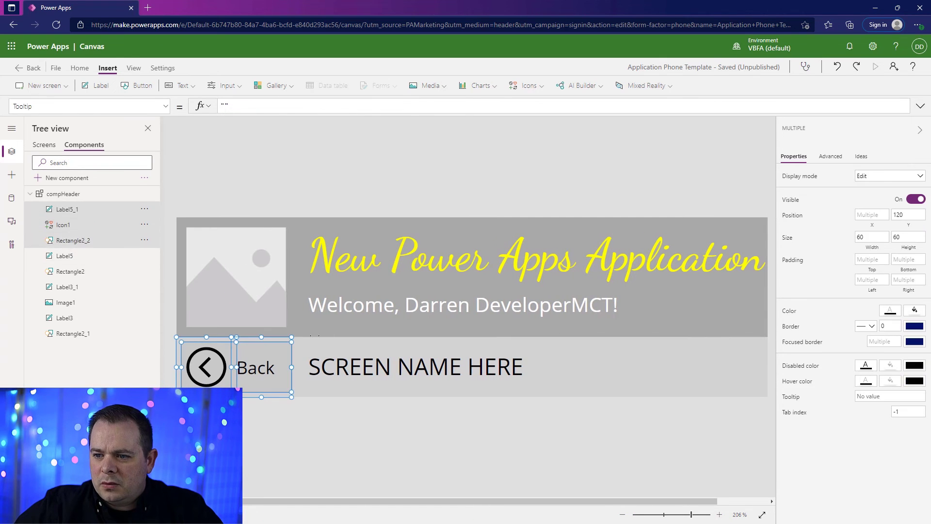
{"action": "right_click", "coordinate": [81, 225]}
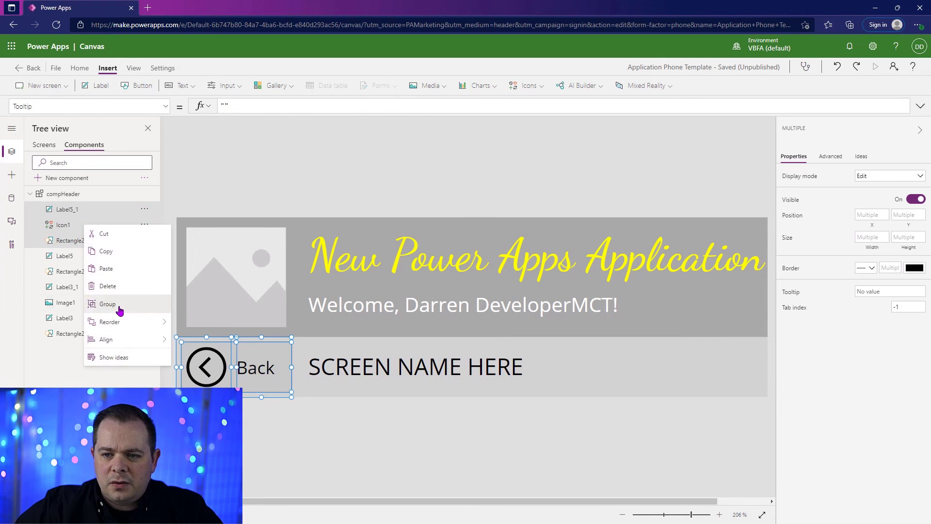
{"action": "left_click", "coordinate": [119, 306]}
Set the OnSelect formula of the grouped back control in compHeader to Back()
{"action": "left_click", "coordinate": [166, 108]}
{"action": "left_click_drag", "start_coordinate": [167, 268], "coordinate": [170, 297]}
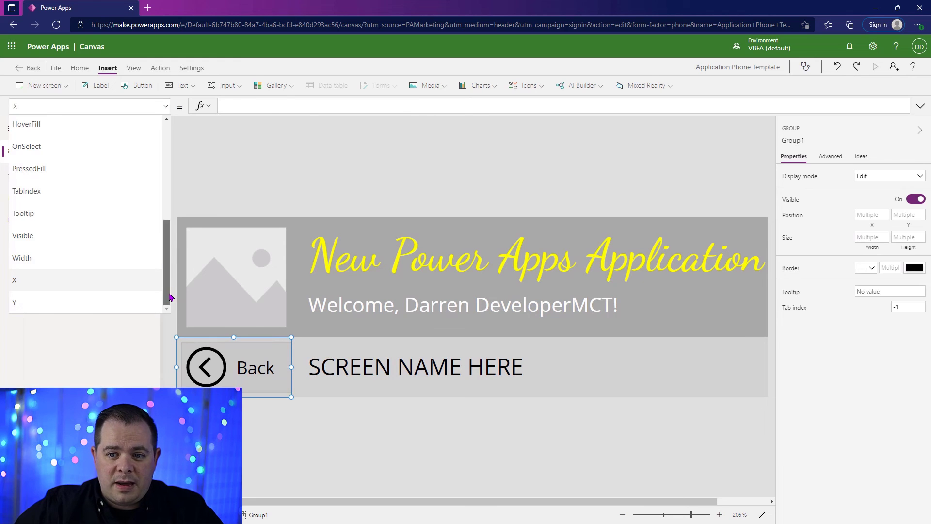
{"action": "left_click", "coordinate": [73, 236]}
{"action": "left_click", "coordinate": [160, 69]}
{"action": "left_click", "coordinate": [212, 87]}
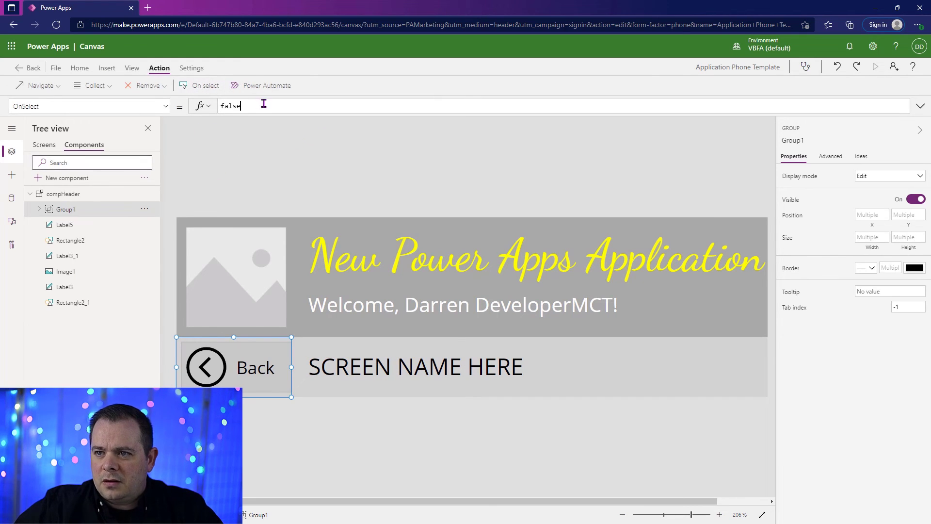
{"action": "left_click_drag", "start_coordinate": [264, 104], "coordinate": [166, 107]}
{"action": "type", "text": "Back("}
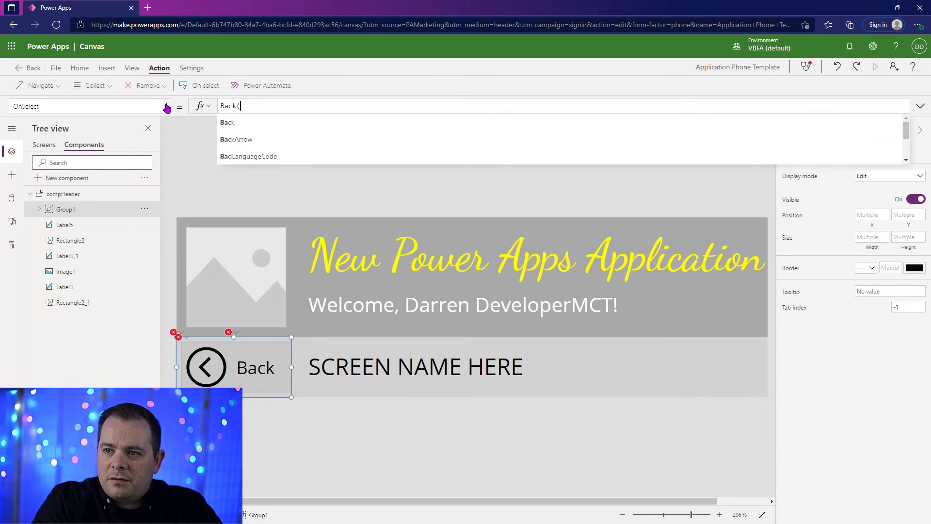
{"action": "left_click", "coordinate": [43, 190]}
Add a button below the header on NEW SCREEN and set its OnSelect formula to Navigate('CREATE THEME')
{"action": "left_click", "coordinate": [44, 144]}
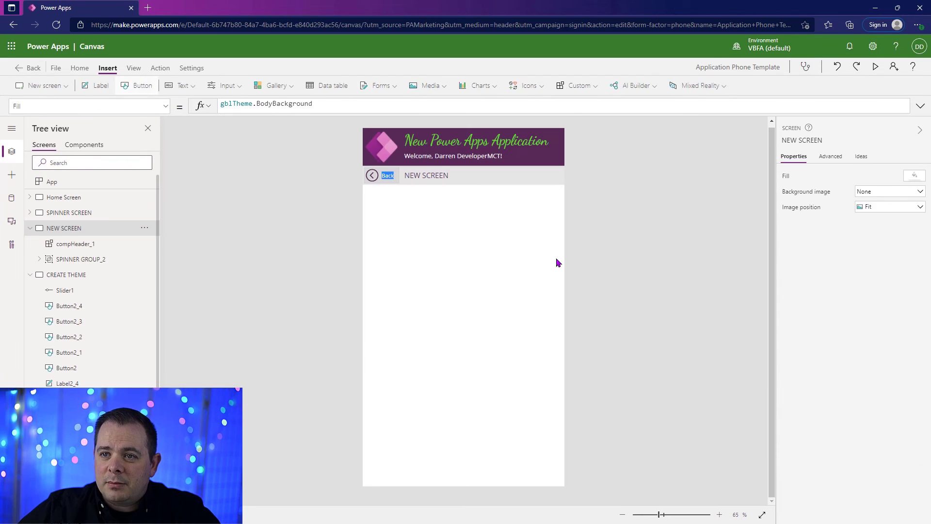
{"action": "left_click_drag", "start_coordinate": [440, 152], "coordinate": [445, 264]}
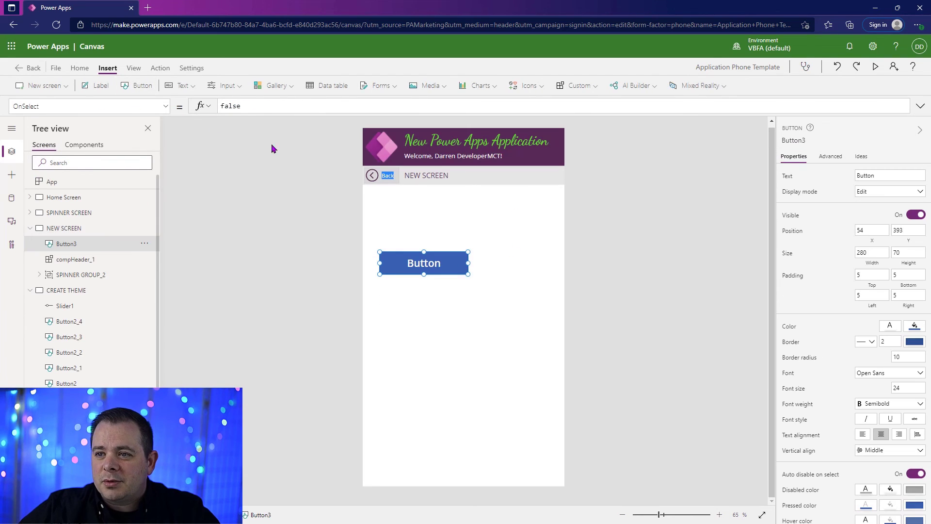
{"action": "left_click_drag", "start_coordinate": [242, 106], "coordinate": [180, 110]}
{"action": "type", "text": "Navigate("}
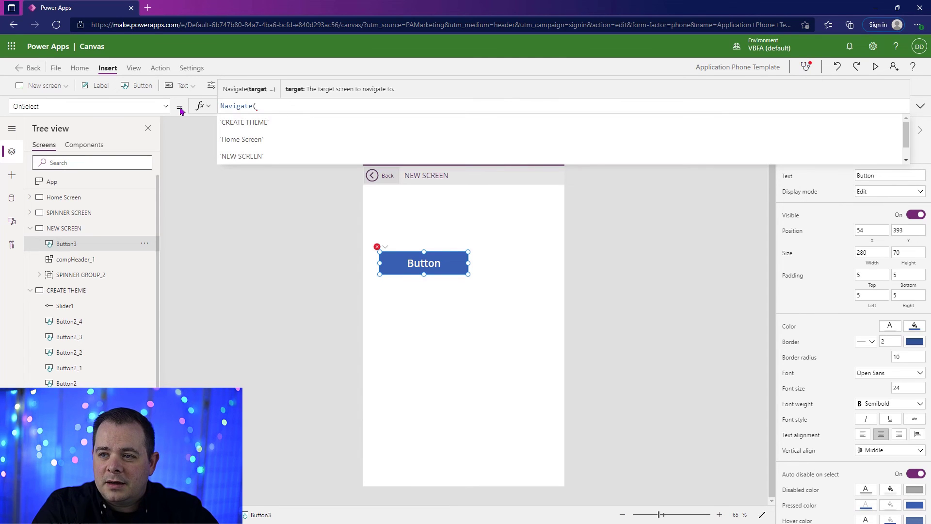
{"action": "key", "text": "Tab"}
{"action": "type", "text": ")"}
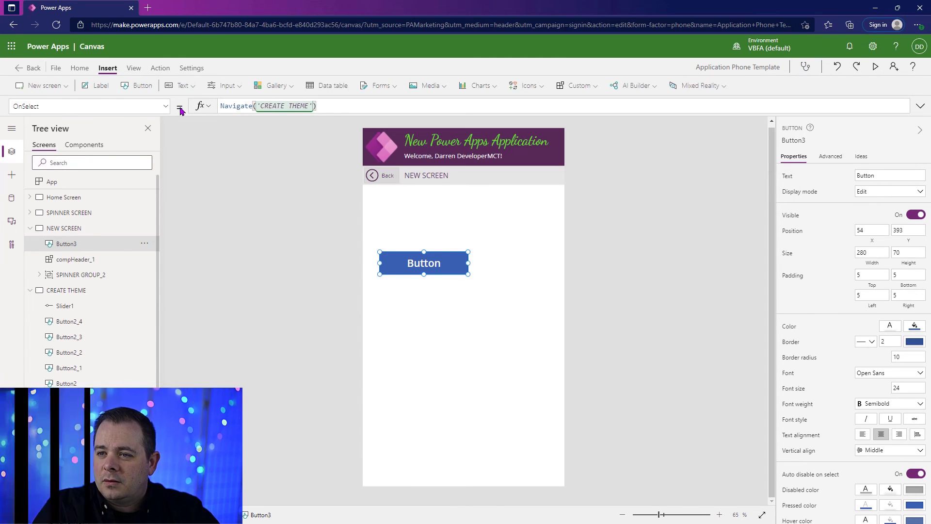
Move all the controls on the CREATE THEME screen down together to make room for the header
{"action": "left_click", "coordinate": [78, 290]}
{"action": "left_click", "coordinate": [67, 228]}
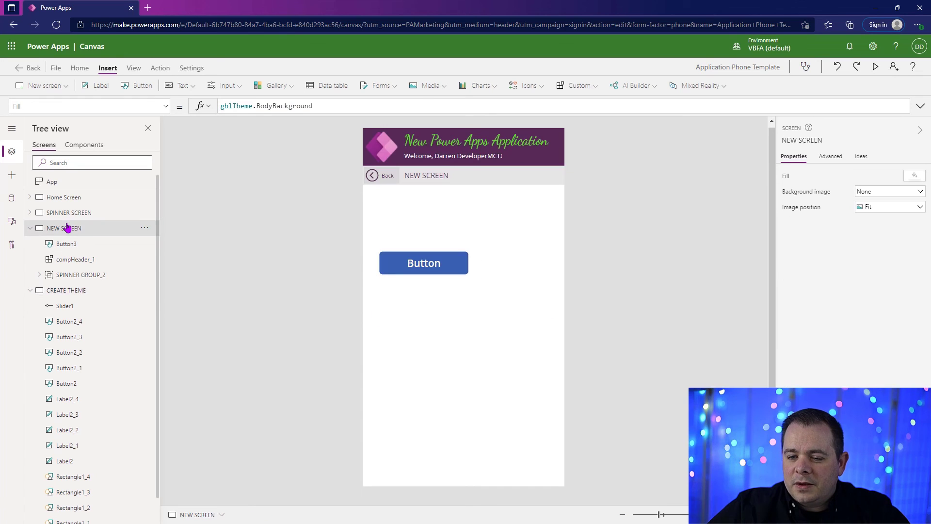
{"action": "left_click", "coordinate": [453, 159]}
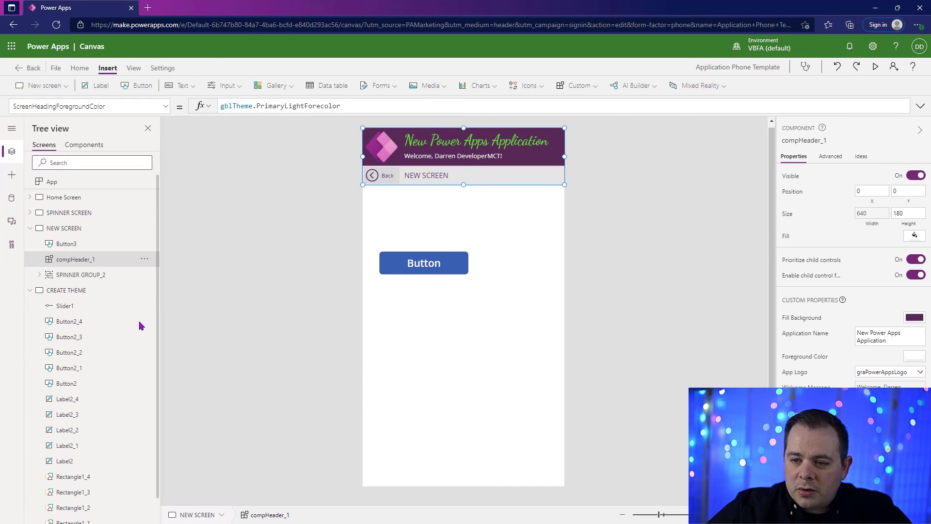
{"action": "left_click", "coordinate": [88, 290]}
{"action": "key", "text": "ctrl+a"}
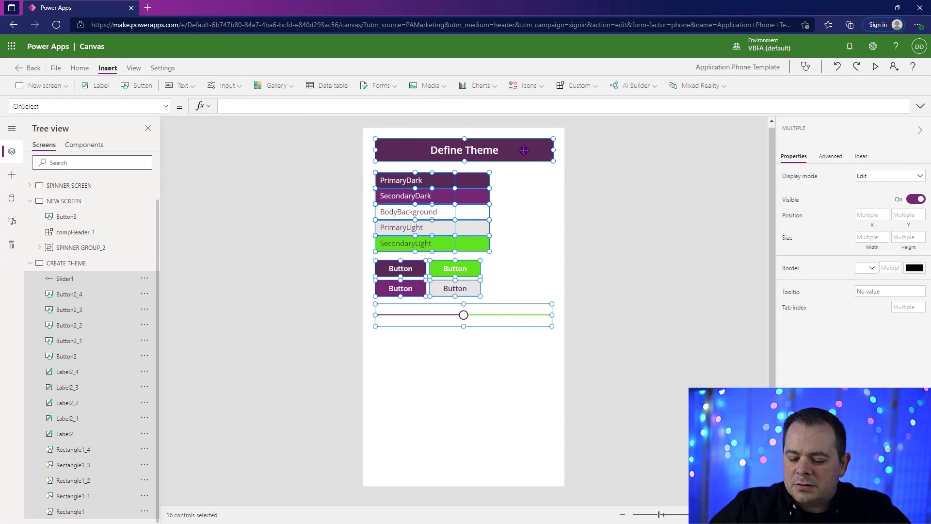
{"action": "key", "text": "Down"}
{"action": "key", "text": "Down"}
{"action": "key", "text": "Down"}
{"action": "key", "text": "Down"}
{"action": "key", "text": "Down"}
{"action": "key", "text": "Down"}
{"action": "key", "text": "Down"}
{"action": "key", "text": "Down"}
{"action": "key", "text": "Down"}
{"action": "key", "text": "Down"}
{"action": "key", "text": "Down"}
{"action": "key", "text": "Down"}
{"action": "key", "text": "Down"}
{"action": "key", "text": "Down"}
{"action": "key", "text": "Down"}
{"action": "key", "text": "Down"}
{"action": "key", "text": "Down"}
{"action": "key", "text": "Down"}
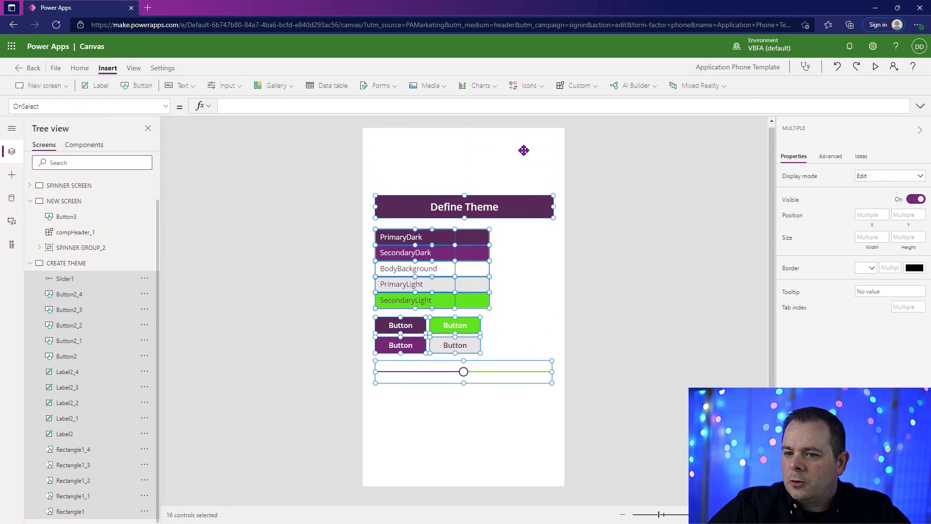
{"action": "left_click", "coordinate": [175, 258]}
Copy the header component from NEW SCREEN to the CREATE THEME screen and return to NEW SCREEN
{"action": "left_click", "coordinate": [73, 201]}
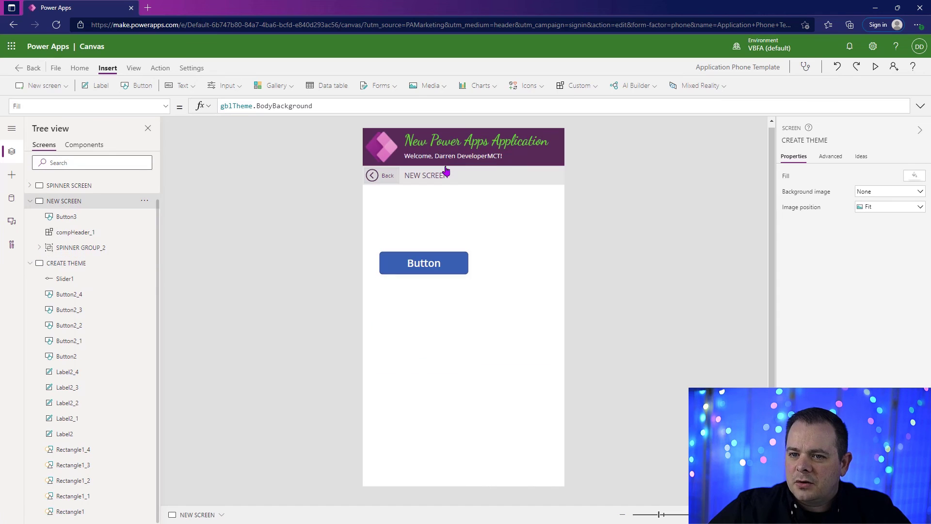
{"action": "left_click", "coordinate": [446, 170]}
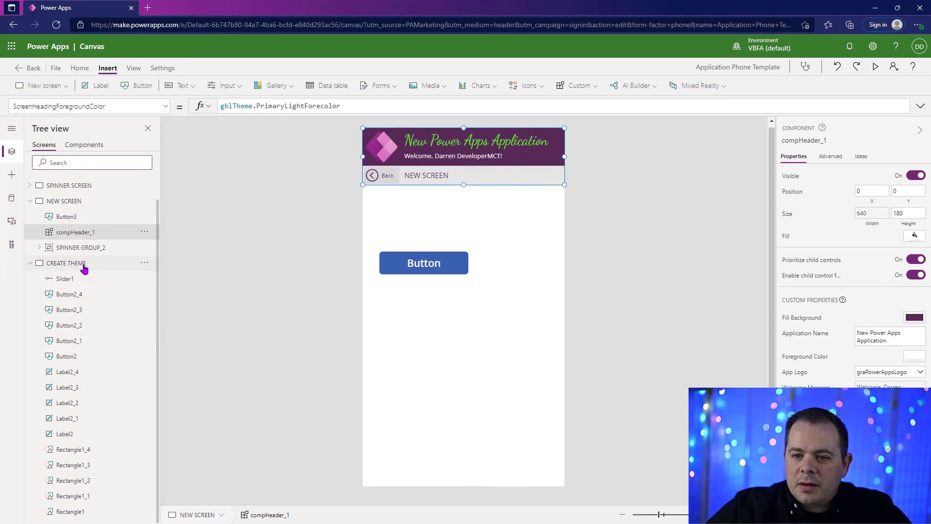
{"action": "left_click", "coordinate": [83, 265]}
{"action": "key", "text": "ctrl+v"}
{"action": "left_click", "coordinate": [653, 258]}
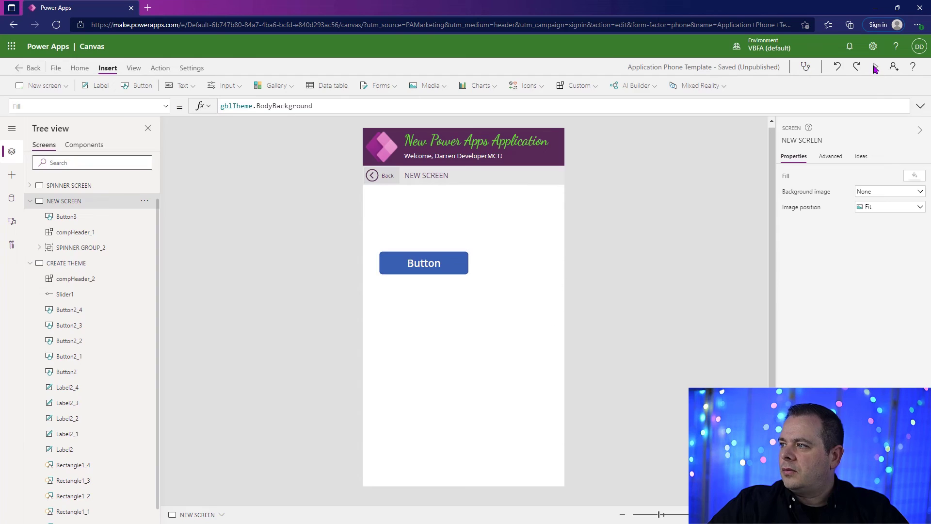
Preview the app and test the button's navigation to CREATE THEME and the header's back icon
{"action": "left_click", "coordinate": [875, 67]}
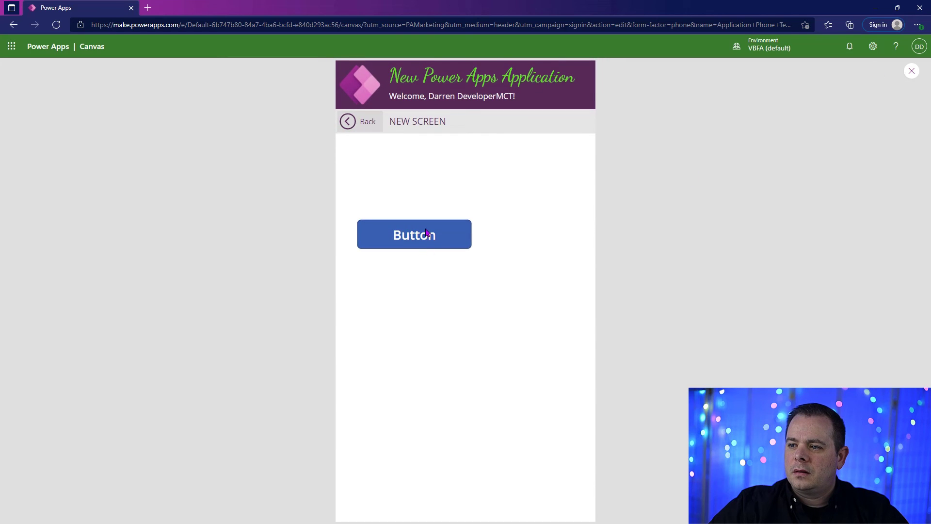
{"action": "left_click", "coordinate": [426, 233]}
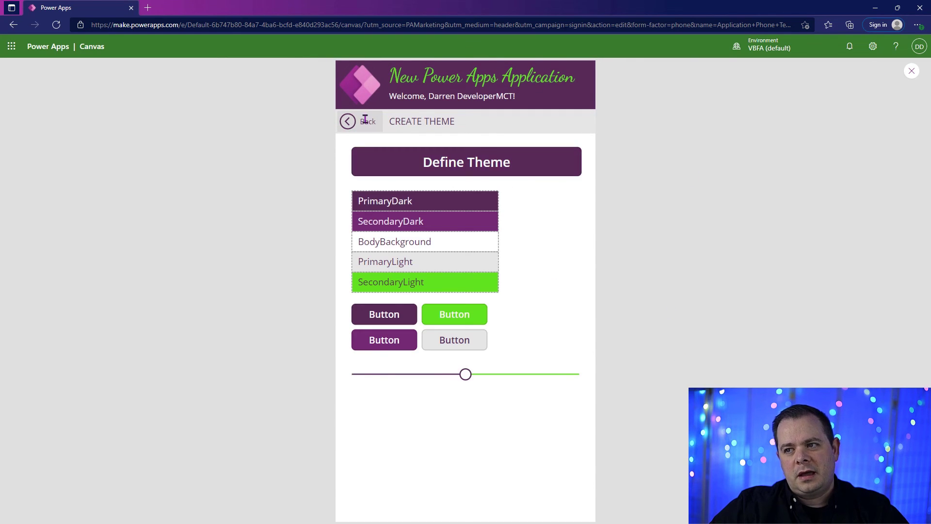
{"action": "left_click", "coordinate": [349, 123]}
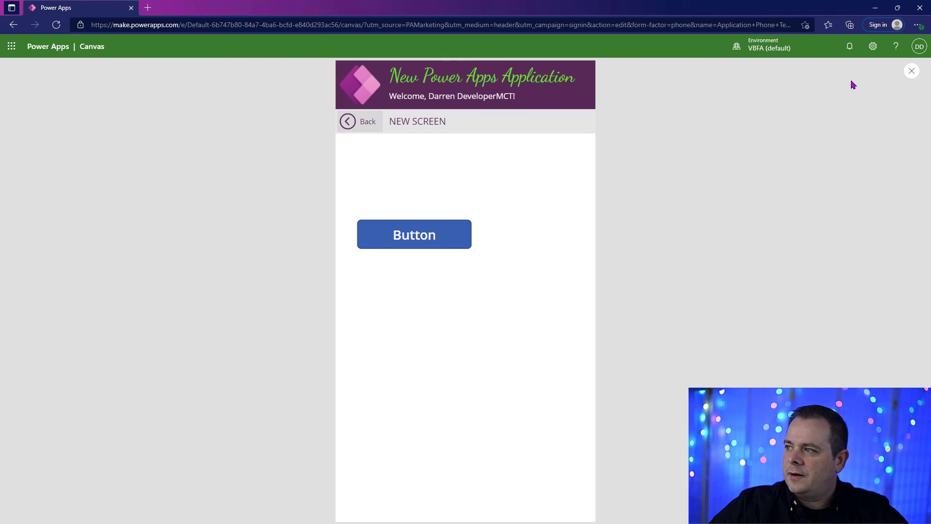
{"action": "left_click", "coordinate": [911, 71]}
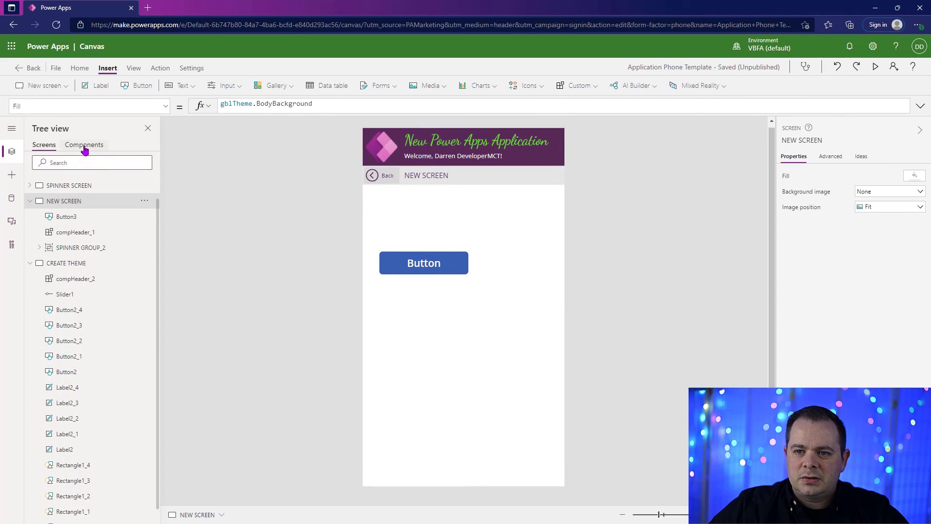
Duplicate the back icon inside the compHeader component
{"action": "left_click", "coordinate": [84, 146]}
{"action": "left_click", "coordinate": [372, 326]}
{"action": "left_click", "coordinate": [144, 240]}
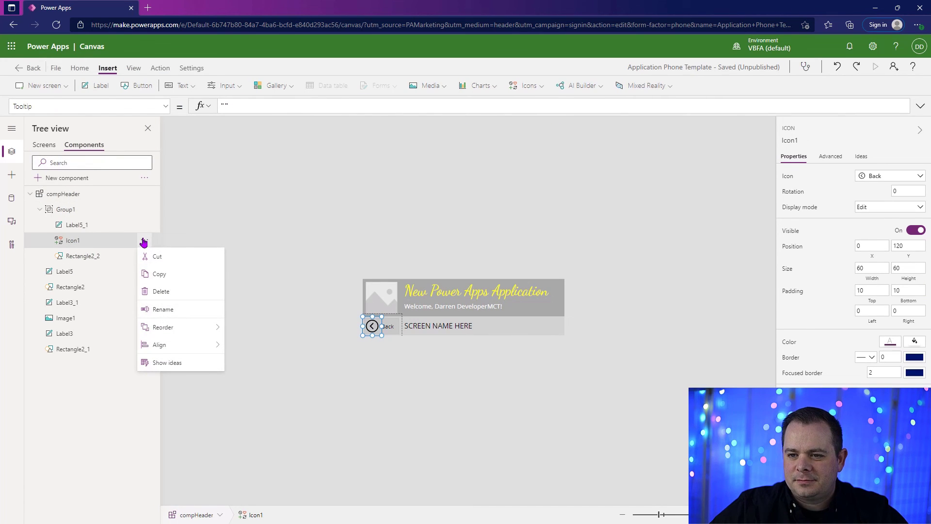
{"action": "left_click", "coordinate": [164, 275]}
{"action": "left_click", "coordinate": [107, 223]}
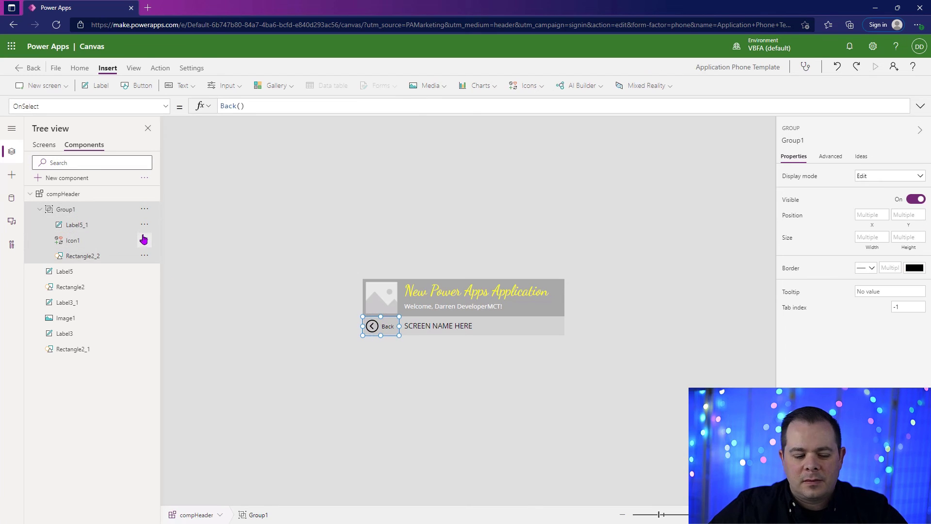
{"action": "key", "text": "ctrl+v"}
Group the duplicated back icon with the existing back control group
{"action": "left_click", "coordinate": [99, 226], "text": "ctrl"}
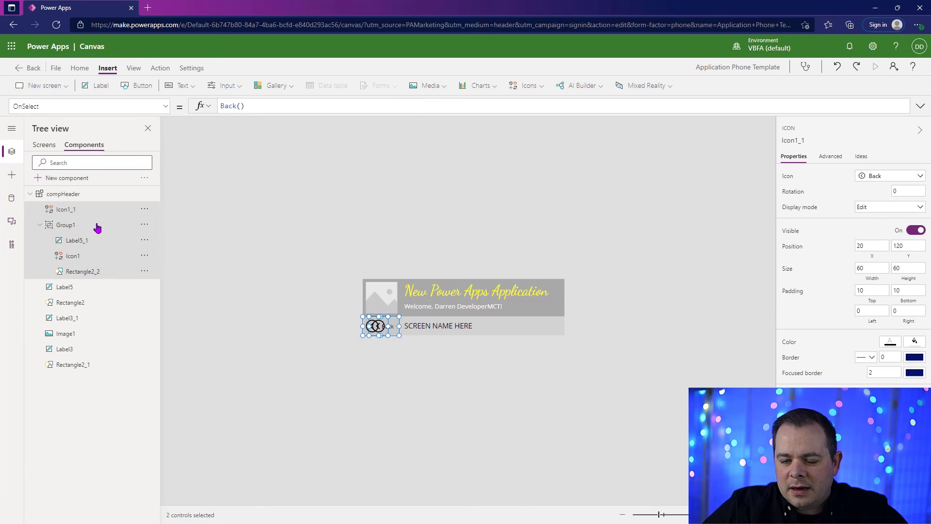
{"action": "right_click", "coordinate": [97, 226]}
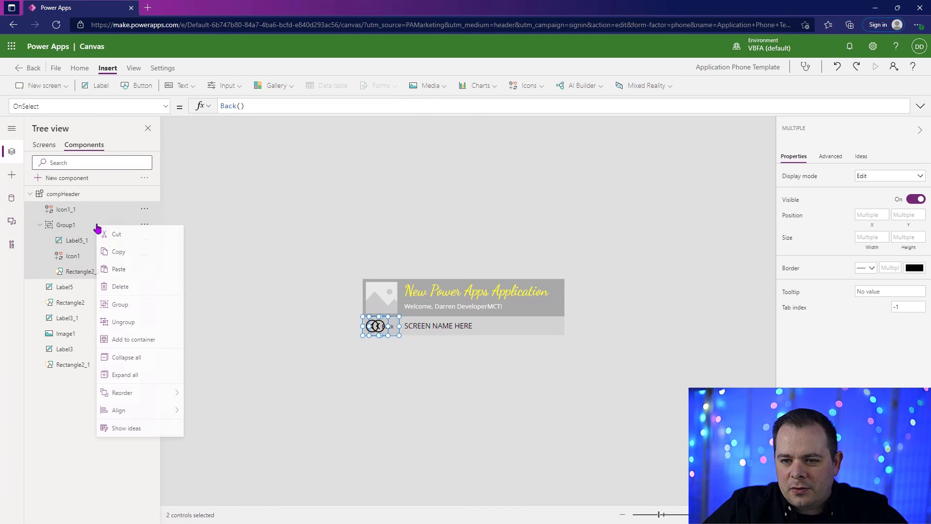
{"action": "left_click", "coordinate": [131, 305]}
{"action": "left_click", "coordinate": [37, 210]}
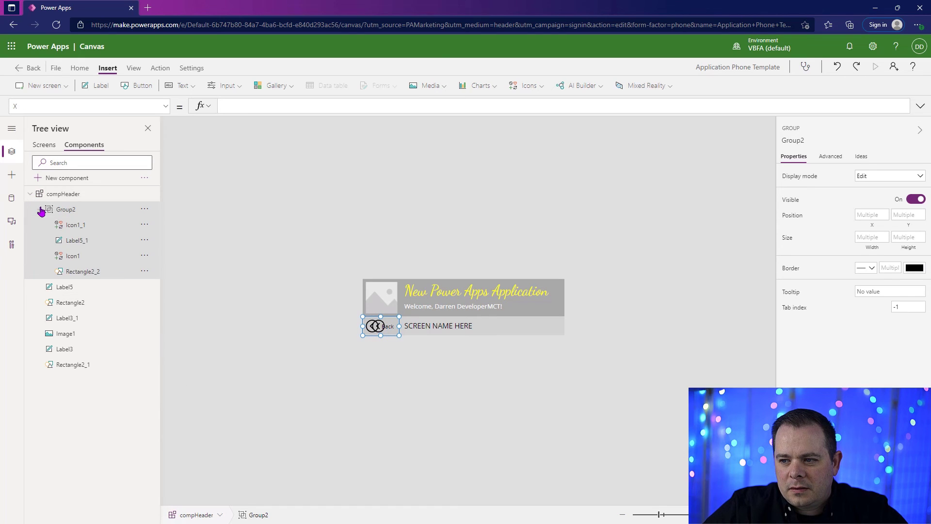
Stretch the duplicated icon over the whole back control, with X at 0 and a width of 115
{"action": "left_click", "coordinate": [104, 226]}
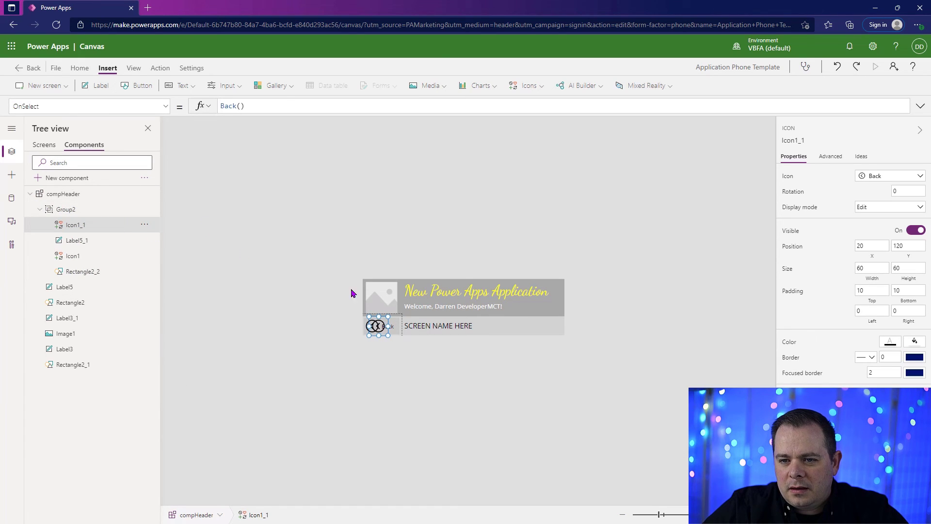
{"action": "left_click_drag", "start_coordinate": [657, 516], "coordinate": [697, 516]}
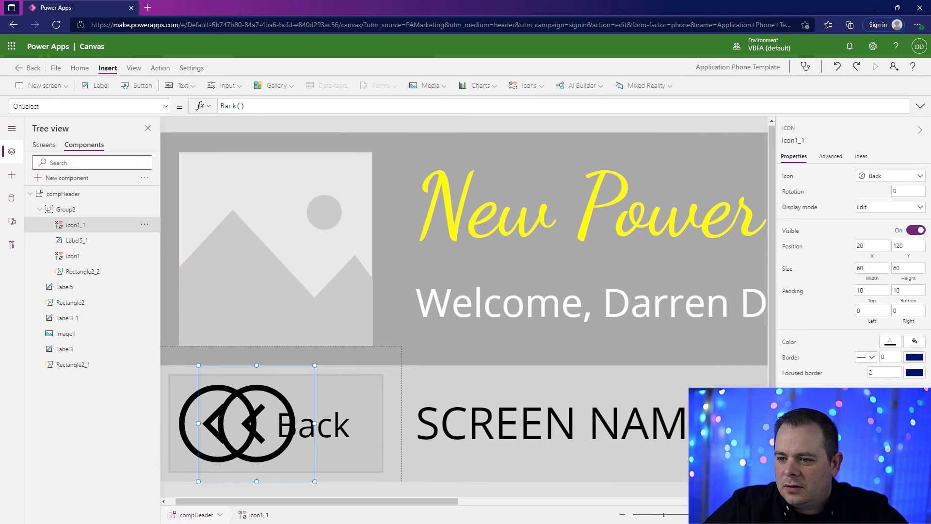
{"action": "left_click_drag", "start_coordinate": [315, 423], "coordinate": [383, 424]}
{"action": "left_click_drag", "start_coordinate": [199, 425], "coordinate": [130, 423]}
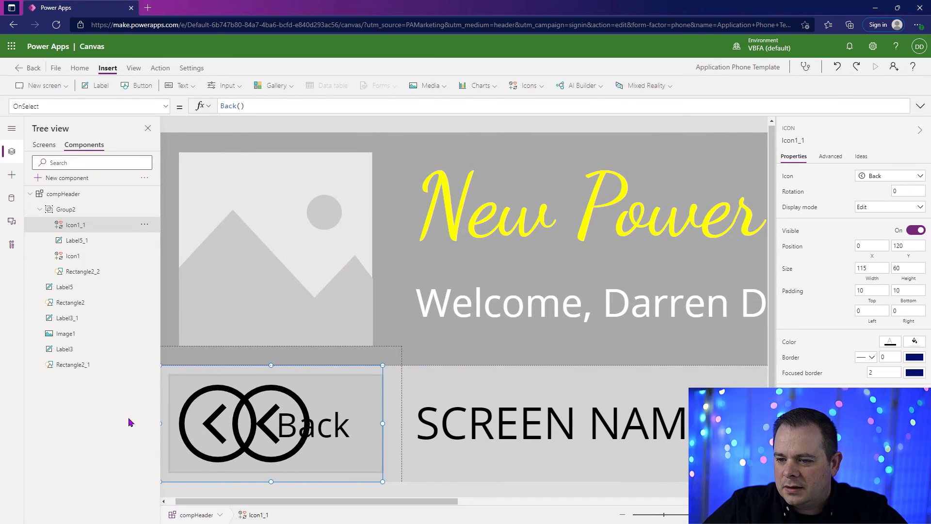
Set the stretched icon's Color formula to Transparent, and preview NEW SCREEN
{"action": "left_click", "coordinate": [784, 343]}
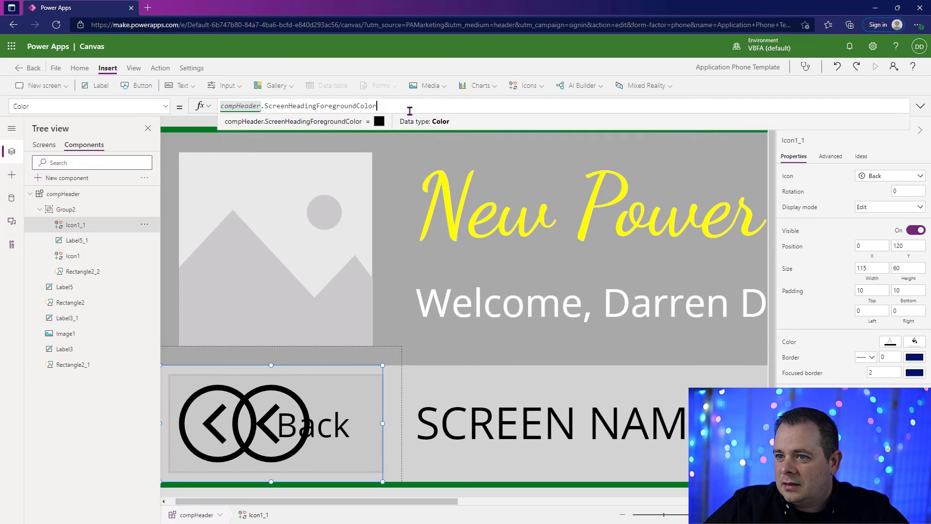
{"action": "type", "text": "Transparent"}
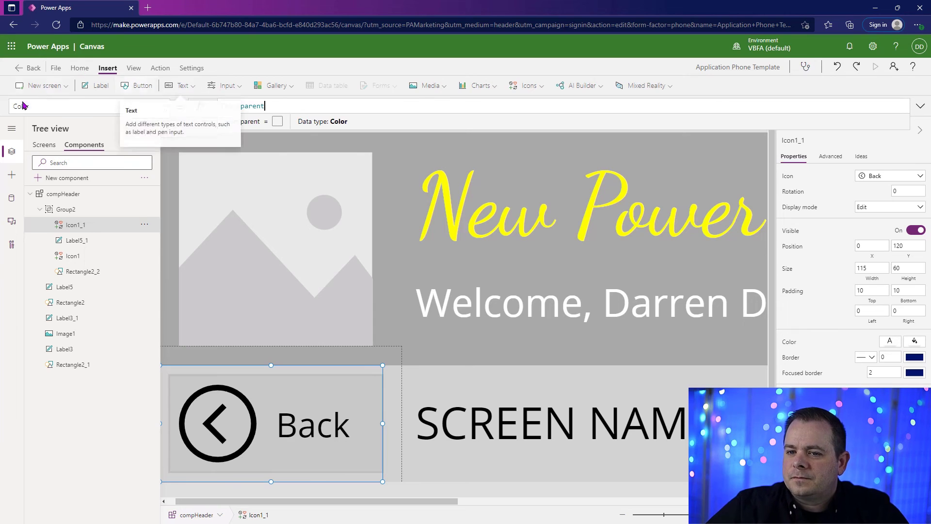
{"action": "left_click", "coordinate": [36, 145]}
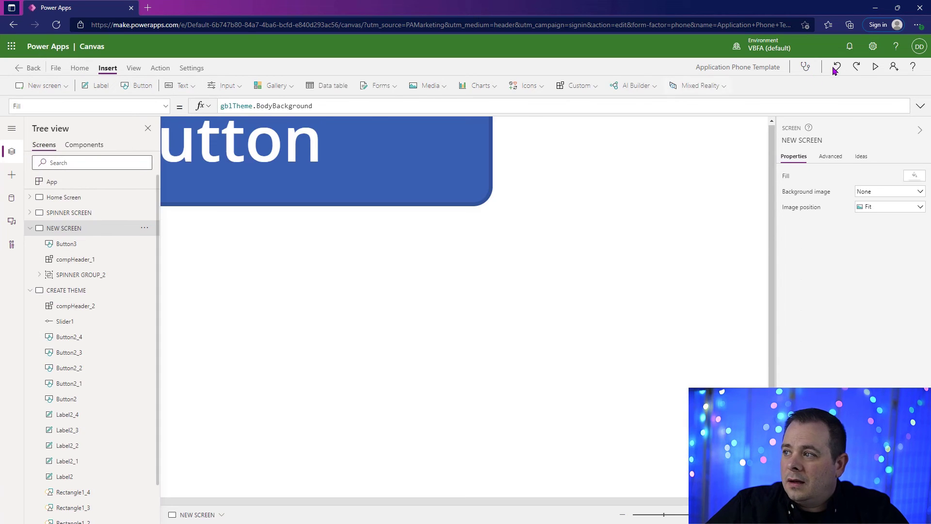
{"action": "left_click", "coordinate": [876, 67]}
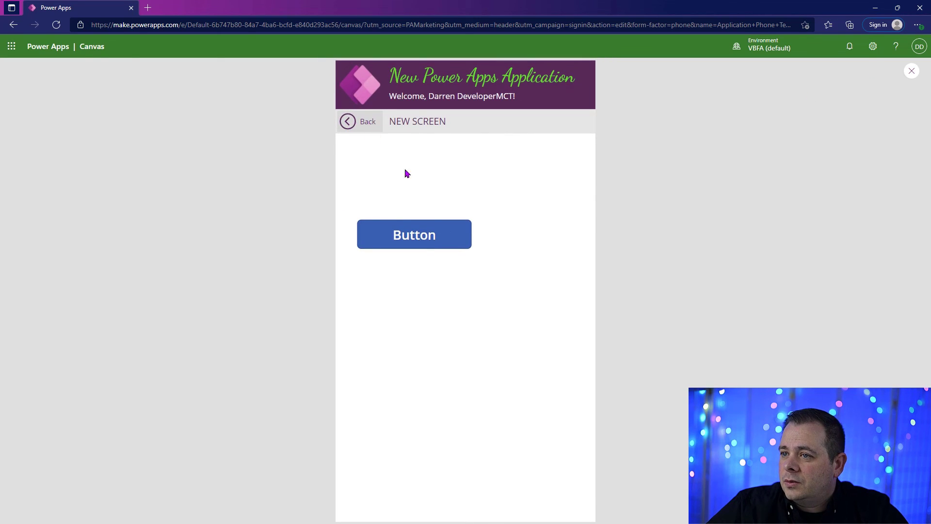
Test the NEW SCREEN button and the label area of the Back control in the preview, and exit the preview
{"action": "left_click", "coordinate": [413, 243]}
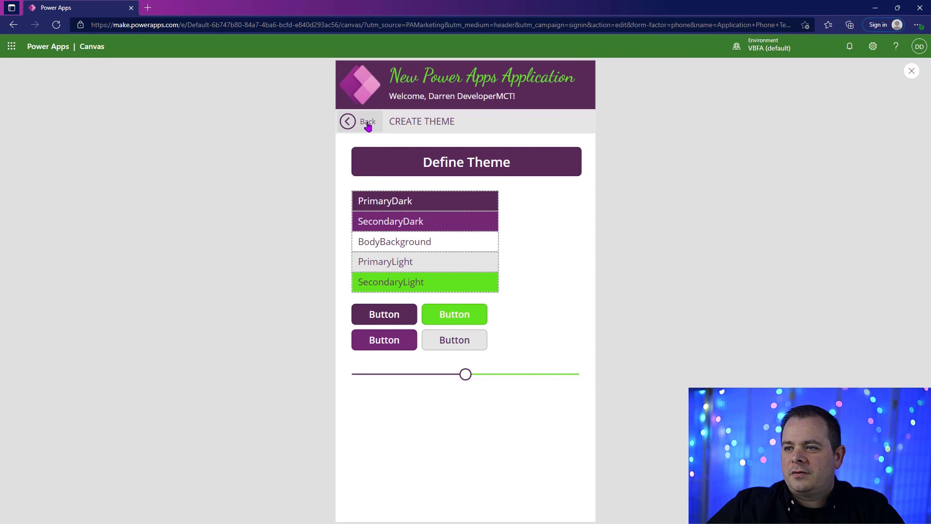
{"action": "left_click", "coordinate": [367, 125]}
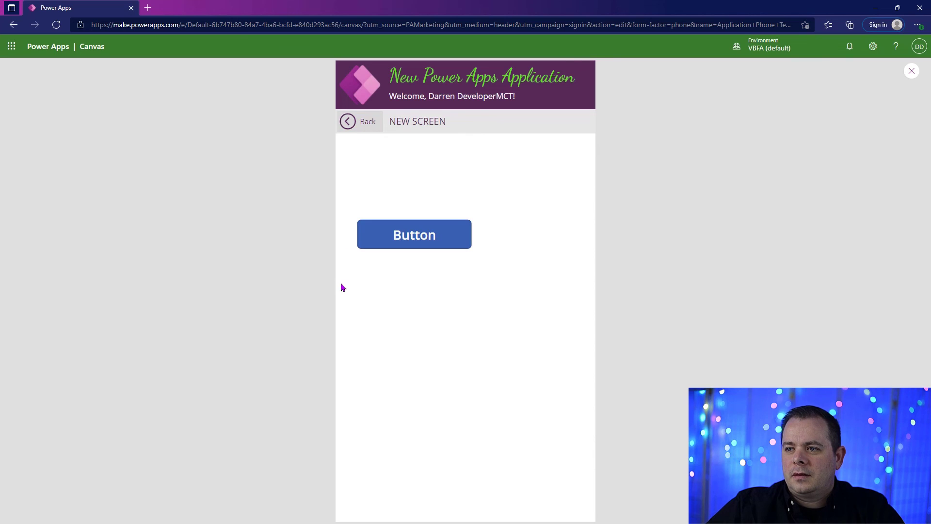
{"action": "key", "text": "Escape"}
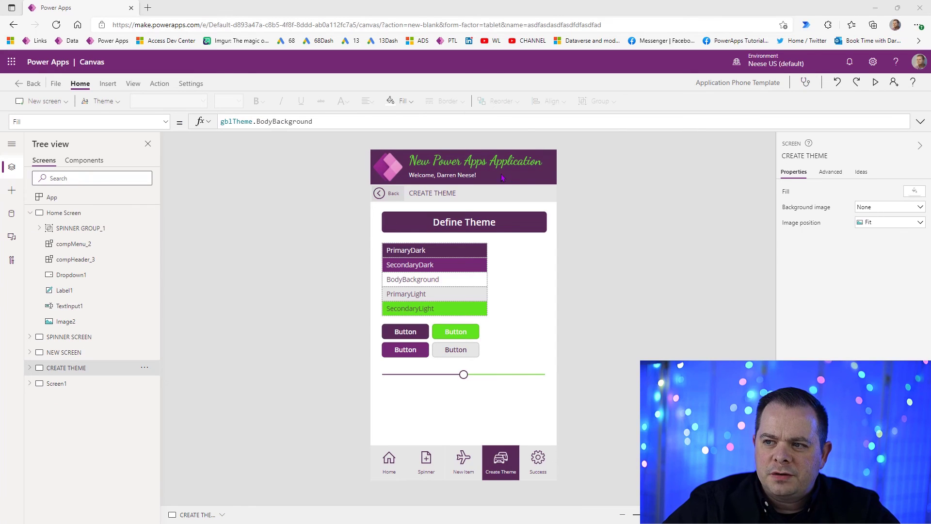
Check the Application Name formula of the header component on the CREATE THEME screen
{"action": "left_click", "coordinate": [503, 178]}
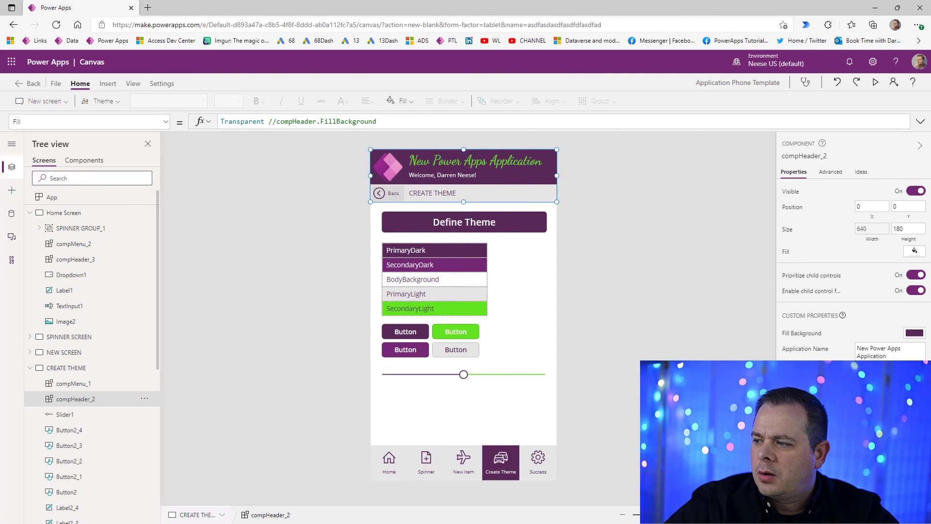
{"action": "left_click", "coordinate": [798, 351]}
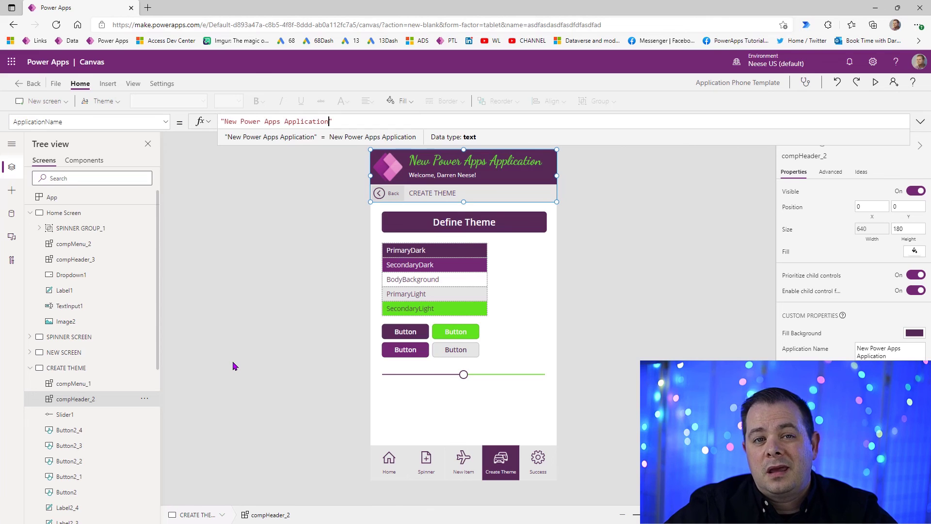
In the App object's OnStart formula, add a Set statement for a gblAppSettings variable below the gblShowSpinner one
{"action": "left_click", "coordinate": [97, 198]}
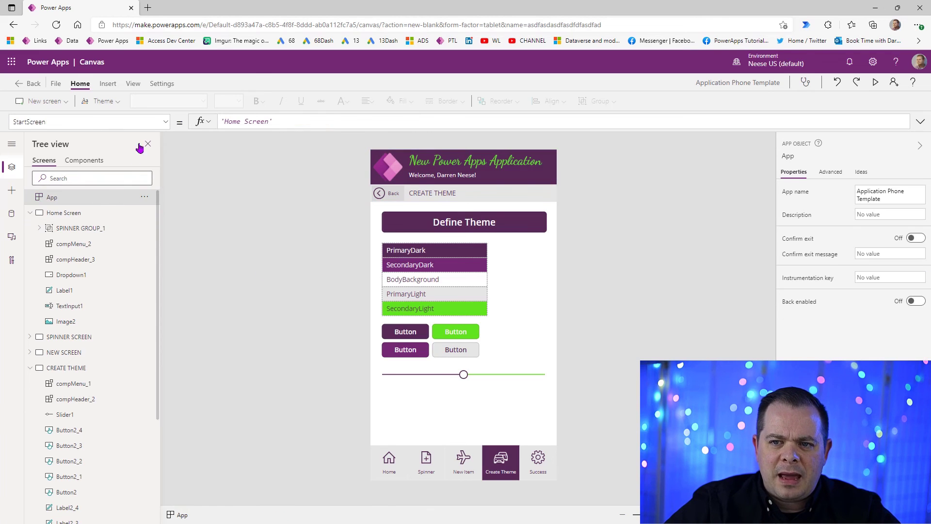
{"action": "left_click", "coordinate": [156, 123]}
{"action": "left_click", "coordinate": [73, 274]}
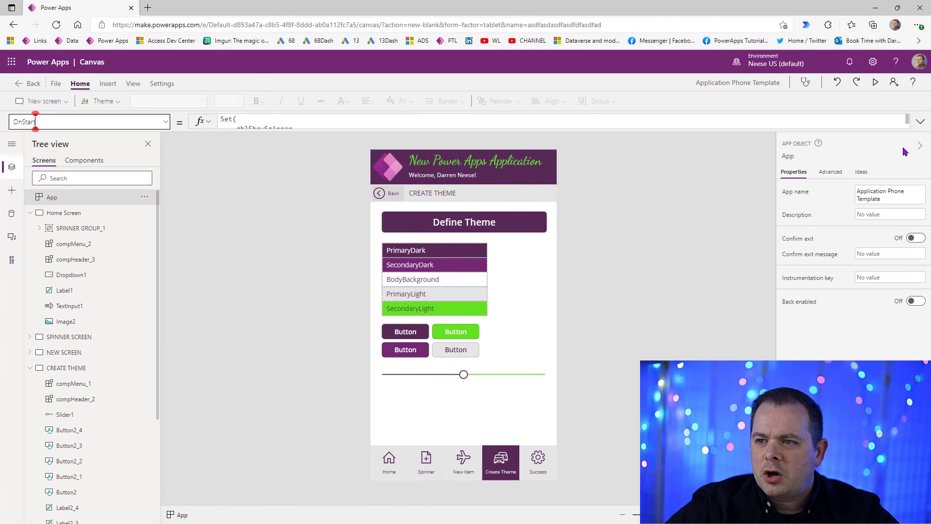
{"action": "left_click", "coordinate": [921, 122]}
{"action": "key", "text": "Return"}
{"action": "key", "text": "Return"}
{"action": "key", "text": "Return"}
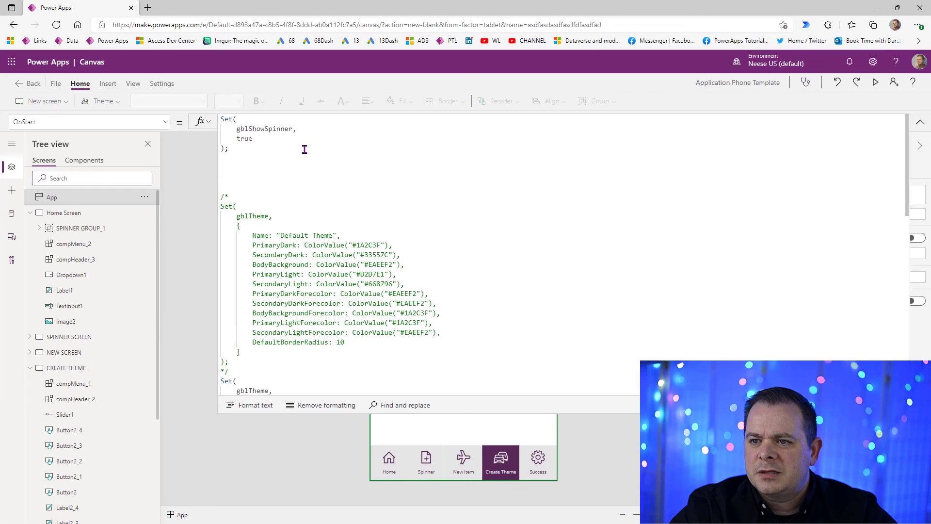
{"action": "type", "text": "Set();"}
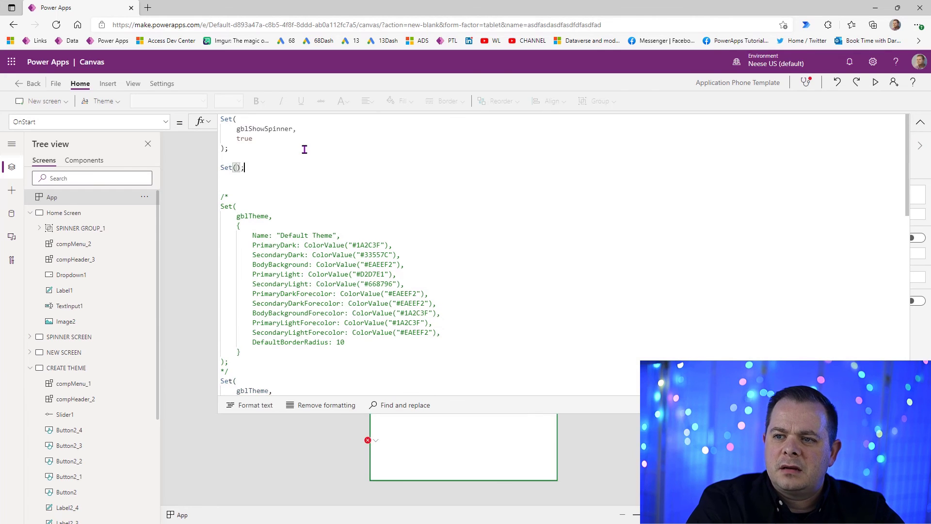
{"action": "key", "text": "Left"}
{"action": "key", "text": "Left"}
{"action": "type", "text": "gbl"}
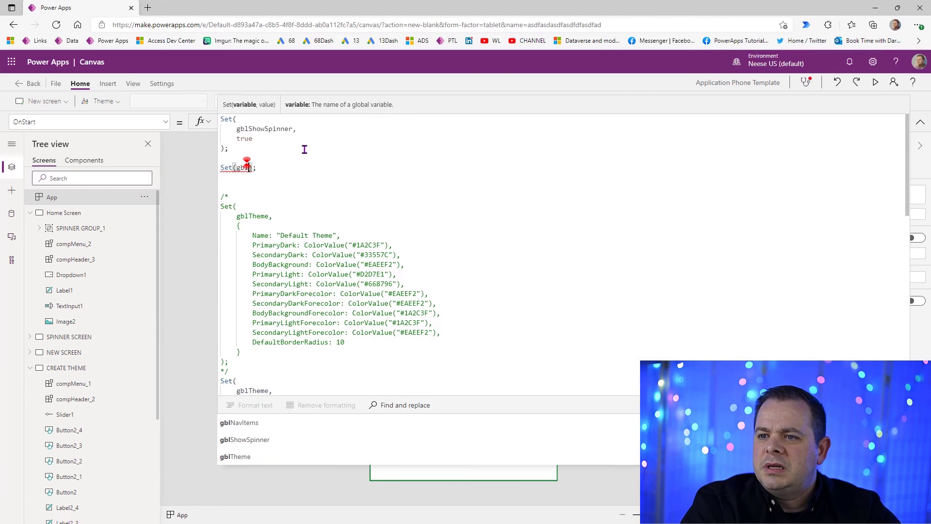
{"action": "type", "text": "AppSettings"}
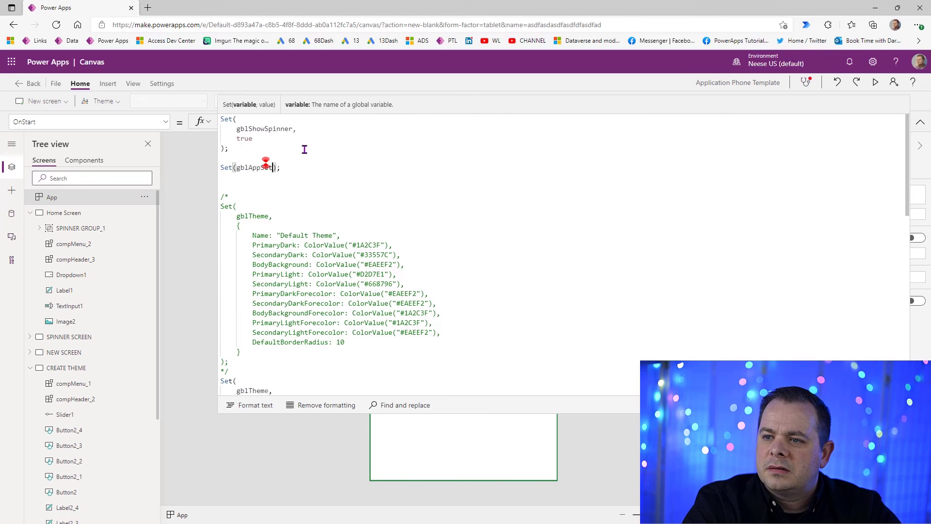
Give gblAppSettings an empty record as its value and format the OnStart formula across separate lines
{"action": "type", "text": ","}
{"action": "key", "text": "Return"}
{"action": "key", "text": "Return"}
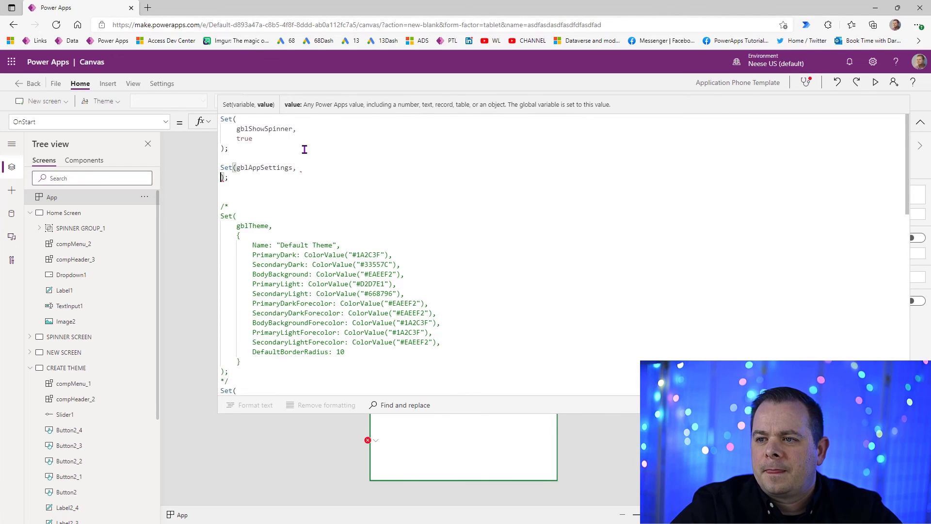
{"action": "key", "text": "Return"}
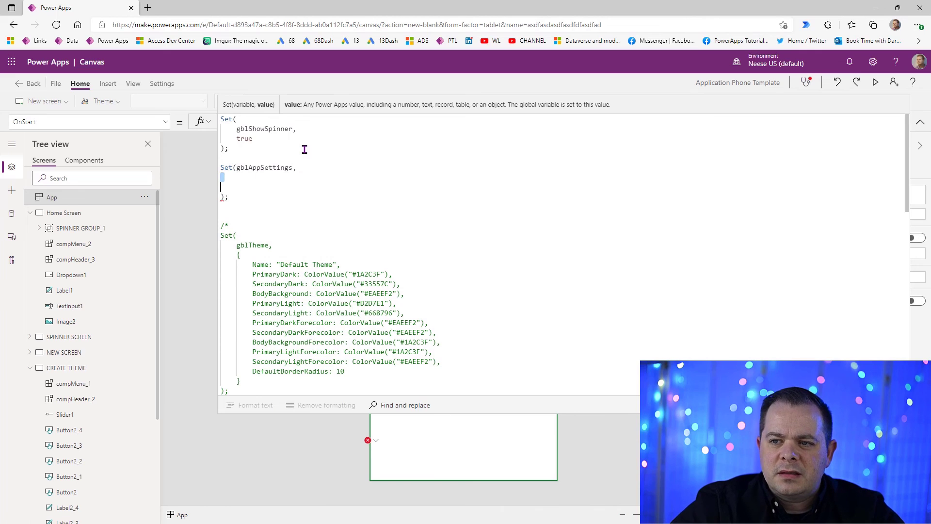
{"action": "key", "text": "BackSpace"}
{"action": "type", "text": "{}"}
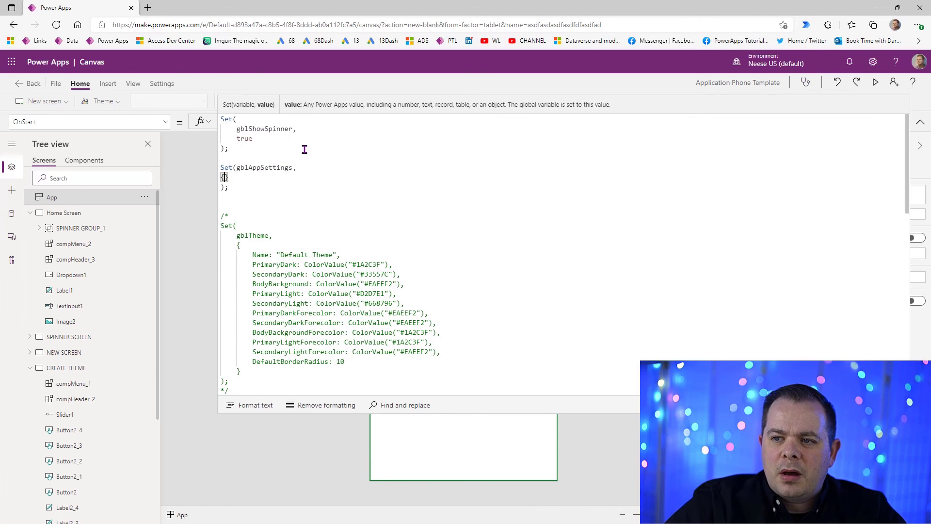
{"action": "key", "text": "Return"}
{"action": "key", "text": "alt+shift+f"}
{"action": "left_click", "coordinate": [286, 197]}
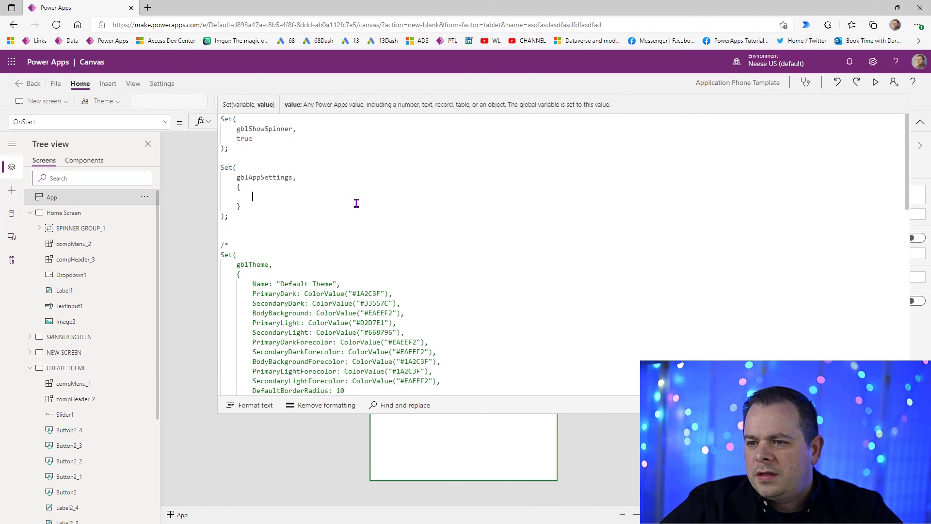
Add an ApplicationName field with the value "My Power Apps Template" to the gblAppSettings record
{"action": "type", "text": "Ap"}
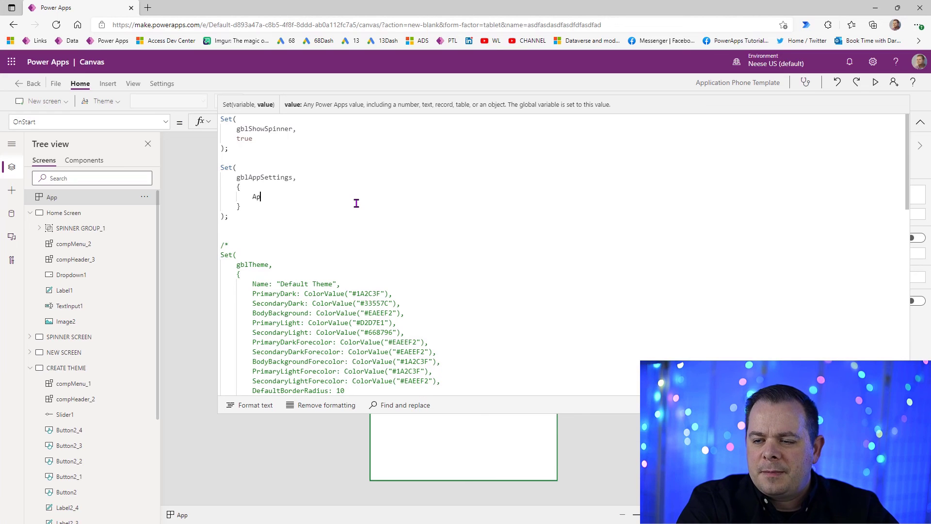
{"action": "type", "text": "plicat"}
{"action": "type", "text": "ionN"}
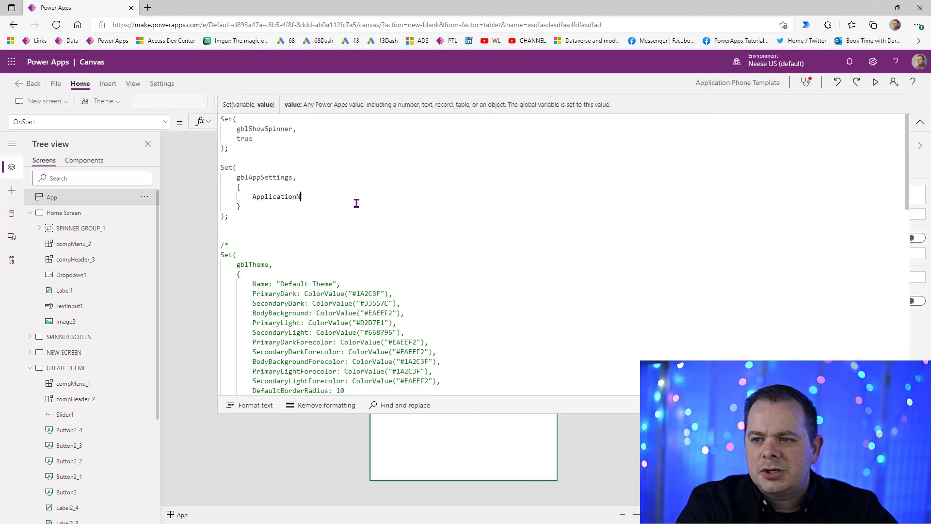
{"action": "type", "text": "ame: \"\""}
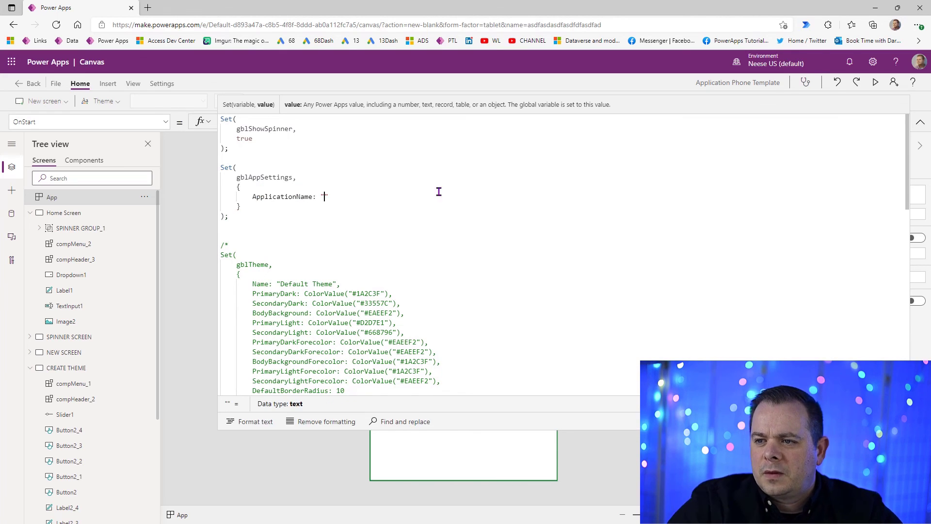
{"action": "left_click", "coordinate": [921, 121]}
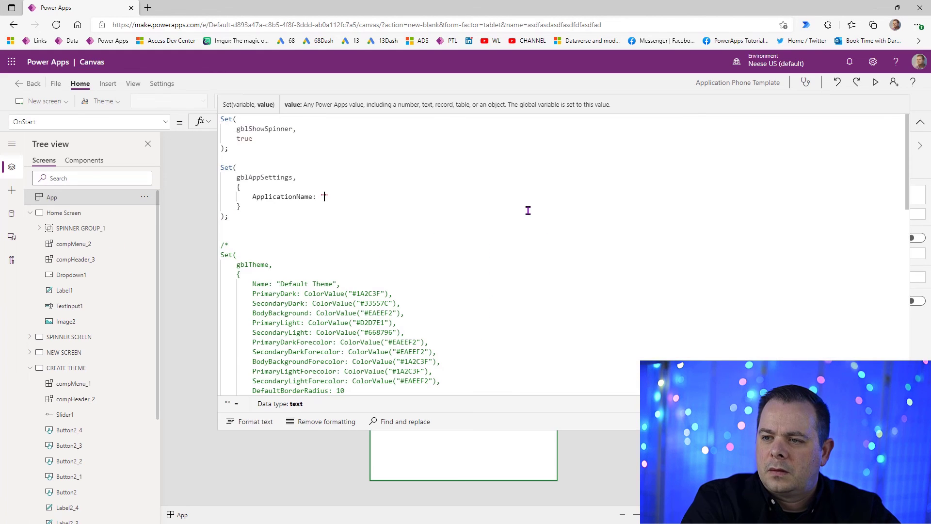
{"action": "type", "text": "Power "}
{"action": "type", "text": "My"}
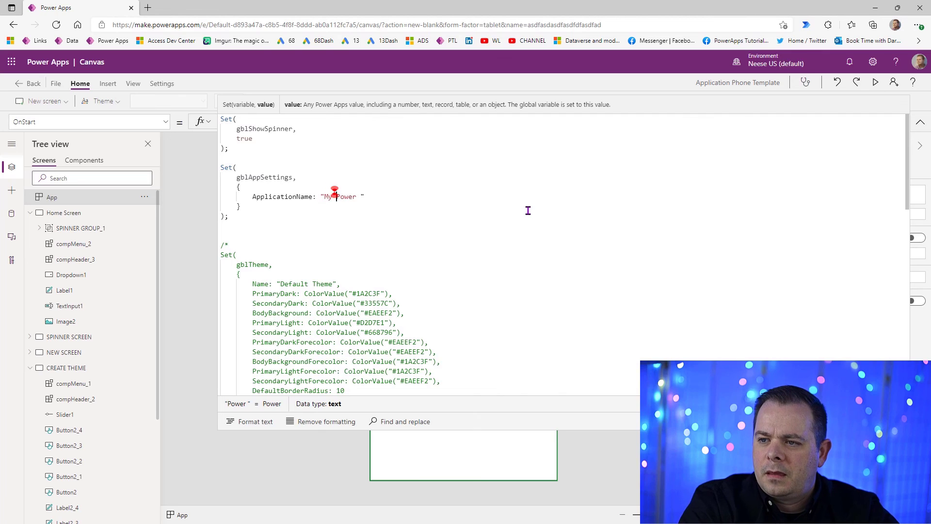
{"action": "key", "text": "ctrl+Right"}
{"action": "type", "text": "Apps "}
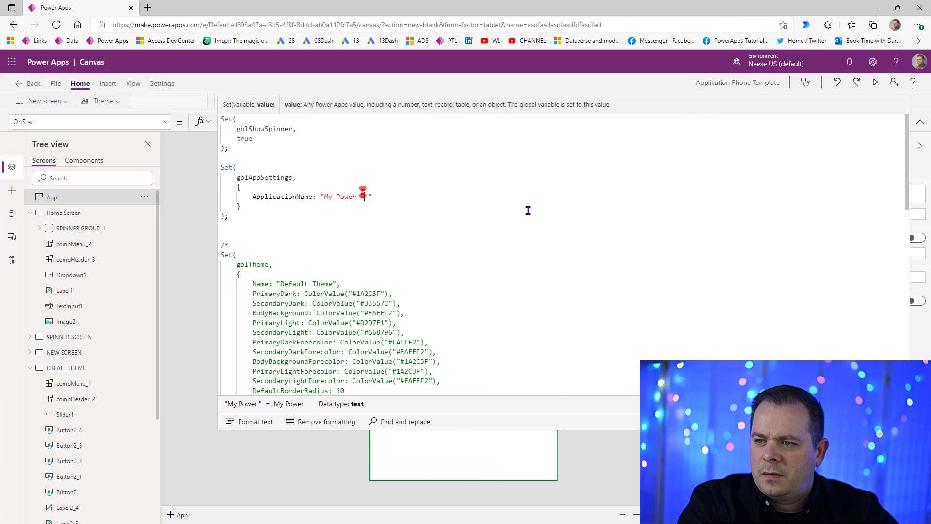
{"action": "type", "text": "Template"}
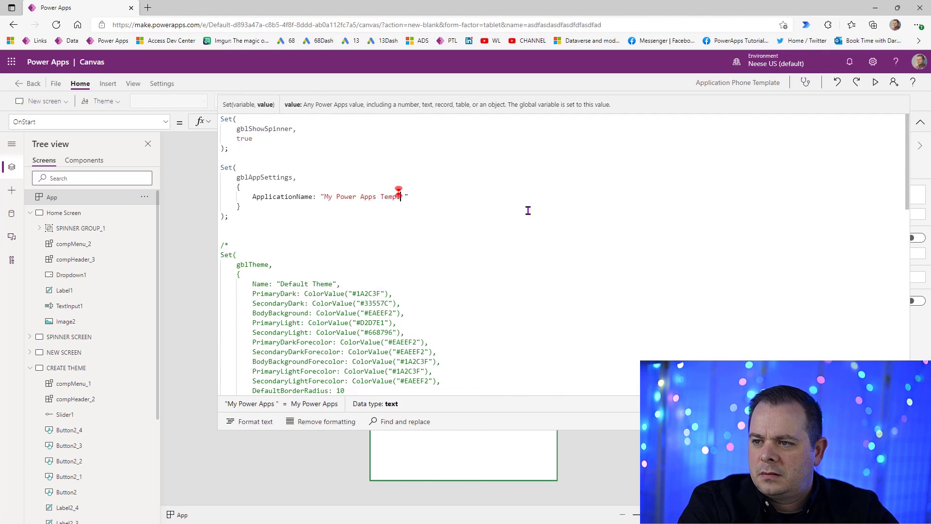
Add an AppVersion field with the value "2022.02" to the gblAppSettings record and collapse the formula editor
{"action": "key", "text": "Return"}
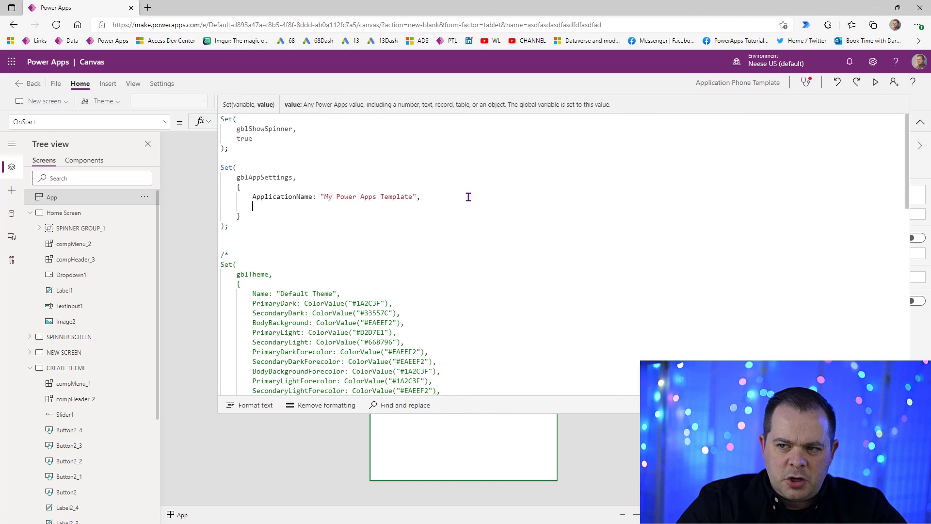
{"action": "type", "text": "AppVersion"}
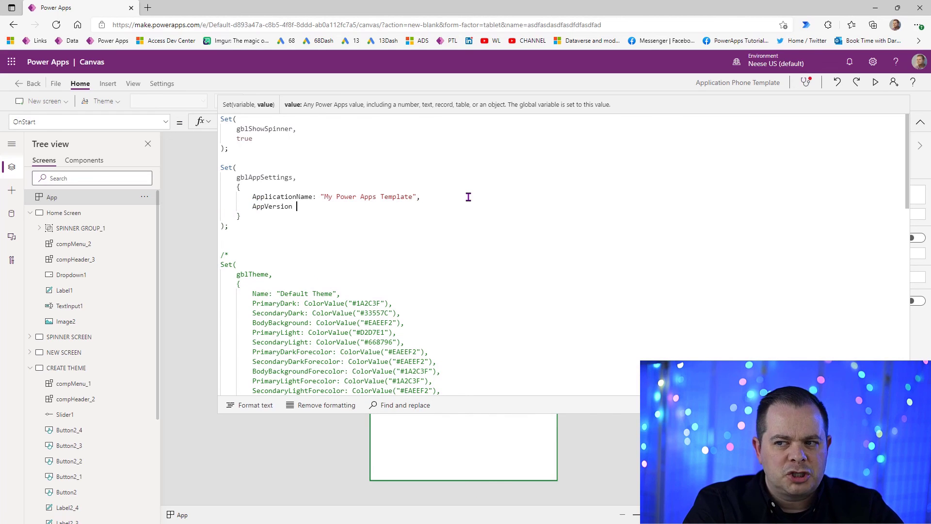
{"action": "key", "text": "BackSpace"}
{"action": "type", "text": ": \""}
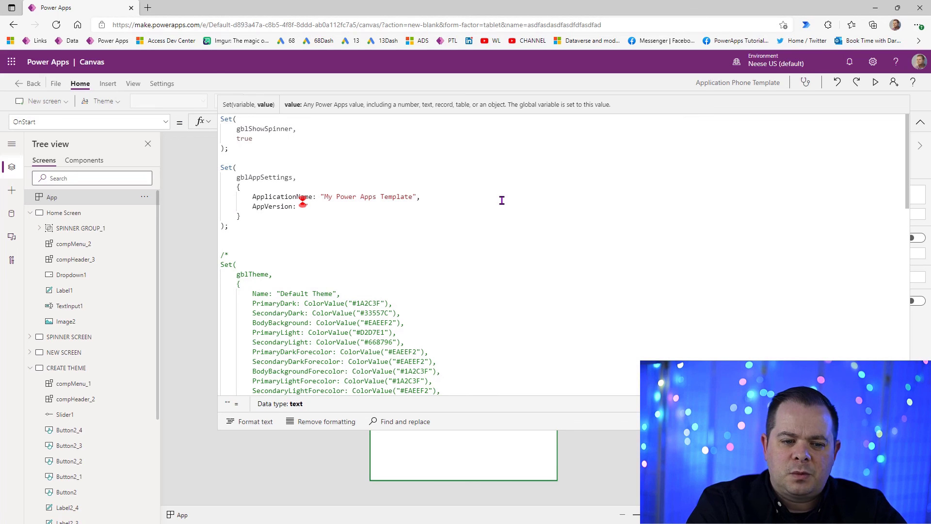
{"action": "type", "text": "2022.02"}
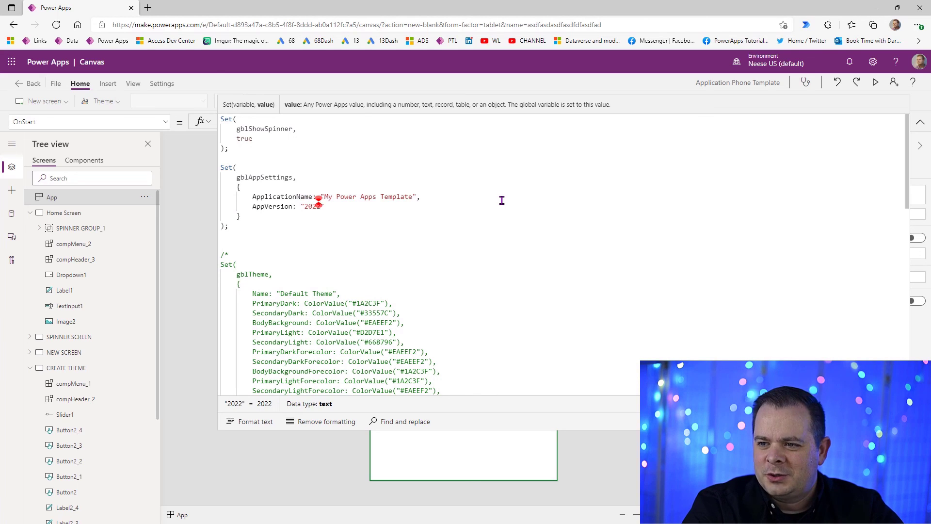
{"action": "left_click", "coordinate": [382, 232]}
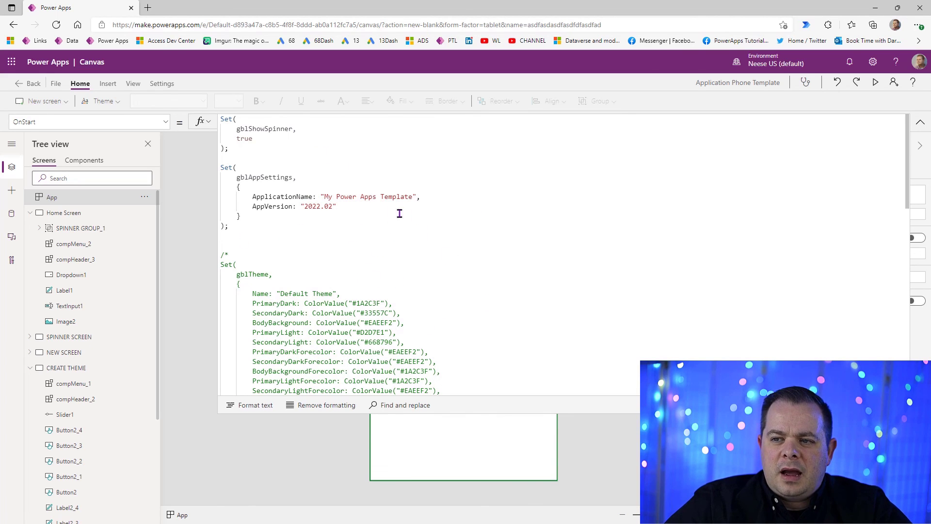
{"action": "left_click", "coordinate": [479, 192]}
{"action": "left_click", "coordinate": [273, 197]}
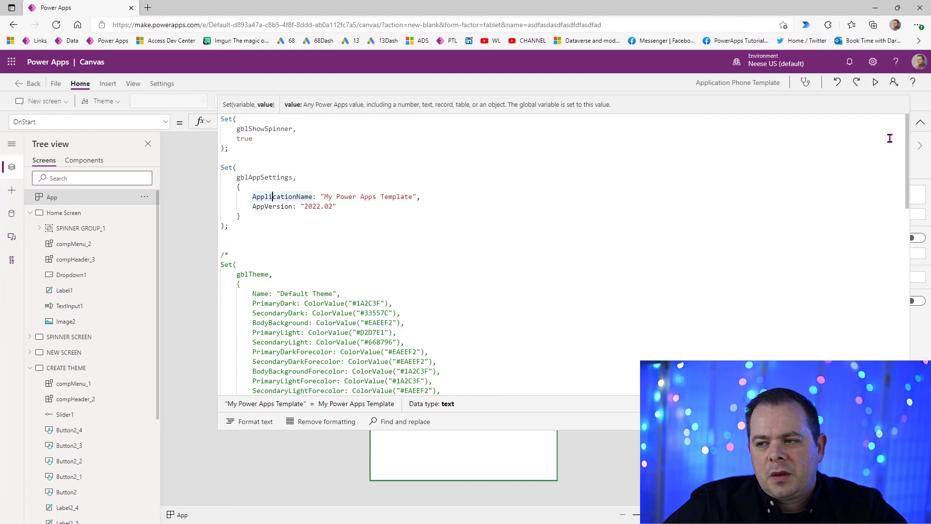
{"action": "left_click", "coordinate": [921, 122]}
Reopen the CREATE THEME header's Application Name formula, collapse the screens in the tree, and run the App's OnStart
{"action": "left_click", "coordinate": [506, 183]}
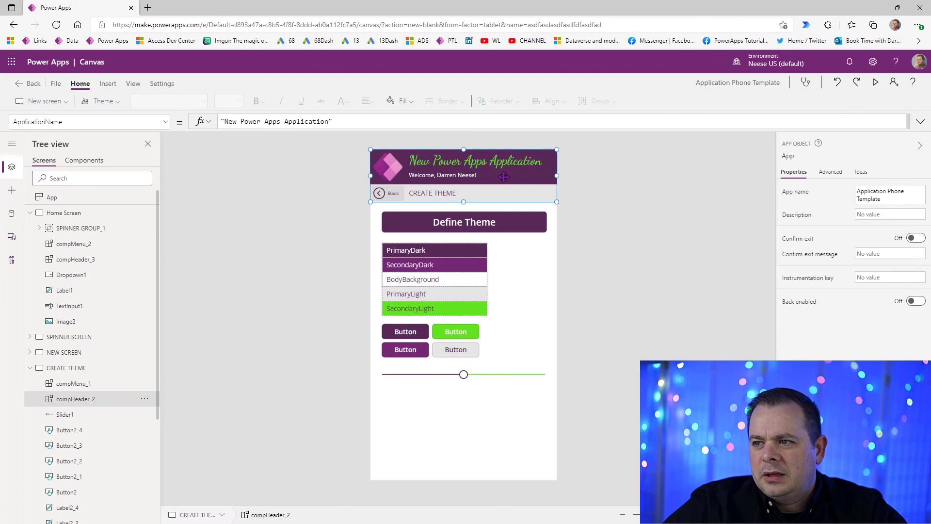
{"action": "left_click", "coordinate": [367, 121]}
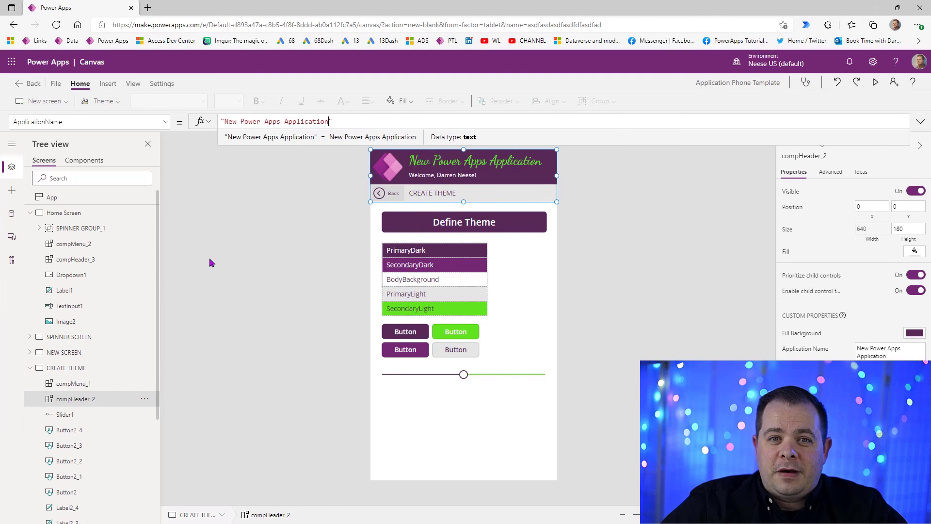
{"action": "left_click", "coordinate": [30, 212]}
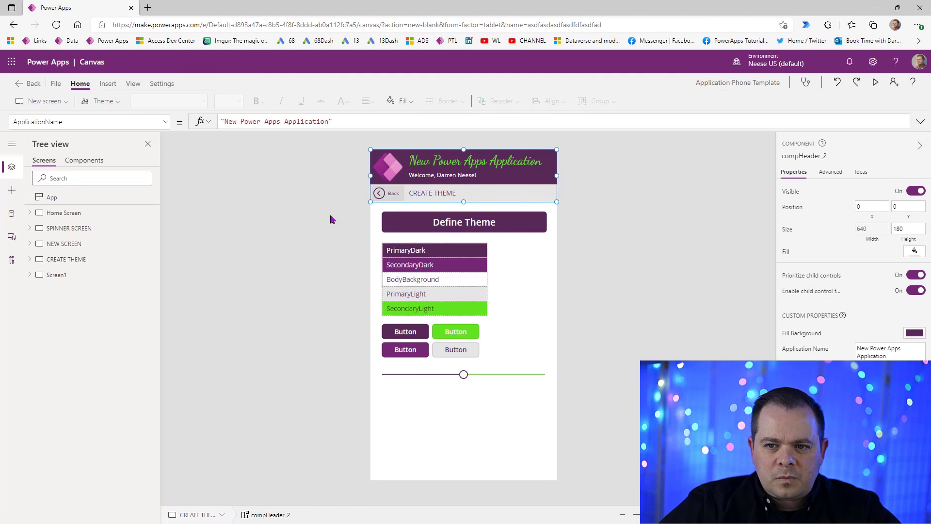
{"action": "left_click", "coordinate": [145, 197]}
{"action": "left_click", "coordinate": [205, 232]}
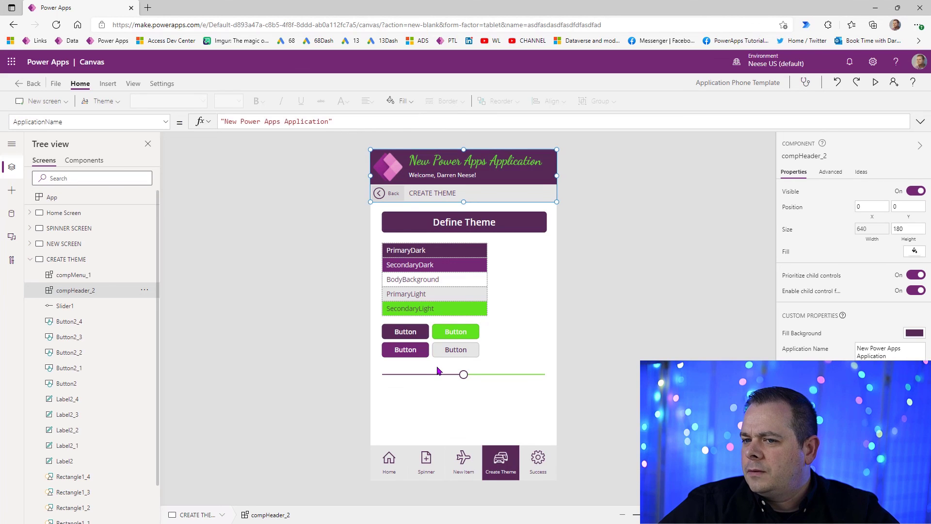
Set the CREATE THEME header's Application Name to the formula gblAppSettings.ApplicationName
{"action": "left_click", "coordinate": [818, 354]}
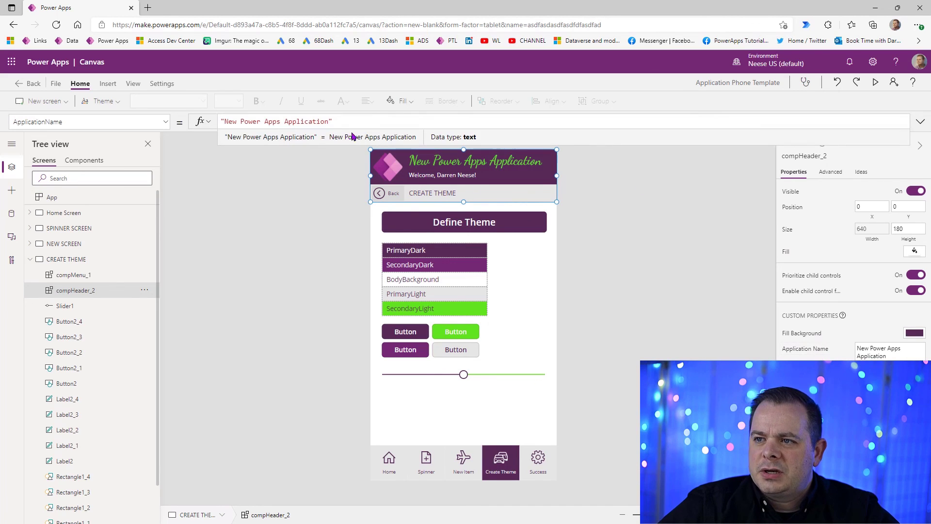
{"action": "left_click_drag", "start_coordinate": [360, 123], "coordinate": [193, 124]}
{"action": "type", "text": "gblA"}
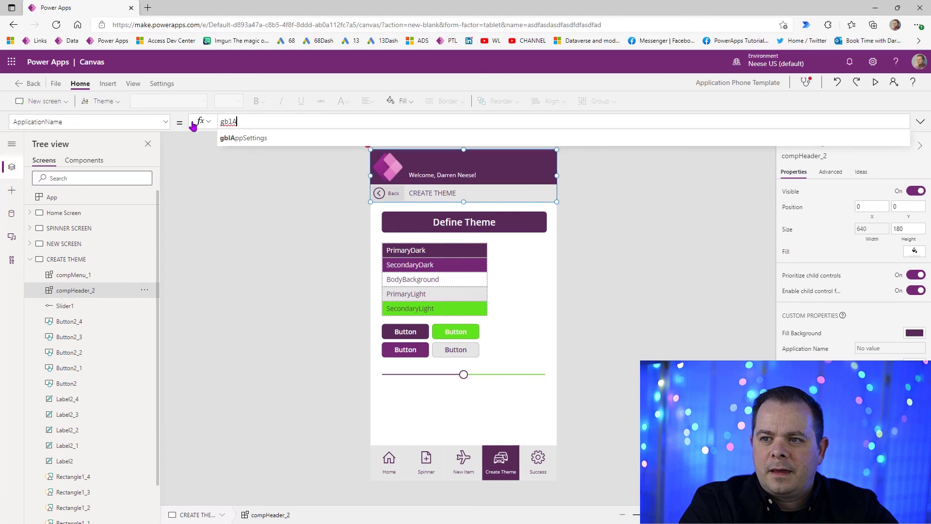
{"action": "key", "text": "Tab"}
{"action": "type", "text": "."}
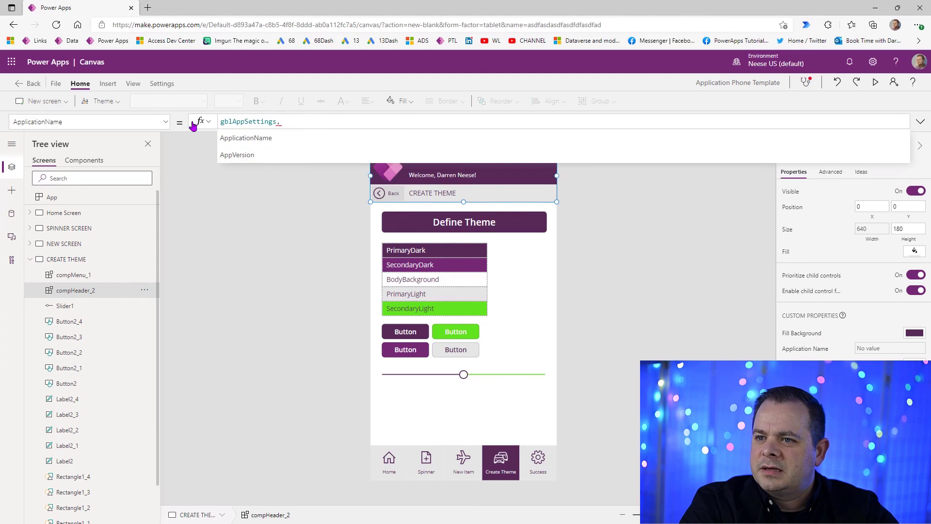
{"action": "key", "text": "Tab"}
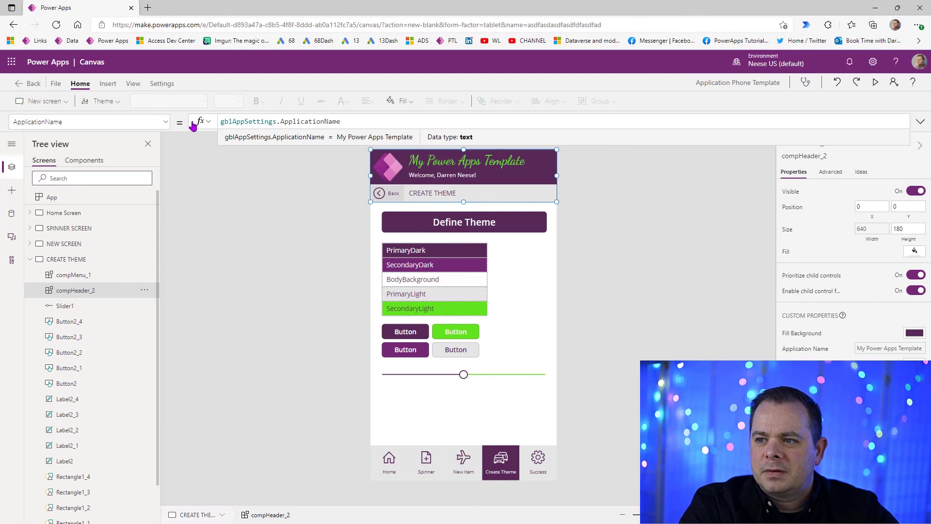
Copy the gblAppSettings.ApplicationName formula and reuse it as the Application Name of the Home Screen header
{"action": "key", "text": "ctrl+a"}
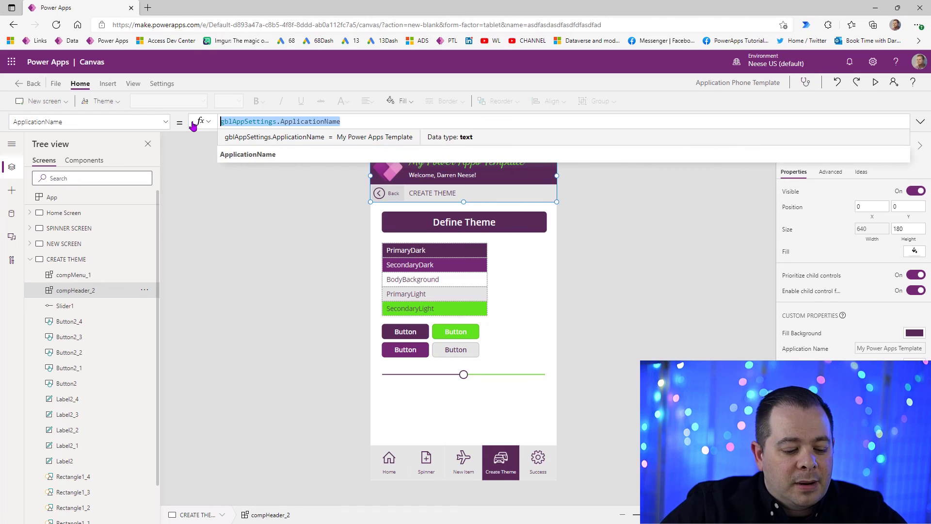
{"action": "left_click", "coordinate": [86, 211]}
{"action": "left_click", "coordinate": [429, 186]}
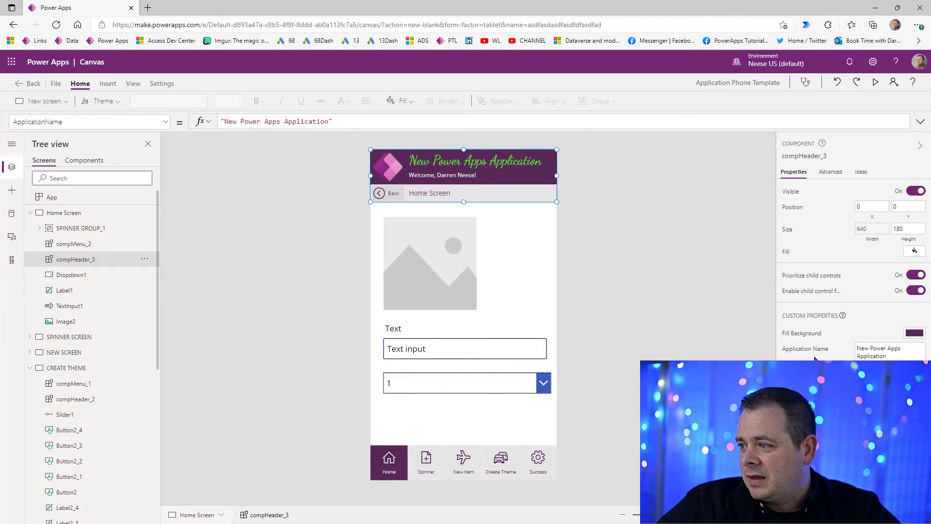
{"action": "left_click", "coordinate": [327, 120]}
Collapse the NEW SCREEN and CREATE THEME branches and apply gblAppSettings.ApplicationName to the Application Name of Screen1's header
{"action": "left_click", "coordinate": [29, 244]}
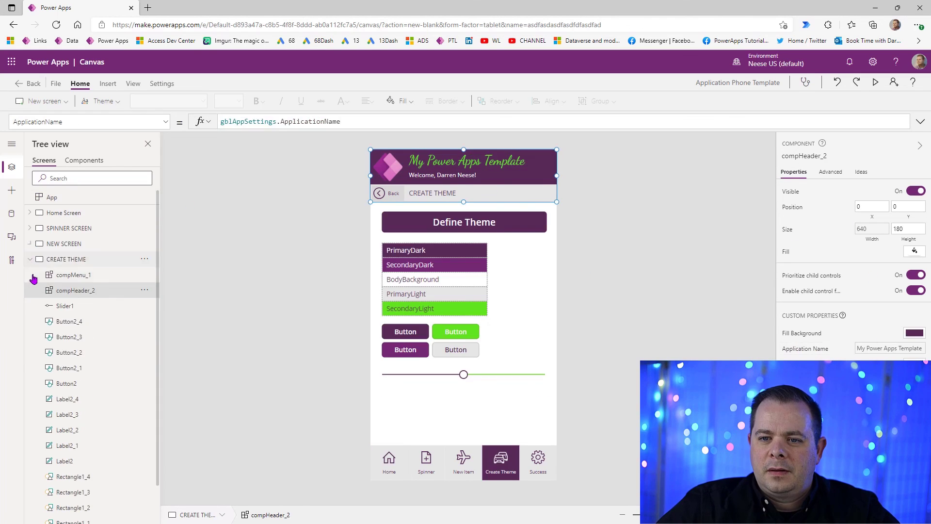
{"action": "left_click", "coordinate": [29, 259]}
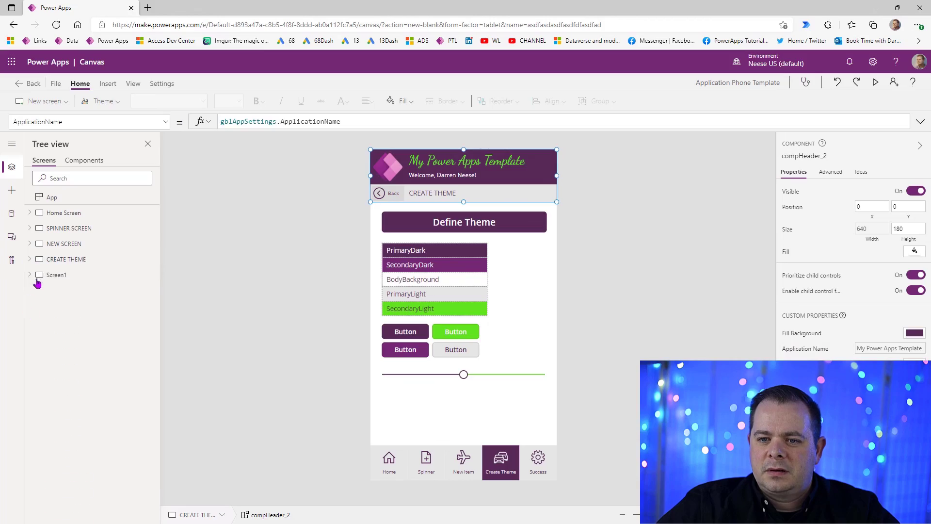
{"action": "left_click", "coordinate": [50, 275]}
{"action": "left_click", "coordinate": [402, 196]}
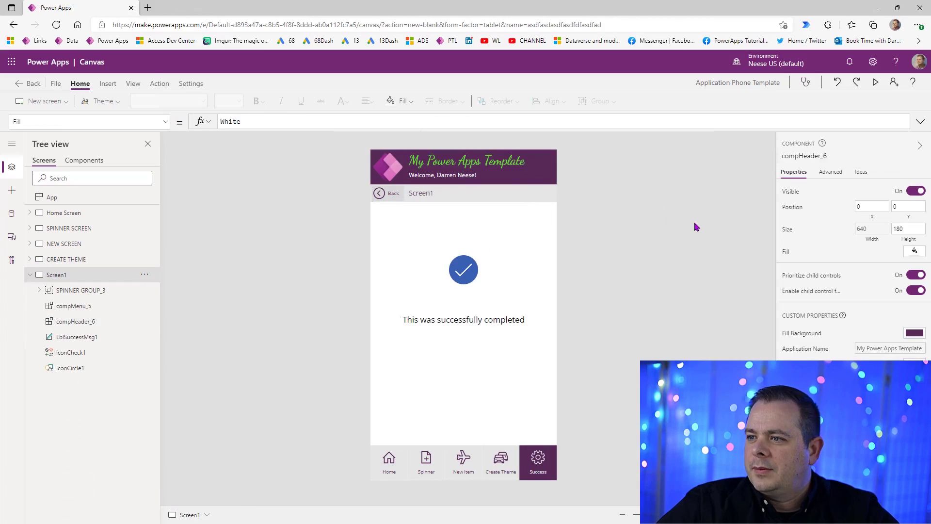